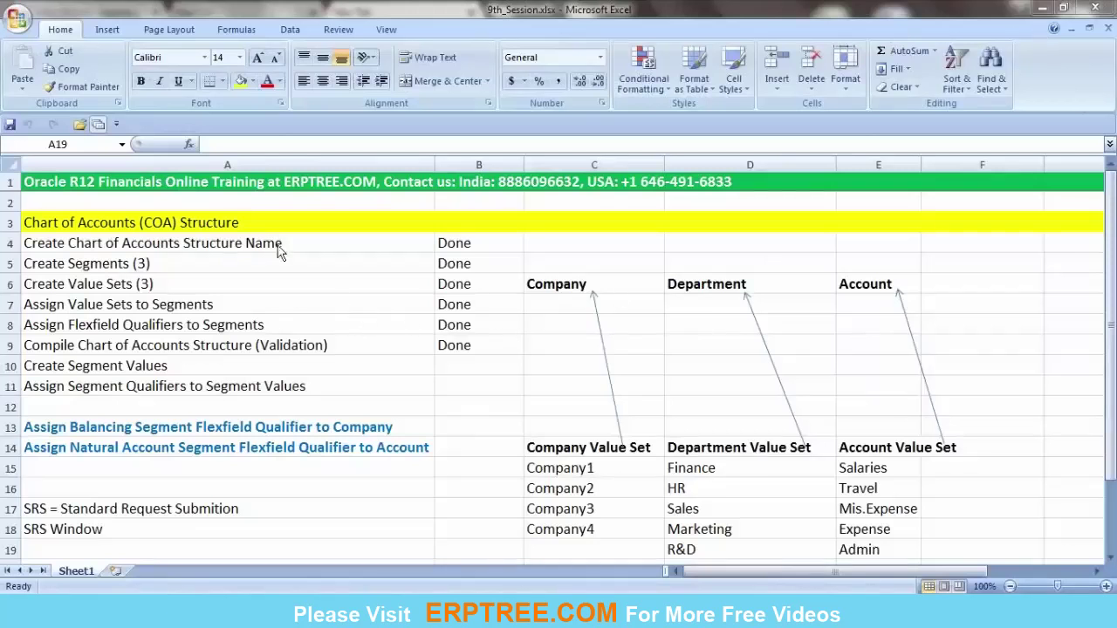
# Review the checklist steps from Create Chart of Accounts Structure Name through Create Segment Values
pyautogui.click(217, 244)
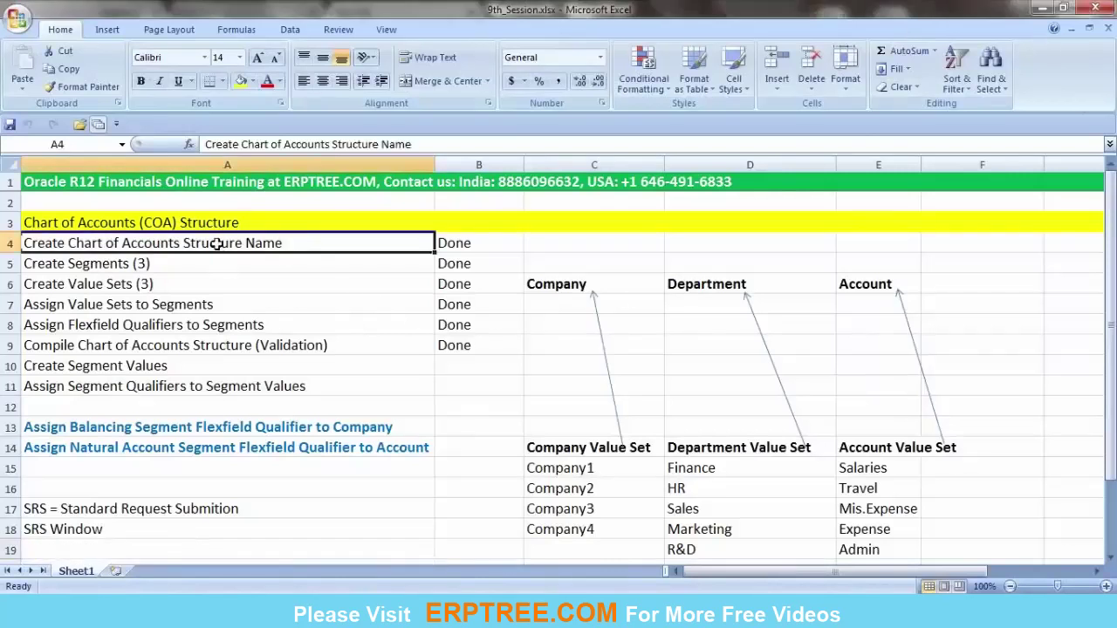
pyautogui.click(150, 264)
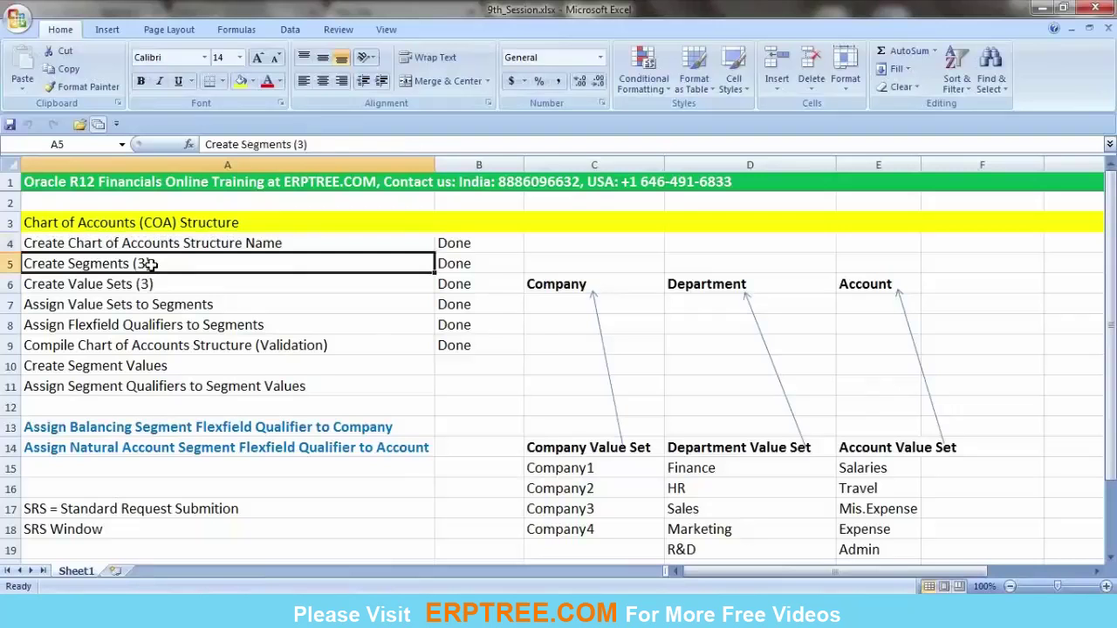
pyautogui.click(164, 283)
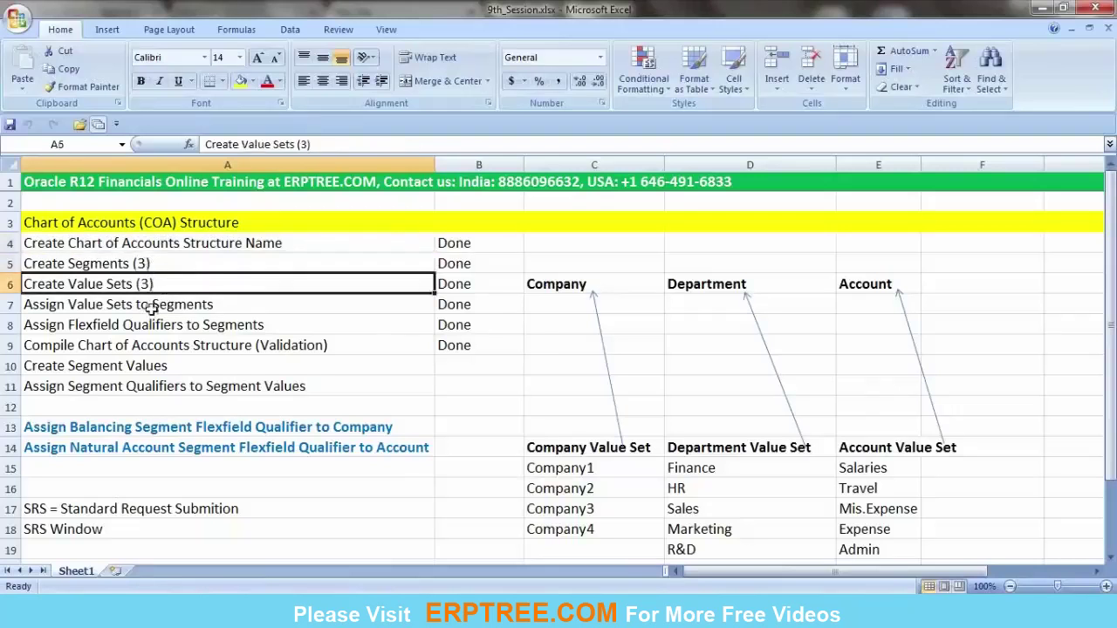
pyautogui.click(151, 307)
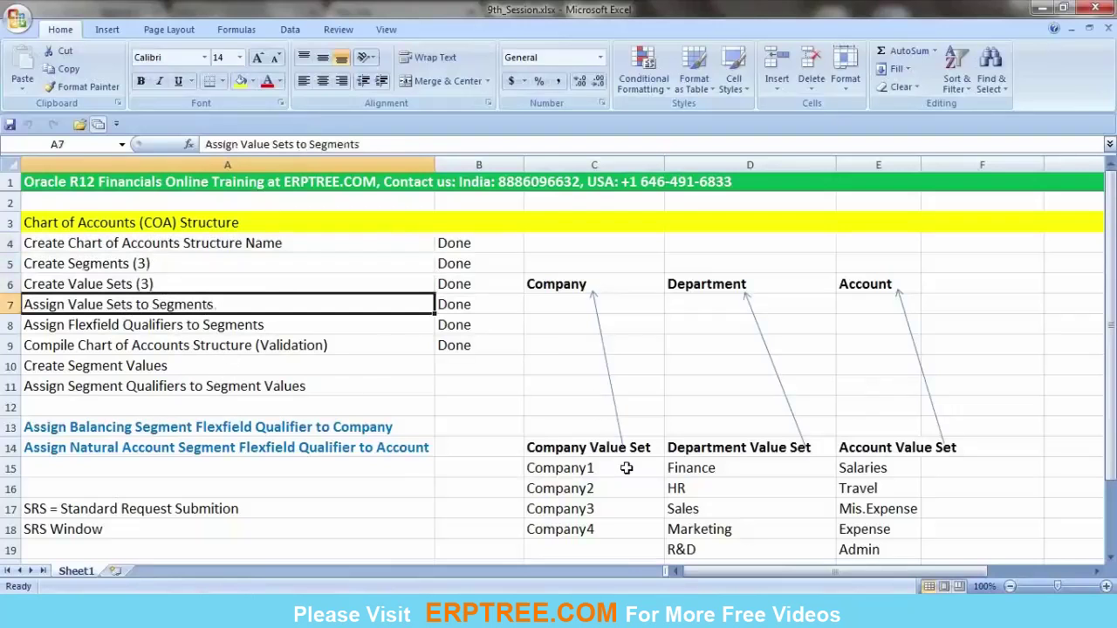
pyautogui.click(98, 331)
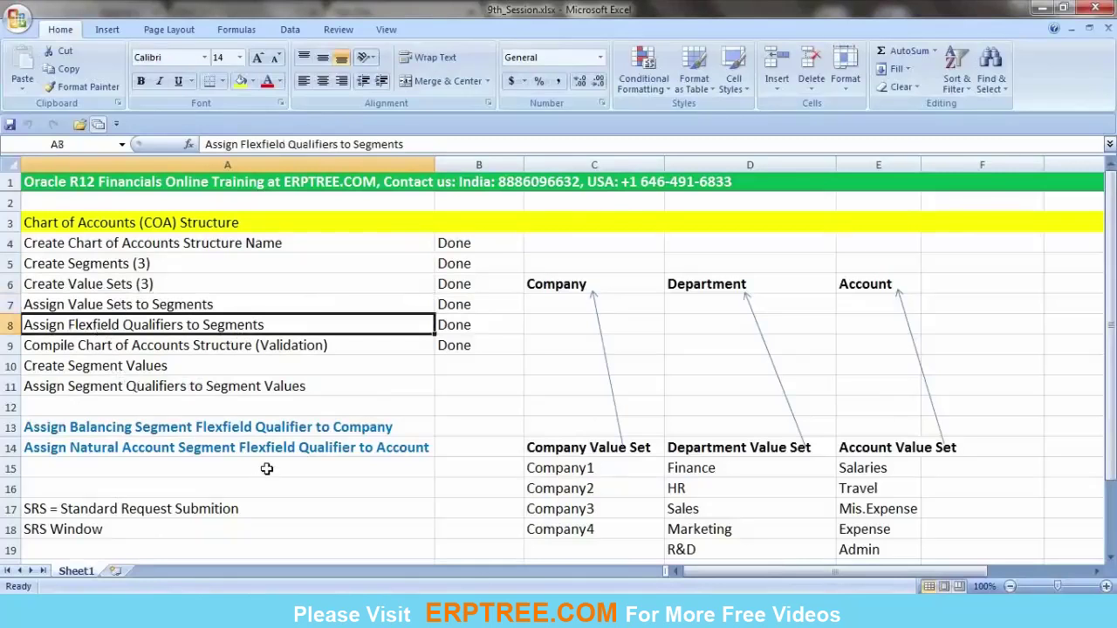
pyautogui.click(237, 430)
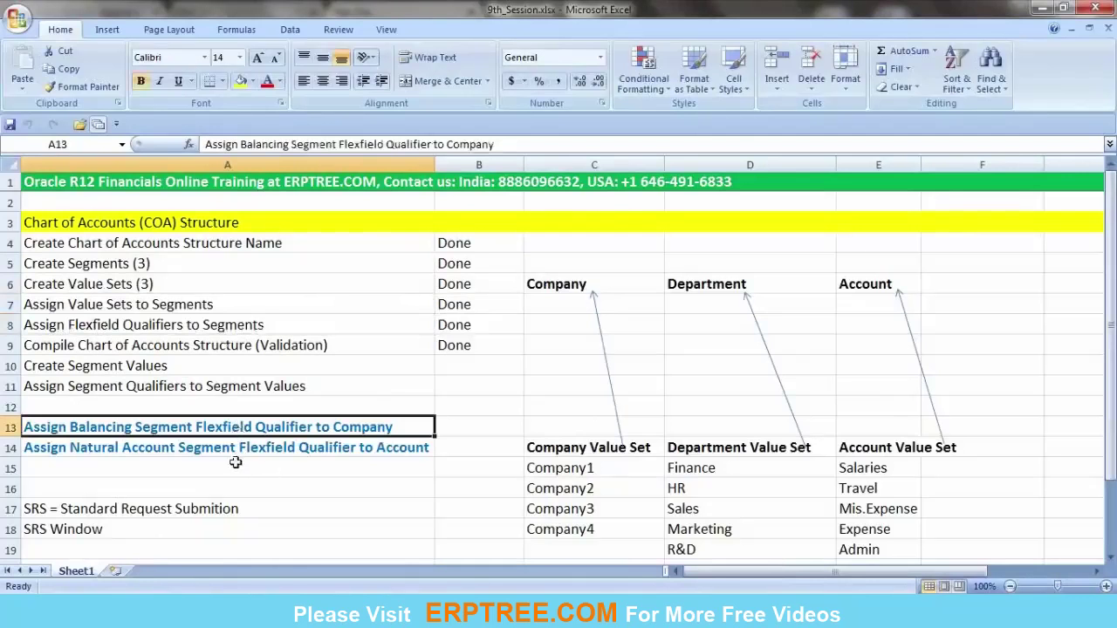
pyautogui.click(202, 452)
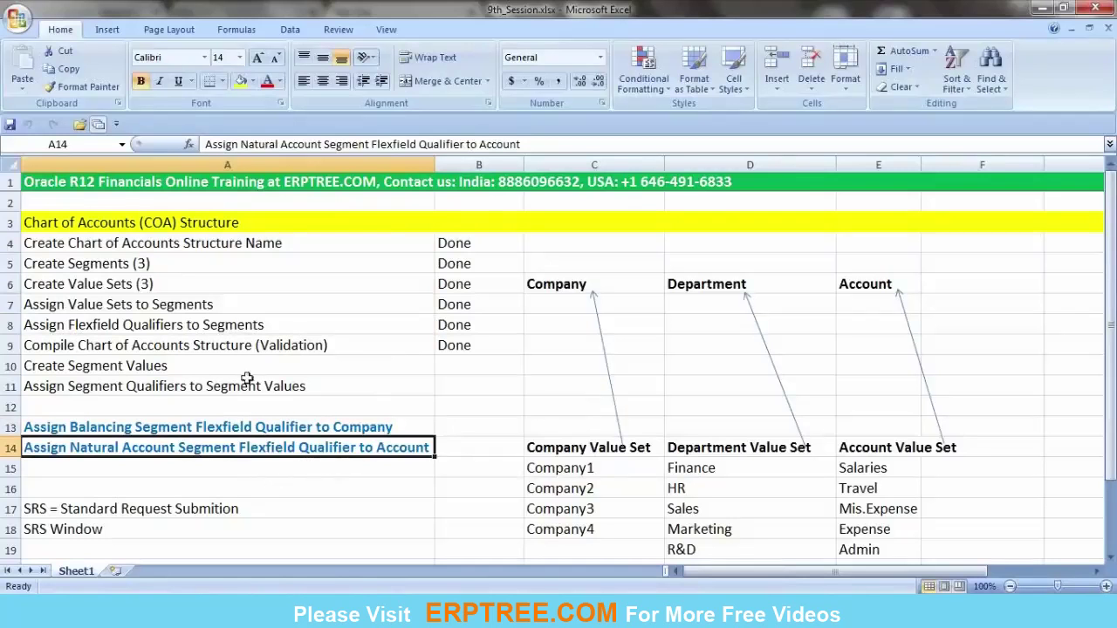
pyautogui.click(162, 346)
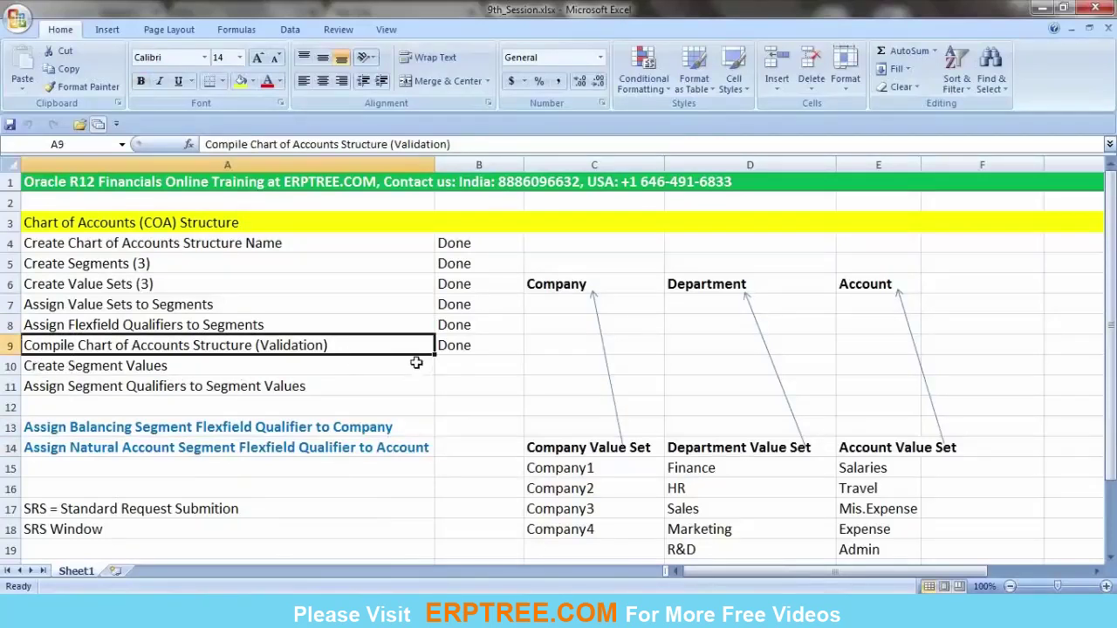
pyautogui.click(109, 368)
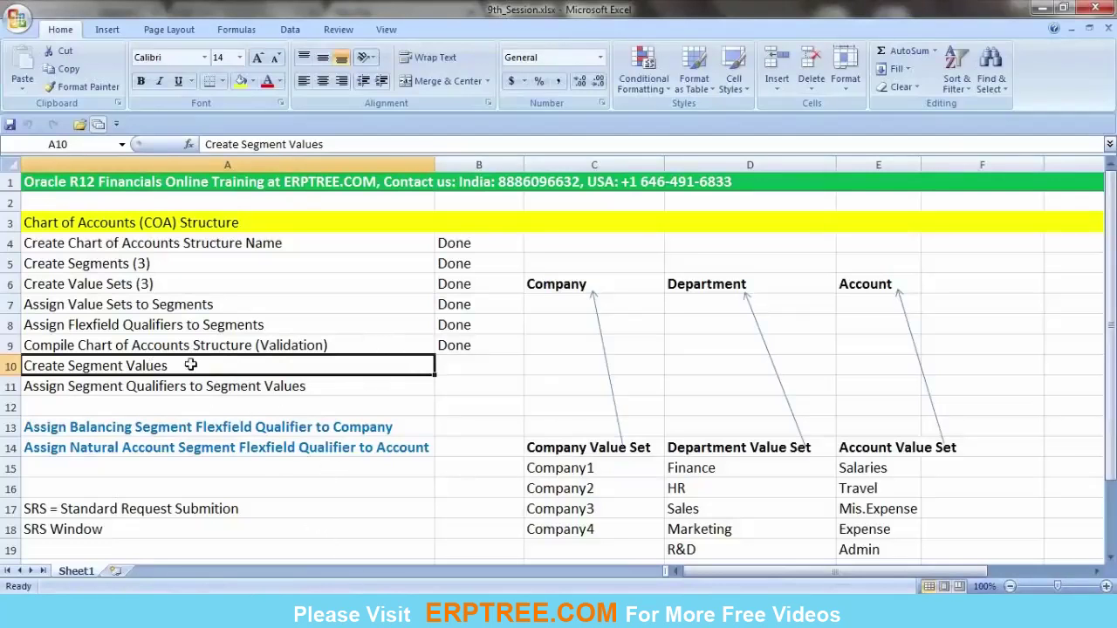
# Insert a blank row 10 above Create Segment Values and select cell A10
pyautogui.click(11, 366)
pyautogui.rightClick(10, 367)
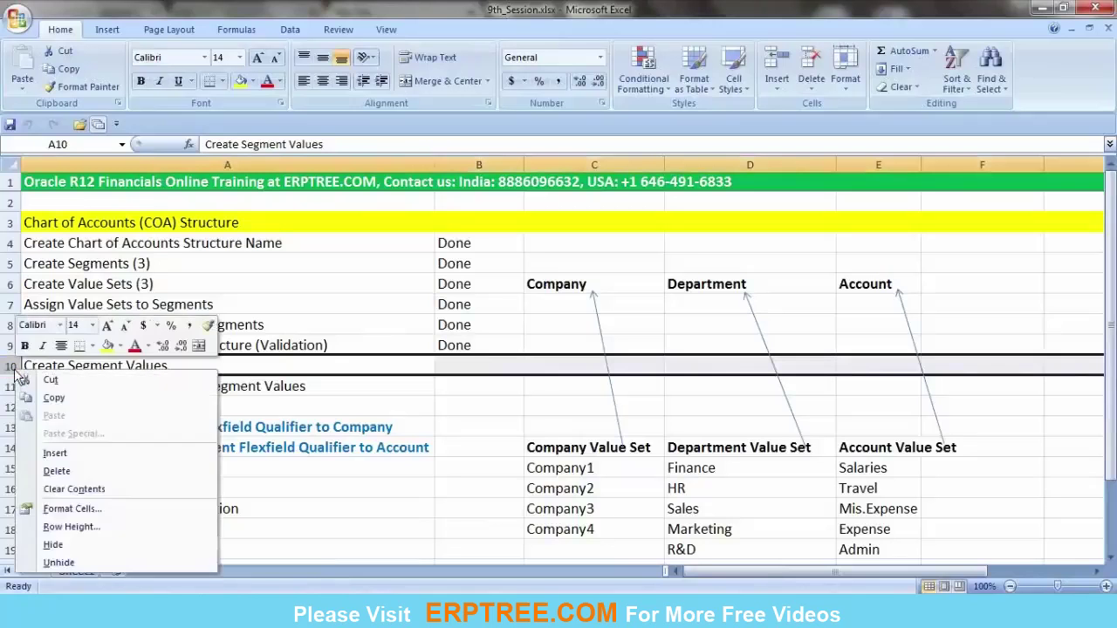
pyautogui.click(76, 459)
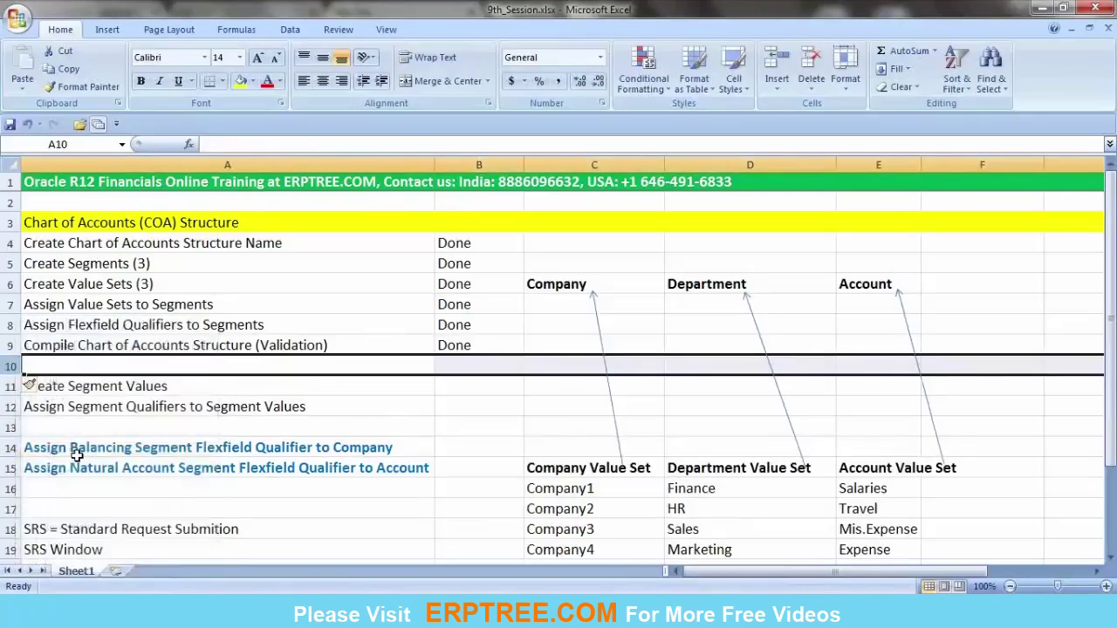
pyautogui.click(104, 362)
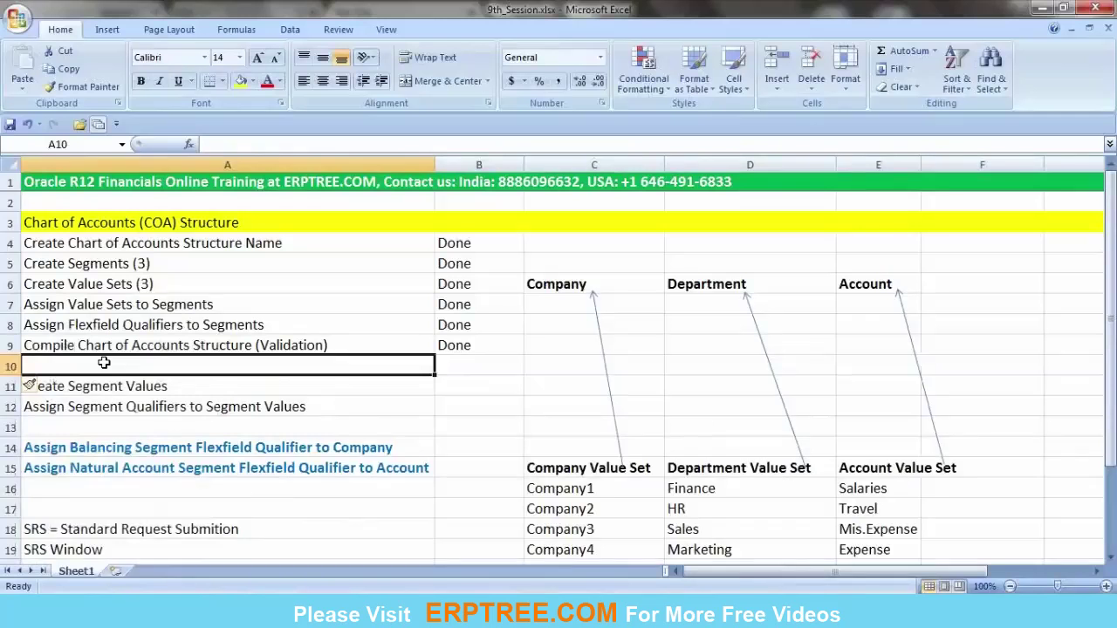
# Enter 'Provide Access to user to create Segment Values from User Management' in cell A10
pyautogui.write('Pr')
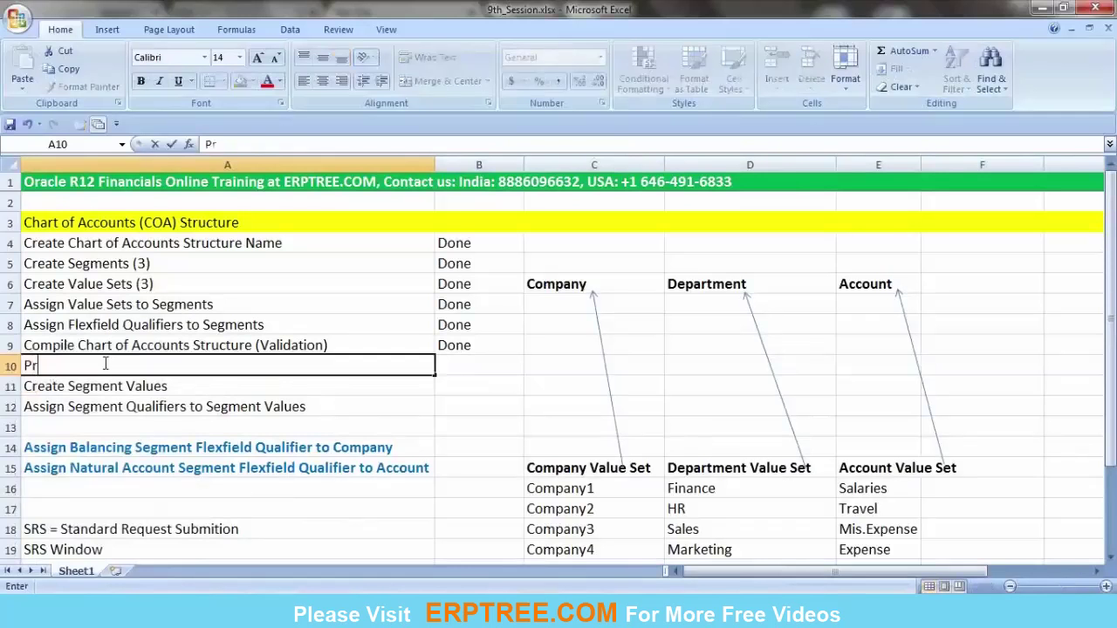
pyautogui.write('ovide Pe')
pyautogui.press('BackSpace')
pyautogui.press('BackSpace')
pyautogui.write('Access ')
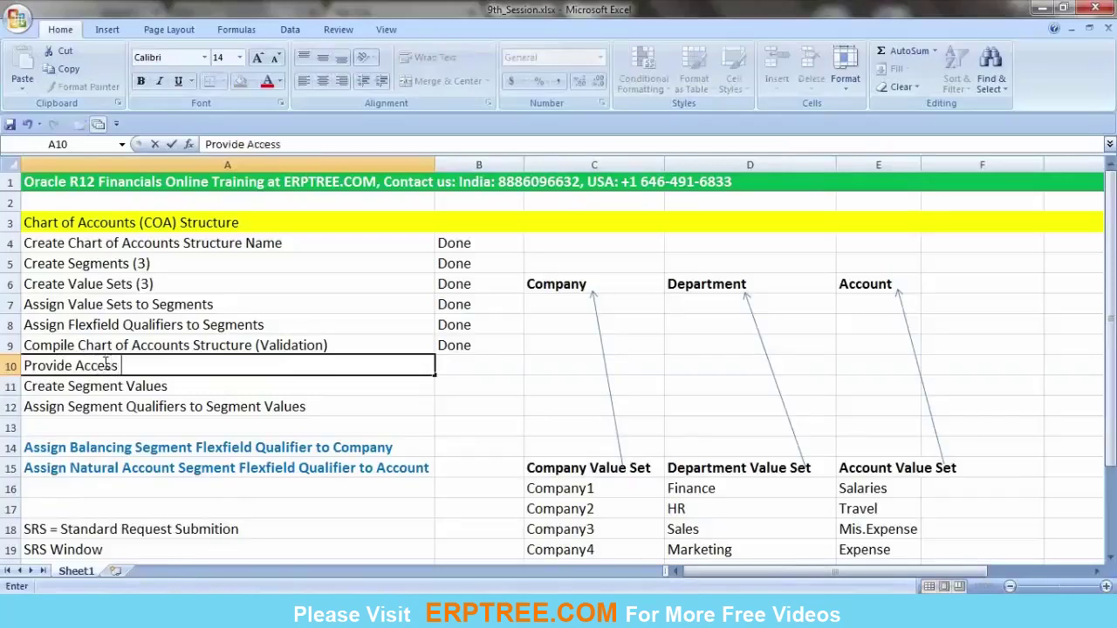
pyautogui.write('to user to create Segment Values from')
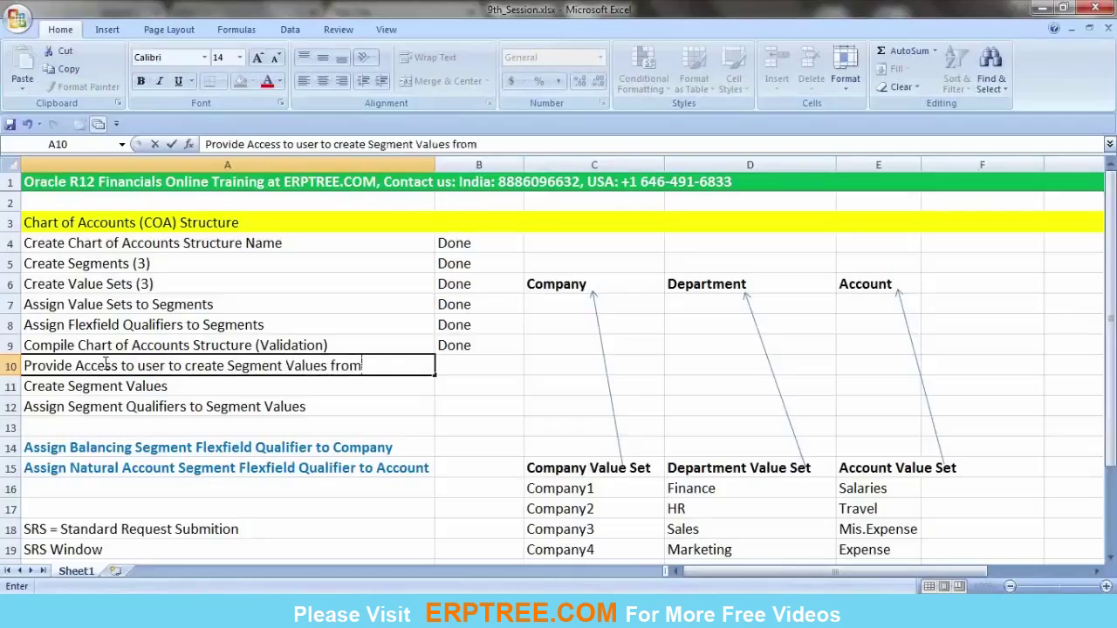
pyautogui.write('User Management')
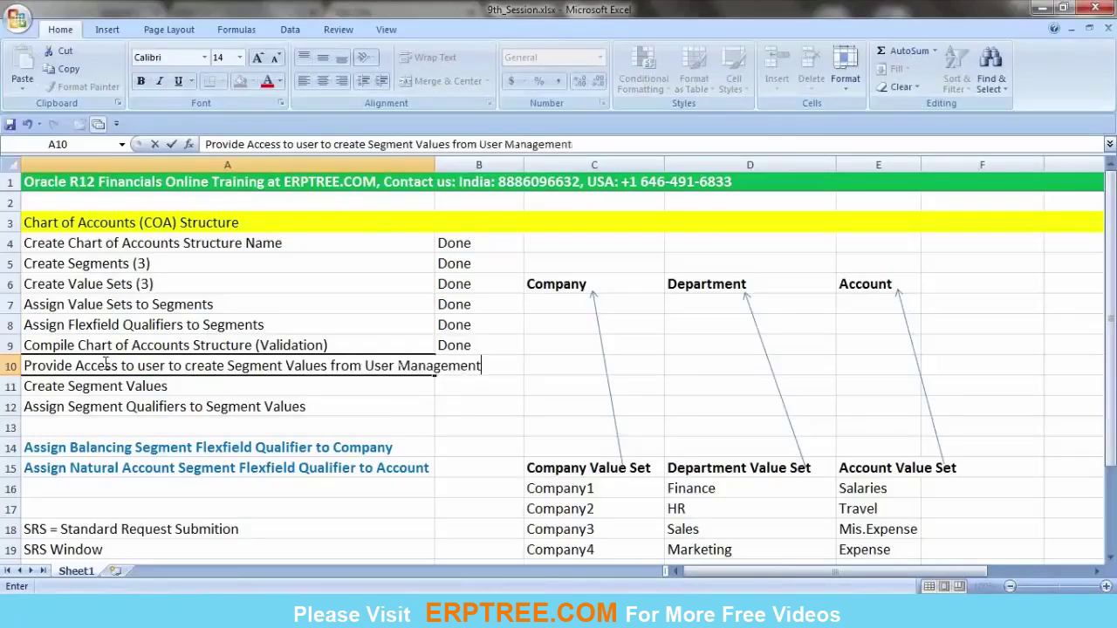
pyautogui.press('Tab')
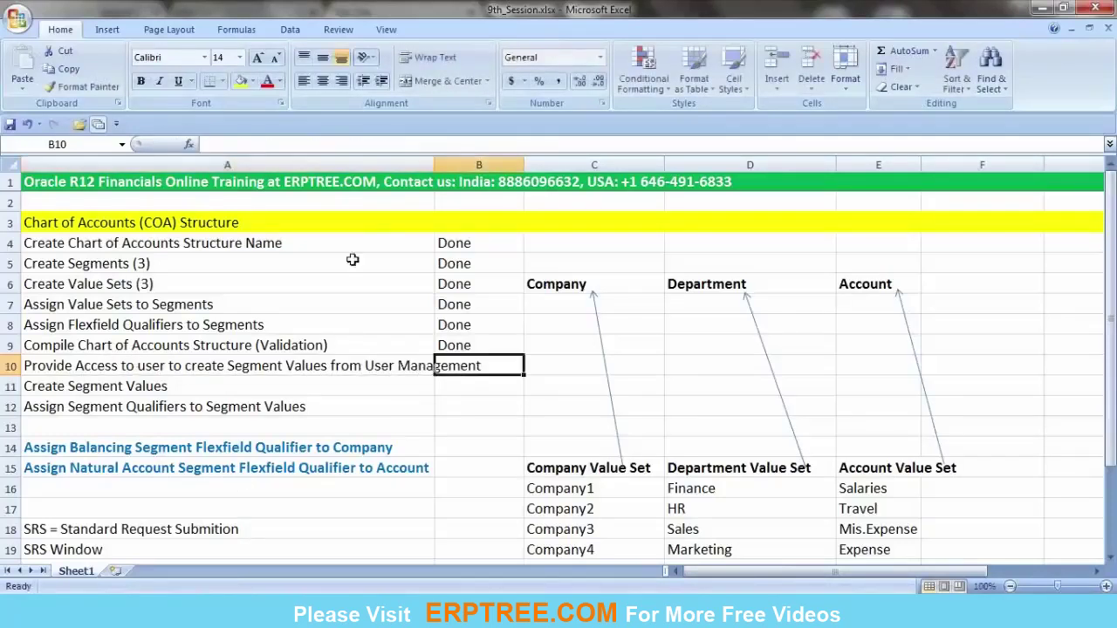
# Widen column A to fit the new step text and save the workbook
pyautogui.moveTo(437, 160); pyautogui.dragTo(486, 162)
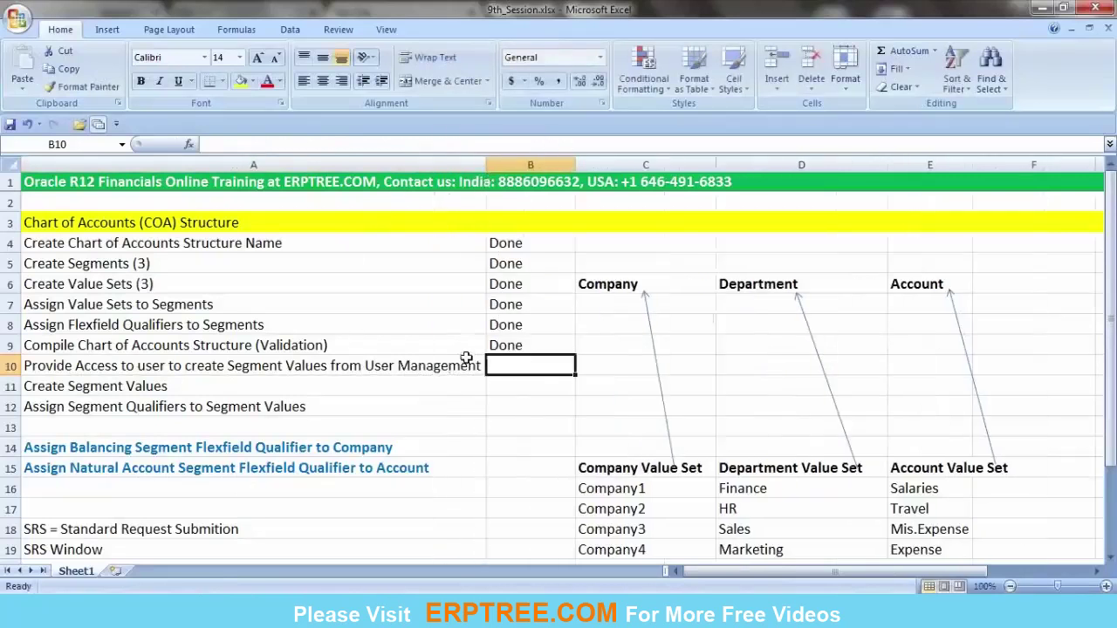
pyautogui.click(467, 360)
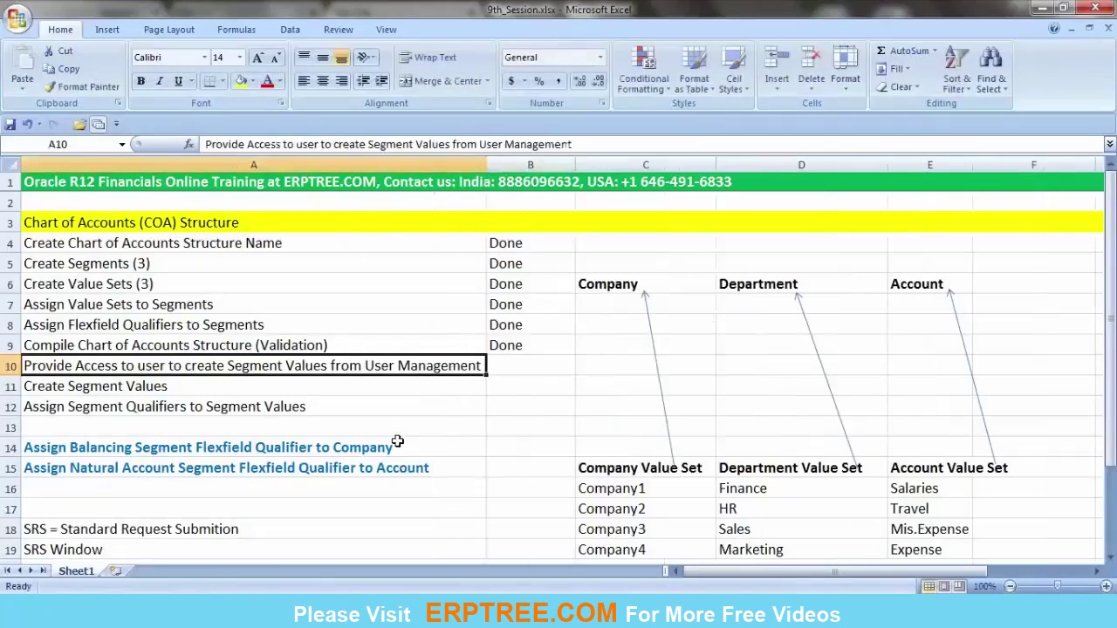
pyautogui.hotkey('ctrl', 's')
pyautogui.click(179, 386)
pyautogui.click(215, 365)
pyautogui.hotkey('ctrl', 's')
pyautogui.click(145, 390)
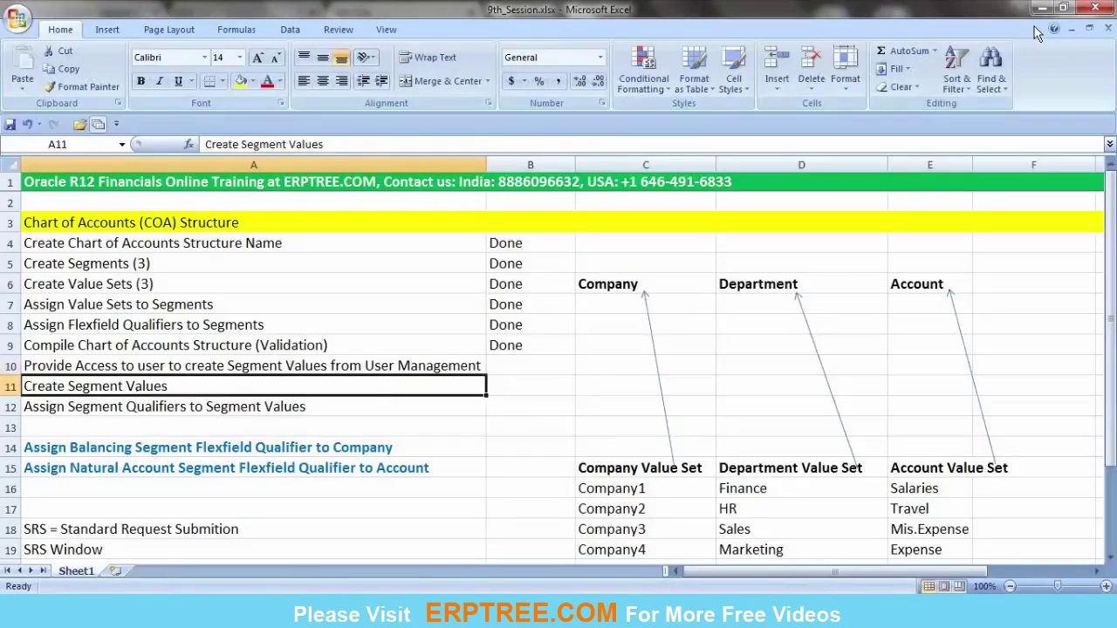
# Connect via Remote Desktop to server 122.175.46.14, entering the account password
pyautogui.press('super')
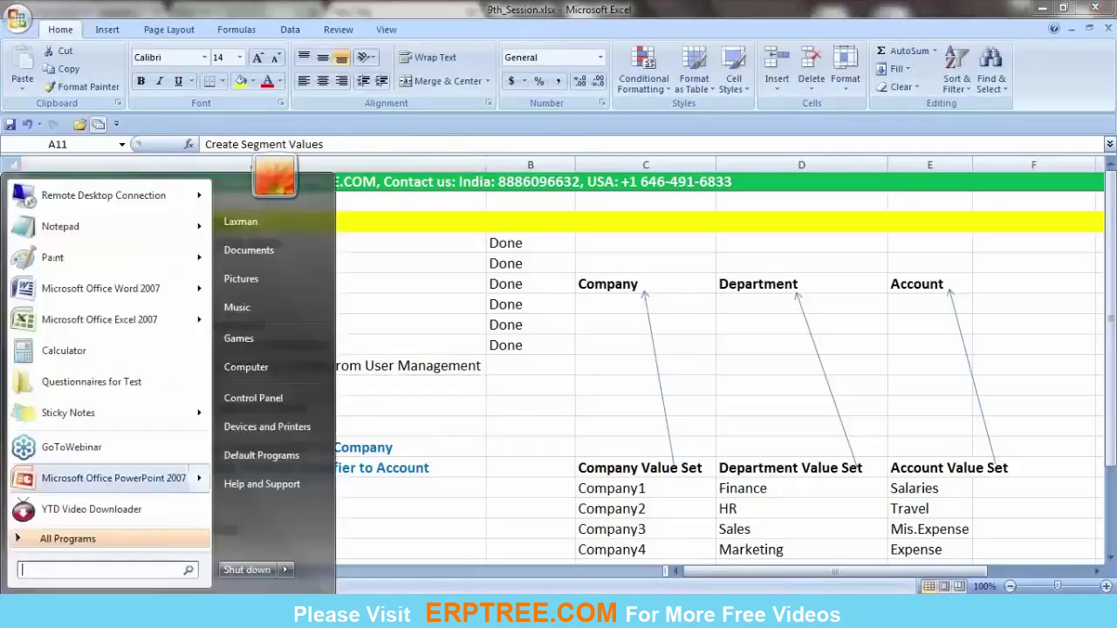
pyautogui.click(85, 194)
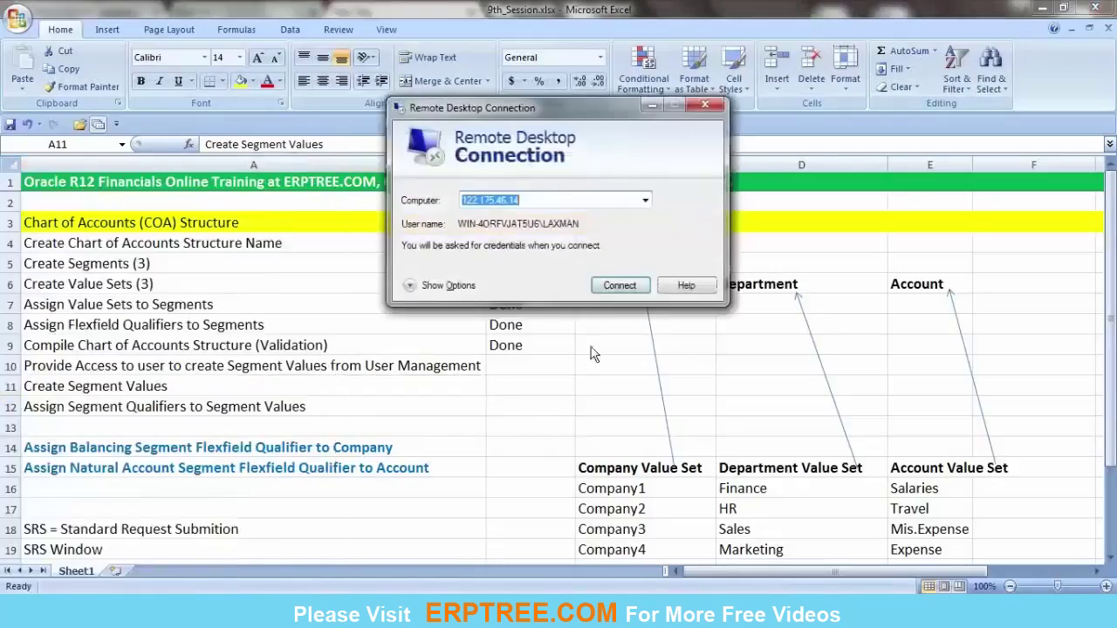
pyautogui.click(612, 289)
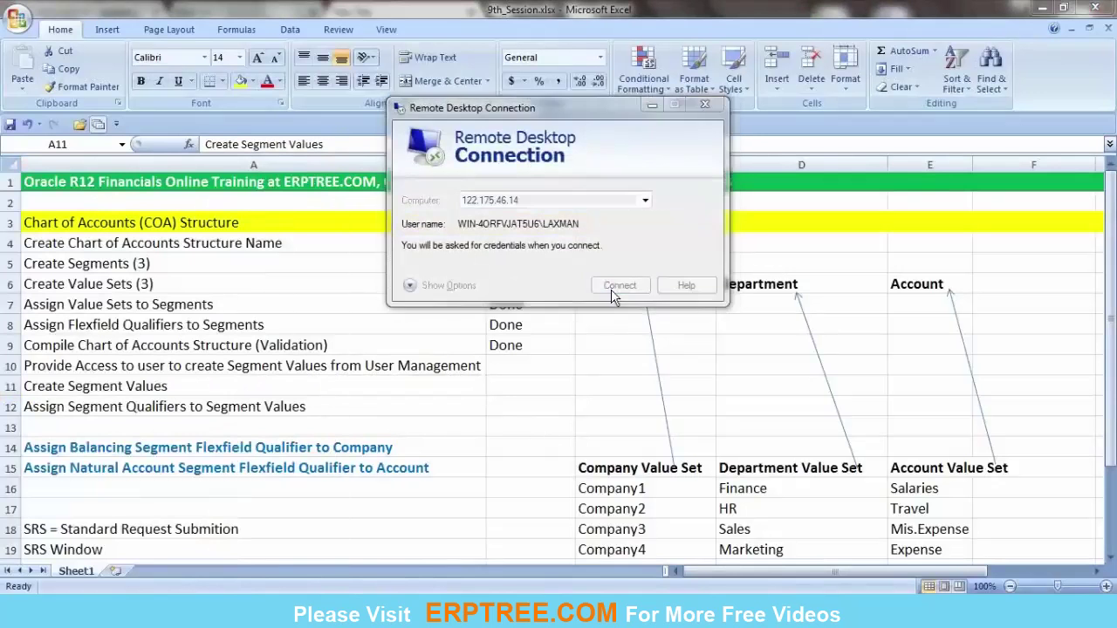
pyautogui.write('****')
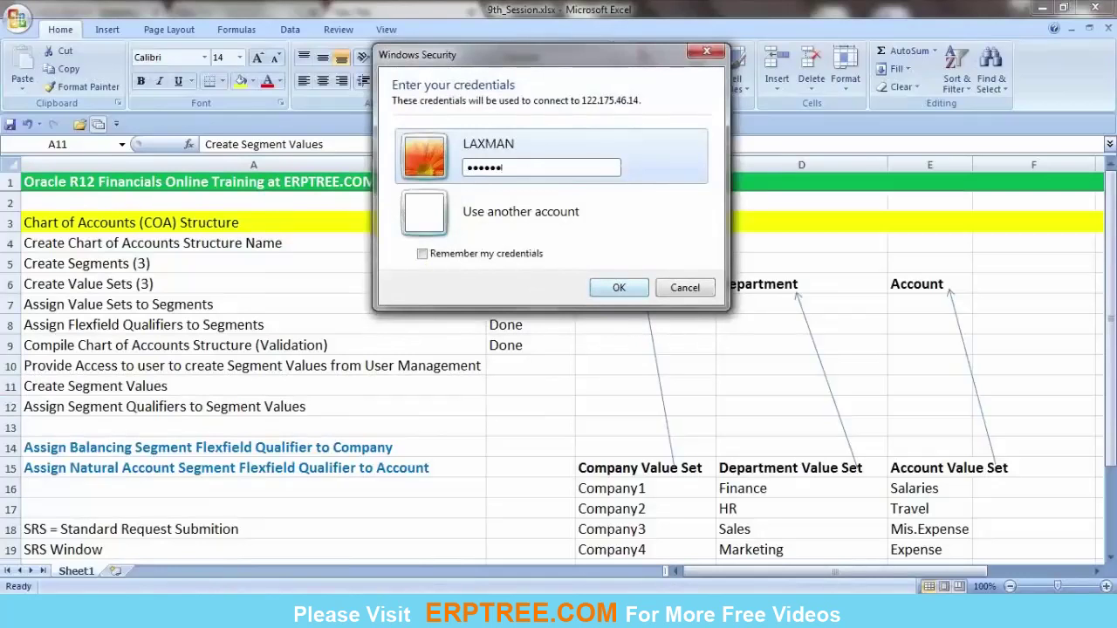
pyautogui.press('Return')
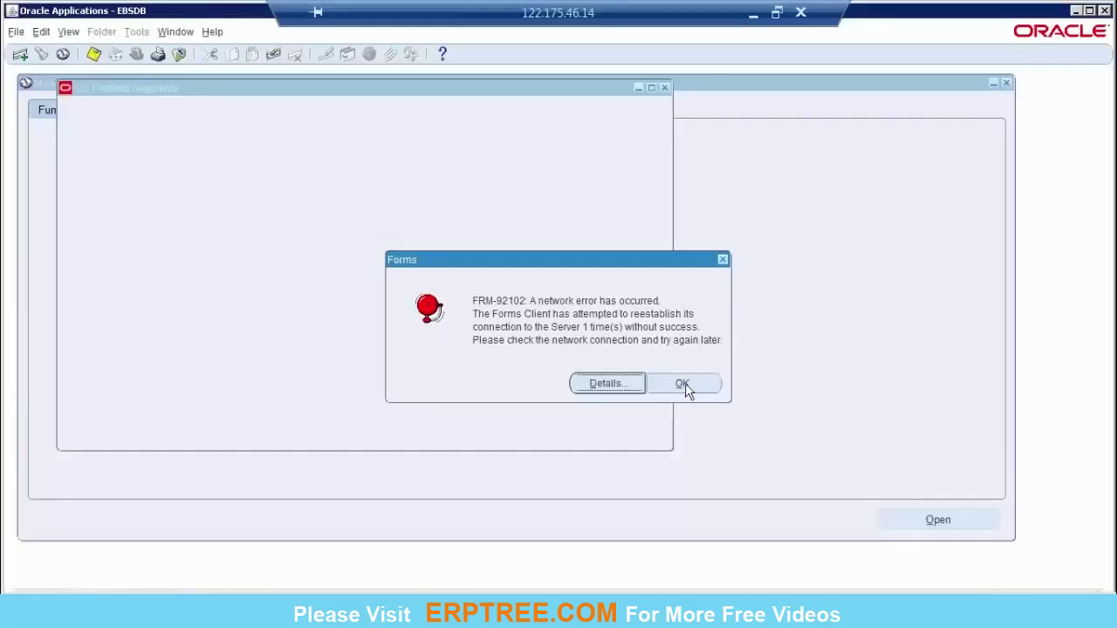
# Dismiss the Oracle Forms error, close the empty Oracle Applications window, and close Firefox
pyautogui.click(687, 390)
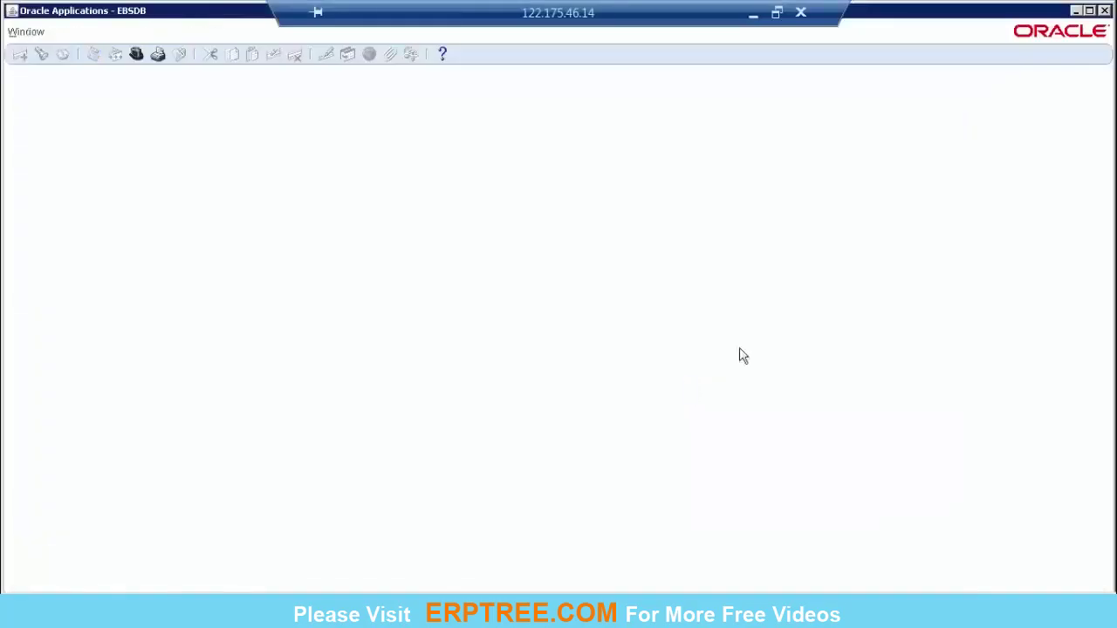
pyautogui.click(1105, 11)
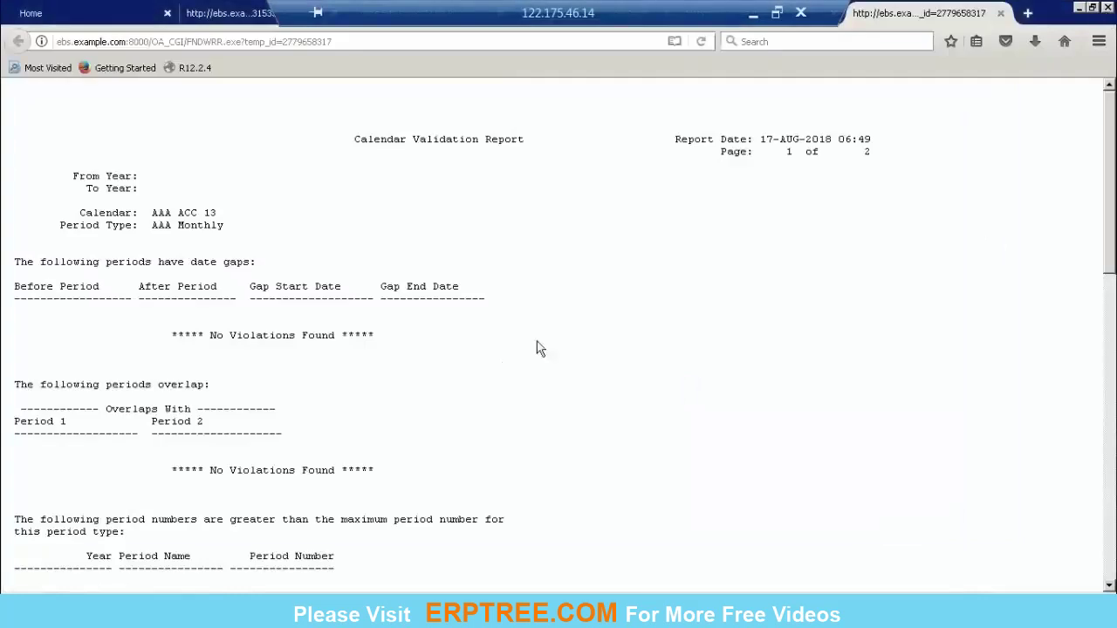
pyautogui.click(1106, 7)
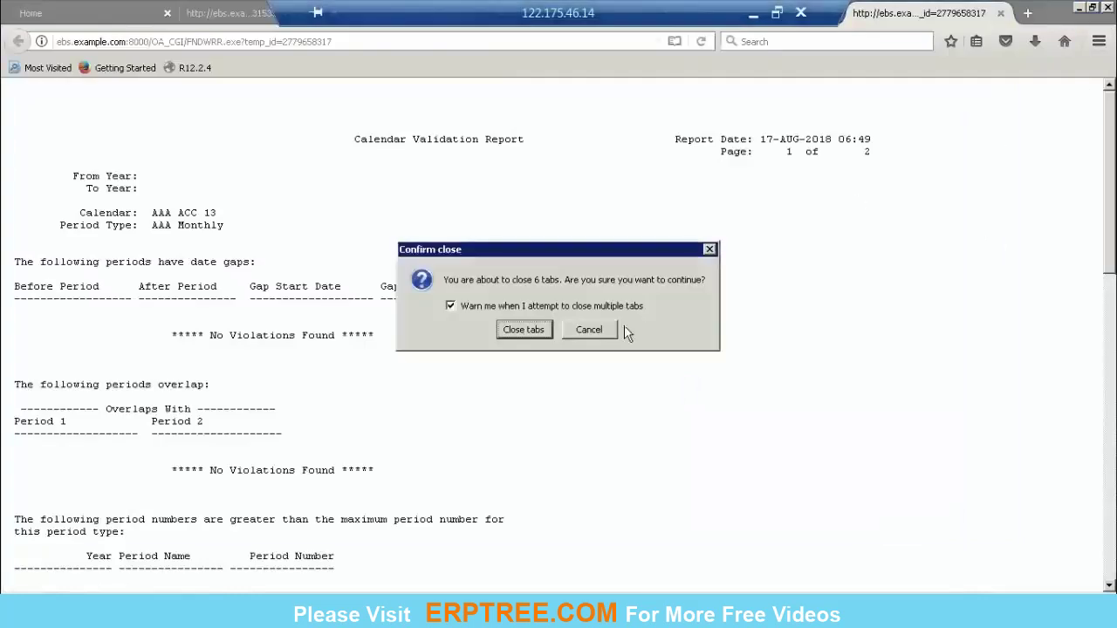
# Close the six old browser tabs and log in to E-Business Suite with the administrator's credentials
pyautogui.click(515, 331)
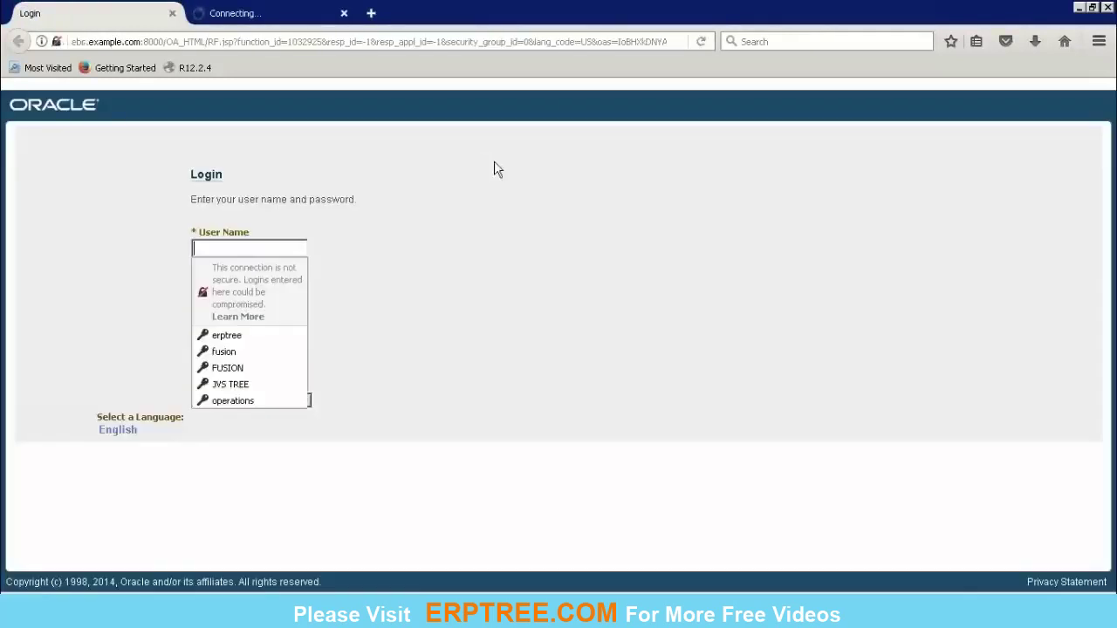
pyautogui.click(511, 271)
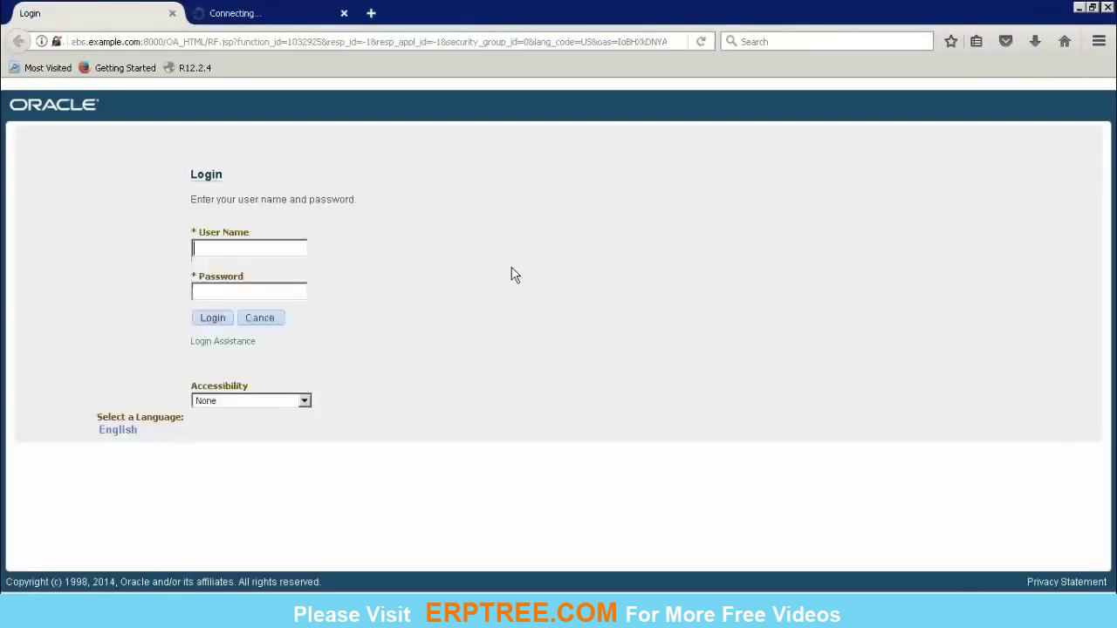
pyautogui.click(253, 249)
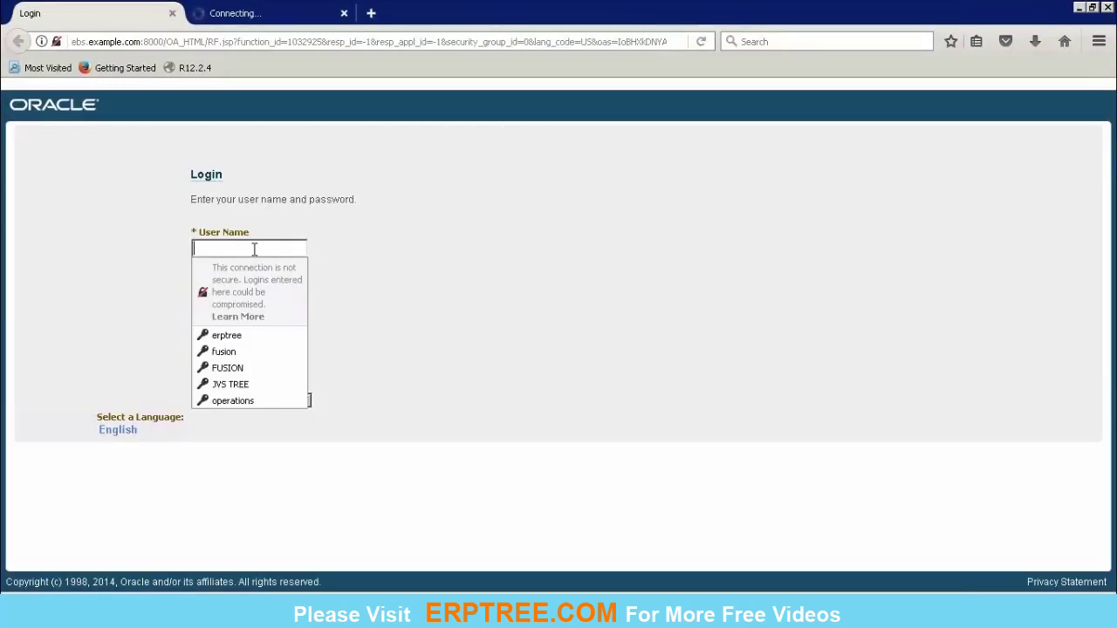
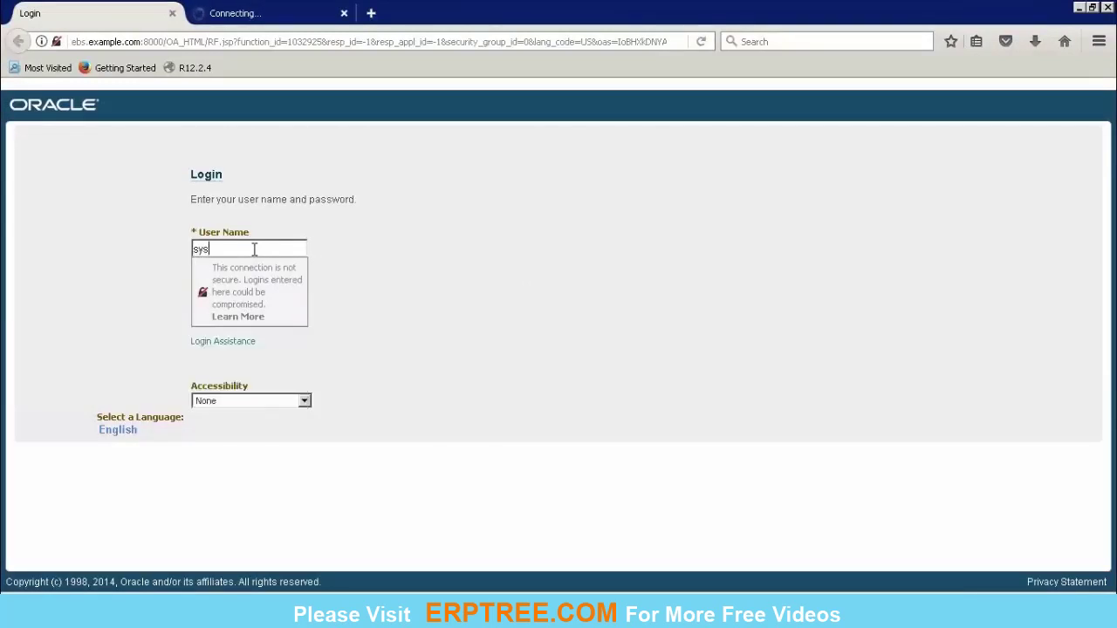
pyautogui.press('Tab')
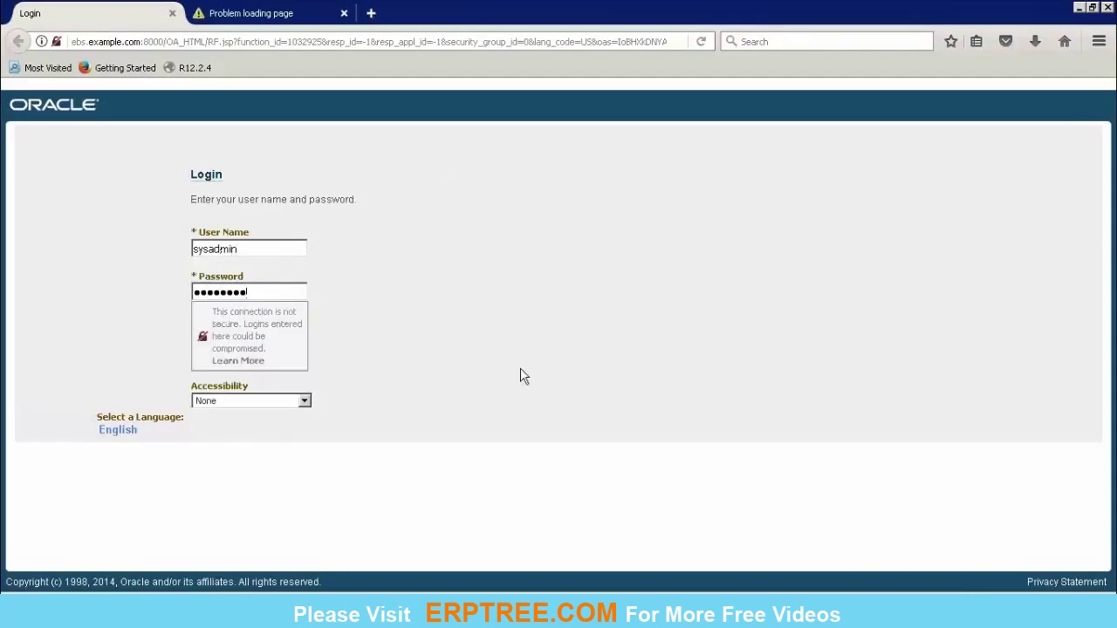
pyautogui.press('Escape')
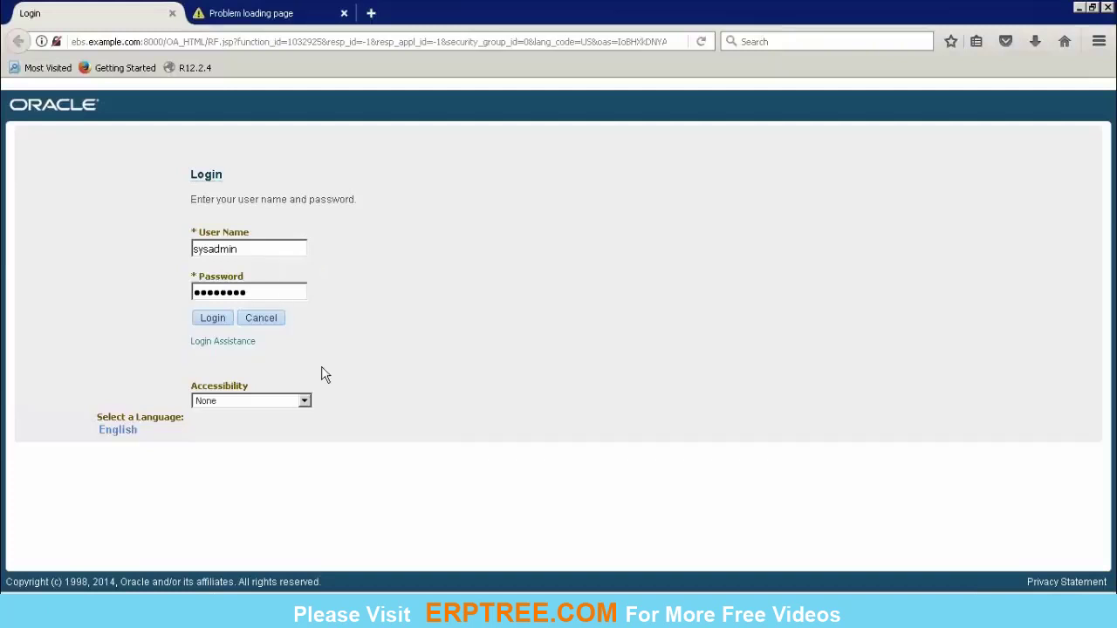
pyautogui.click(213, 317)
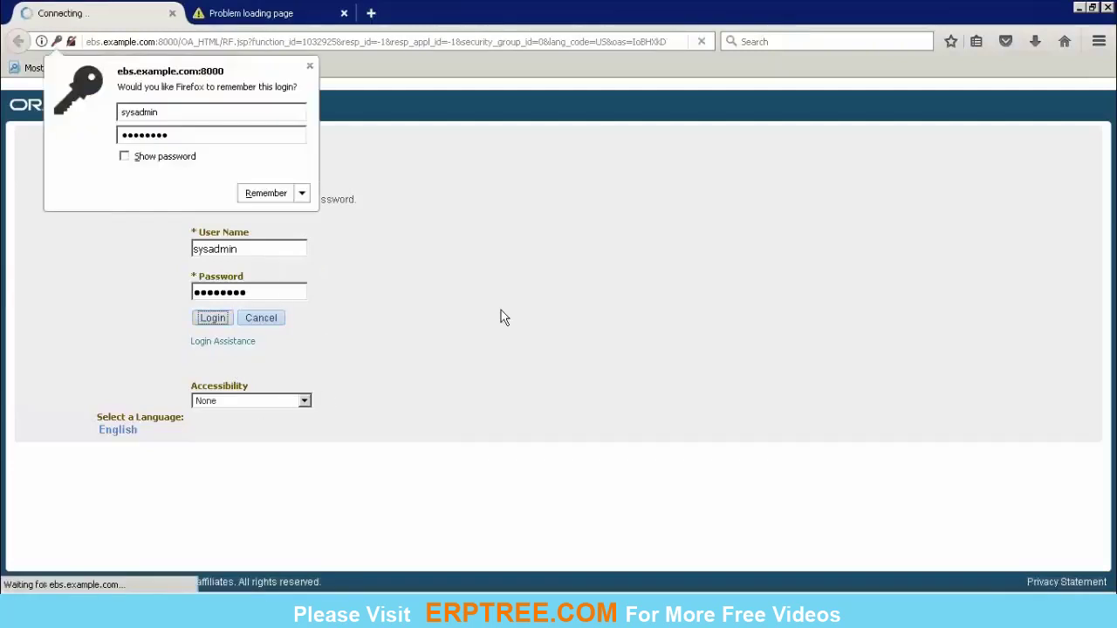
# Decline saving the login, then expand User Management in the Navigator to list Users and Roles
pyautogui.click(309, 65)
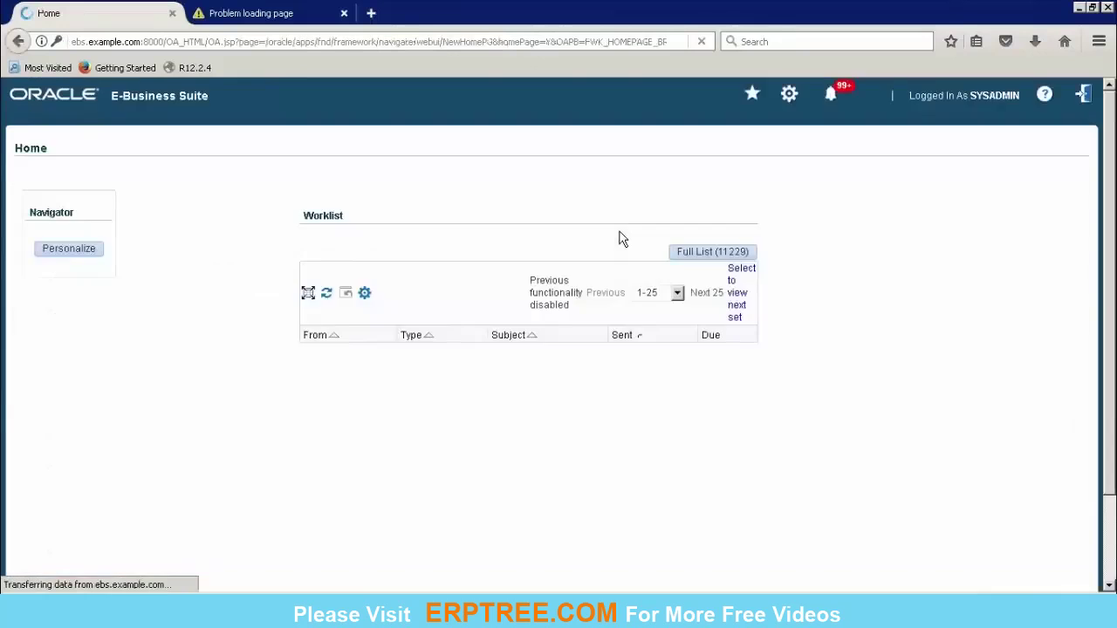
pyautogui.moveTo(277, 306); pyautogui.dragTo(289, 580)
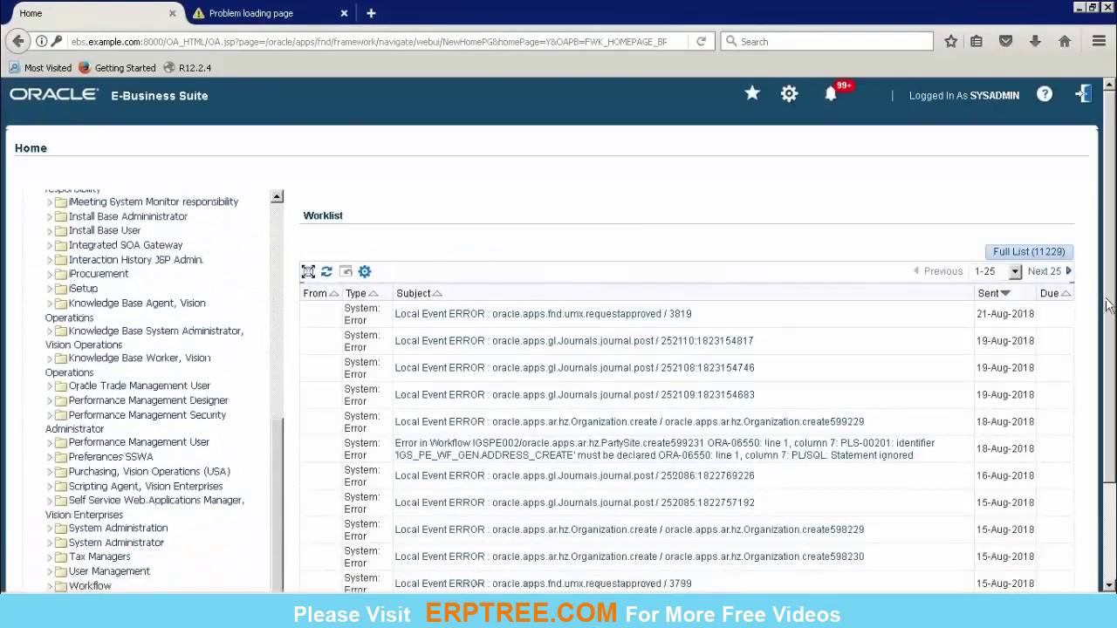
pyautogui.scroll(-3, 3, 586)
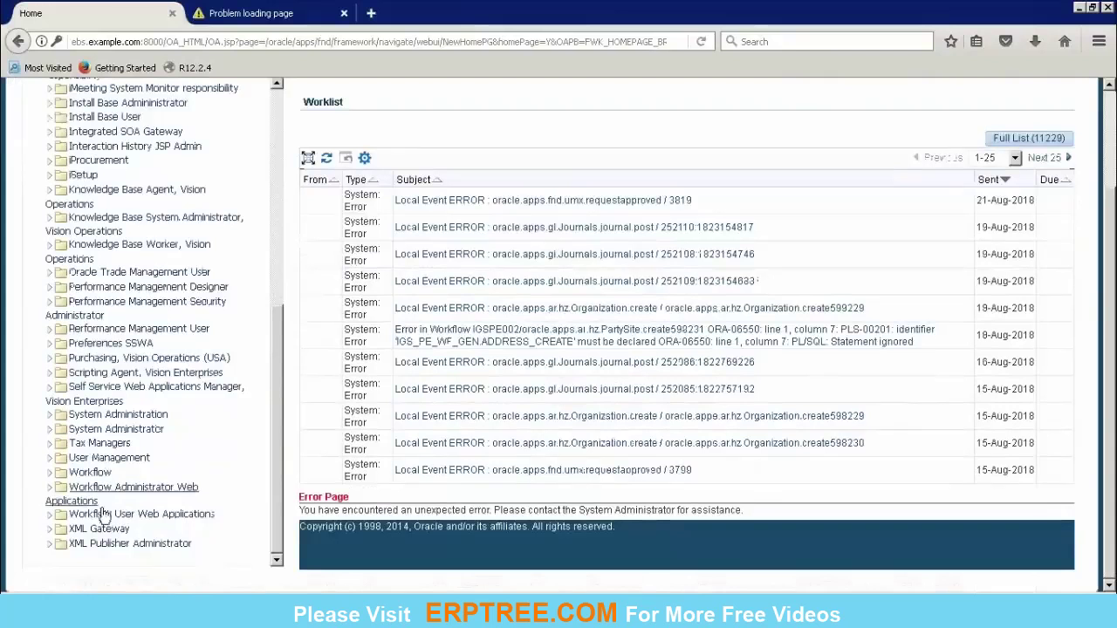
pyautogui.click(124, 460)
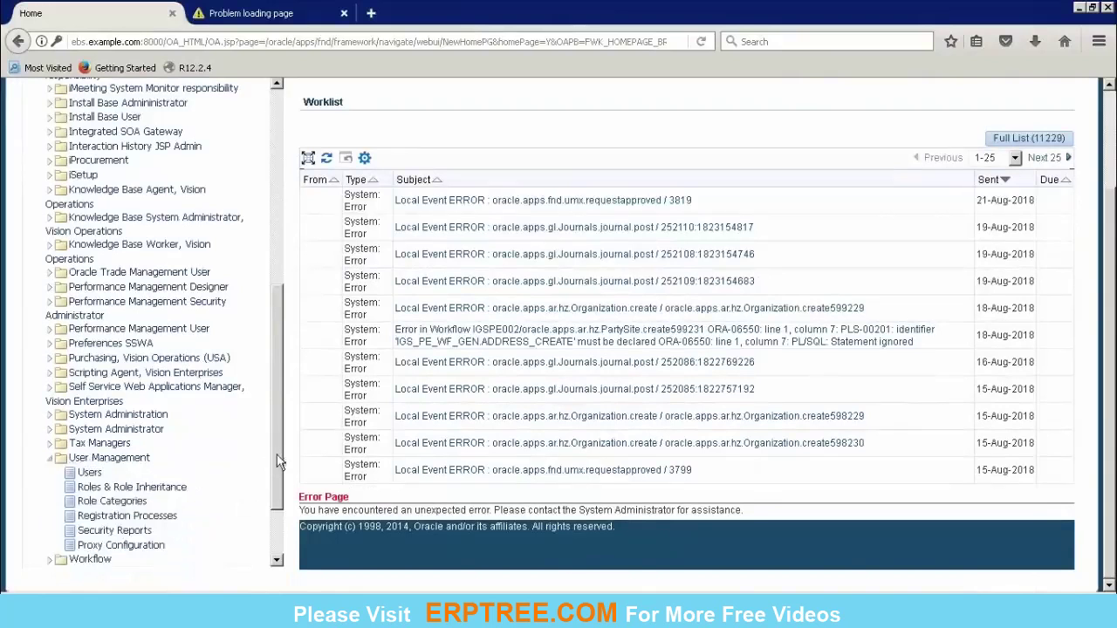
pyautogui.scroll(-2, 274, 440)
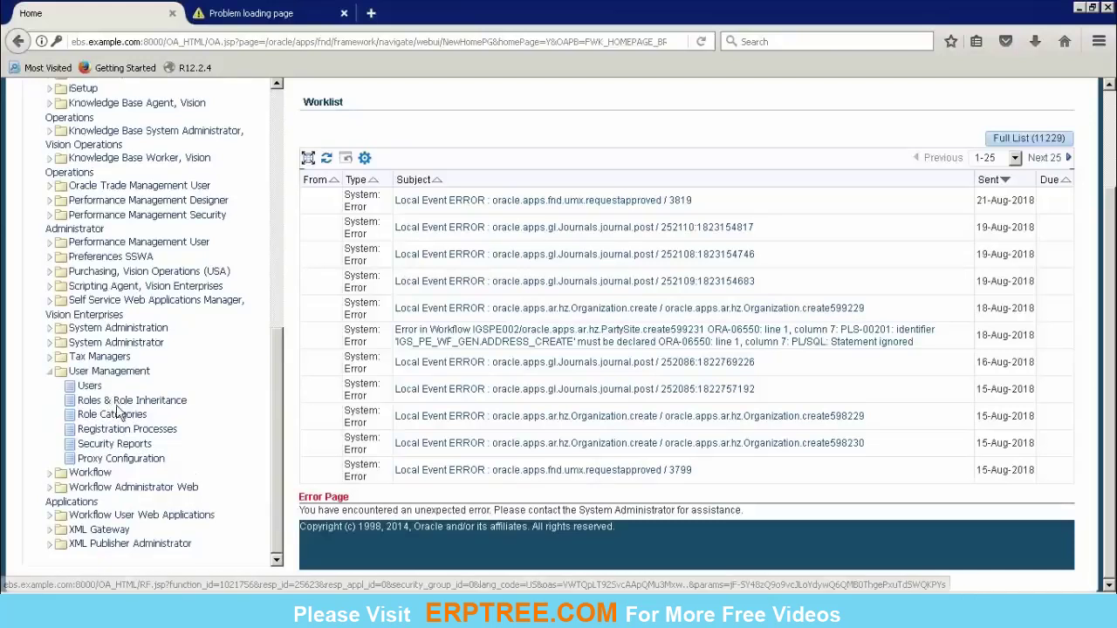
# Open Roles & Role Inheritance under User Management in the Navigator
pyautogui.click(119, 401)
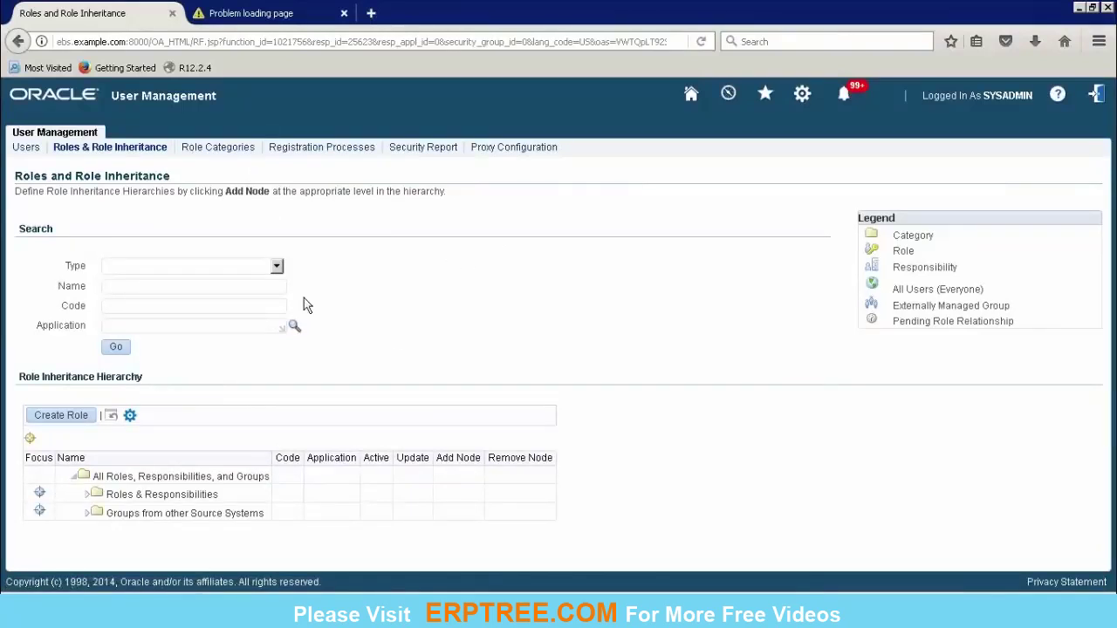
pyautogui.click(26, 148)
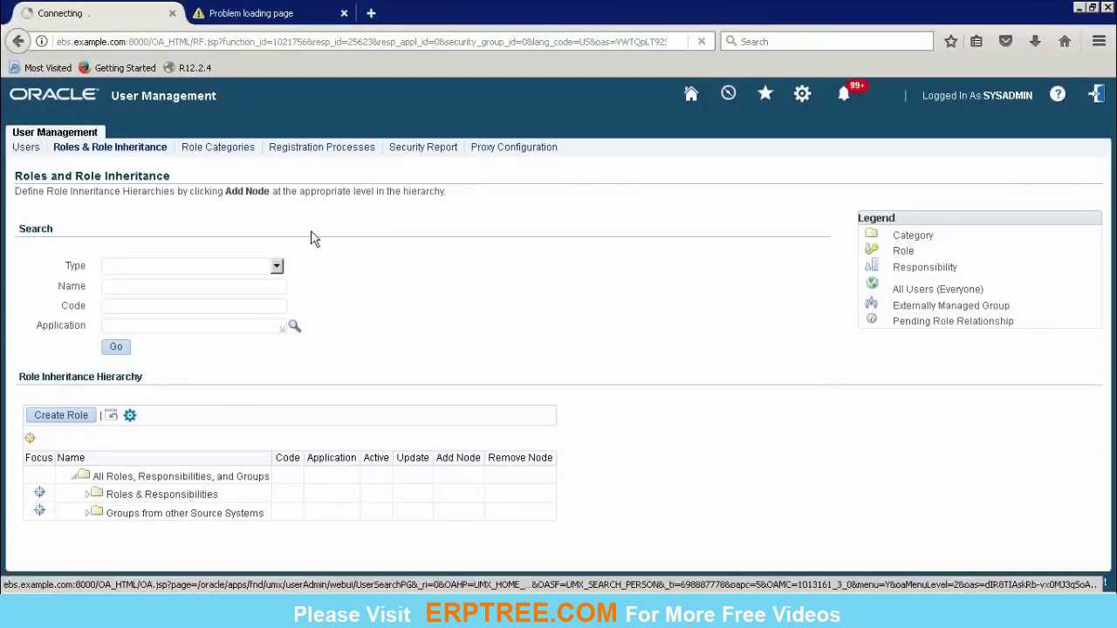
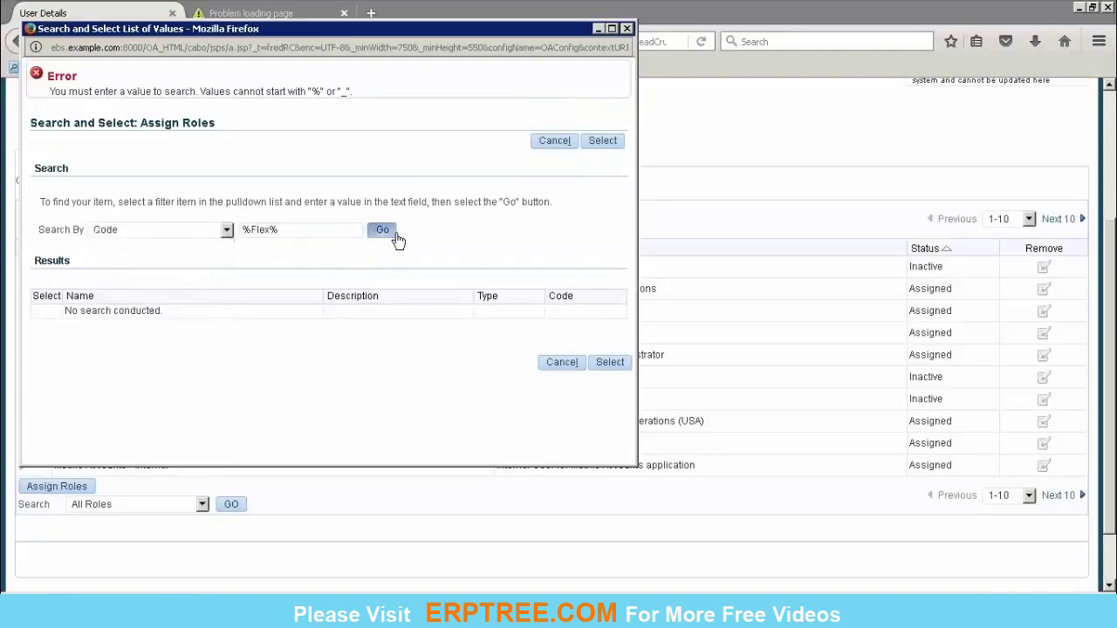
# Close the 'Search and Select: Assign Roles' popup without choosing any role
pyautogui.click(627, 28)
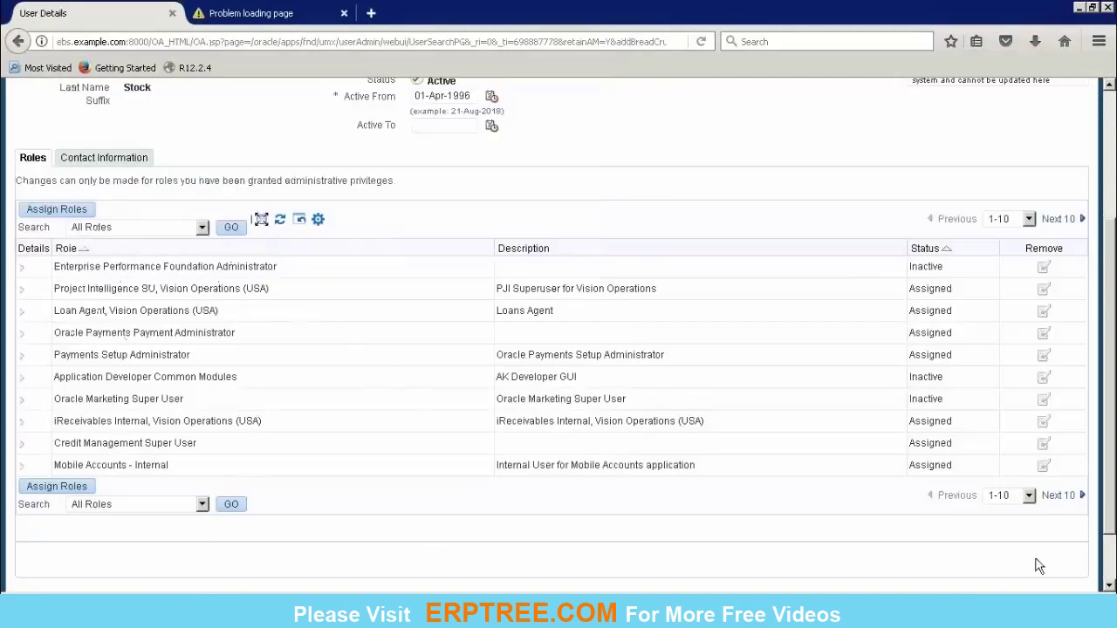
# Page the user's roles table forward ten at a time from rows 11-20 to 141-150
pyautogui.click(1059, 494)
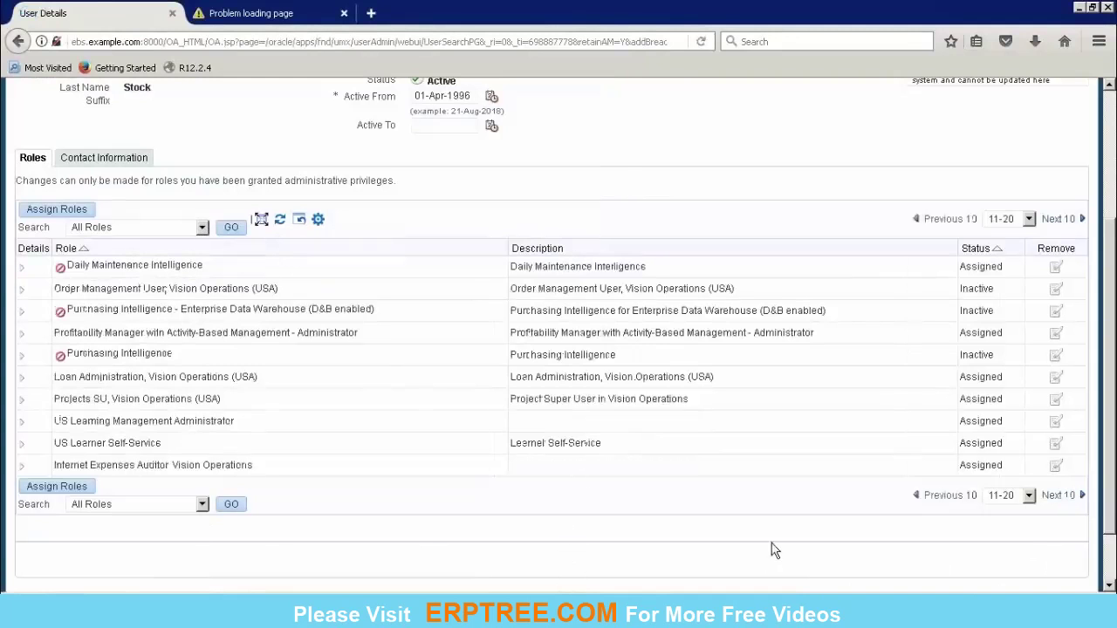
pyautogui.click(1058, 496)
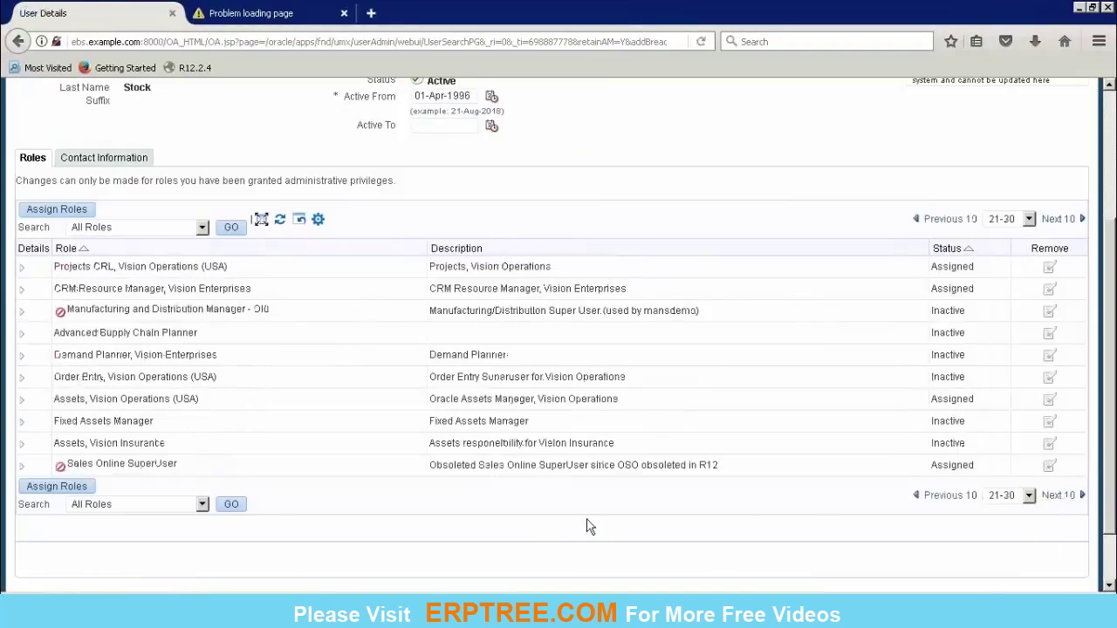
pyautogui.click(1058, 495)
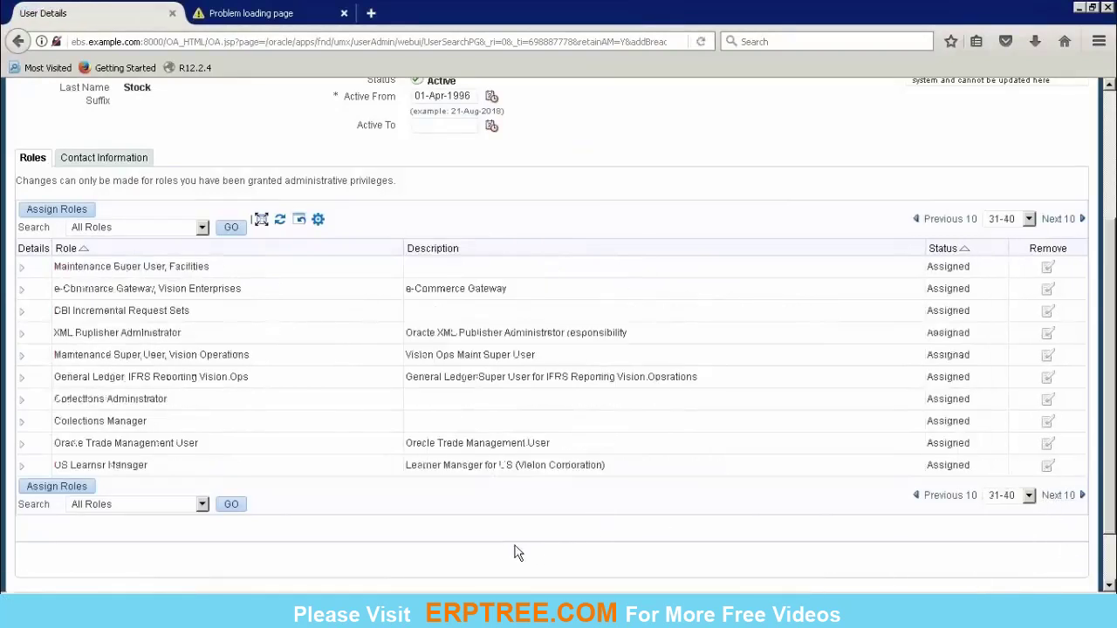
pyautogui.click(1056, 505)
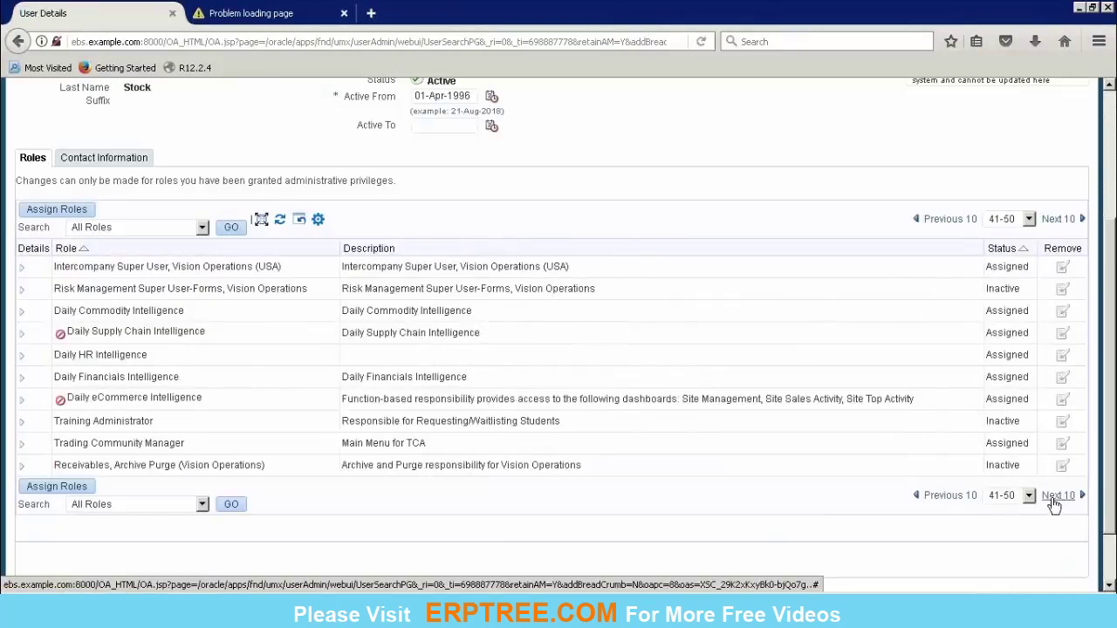
pyautogui.click(1055, 504)
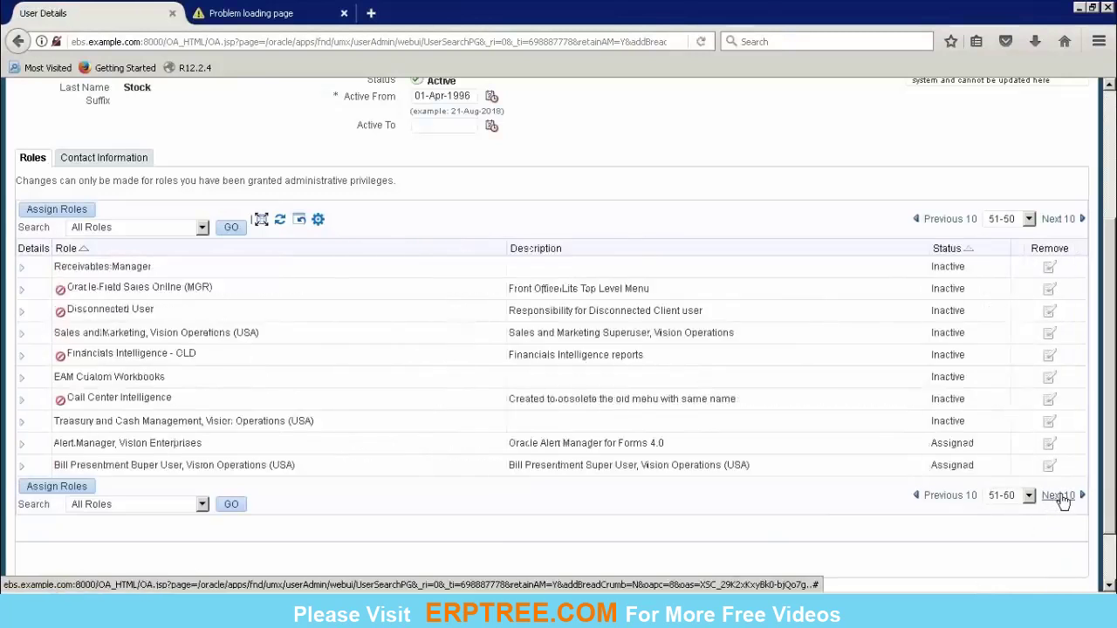
pyautogui.click(1059, 496)
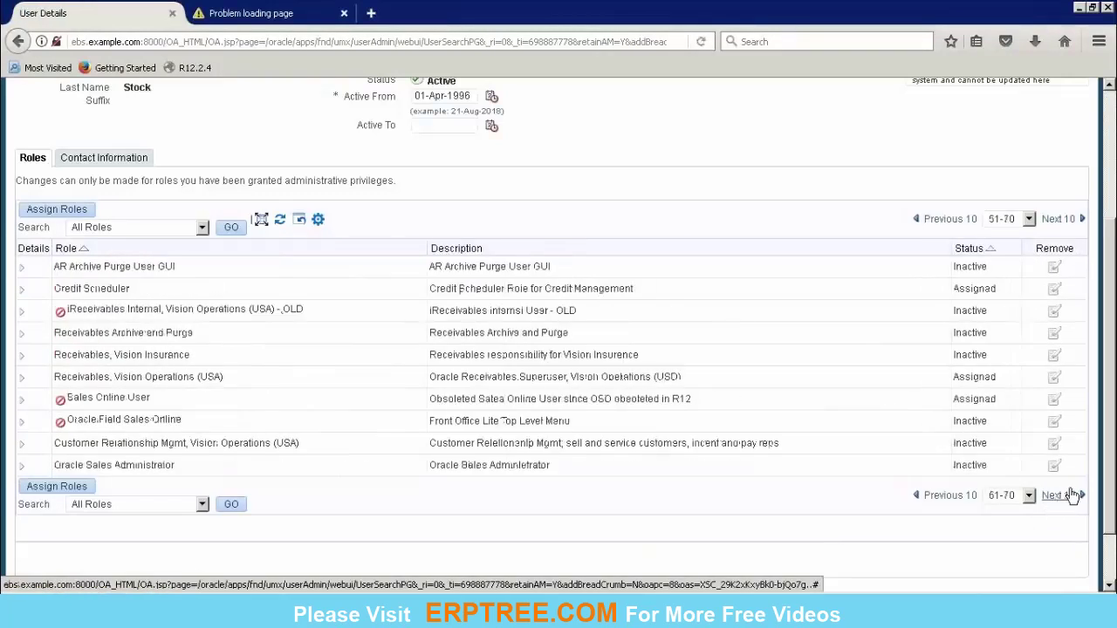
pyautogui.click(1059, 497)
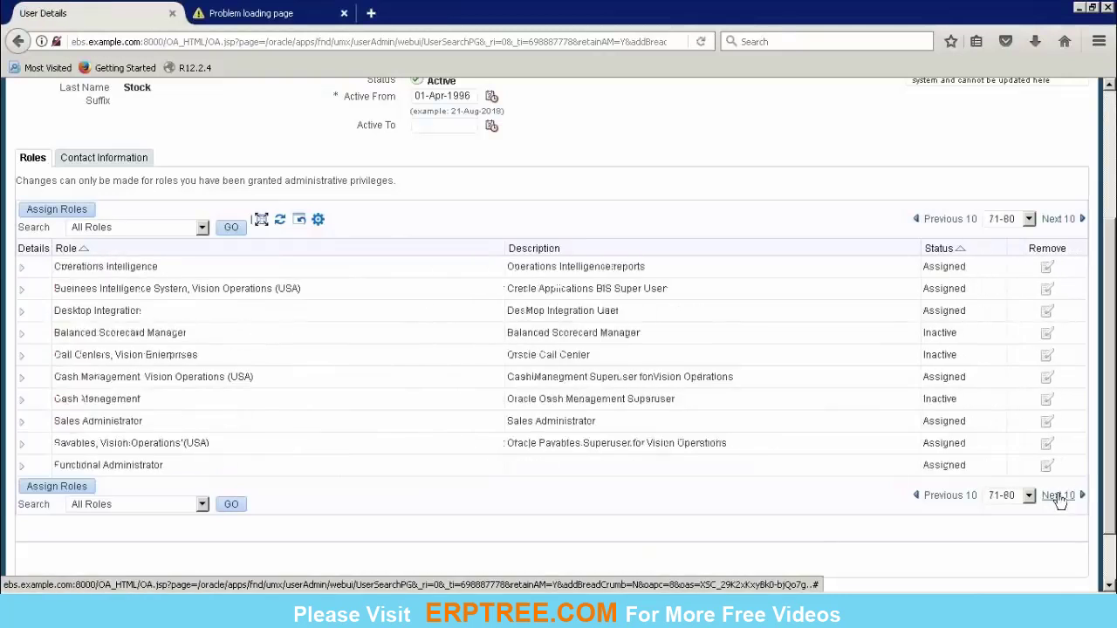
pyautogui.click(1059, 496)
pyautogui.click(1059, 496)
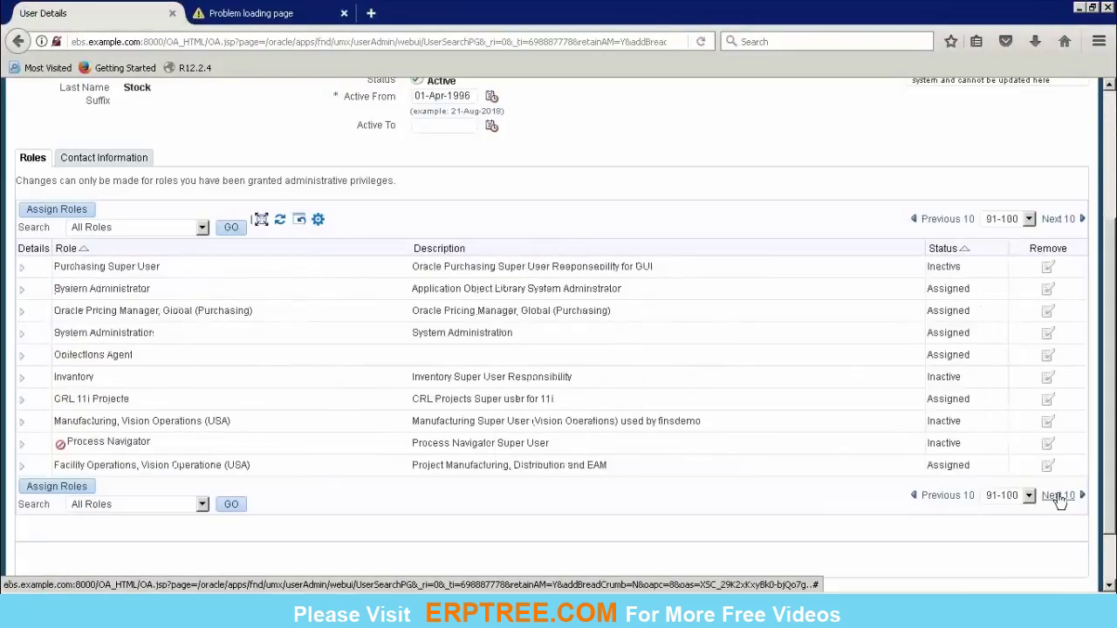
pyautogui.click(1060, 496)
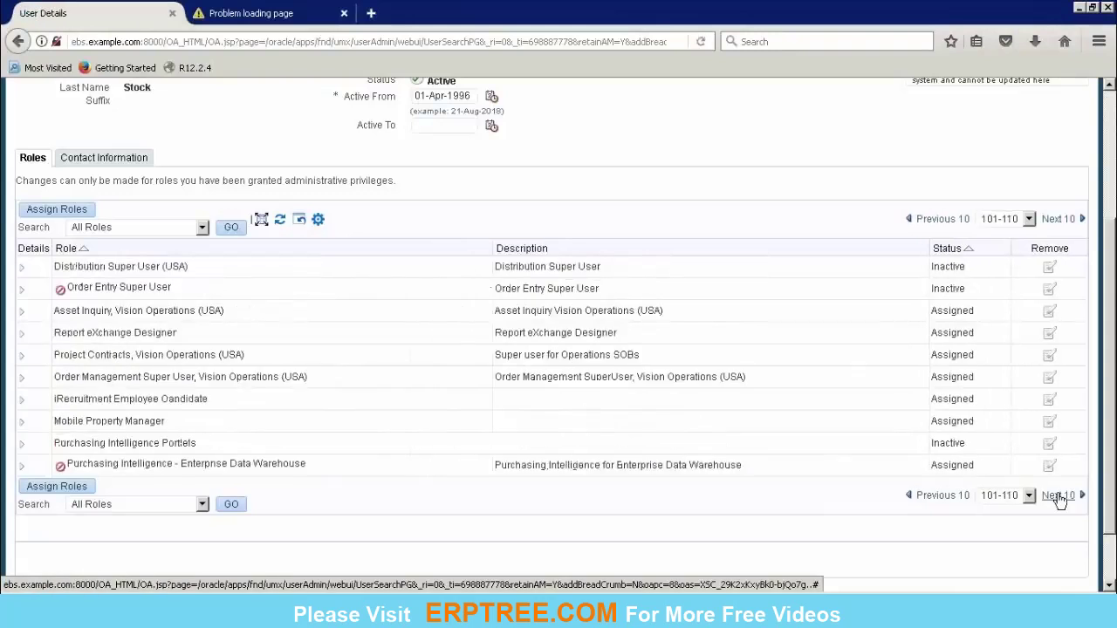
pyautogui.click(1059, 496)
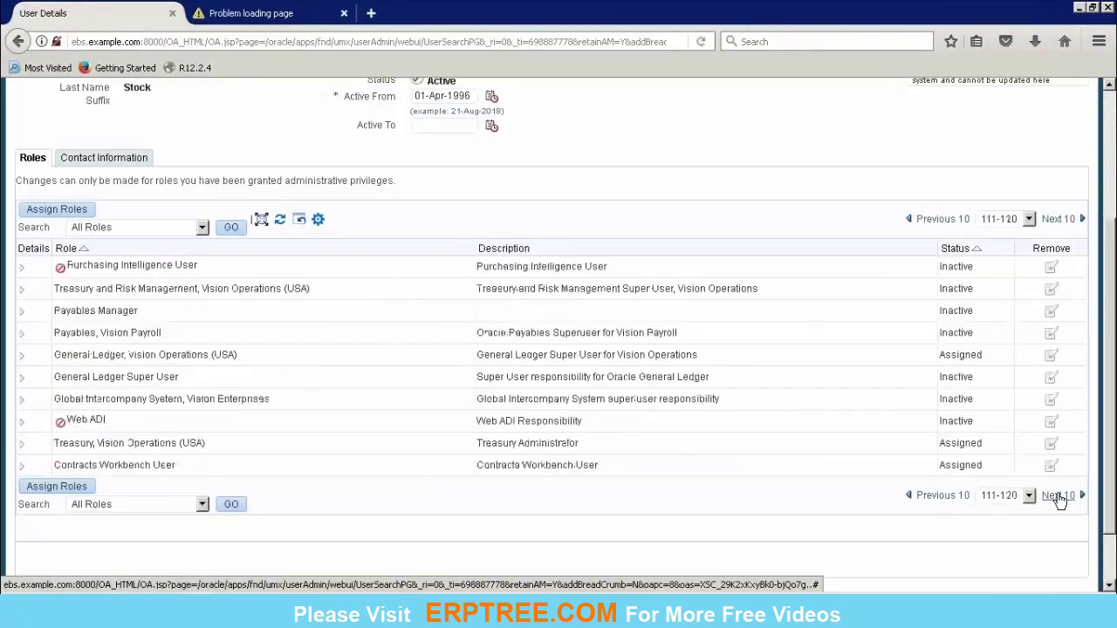
pyautogui.click(1059, 497)
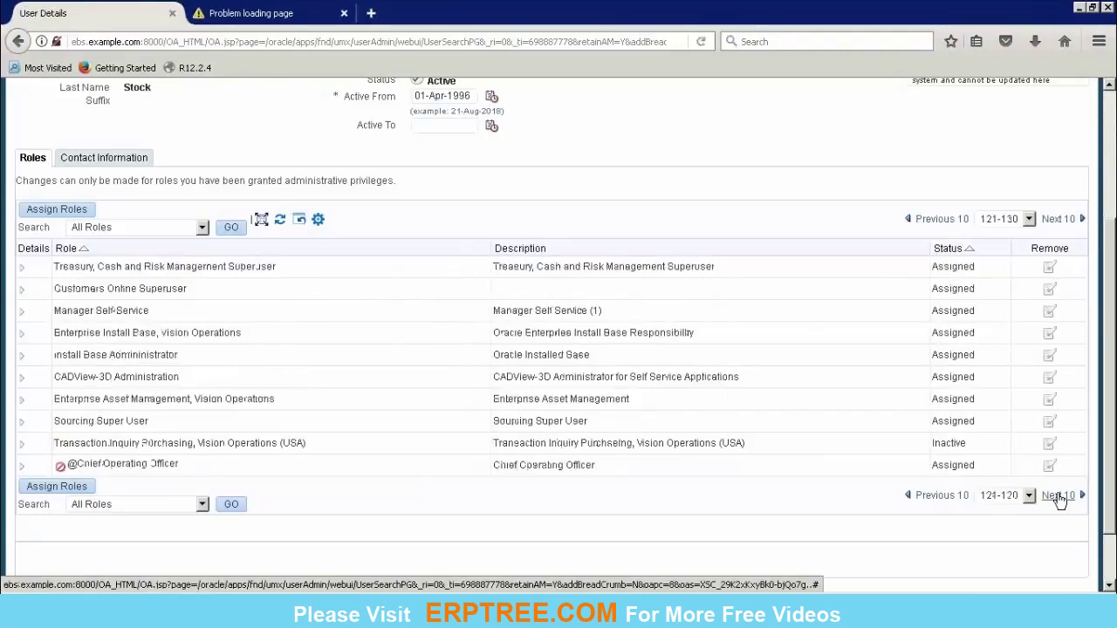
pyautogui.click(1059, 496)
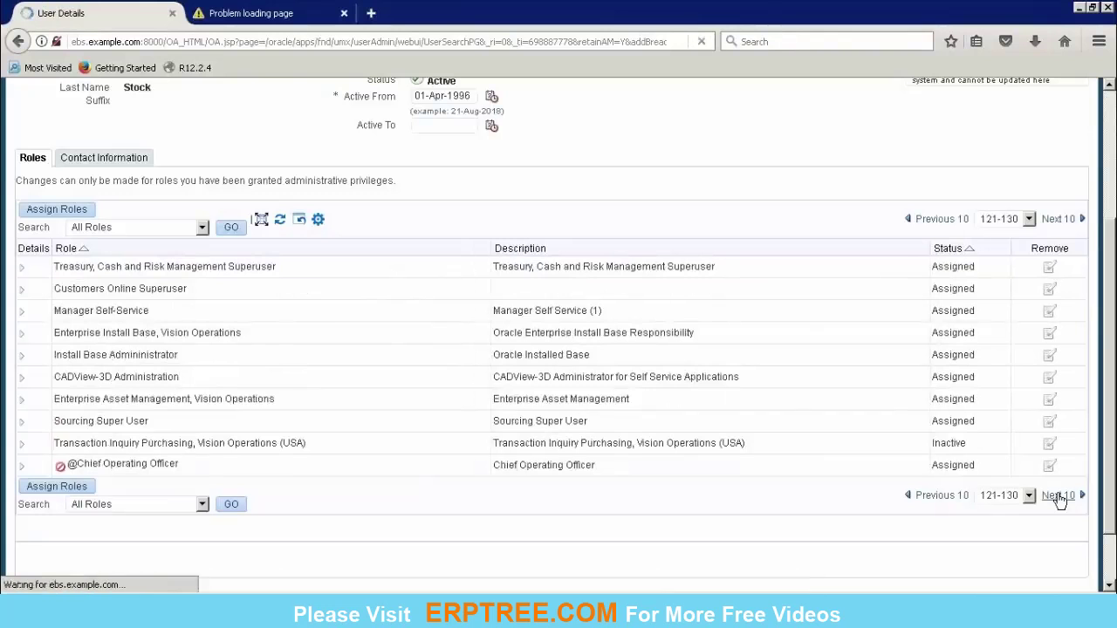
pyautogui.click(1059, 497)
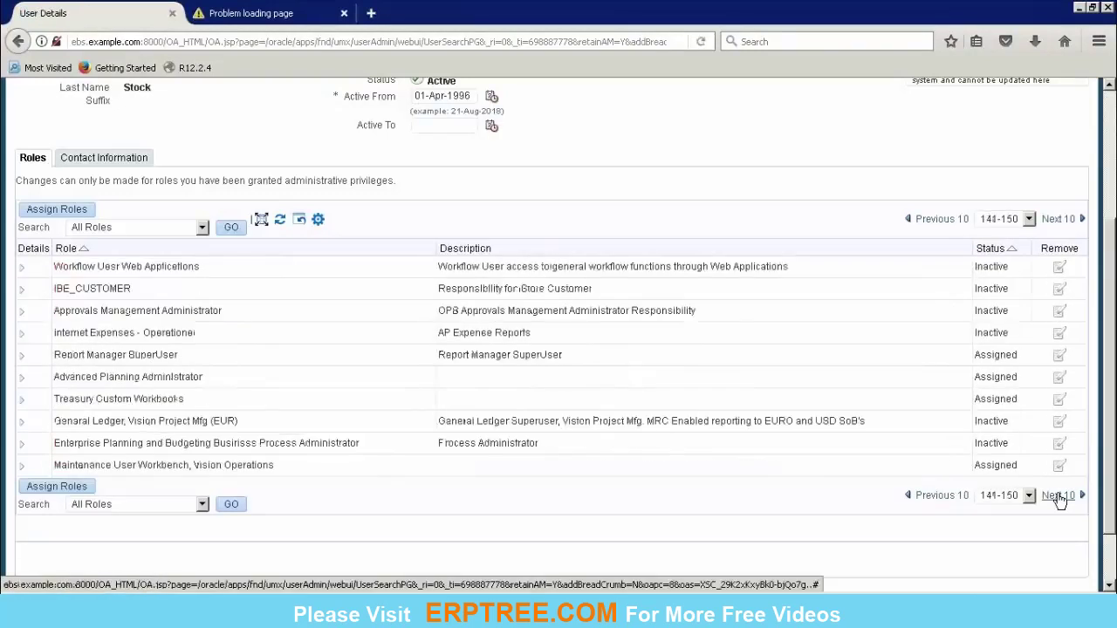
# Keep paging the roles from 151-160 through to the final rows 291-298 of 298
pyautogui.click(1059, 496)
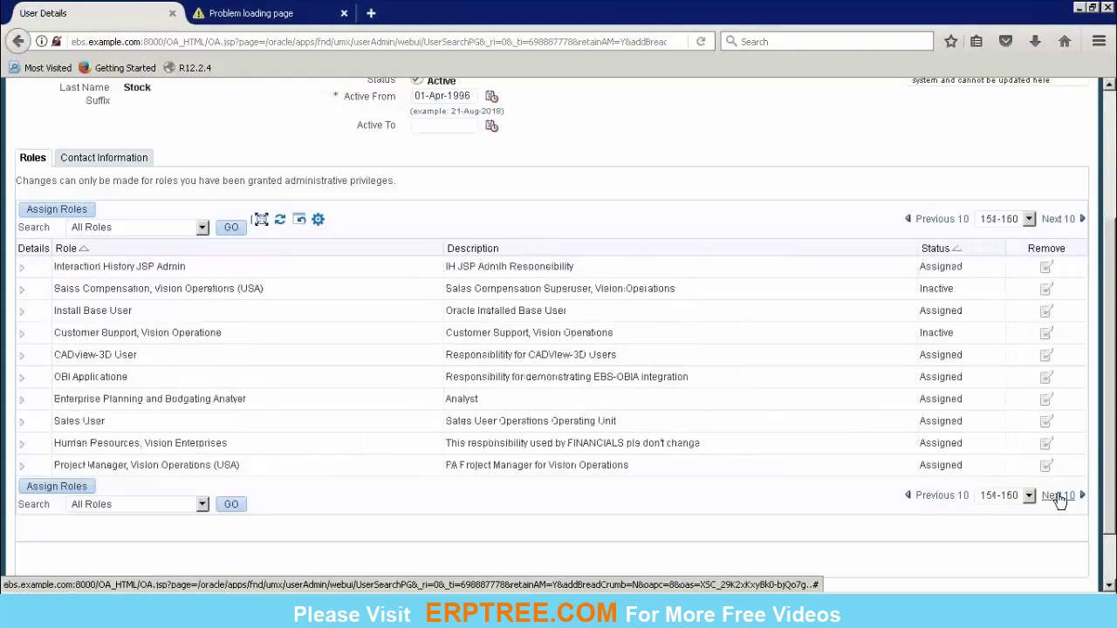
pyautogui.click(1060, 496)
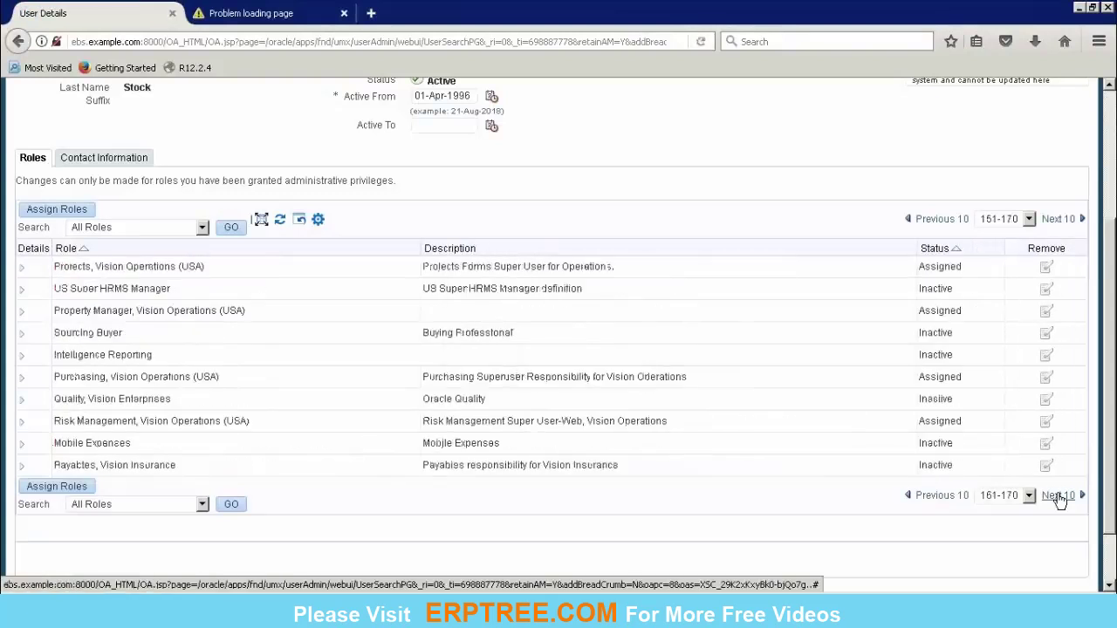
pyautogui.click(1059, 497)
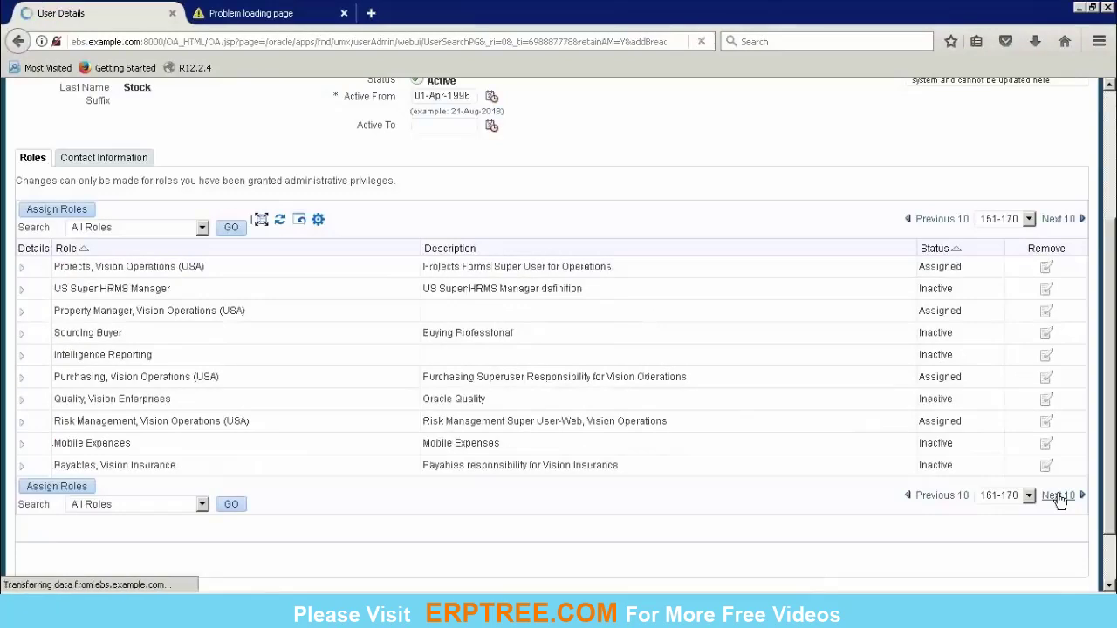
pyautogui.click(1059, 497)
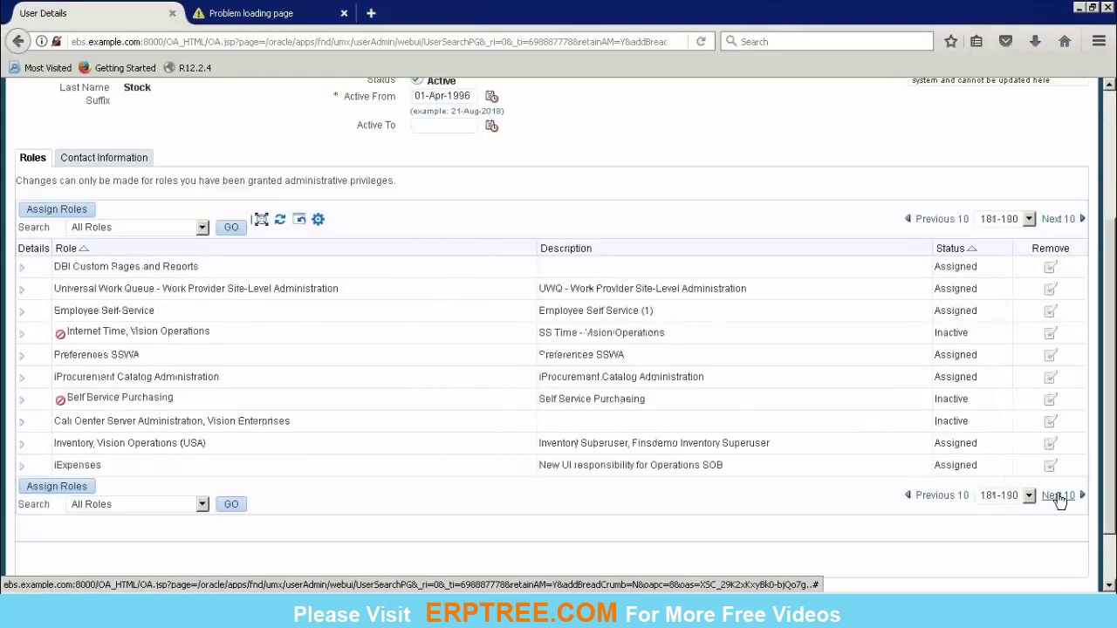
pyautogui.click(1059, 496)
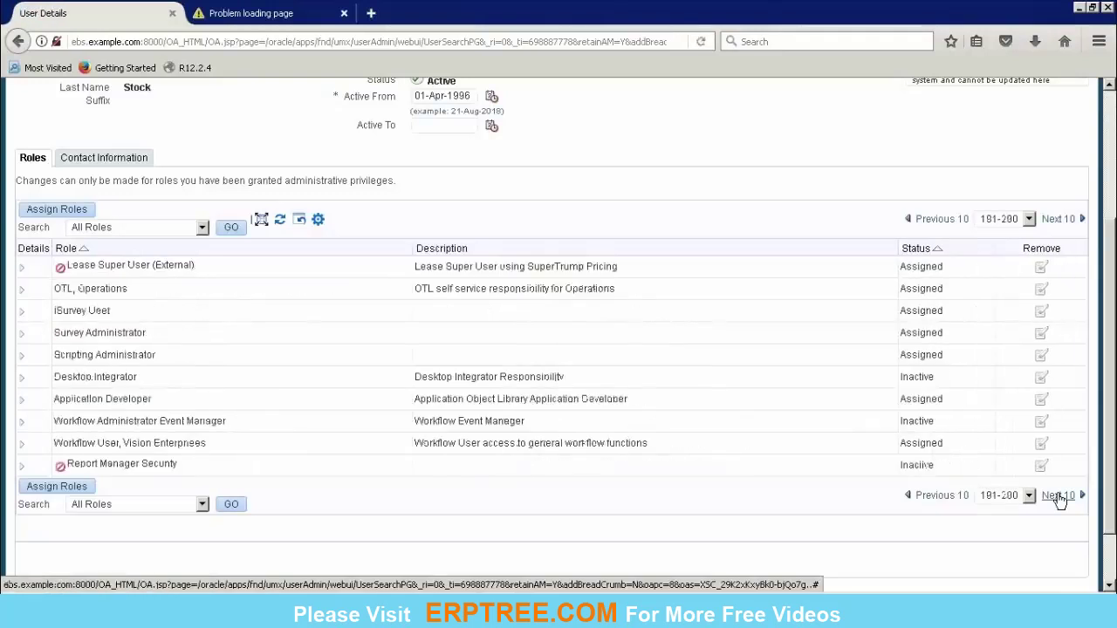
pyautogui.click(1060, 496)
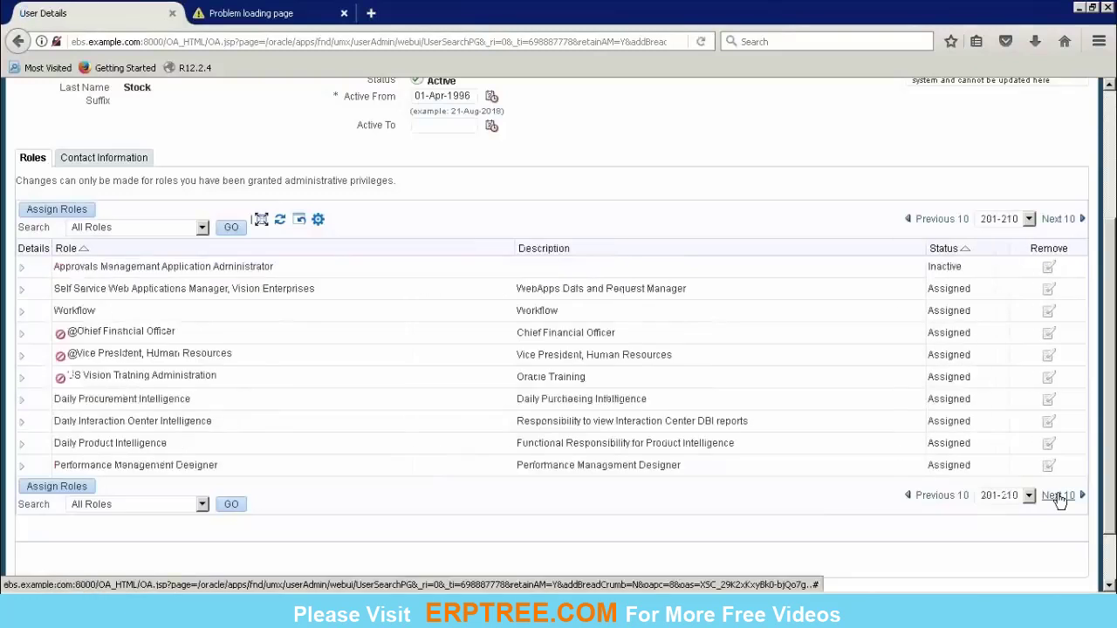
pyautogui.click(1060, 497)
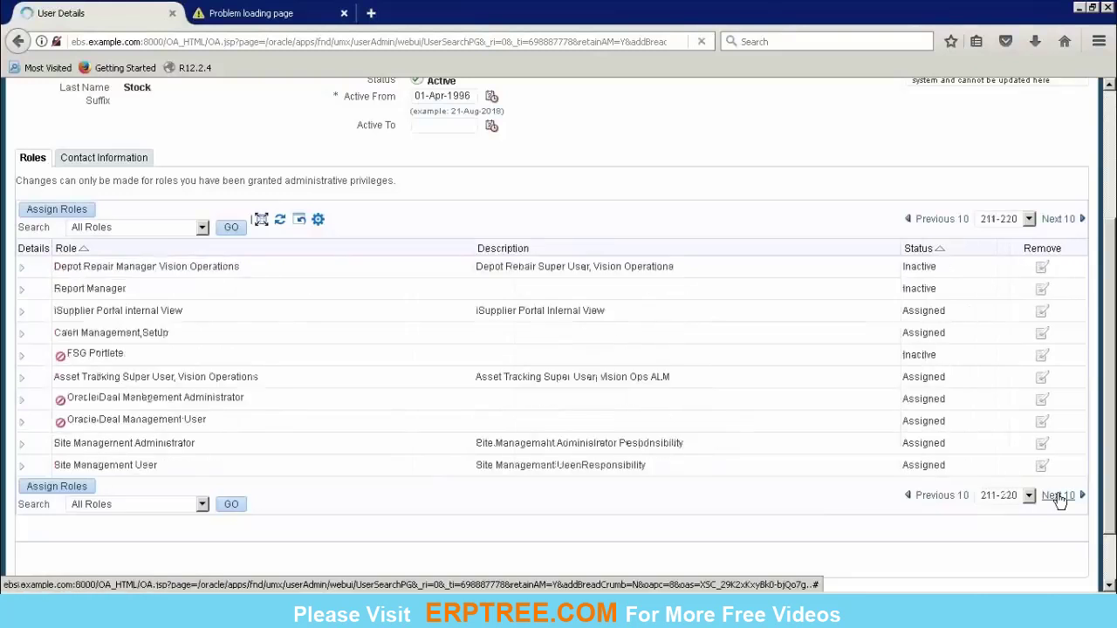
pyautogui.click(1060, 497)
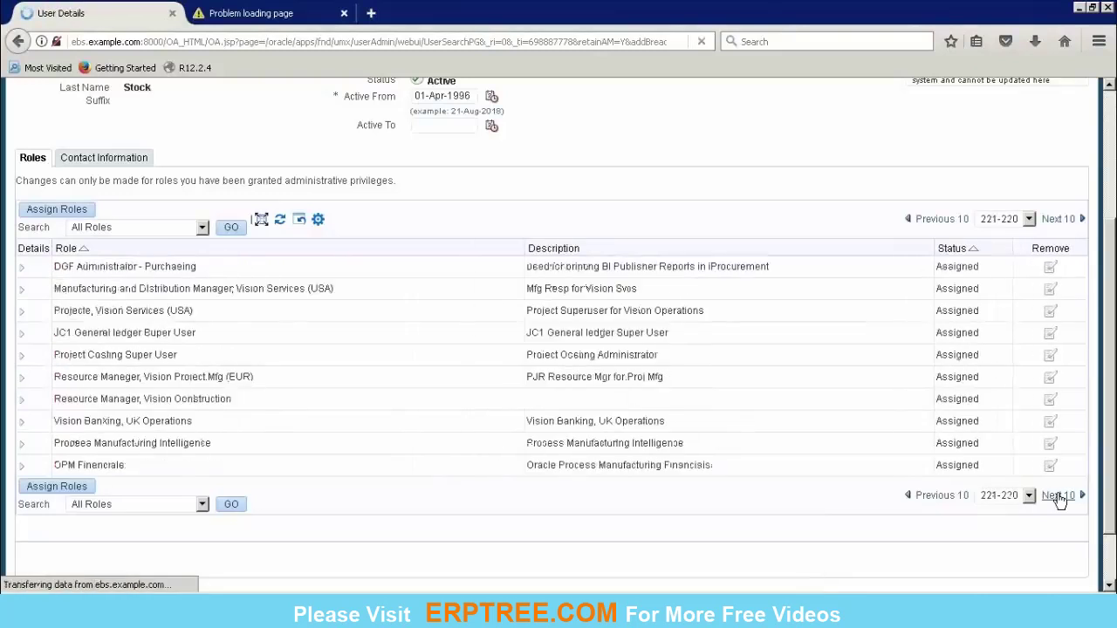
pyautogui.click(1060, 497)
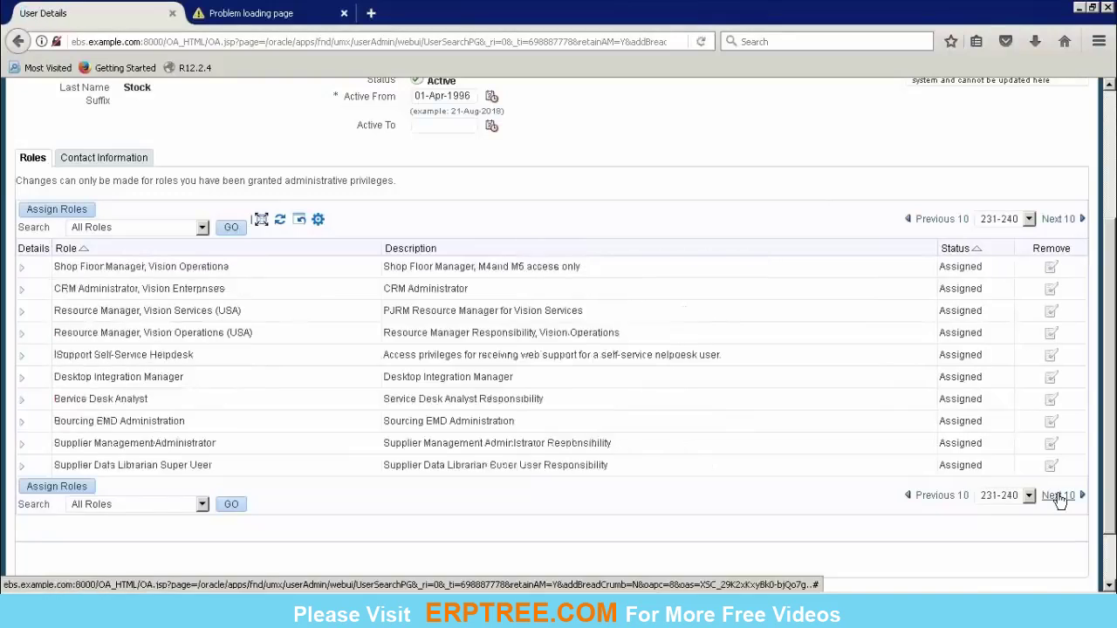
pyautogui.click(1060, 497)
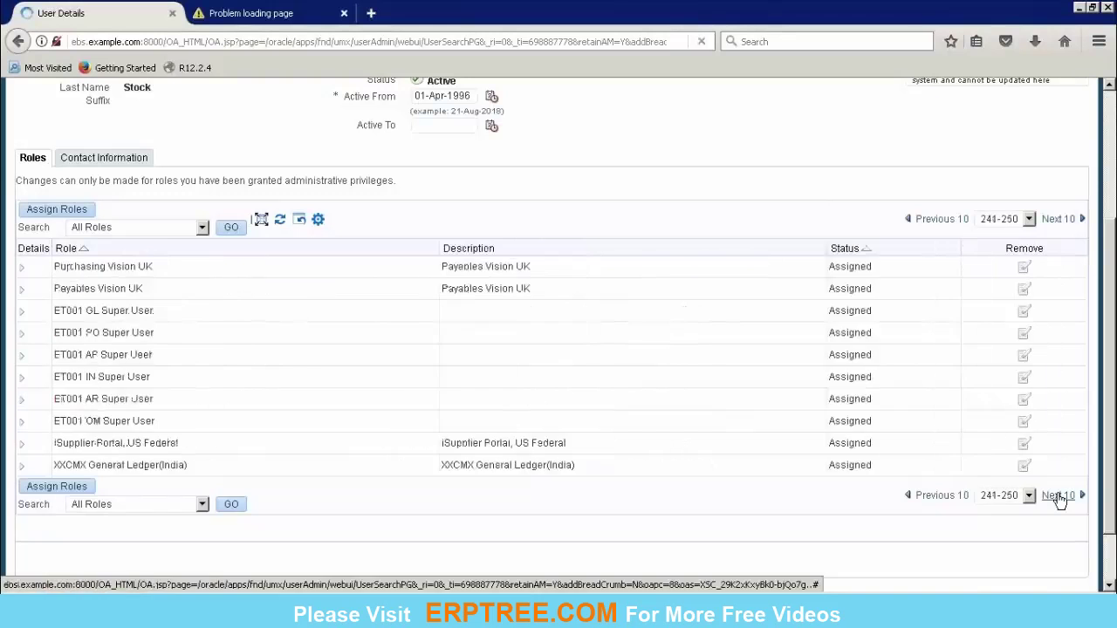
pyautogui.click(1059, 496)
pyautogui.click(1060, 496)
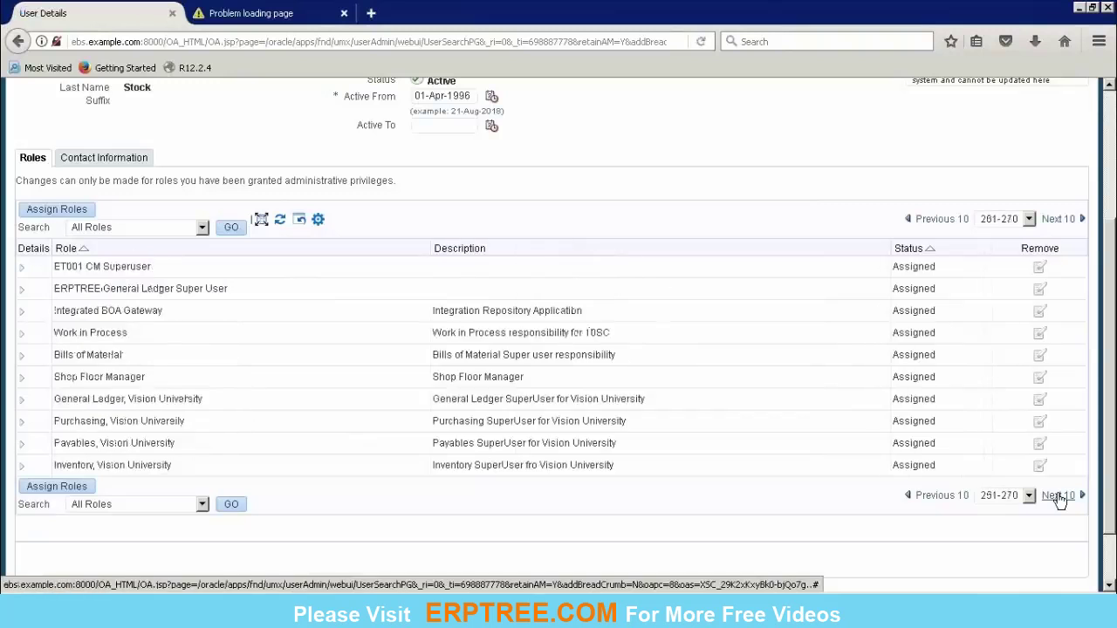
pyautogui.click(1060, 496)
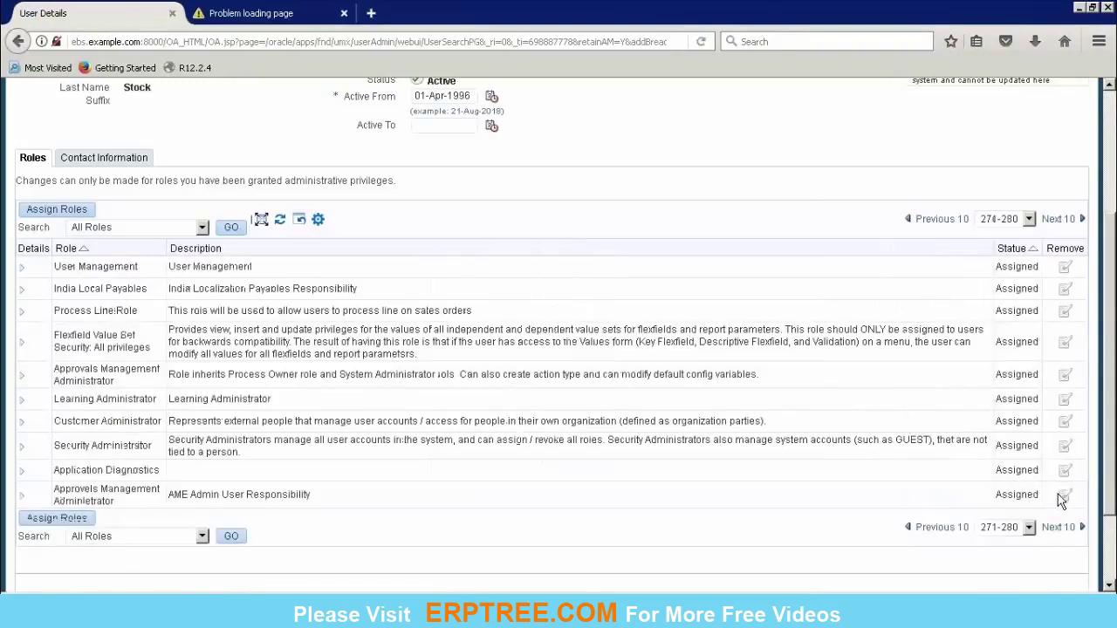
pyautogui.click(1061, 529)
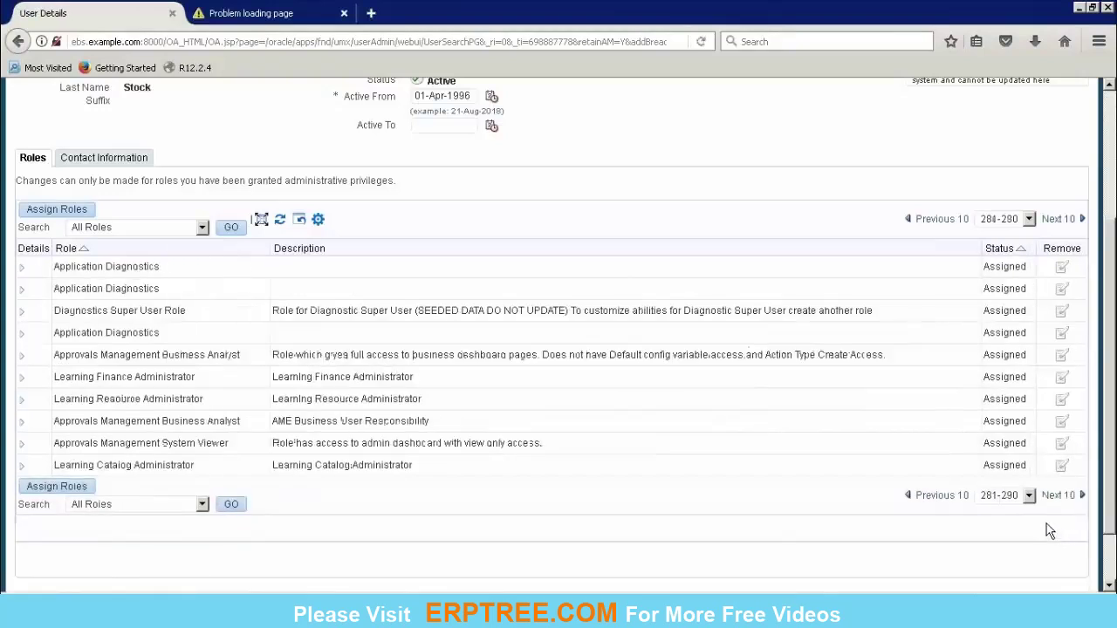
pyautogui.click(1055, 498)
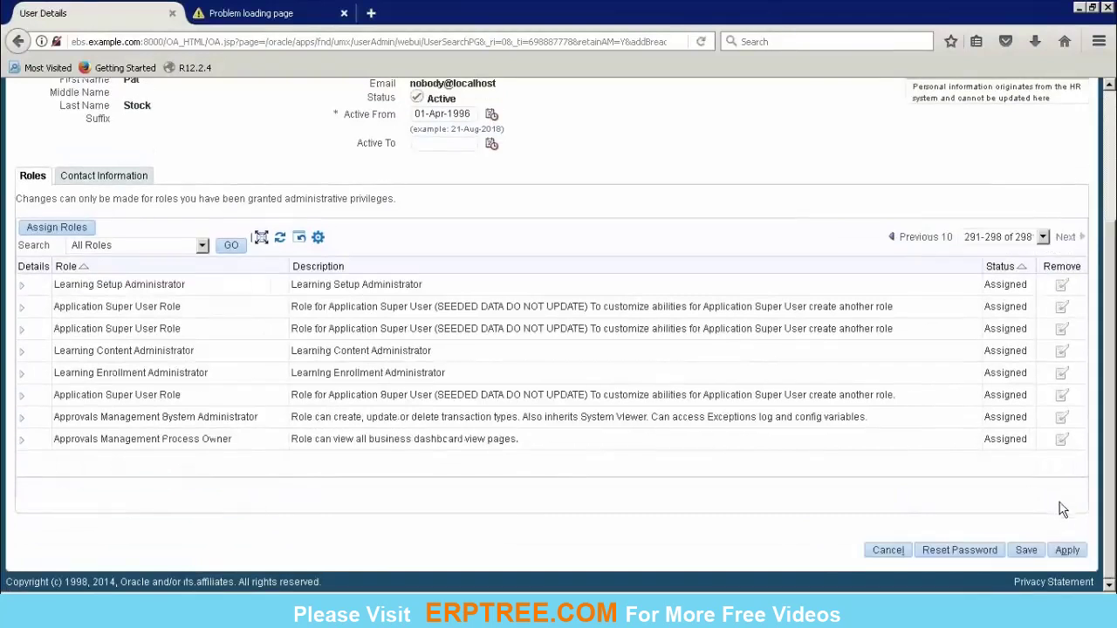
# Cancel the operations user update and return to the User Maintenance search results
pyautogui.click(1043, 238)
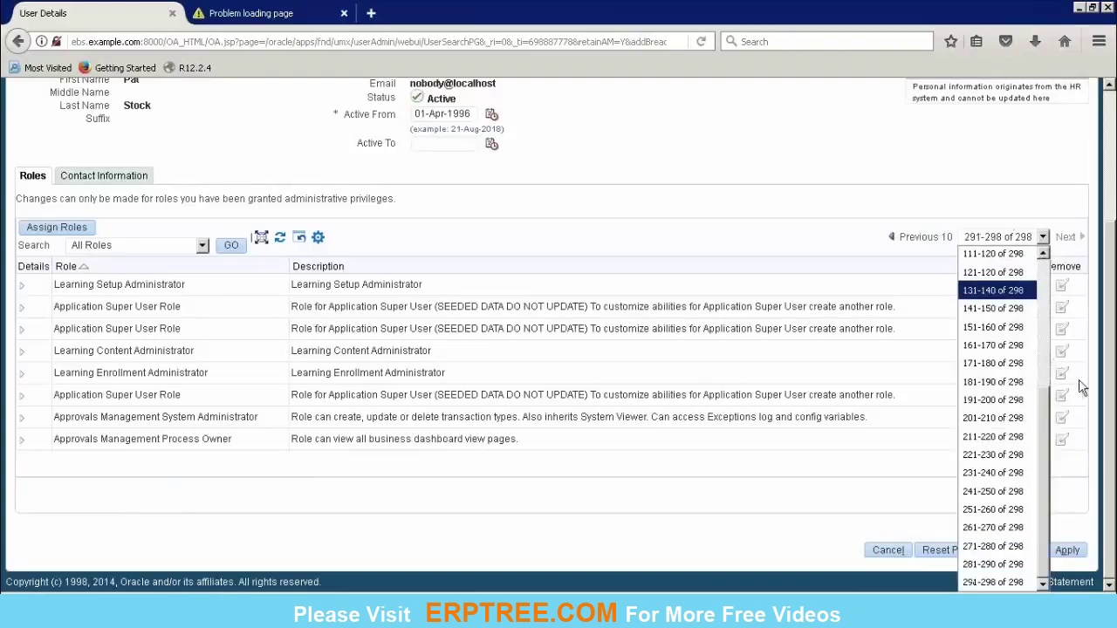
pyautogui.click(634, 230)
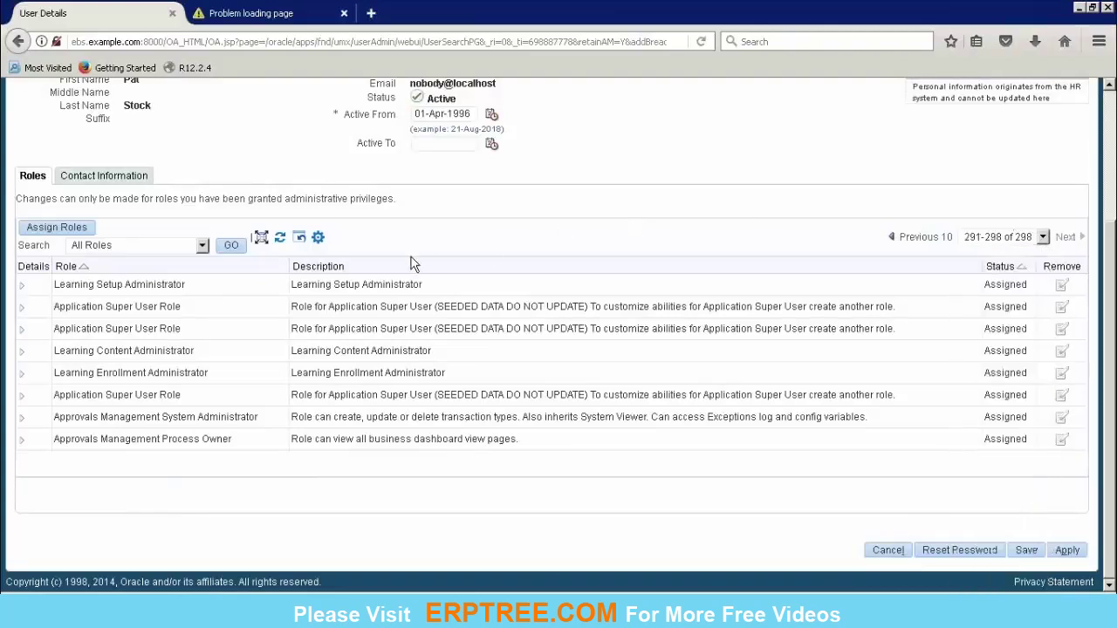
pyautogui.scroll(1, 551, 255)
pyautogui.scroll(2, 559, 262)
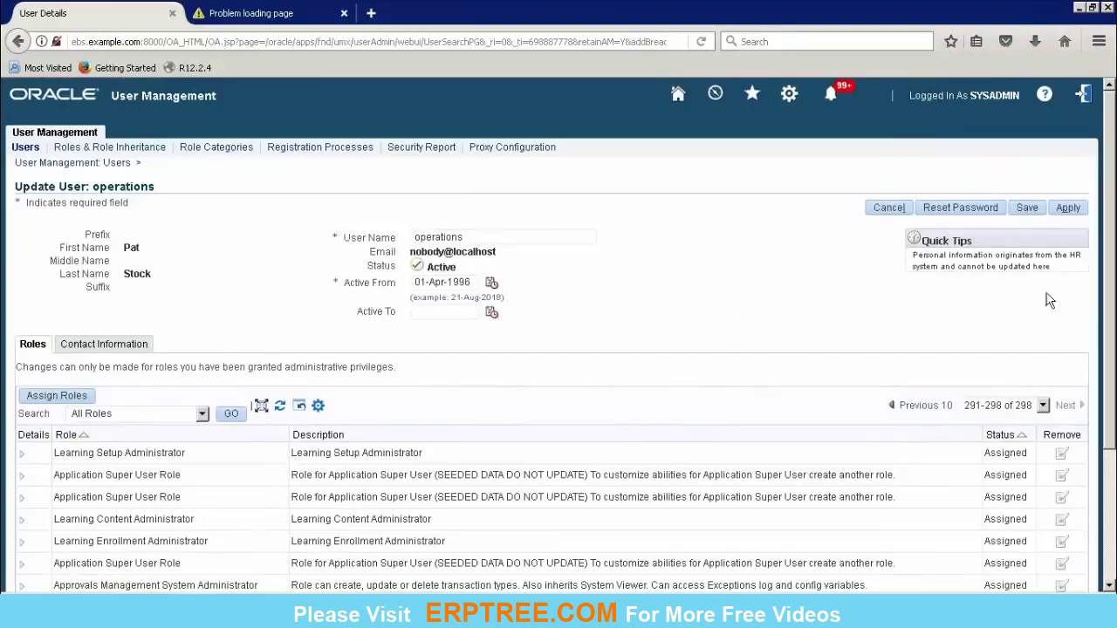
pyautogui.click(887, 209)
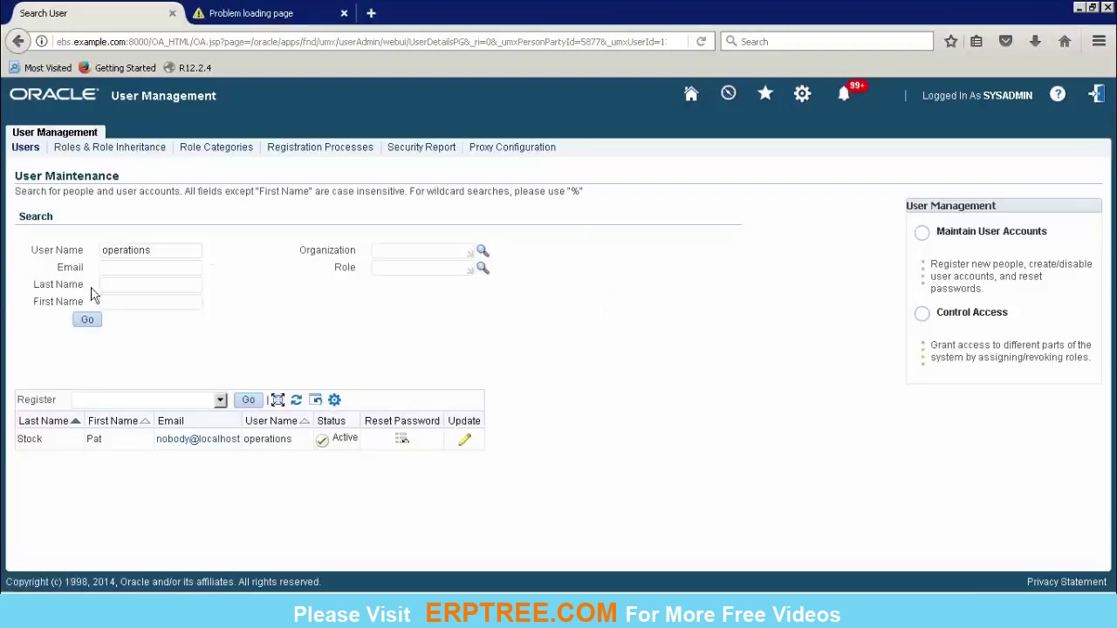
# Reopen the operations user's Update page, skim its roles, then minimize the remote session
pyautogui.click(87, 319)
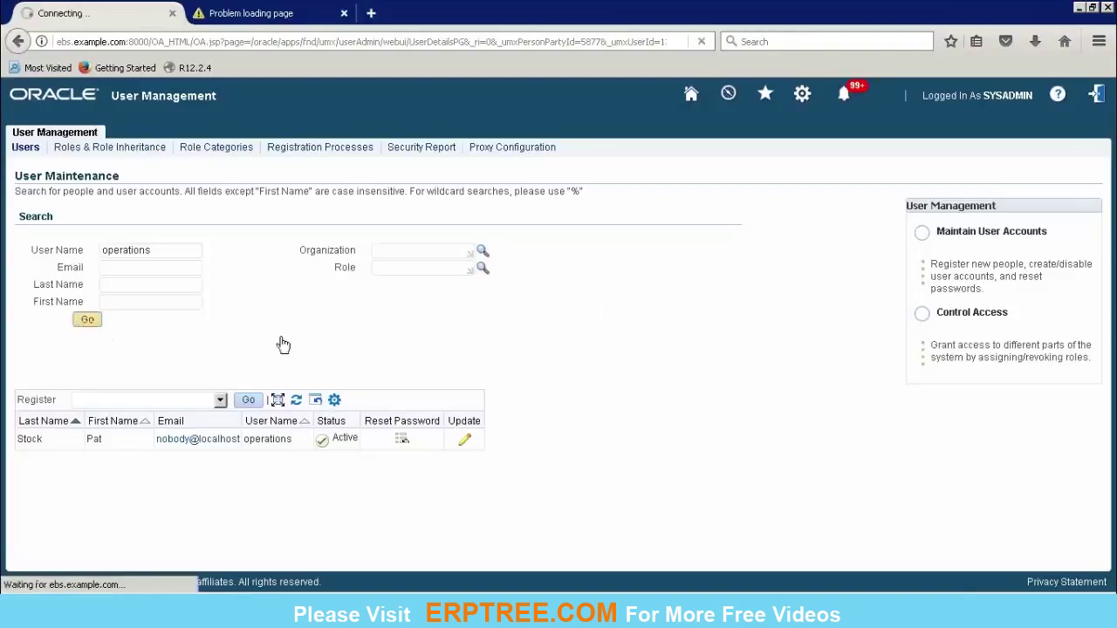
pyautogui.click(466, 442)
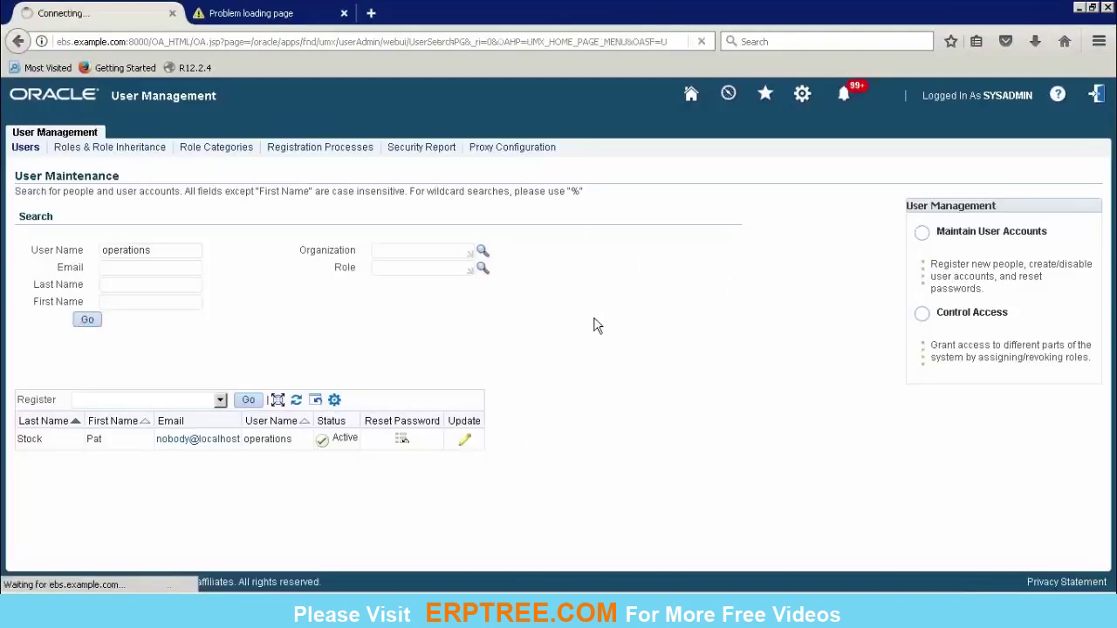
pyautogui.scroll(-2, 641, 299)
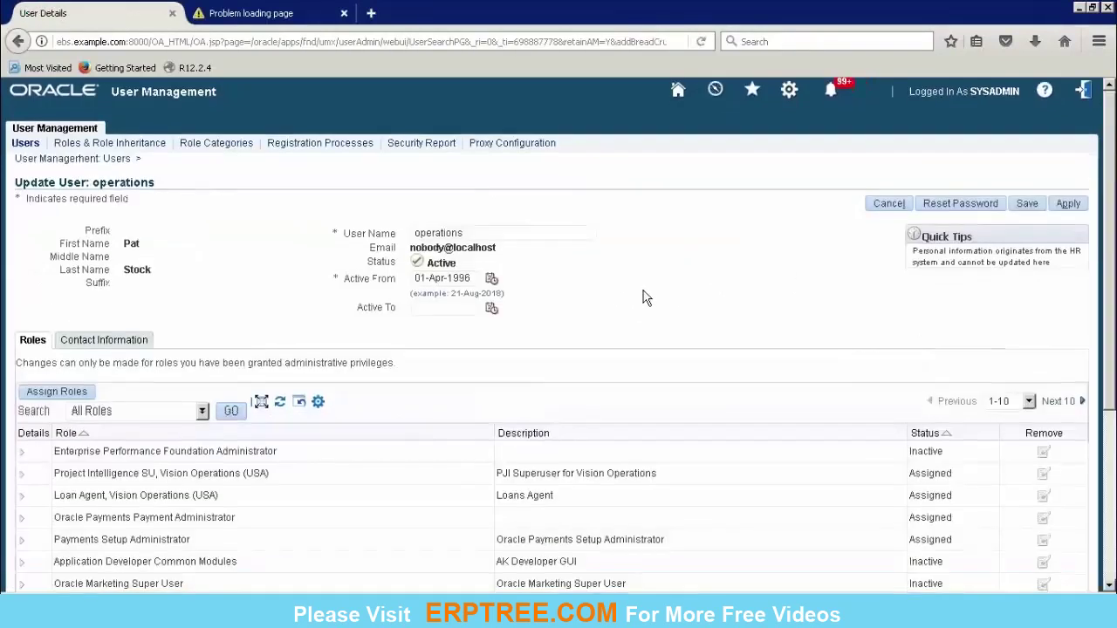
pyautogui.scroll(-3, 722, 376)
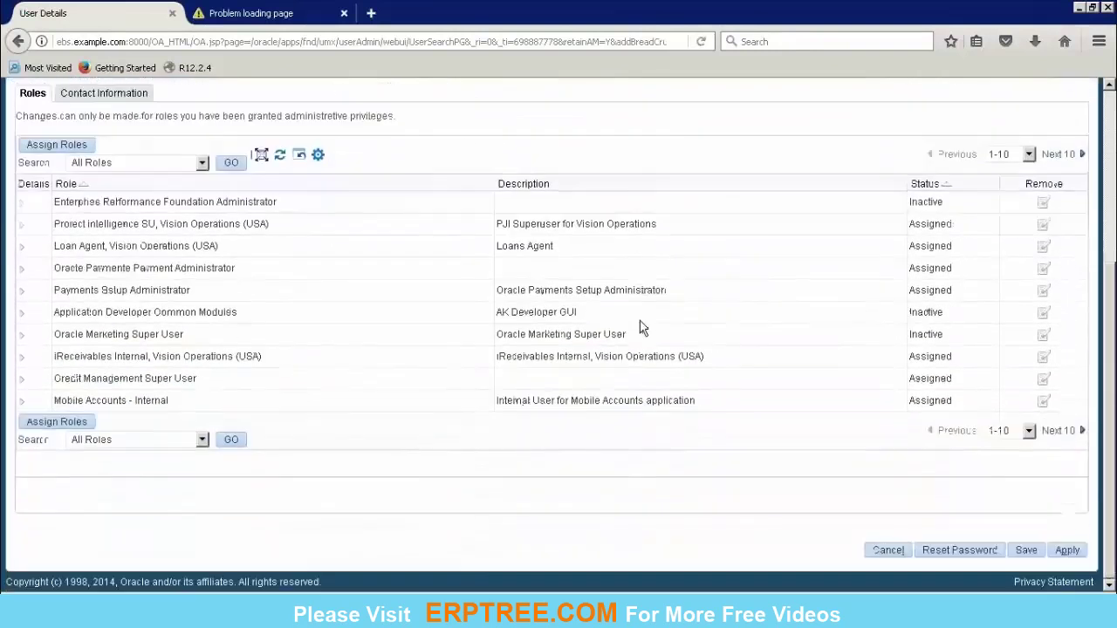
pyautogui.scroll(4, 641, 320)
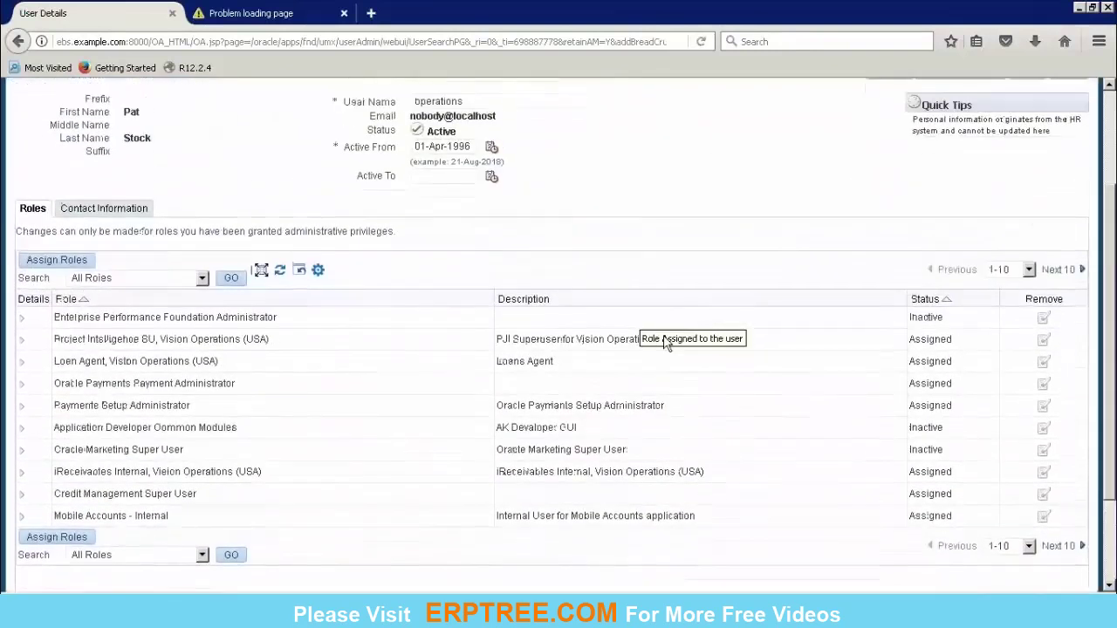
pyautogui.scroll(2, 679, 325)
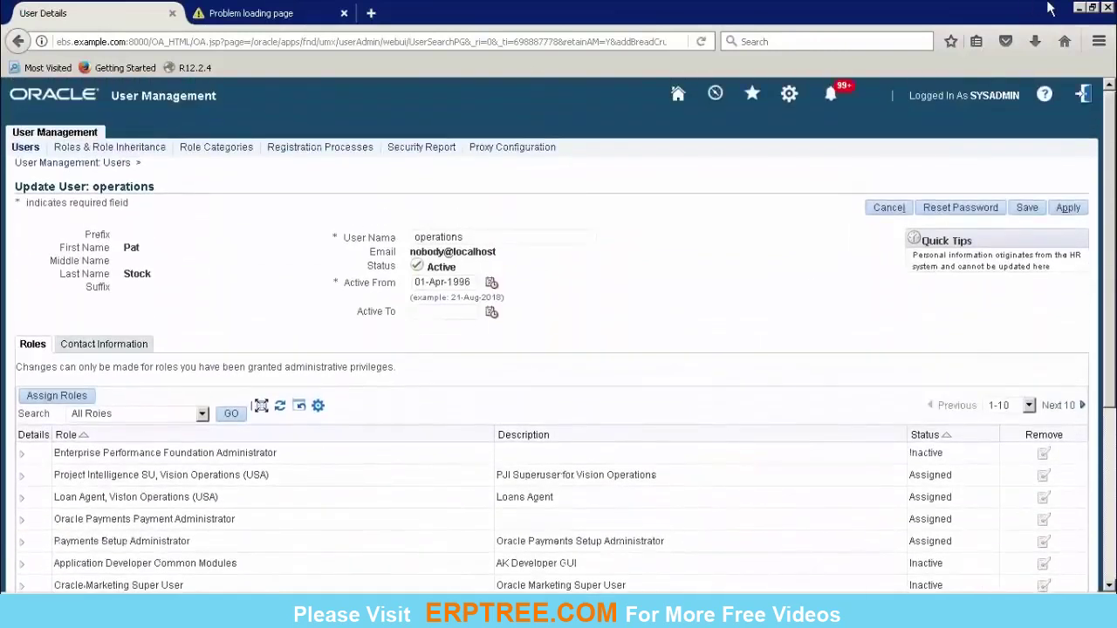
pyautogui.moveTo(576, 7)
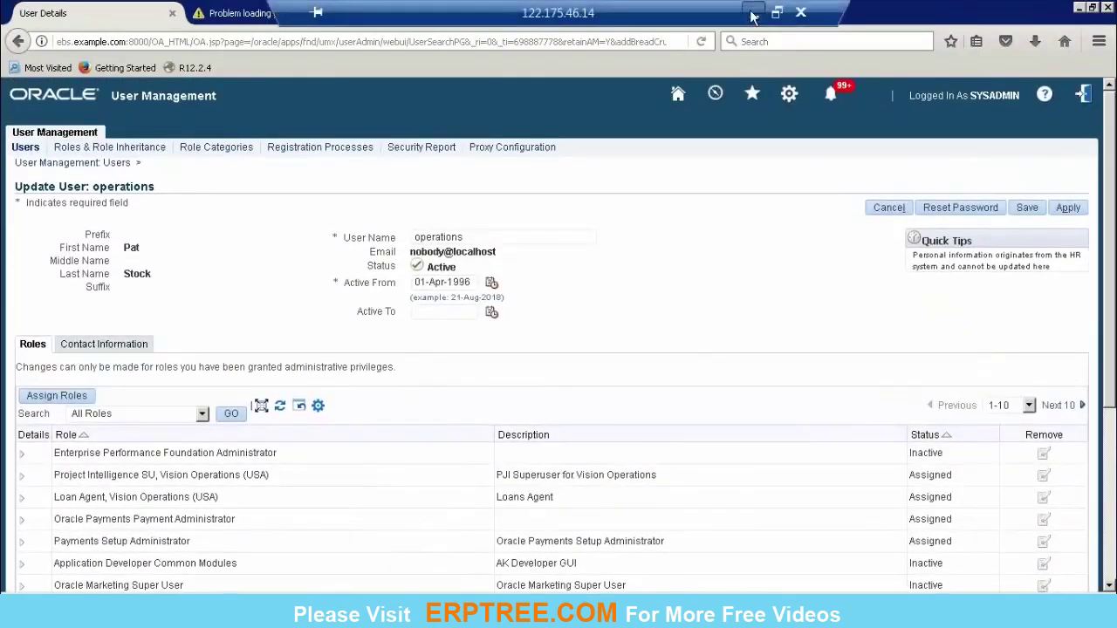
pyautogui.click(753, 13)
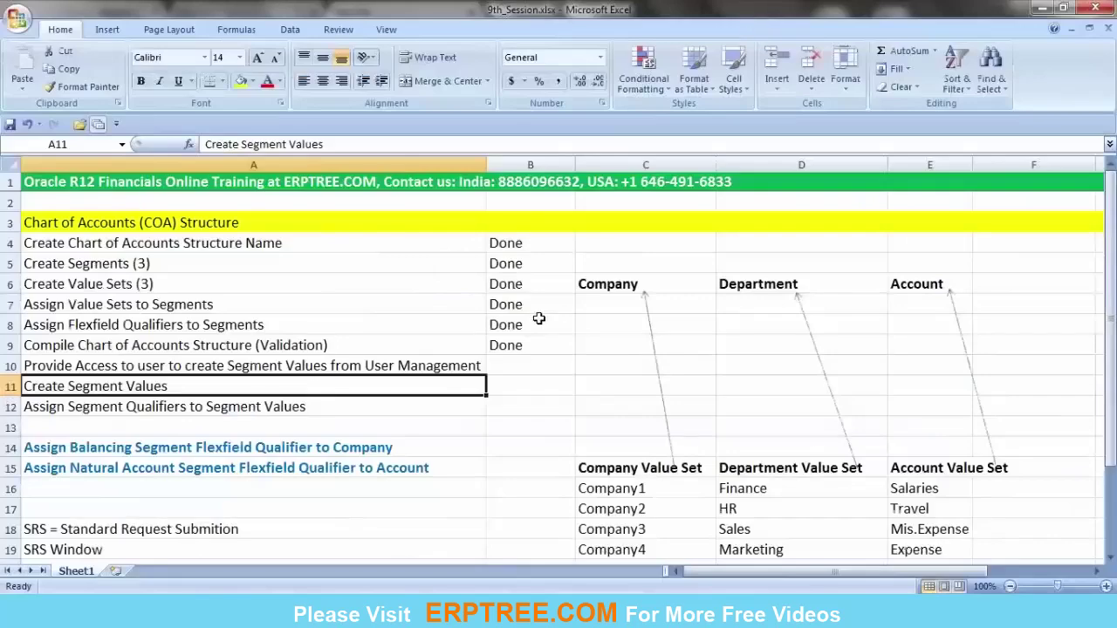
# Enter Done in B10 next to the user-access task
pyautogui.click(294, 370)
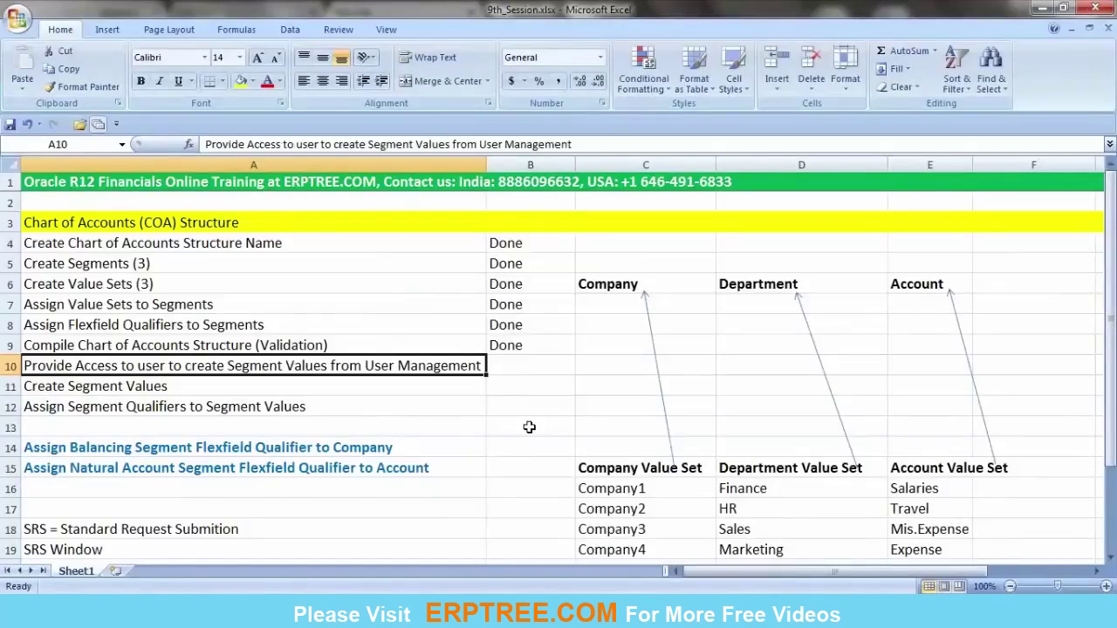
pyautogui.click(519, 365)
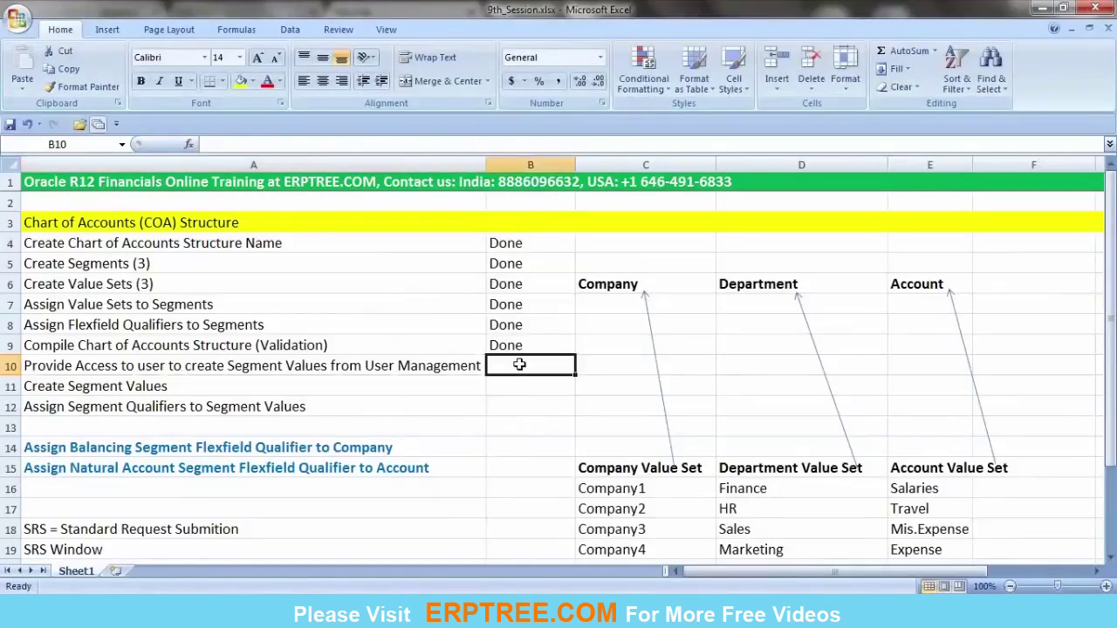
pyautogui.write('Done')
pyautogui.press('Tab')
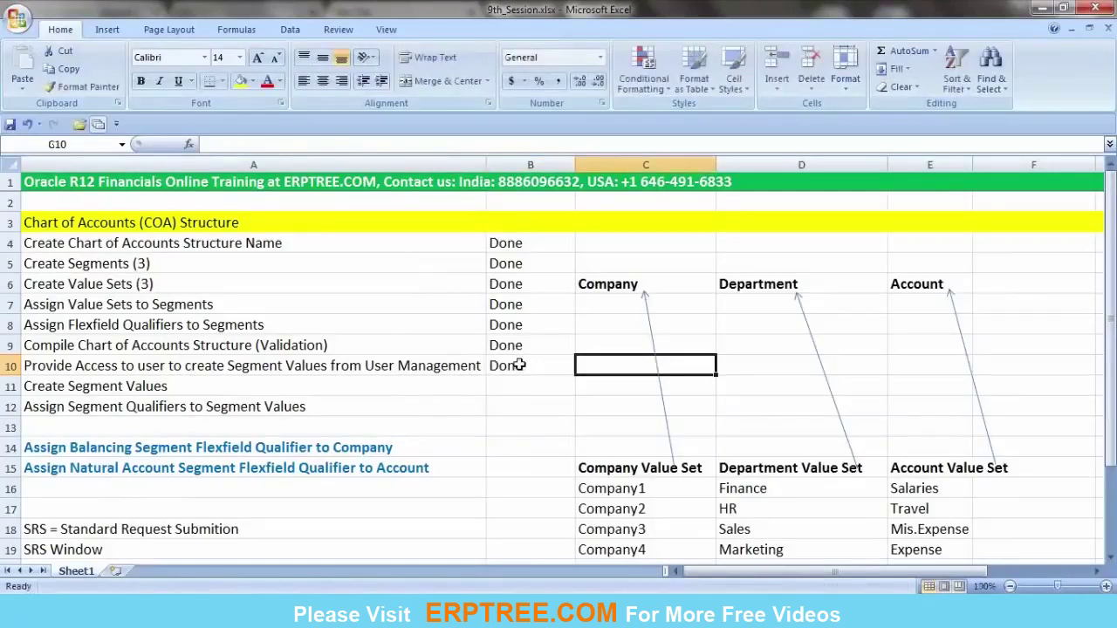
pyautogui.click(519, 364)
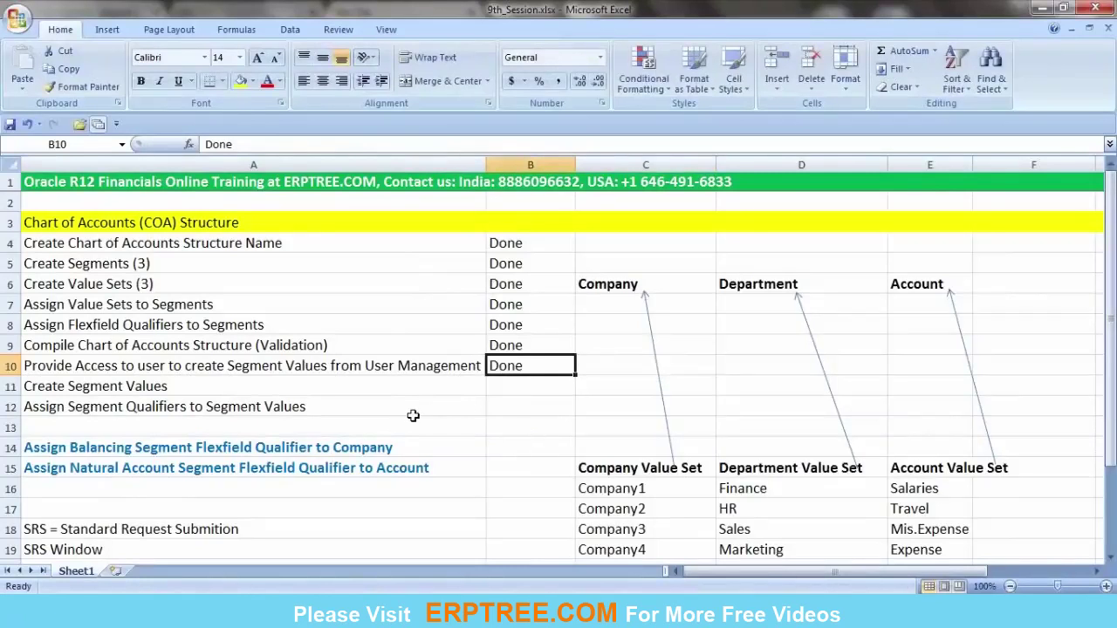
# Review the user-access and Create Segment Values tasks in cells A10 and A11
pyautogui.click(187, 388)
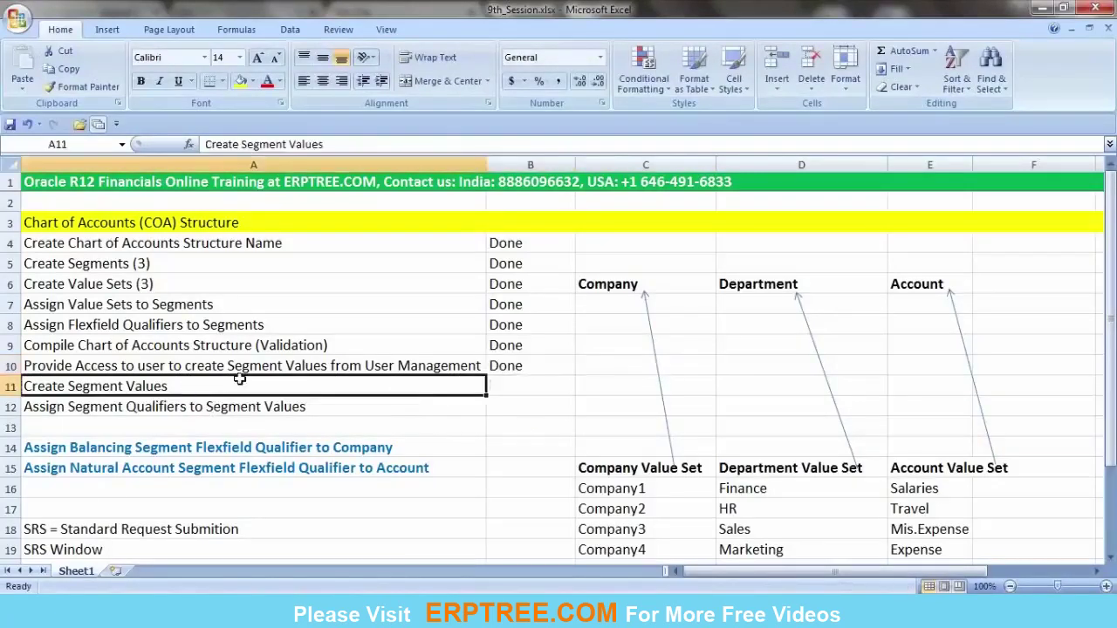
pyautogui.click(268, 363)
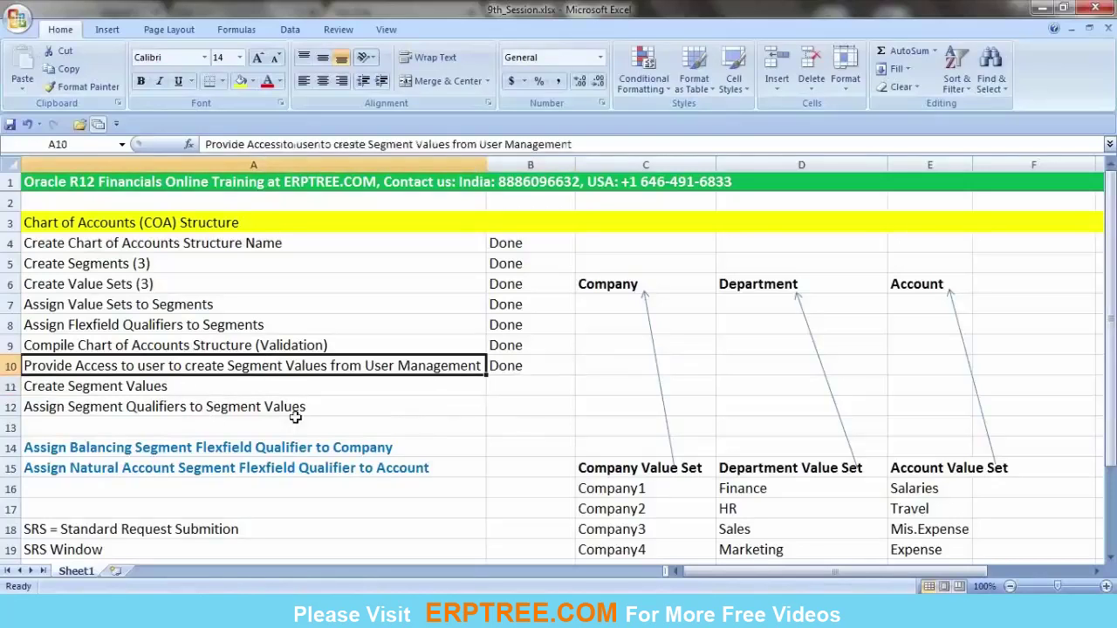
pyautogui.click(135, 389)
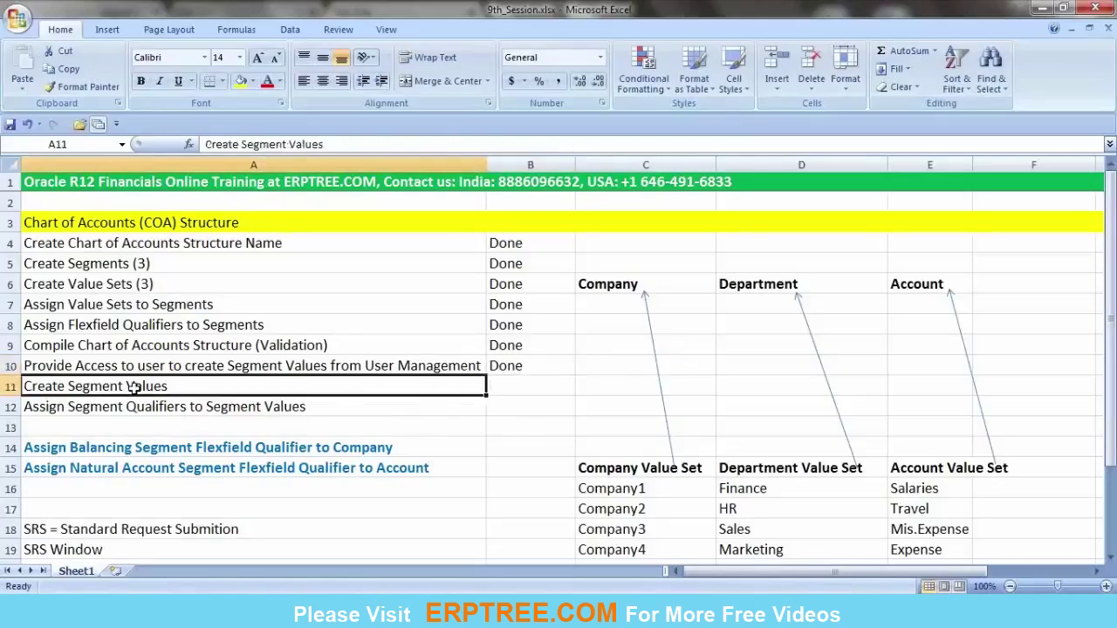
pyautogui.click(246, 350)
pyautogui.click(247, 365)
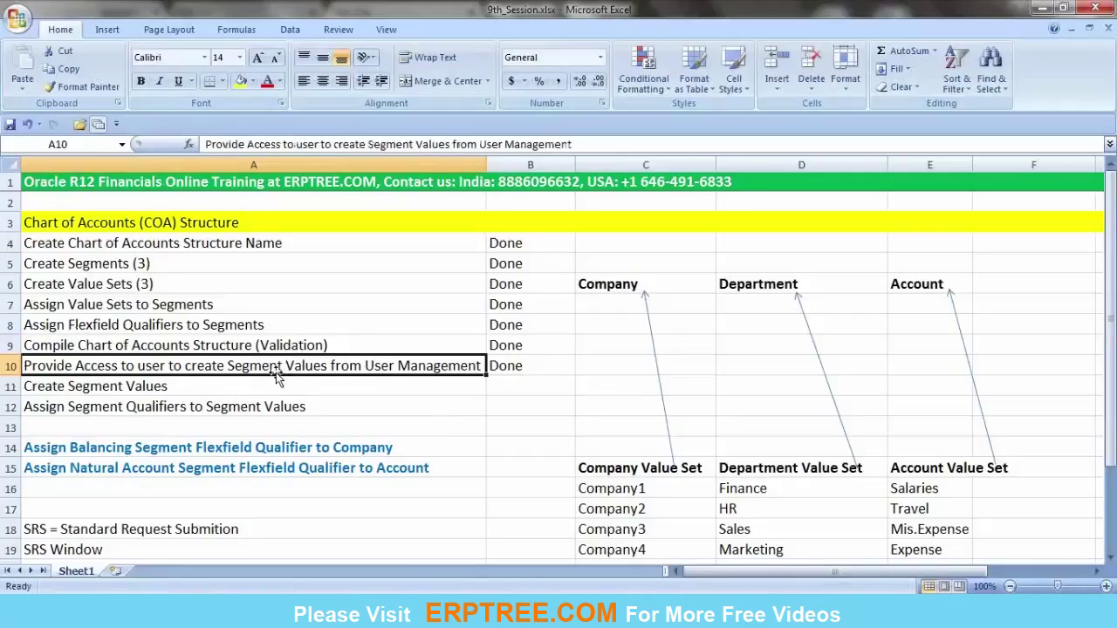
pyautogui.click(213, 385)
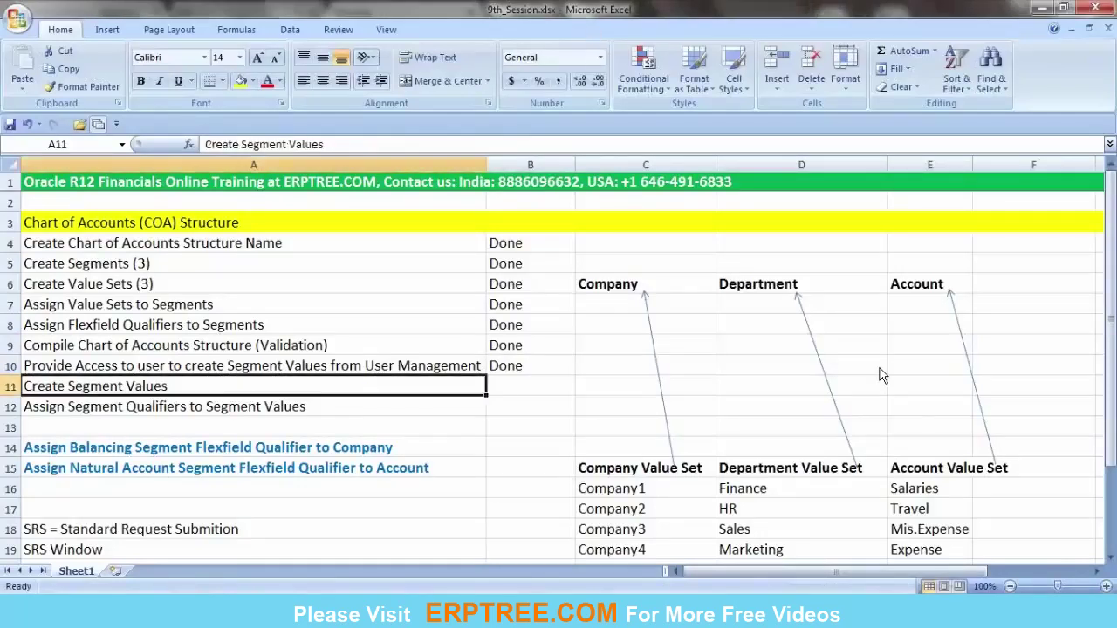
pyautogui.hotkey('alt', 'Tab')
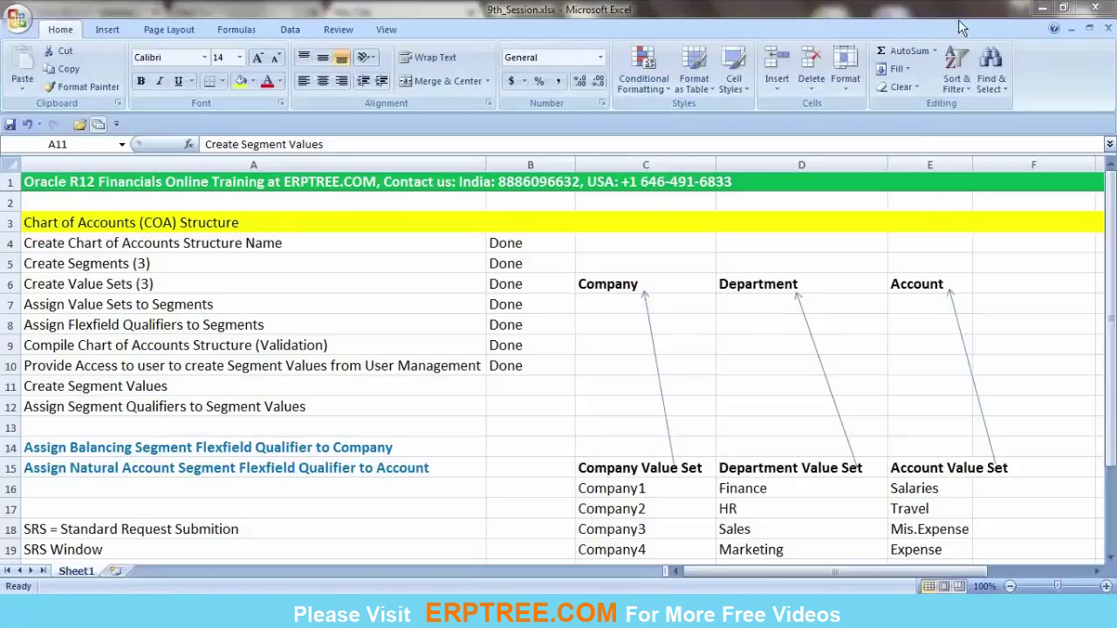
pyautogui.click(341, 366)
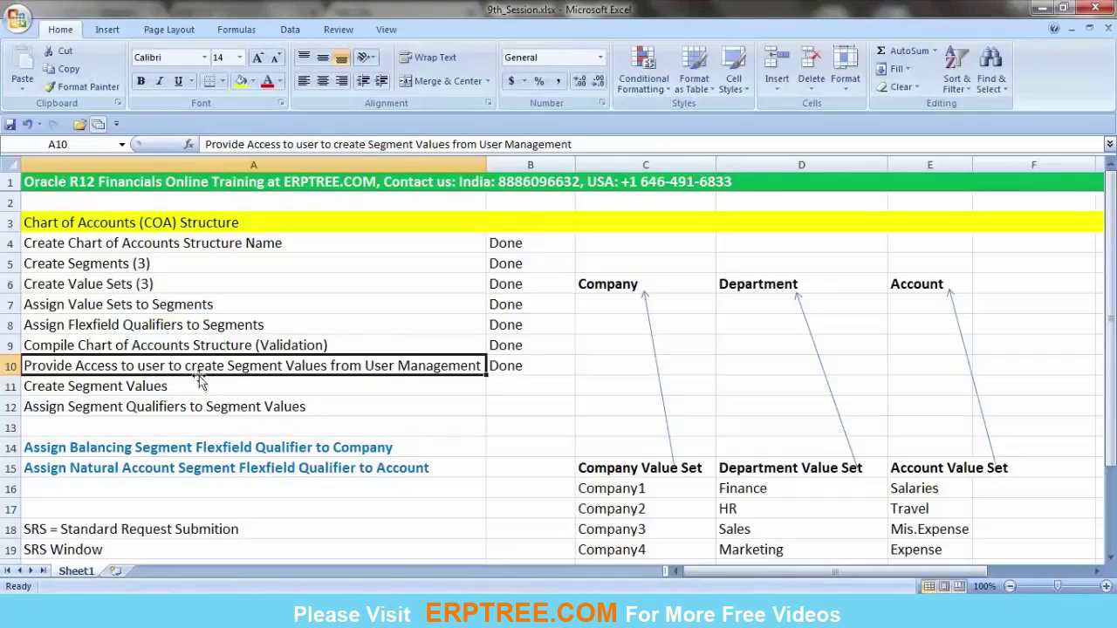
pyautogui.click(199, 382)
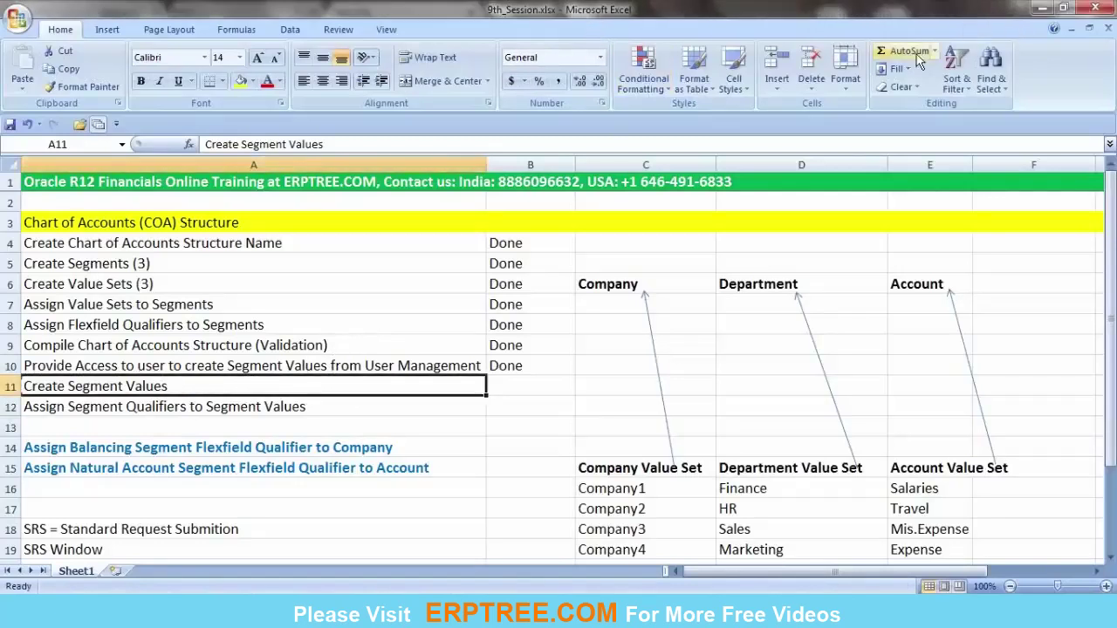
# Enter EBS versions 12.0.0 and 12.1.1 in cells B27 and B28
pyautogui.scroll(-4, 565, 422)
pyautogui.scroll(-1, 554, 416)
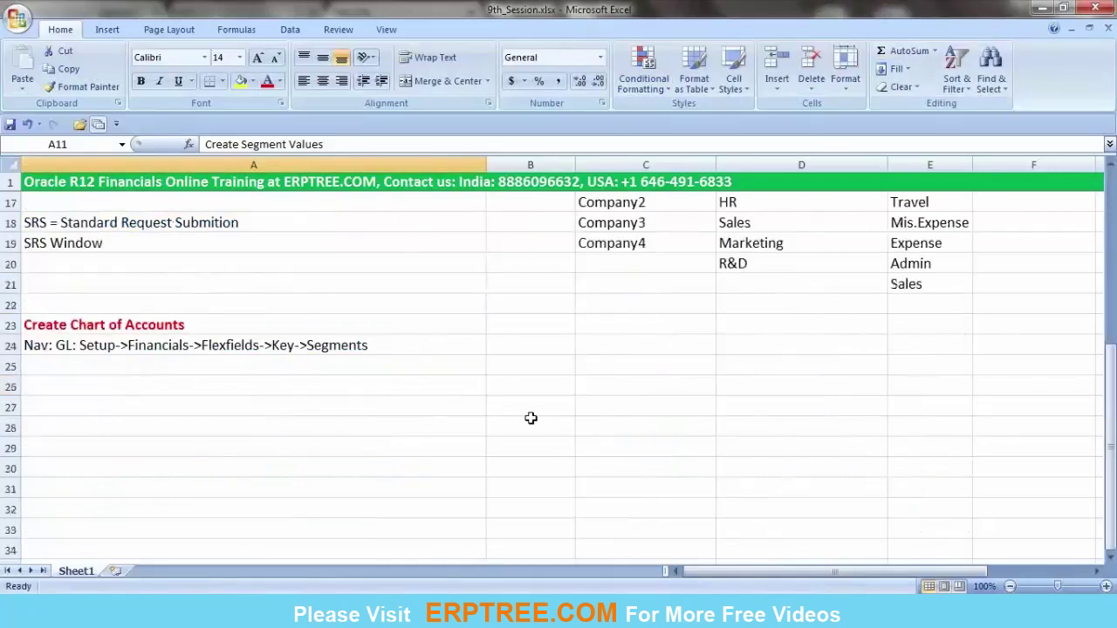
pyautogui.click(527, 405)
pyautogui.write('12.')
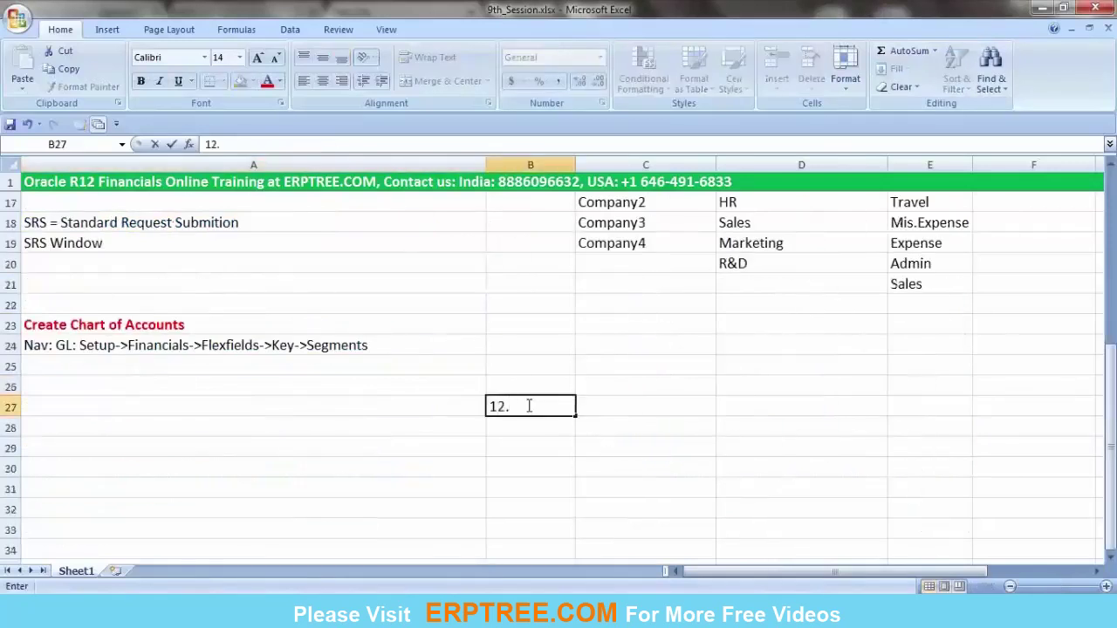
pyautogui.write('0.0')
pyautogui.click(536, 422)
pyautogui.write('12.1.1')
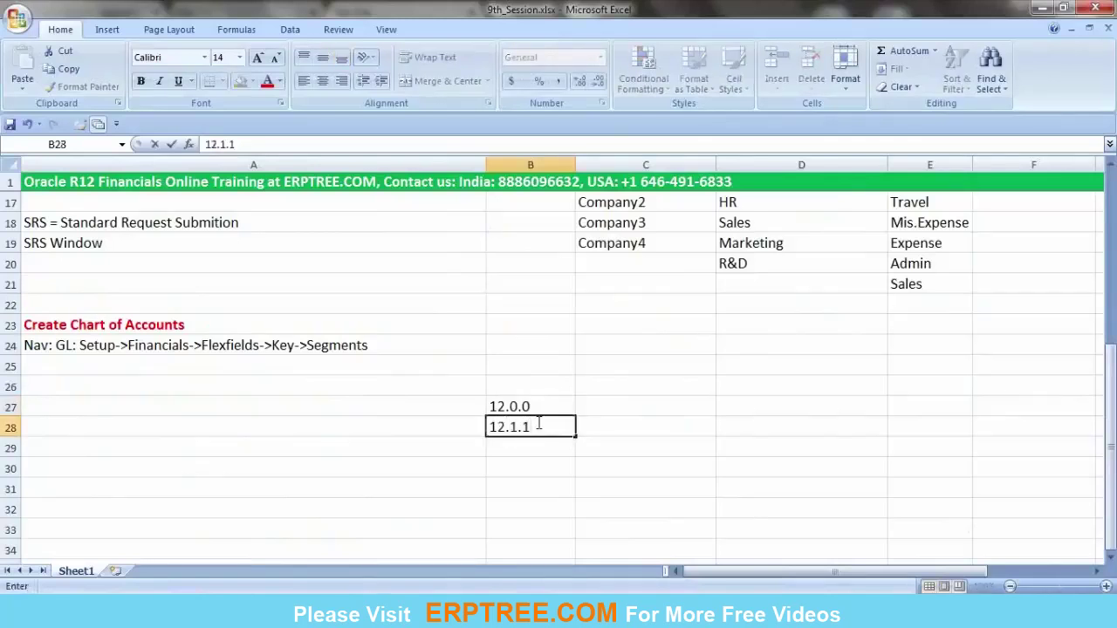
pyautogui.press('Return')
# Enter EBS versions 12.1.3 and 12.2.4 in cells B29 and B30
pyautogui.write('12.1.3')
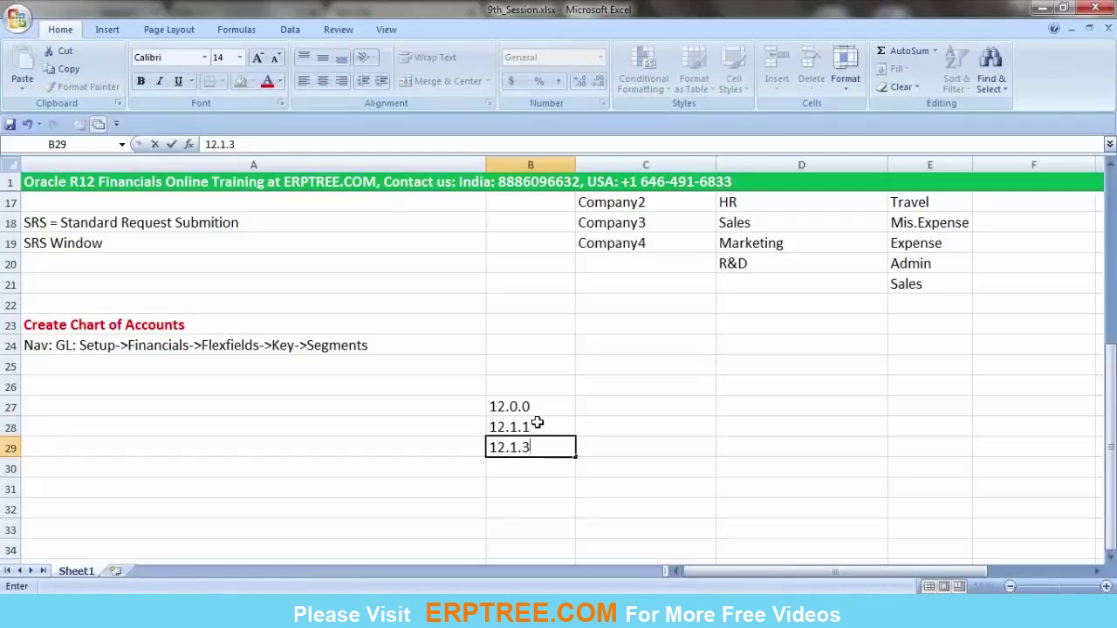
pyautogui.press('Return')
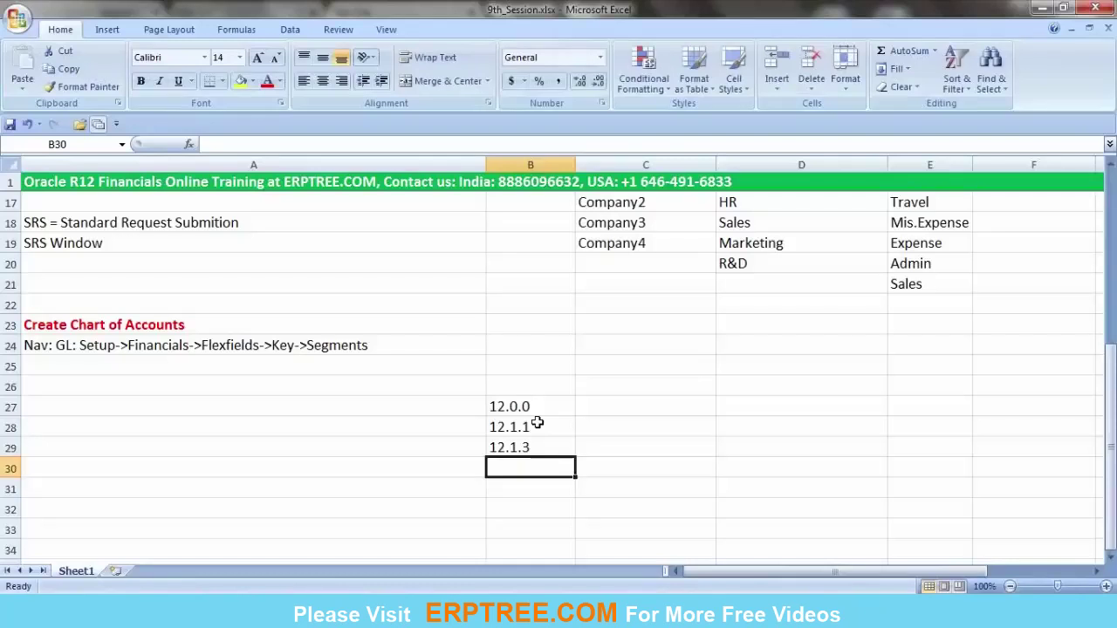
pyautogui.write('12.')
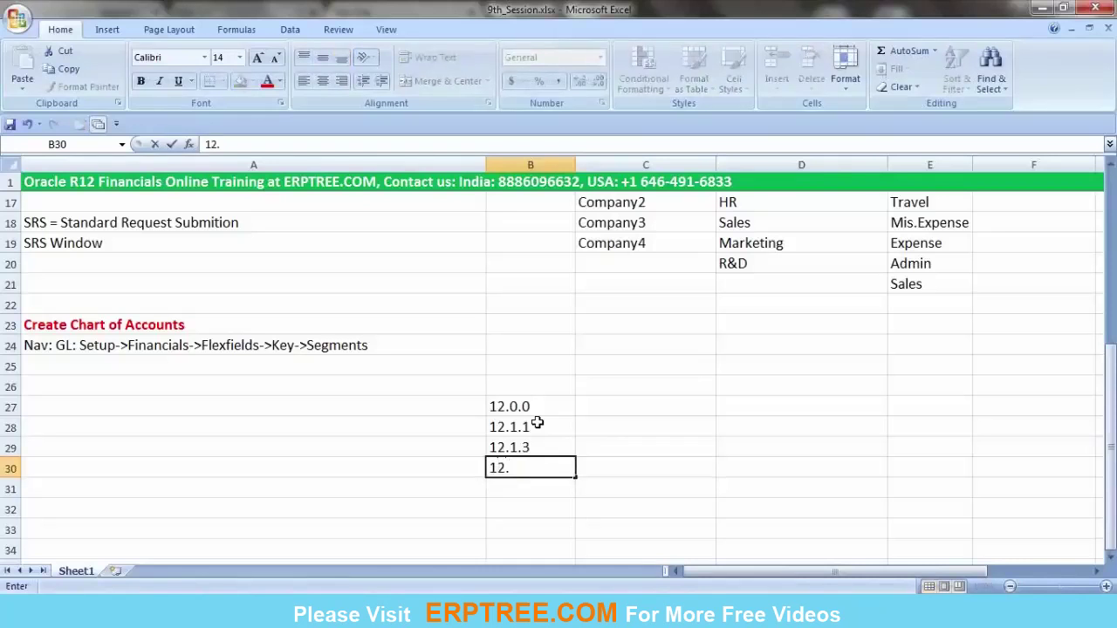
pyautogui.write('2.4')
pyautogui.click(521, 447)
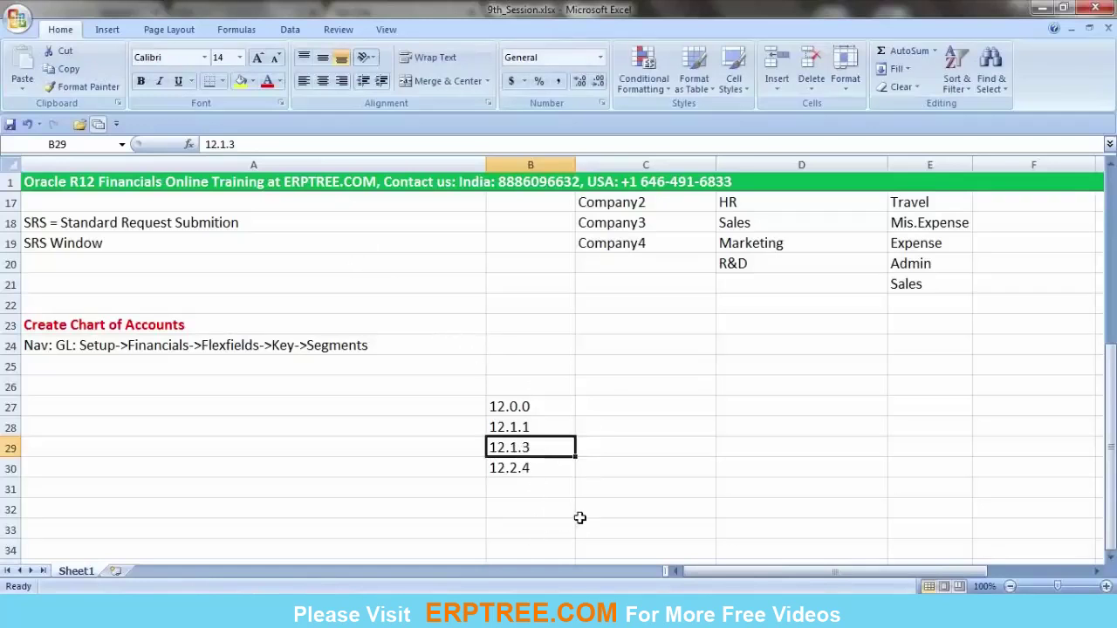
pyautogui.click(518, 469)
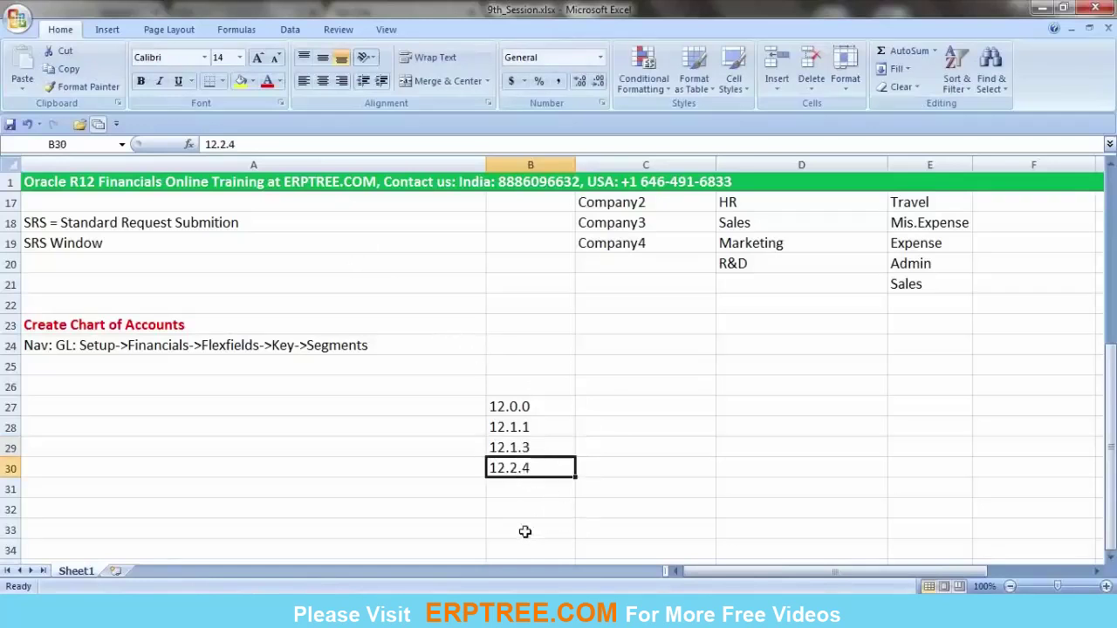
pyautogui.scroll(2, 276, 287)
# Recheck the 12.1.3 and 12.2.4 entries, then switch to the Oracle Update User page
pyautogui.scroll(-3, 263, 298)
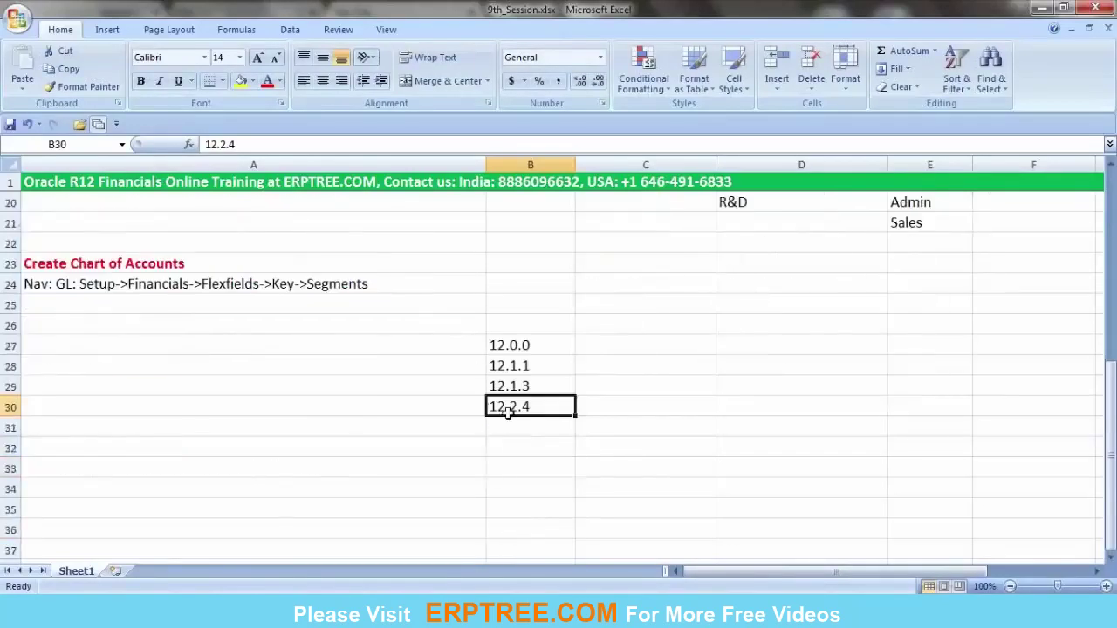
pyautogui.click(510, 387)
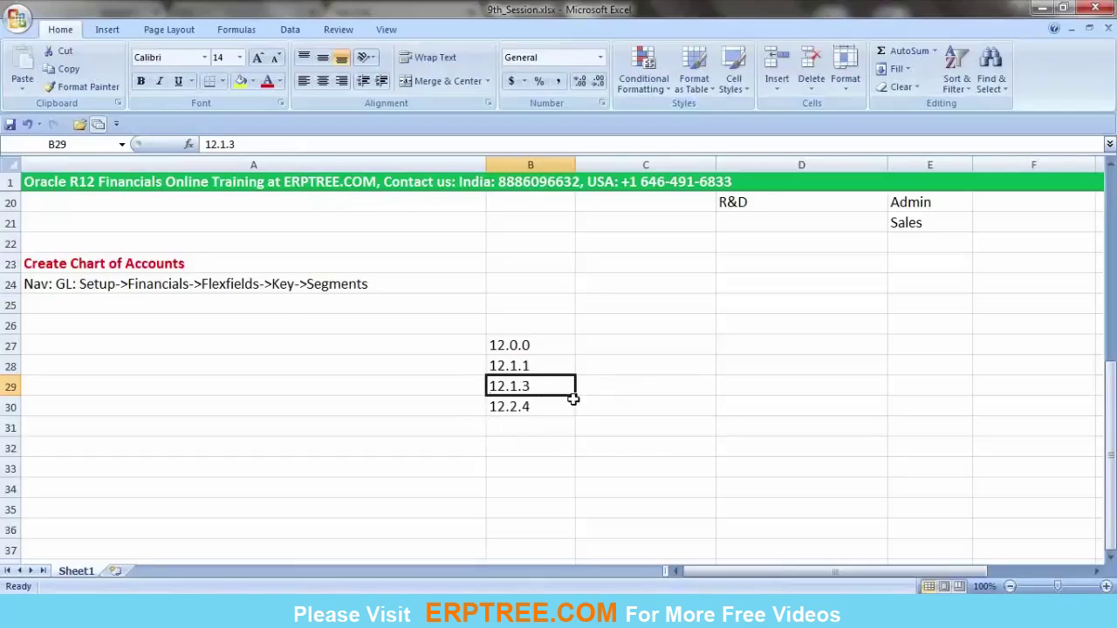
pyautogui.click(539, 403)
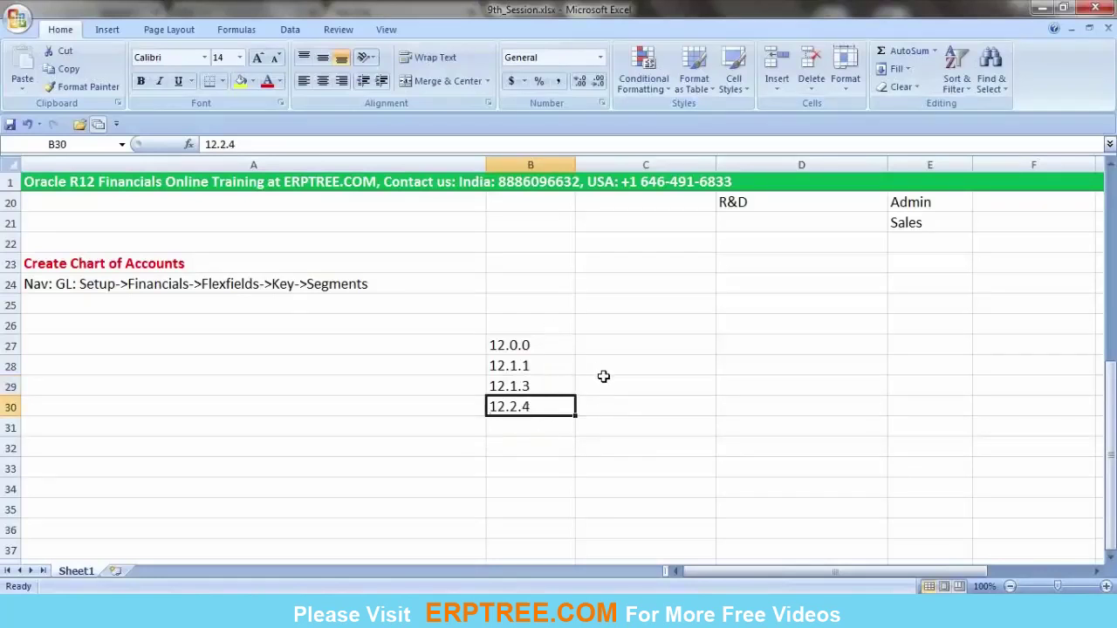
pyautogui.scroll(5, 600, 377)
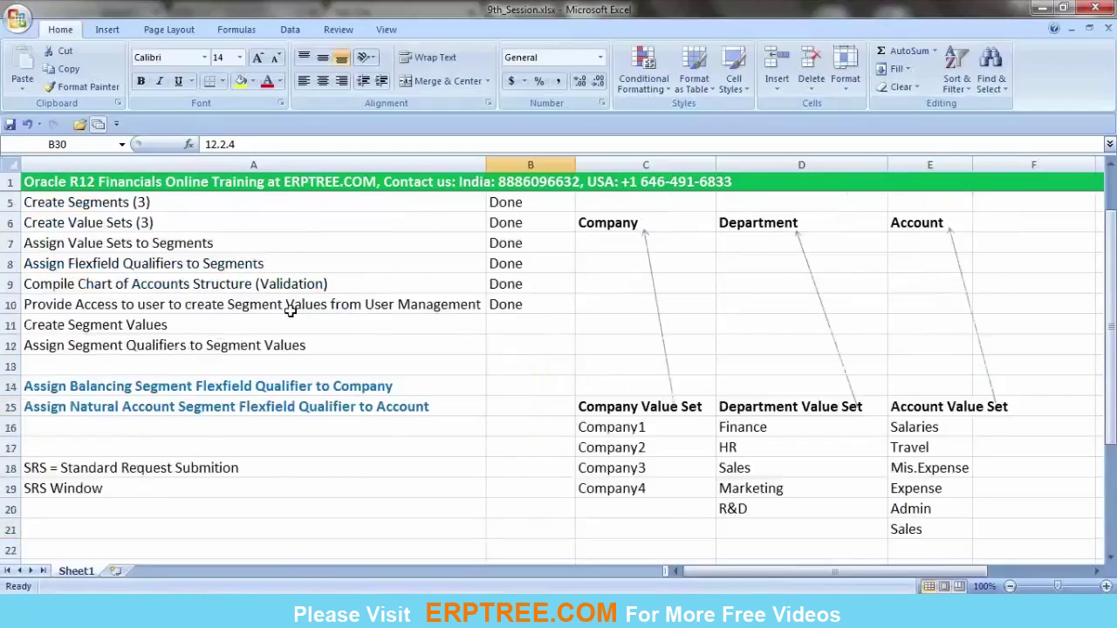
pyautogui.click(260, 332)
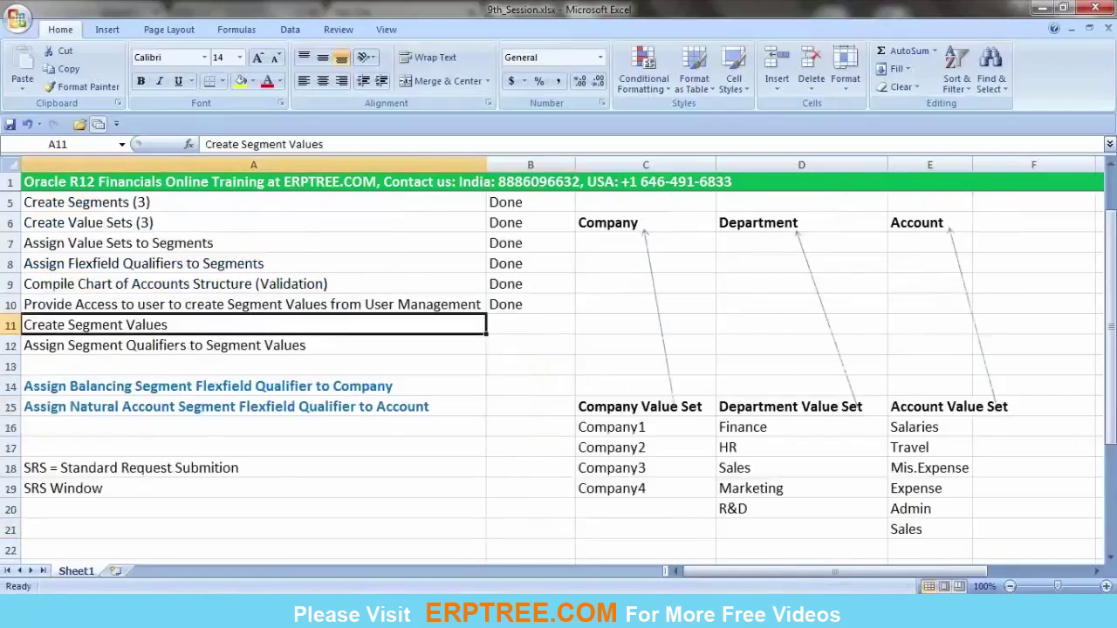
pyautogui.hotkey('alt', 'Tab')
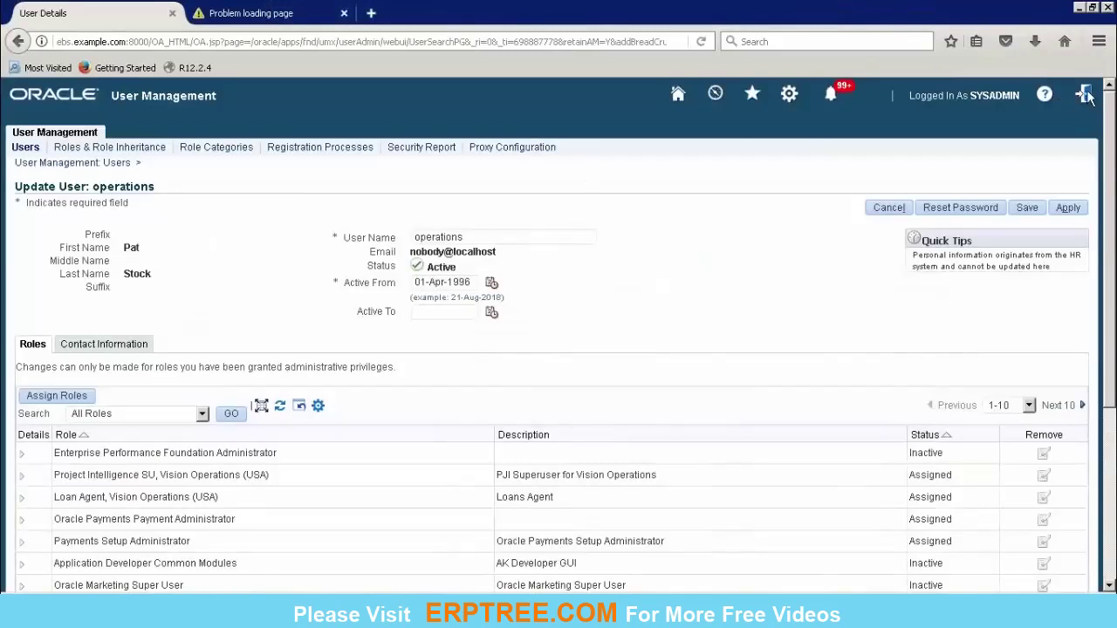
# Minimize the Remote Desktop session from its connection bar to show the Excel checklist
pyautogui.moveTo(736, 9)
pyautogui.moveTo(685, 7)
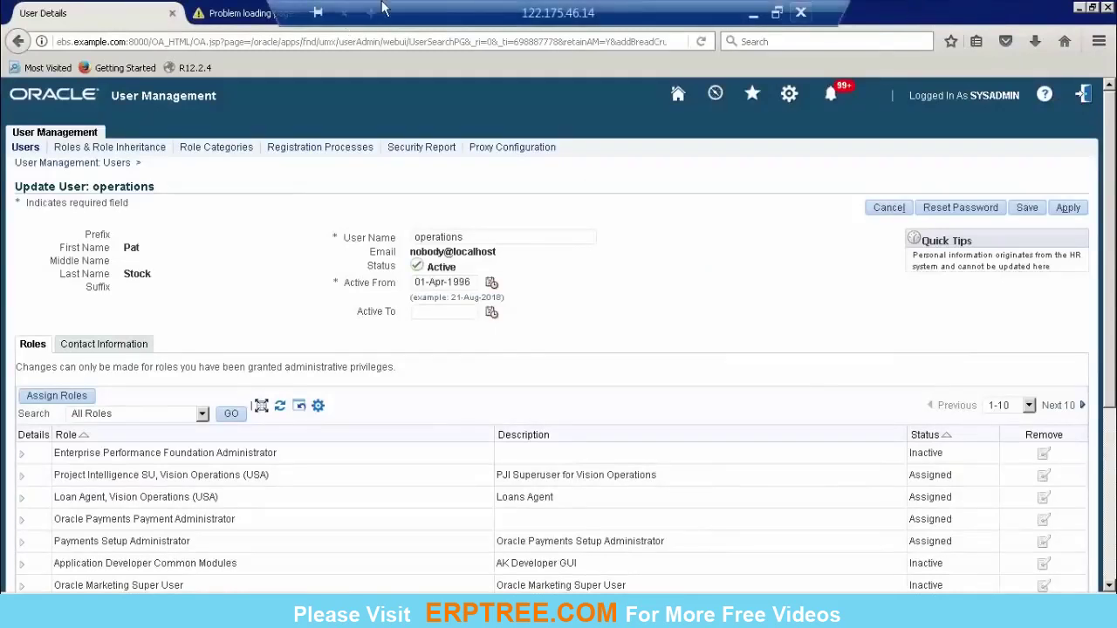
pyautogui.click(800, 12)
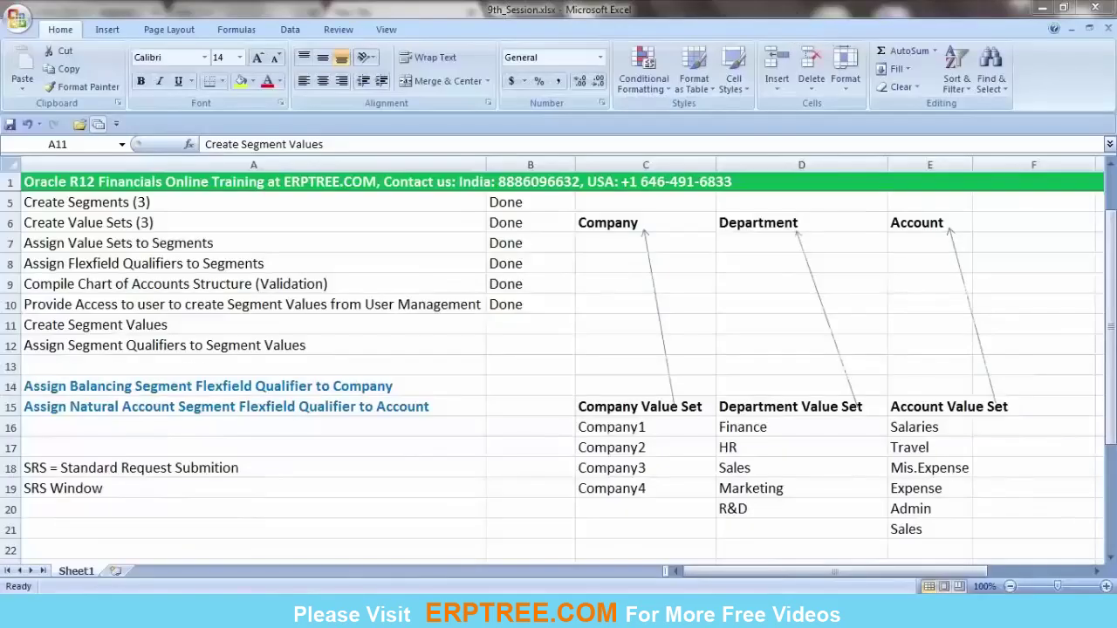
# Reconnect to the remote server with the account password, then close Firefox and both tabs
pyautogui.press('super')
pyautogui.click(102, 198)
pyautogui.click(615, 286)
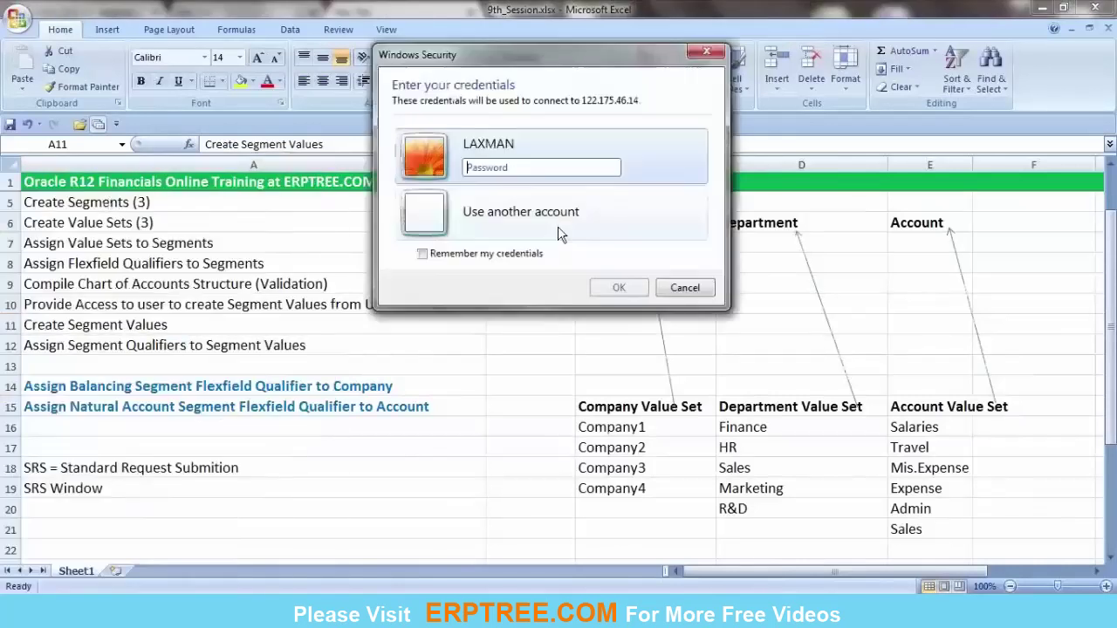
pyautogui.press('capslock')
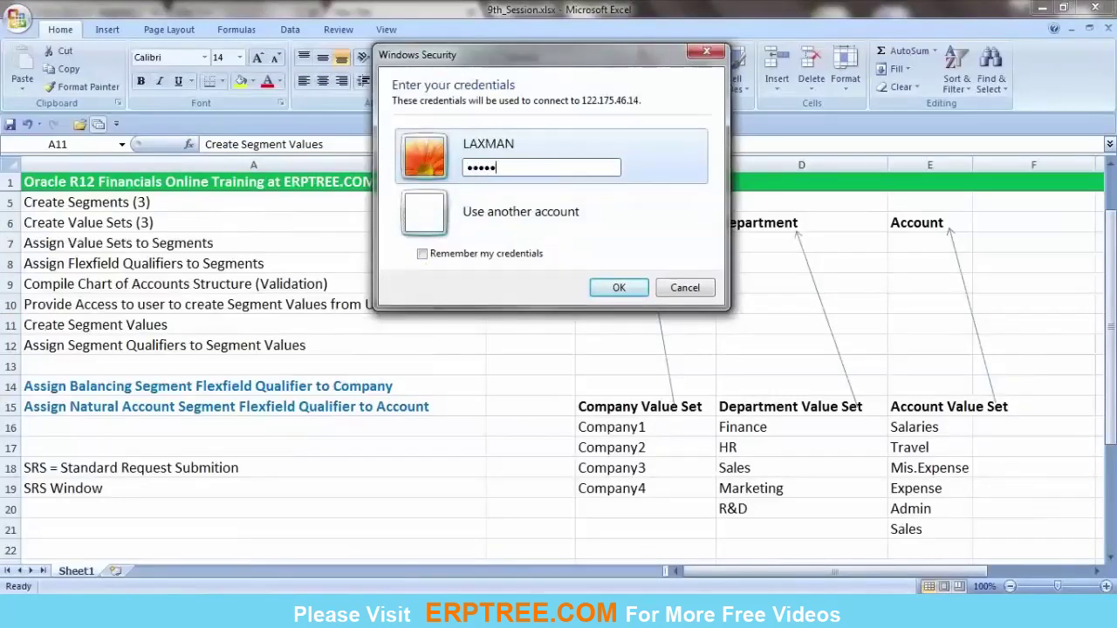
pyautogui.press('Return')
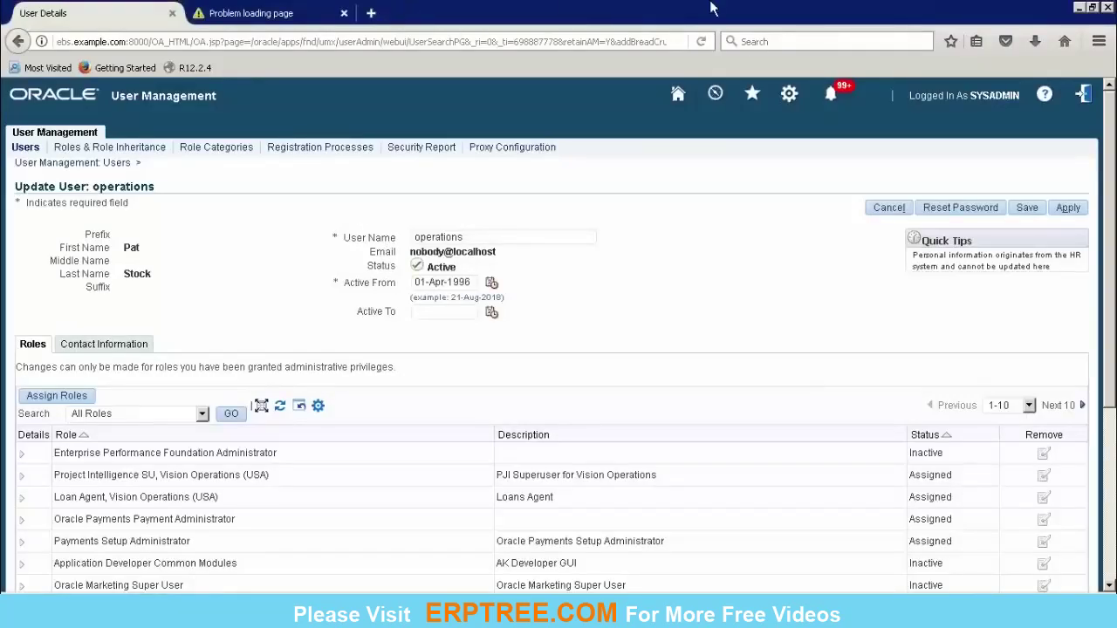
pyautogui.click(1109, 7)
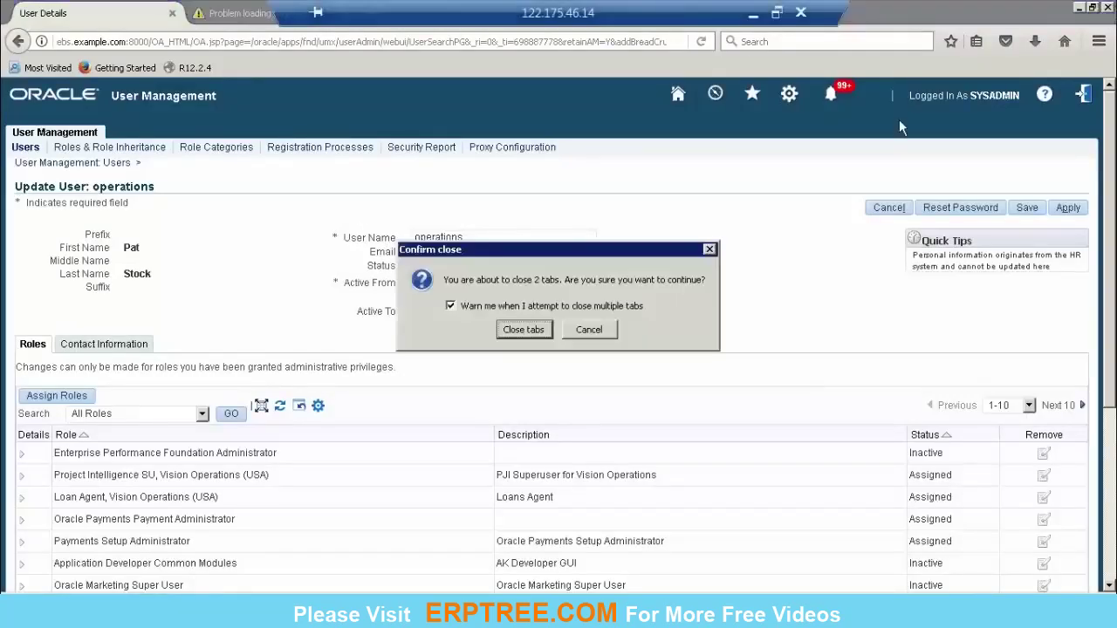
pyautogui.click(524, 330)
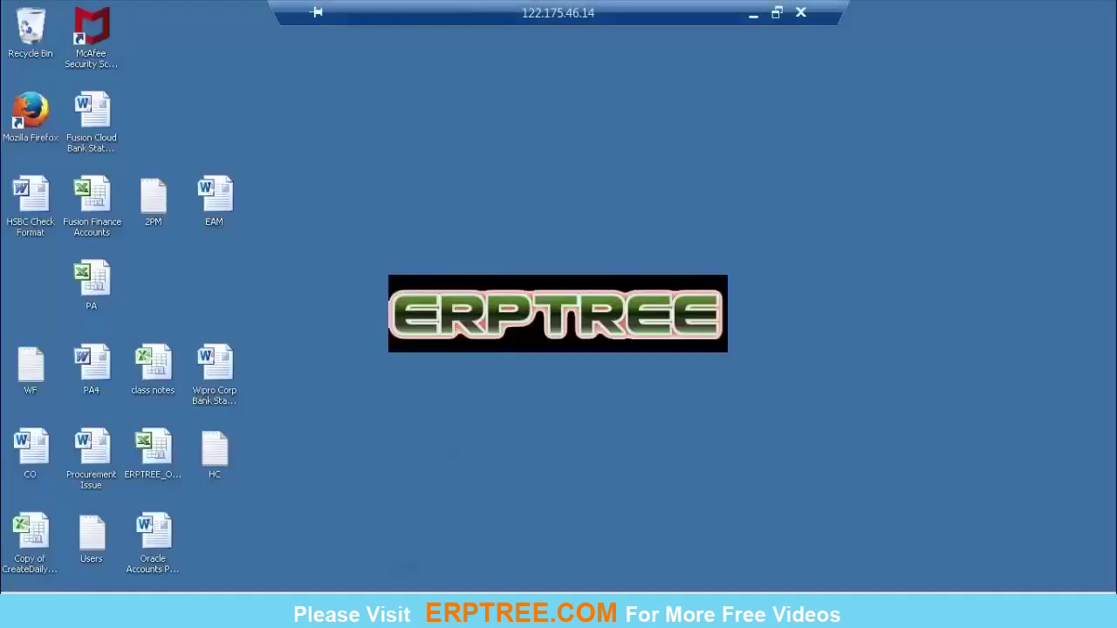
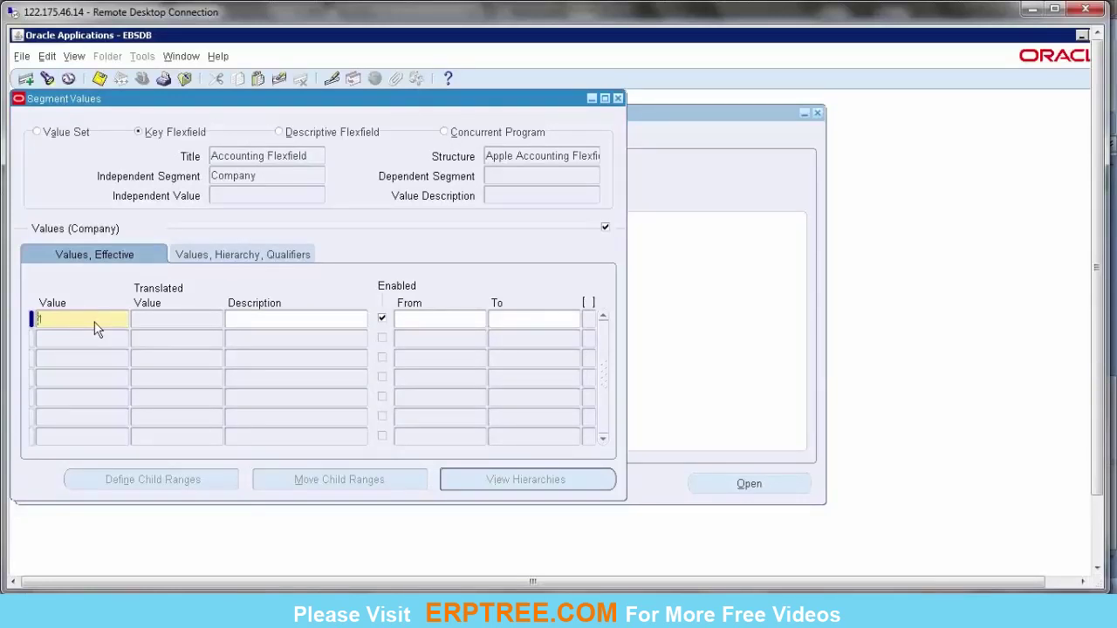
# Replace the mistyped 0001 with Company value 1000 and describe it as 'Apple Mobiles'
pyautogui.write('0001')
pyautogui.press('Tab')
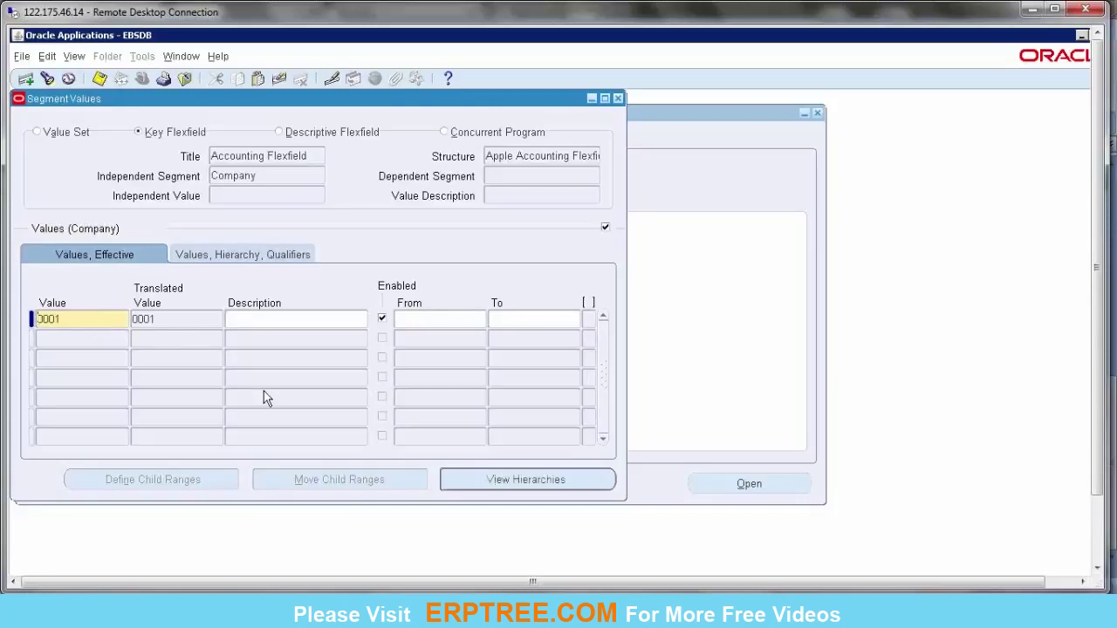
pyautogui.doubleClick(73, 318)
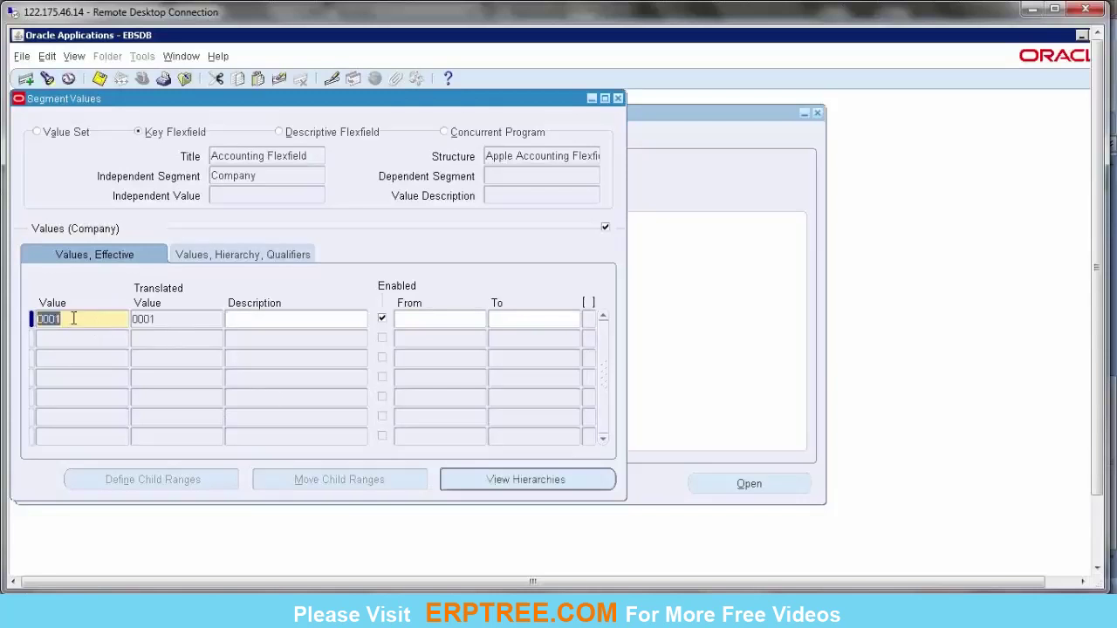
pyautogui.write('1000')
pyautogui.press('Tab')
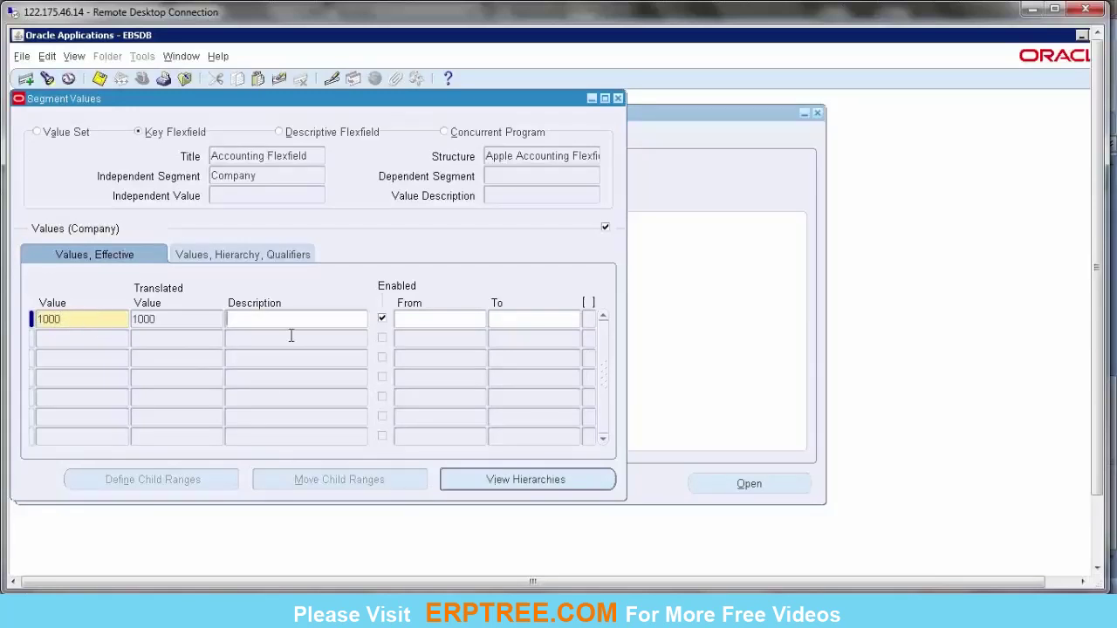
pyautogui.write('Apple')
pyautogui.write('Mobile')
pyautogui.write('e')
pyautogui.moveTo(299, 320); pyautogui.dragTo(223, 318)
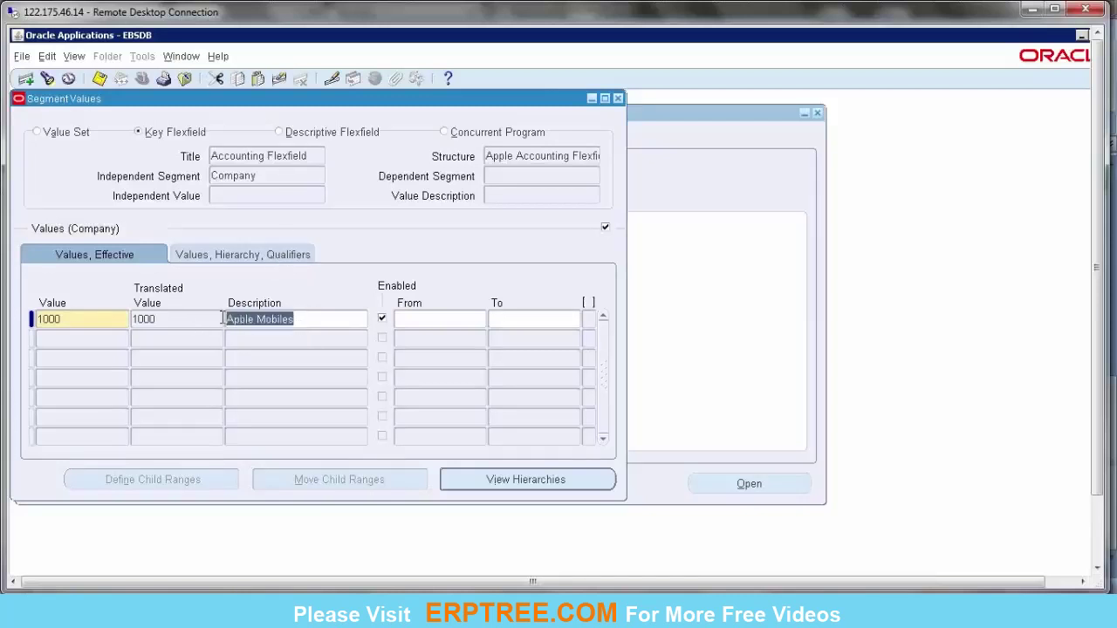
pyautogui.click(309, 321)
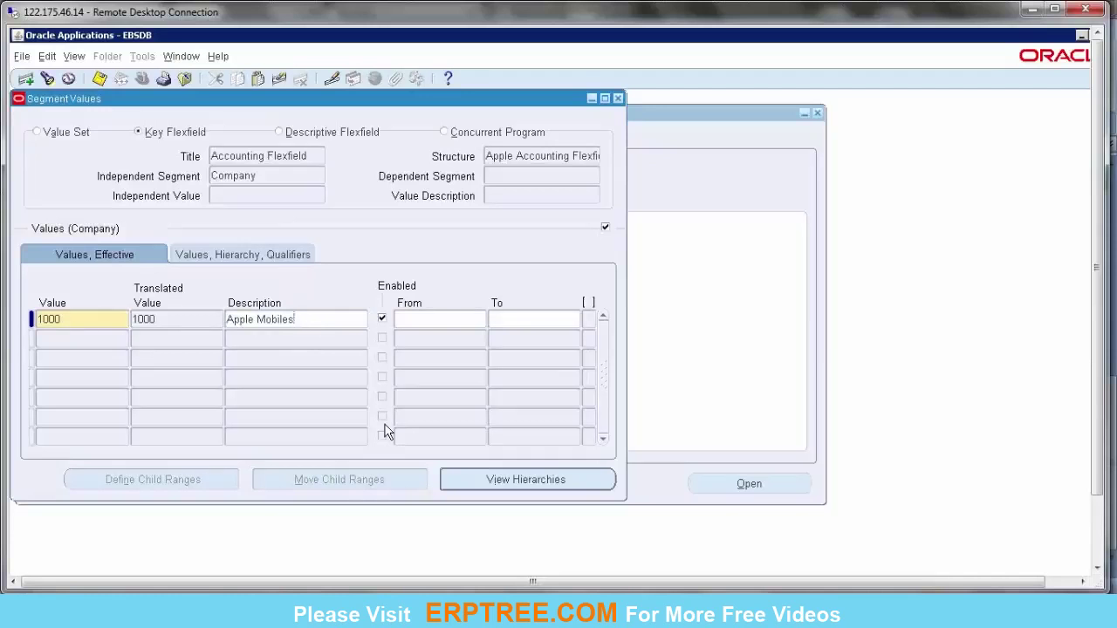
pyautogui.click(207, 324)
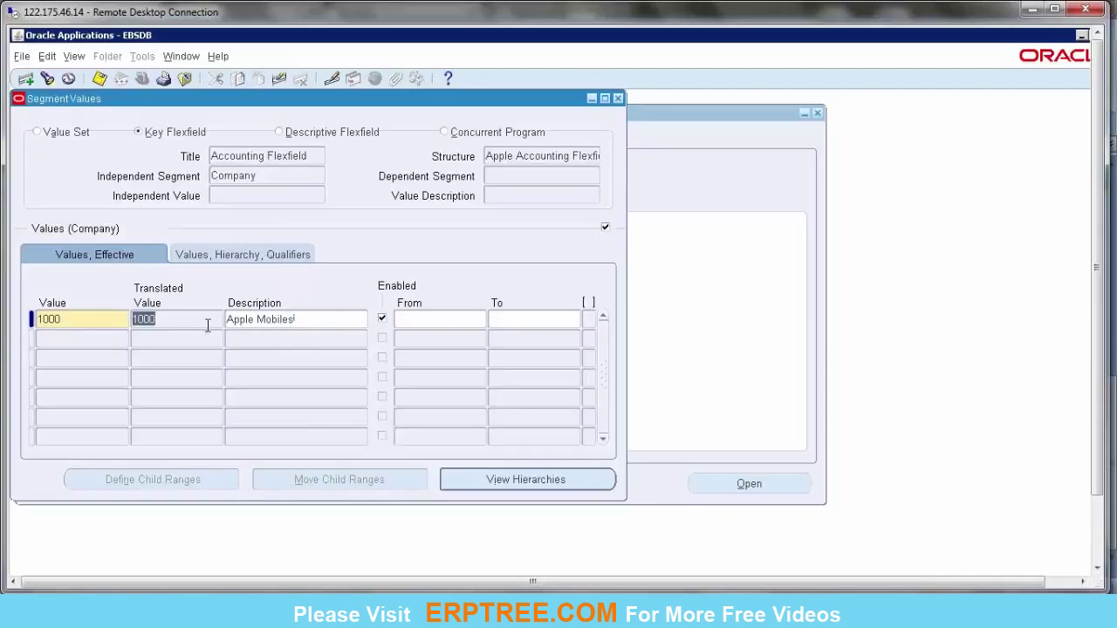
pyautogui.click(320, 324)
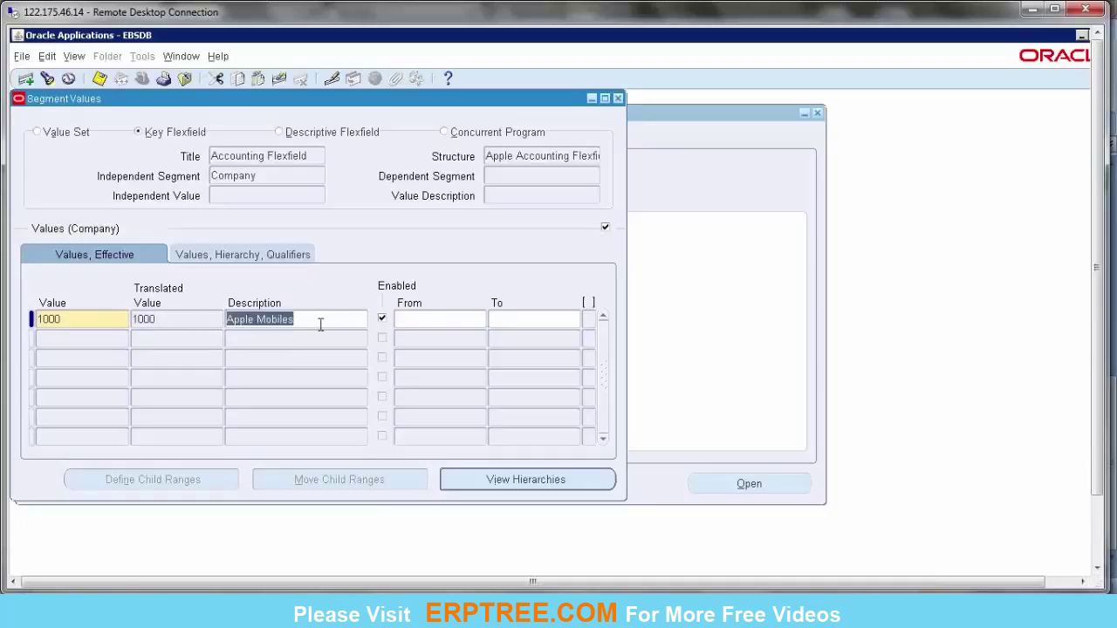
pyautogui.click(318, 324)
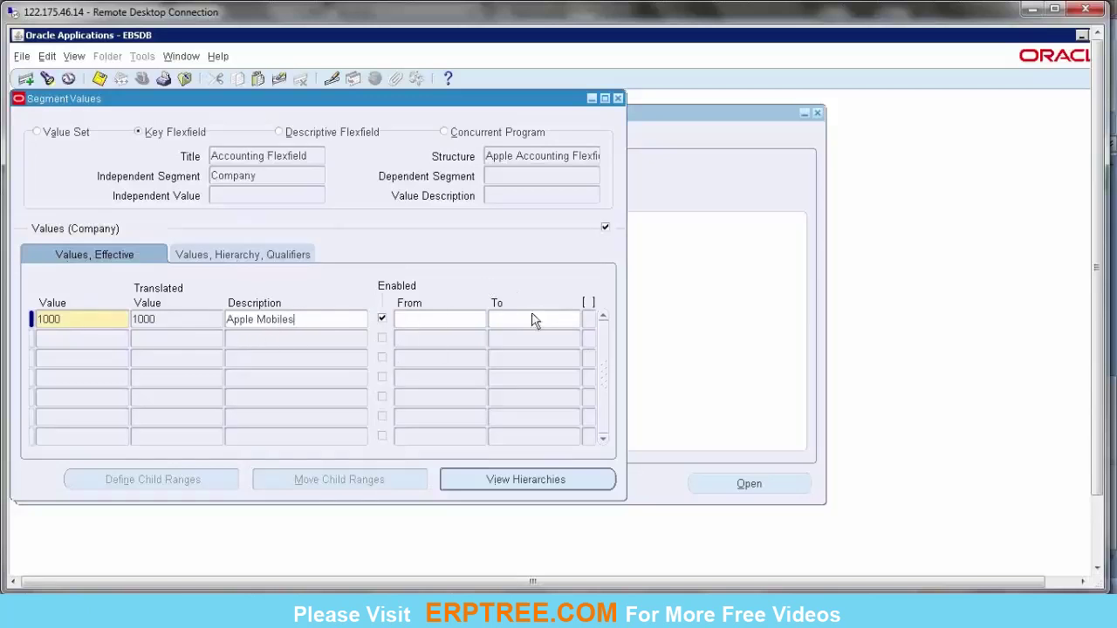
# Switch to the Hierarchy, Qualifiers view and open the segment qualifiers for value 1000
pyautogui.click(221, 259)
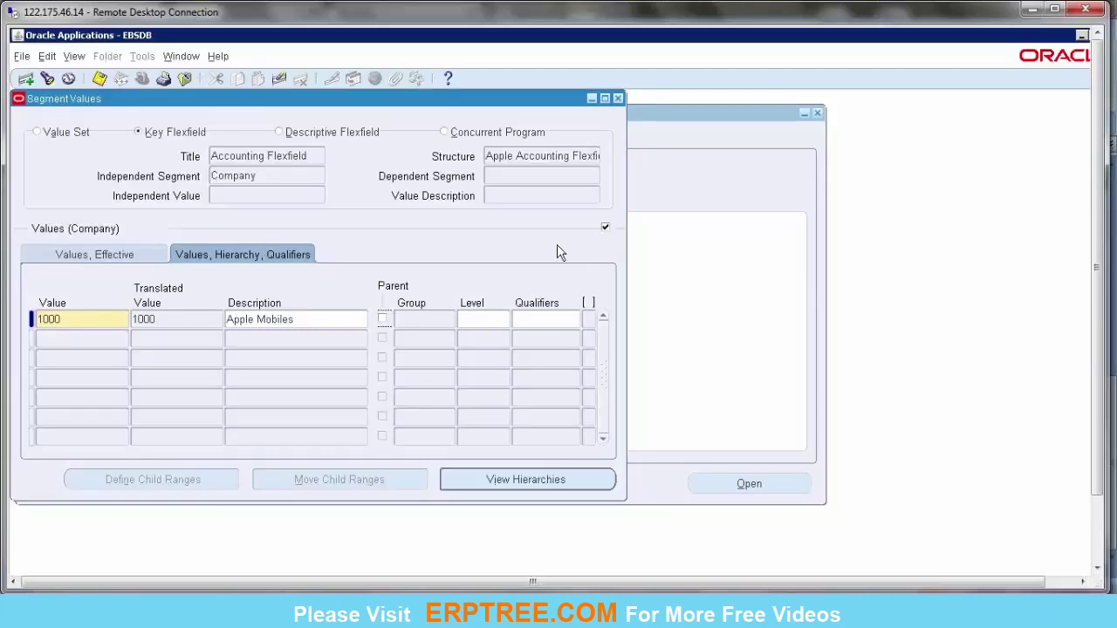
pyautogui.click(541, 319)
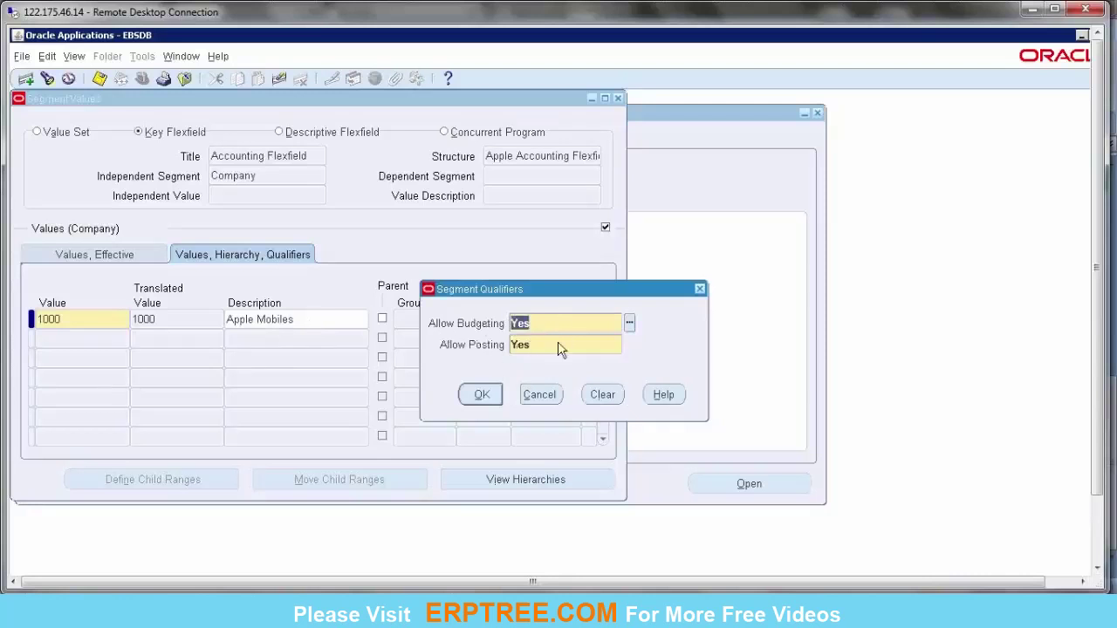
# Accept Allow Budgeting and Allow Posting as Yes for value 1000, leaving the context empty
pyautogui.press('Tab')
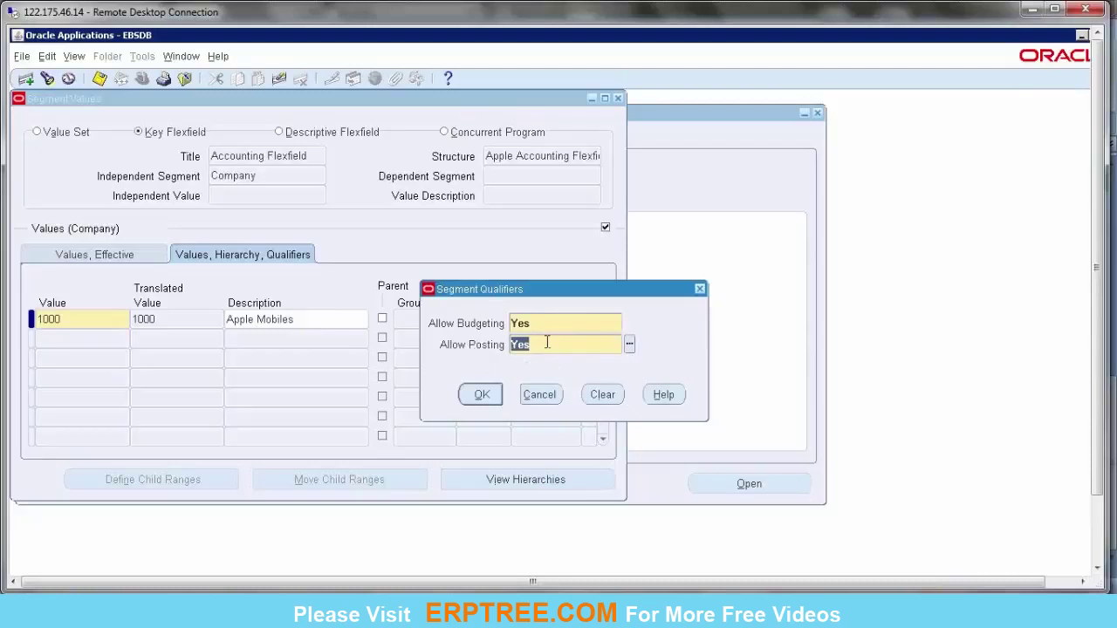
pyautogui.moveTo(525, 292); pyautogui.dragTo(524, 270)
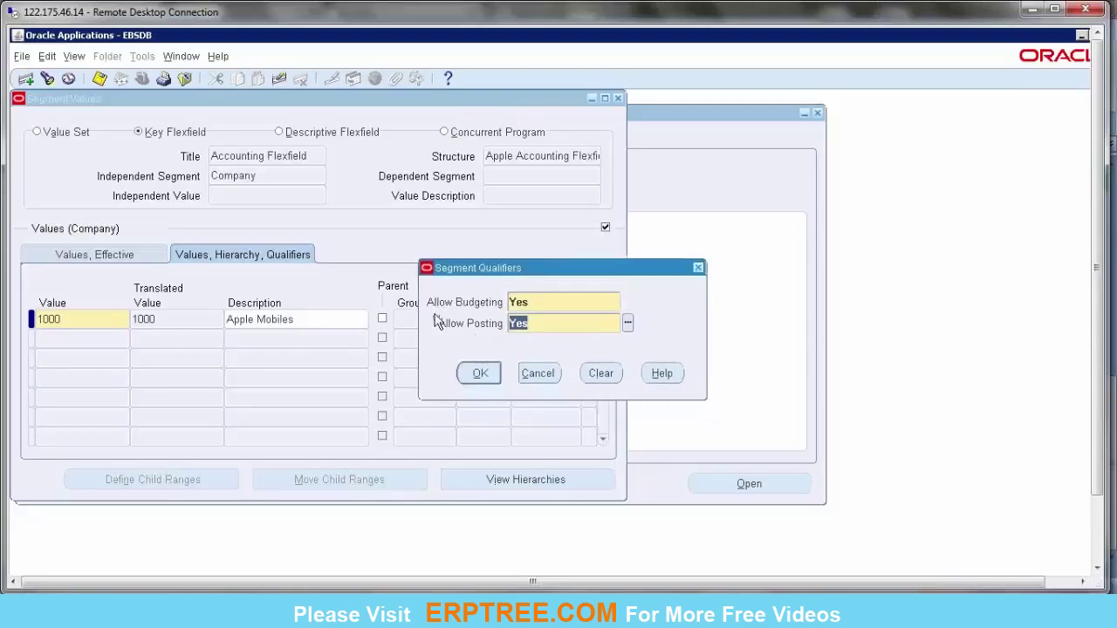
pyautogui.click(547, 303)
pyautogui.click(542, 327)
pyautogui.click(541, 304)
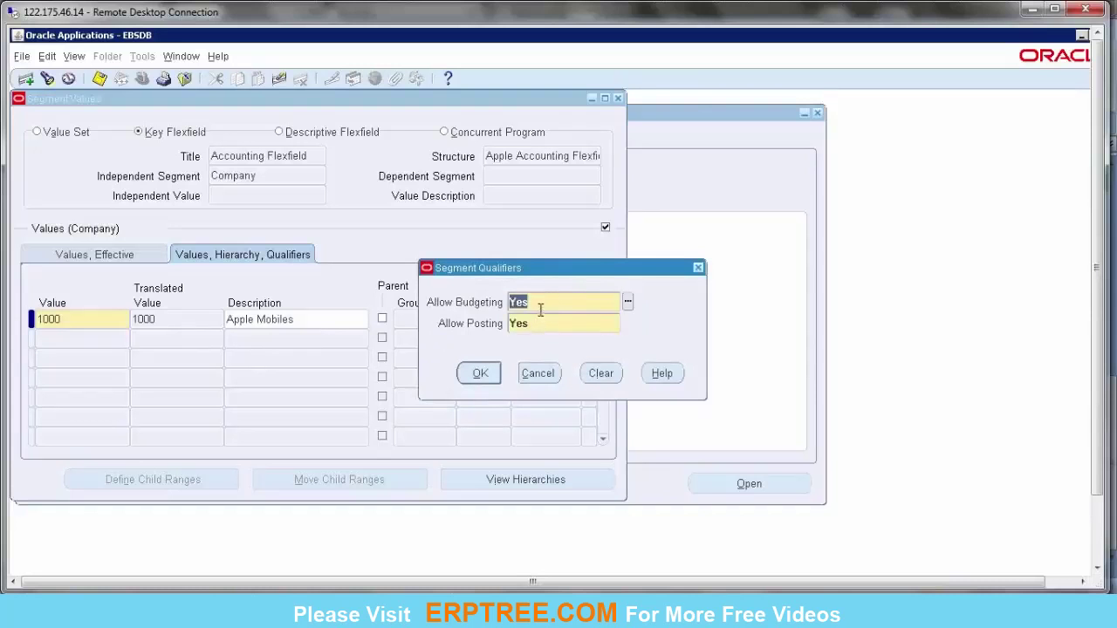
pyautogui.click(550, 329)
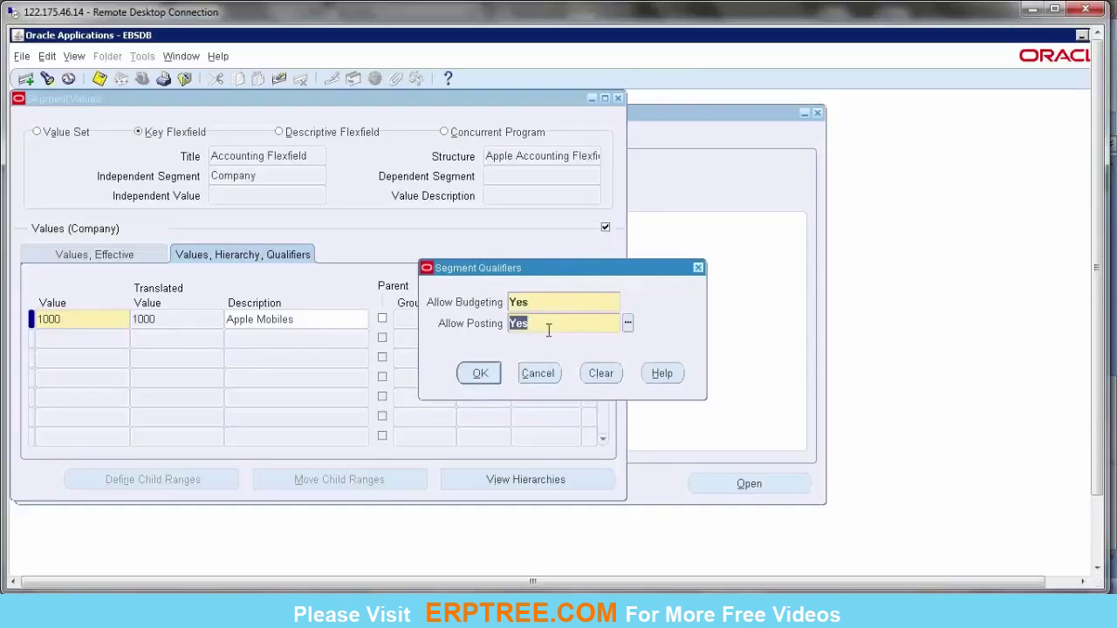
pyautogui.click(484, 379)
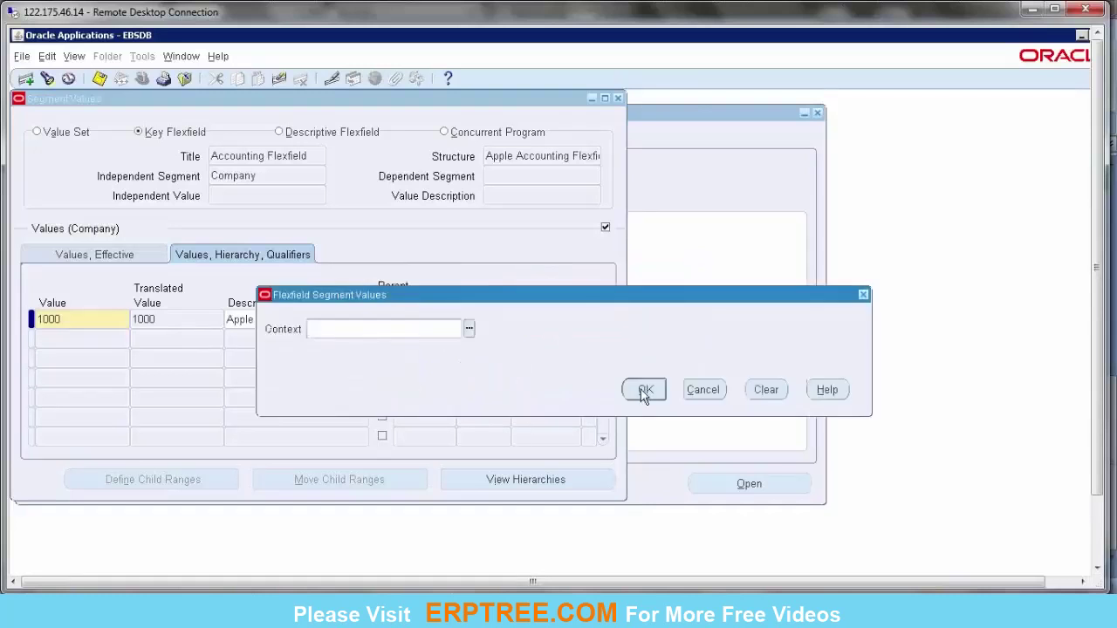
pyautogui.click(643, 389)
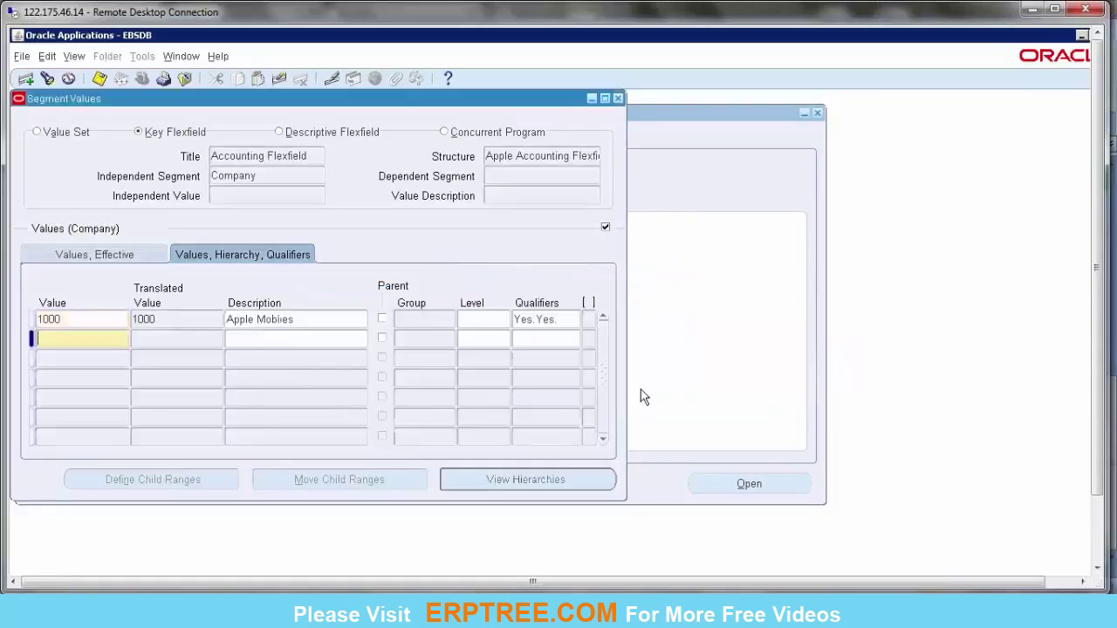
pyautogui.click(536, 319)
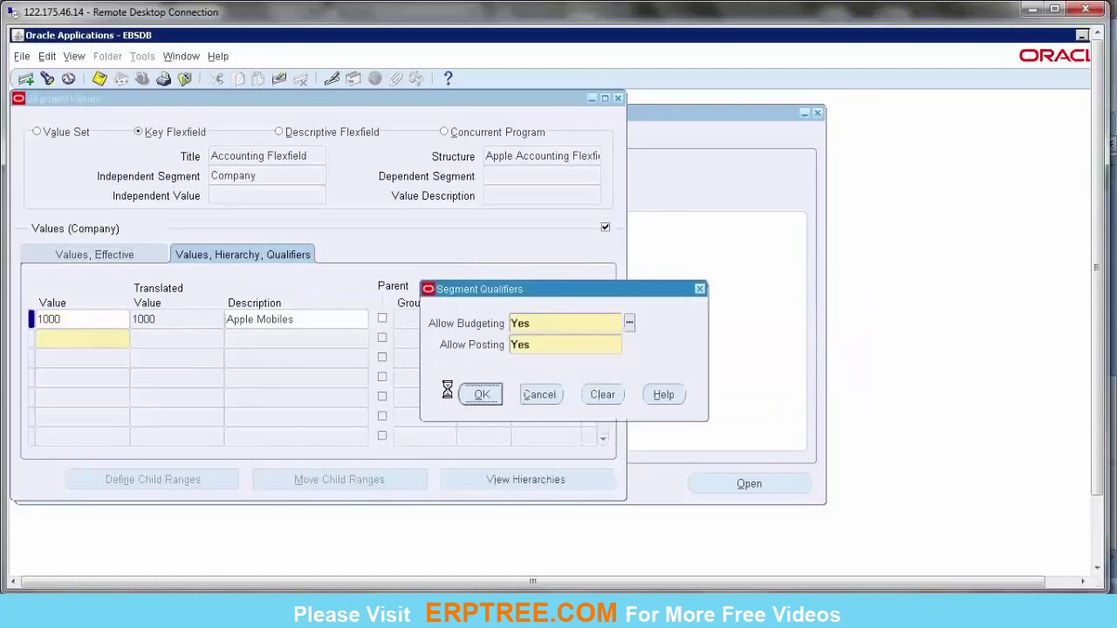
pyautogui.click(475, 401)
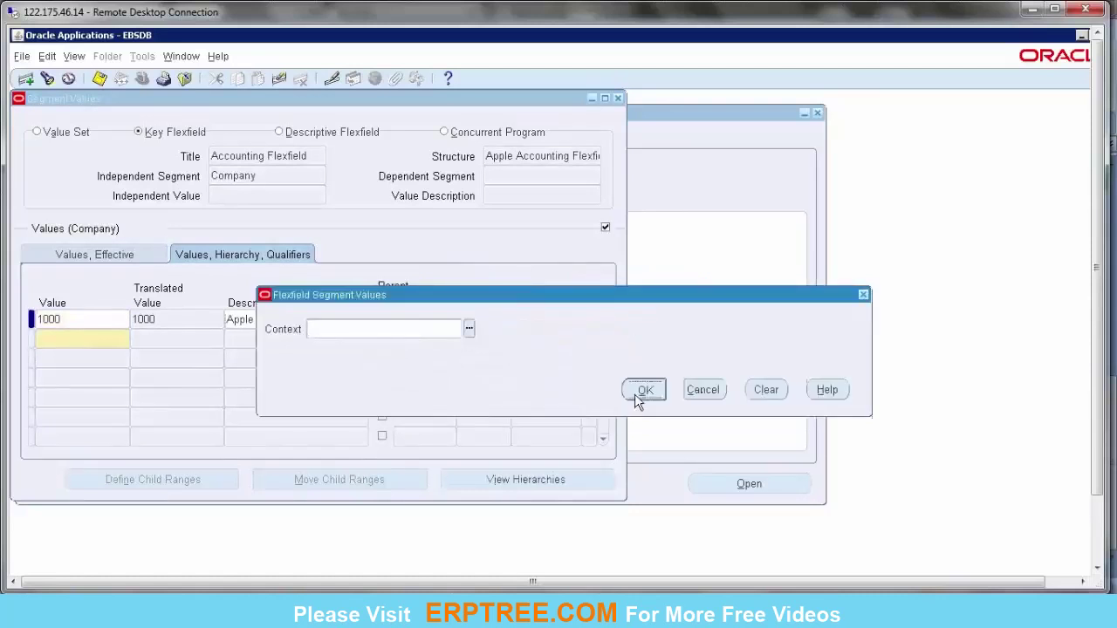
pyautogui.click(634, 393)
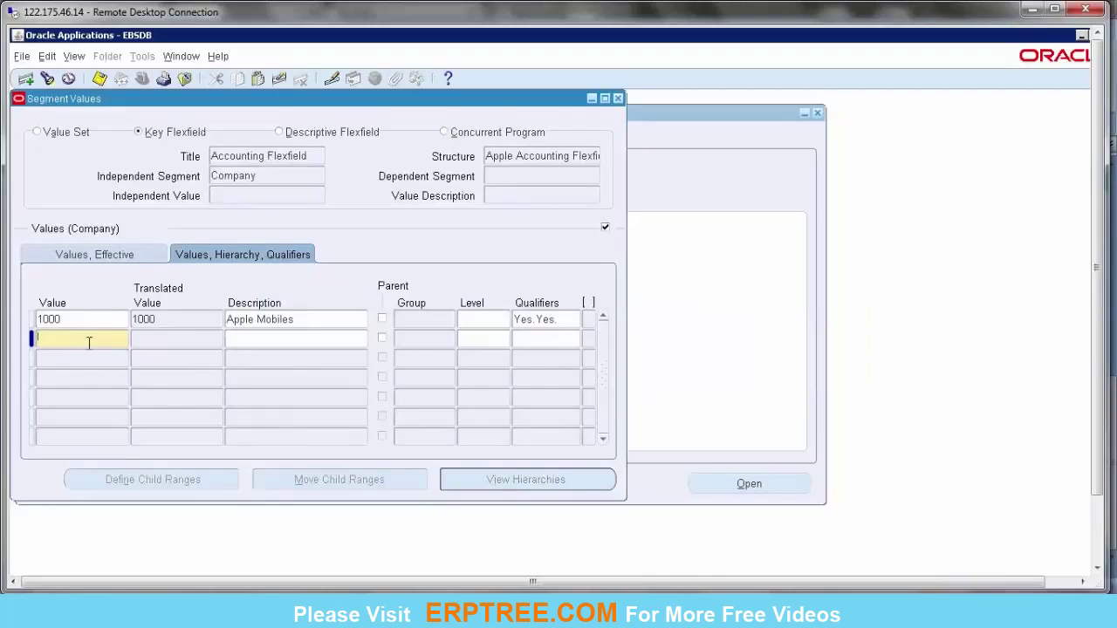
# Enter Company value 2000 with the description 'Apple Macbook'
pyautogui.write('2000')
pyautogui.press('Tab')
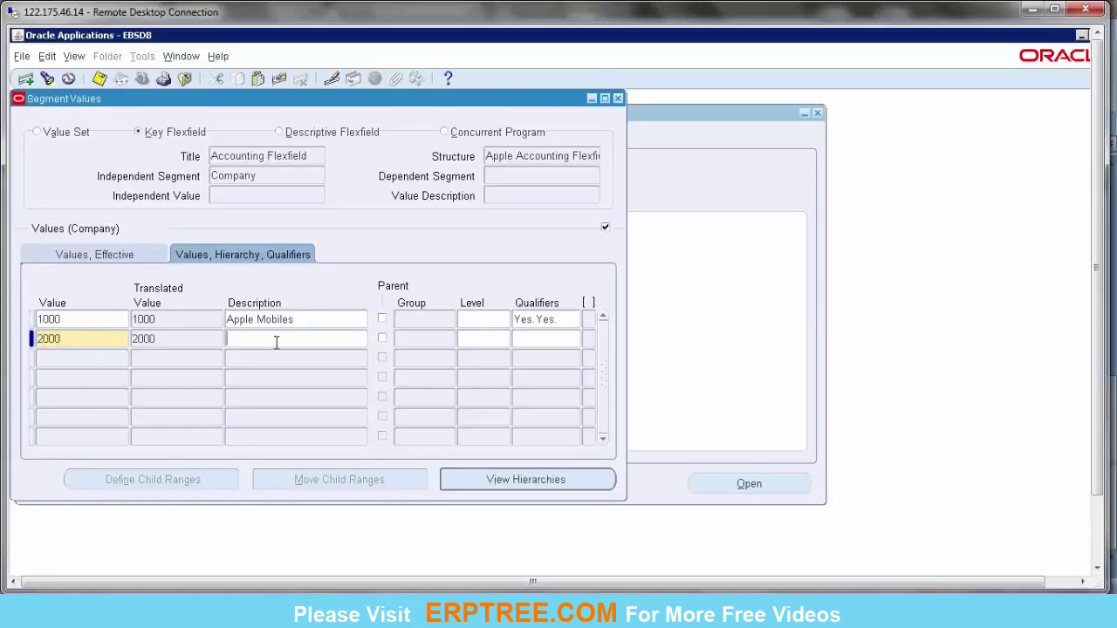
pyautogui.write('Apple Macbook')
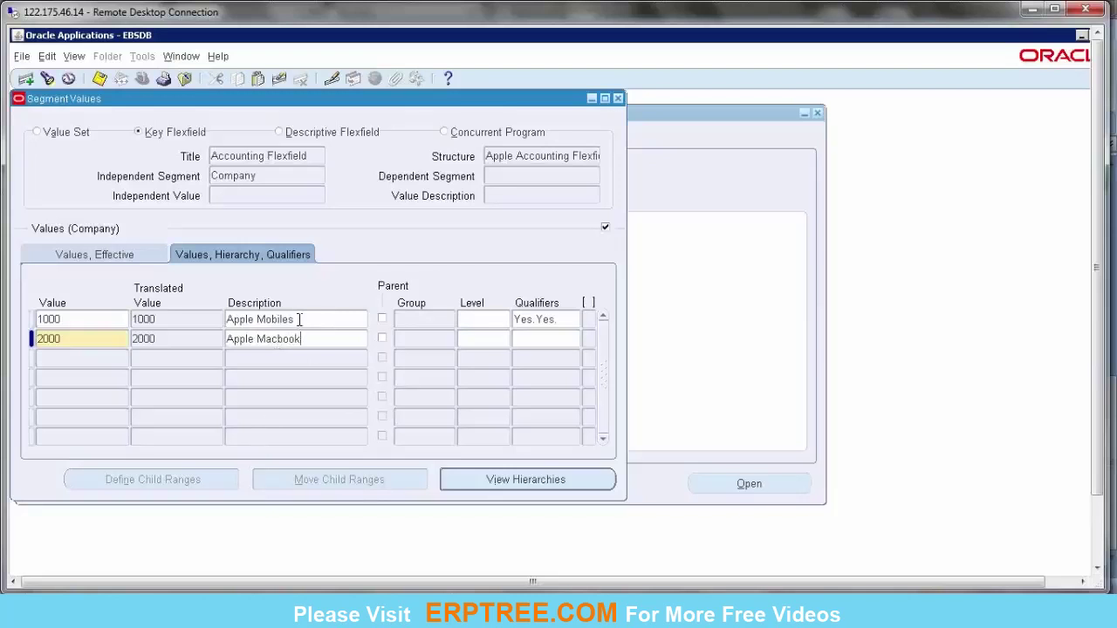
pyautogui.click(299, 319)
pyautogui.click(308, 340)
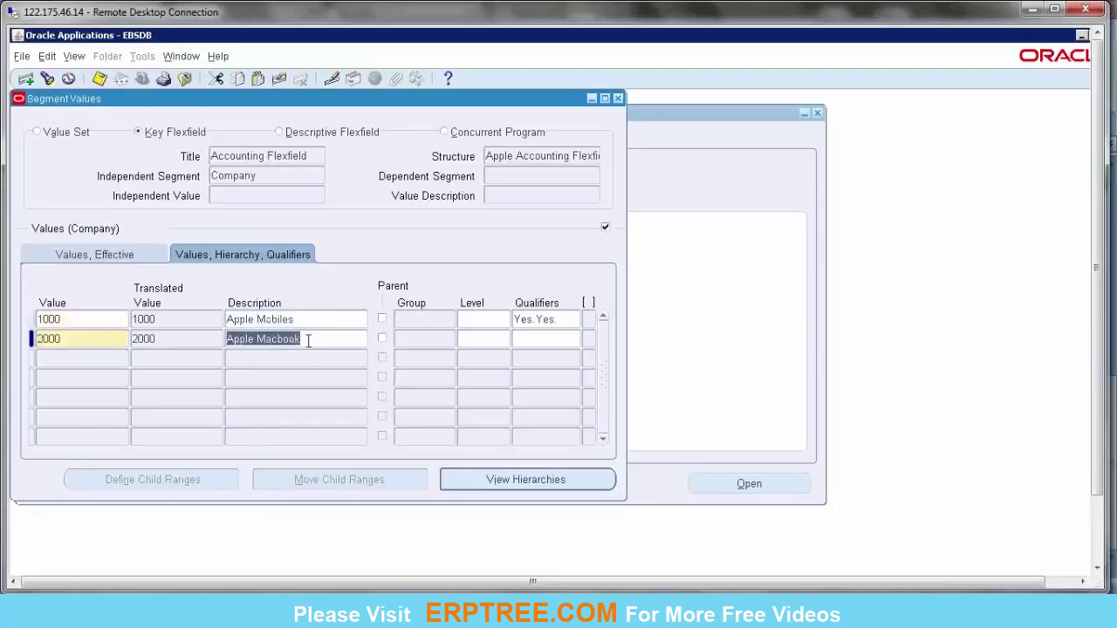
pyautogui.click(304, 320)
pyautogui.click(310, 340)
# Accept Yes/Yes budgeting and posting qualifiers for value 2000
pyautogui.click(543, 336)
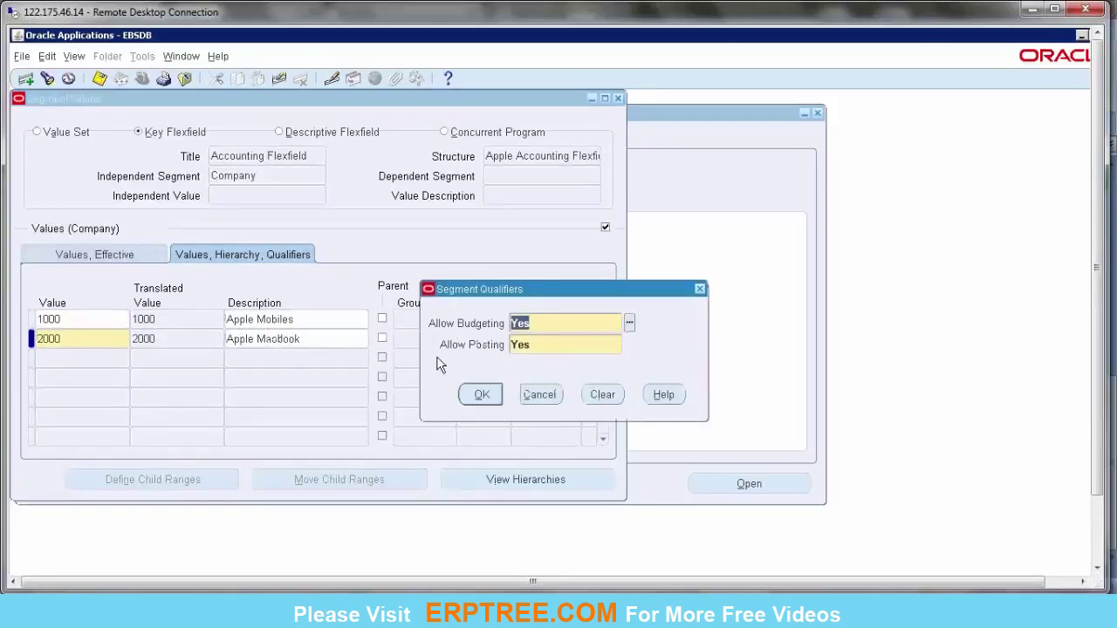
pyautogui.click(482, 395)
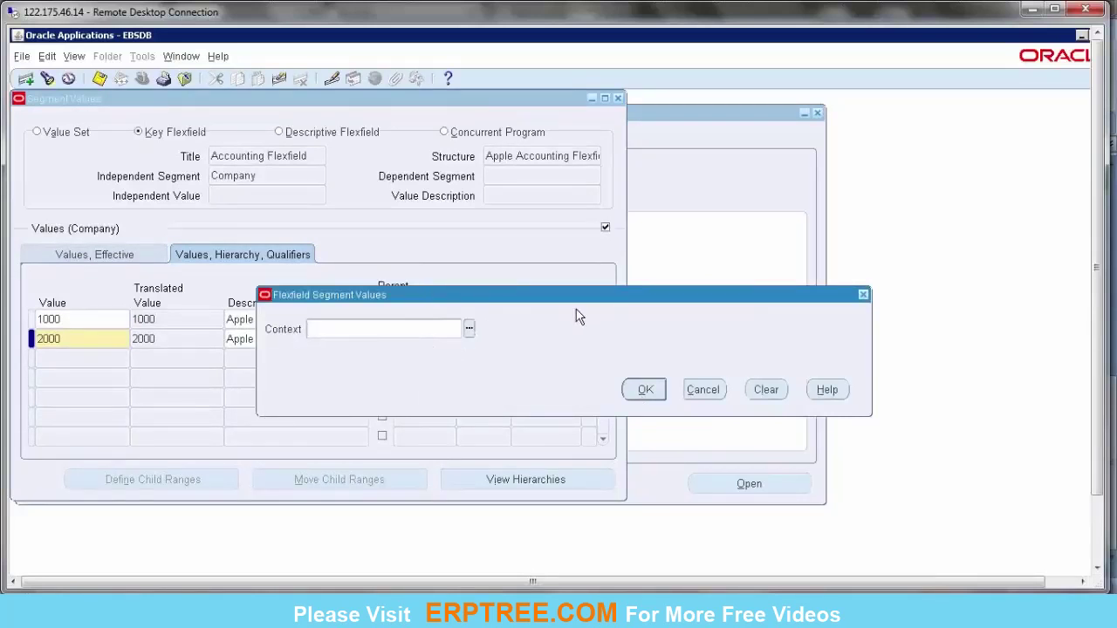
pyautogui.click(645, 393)
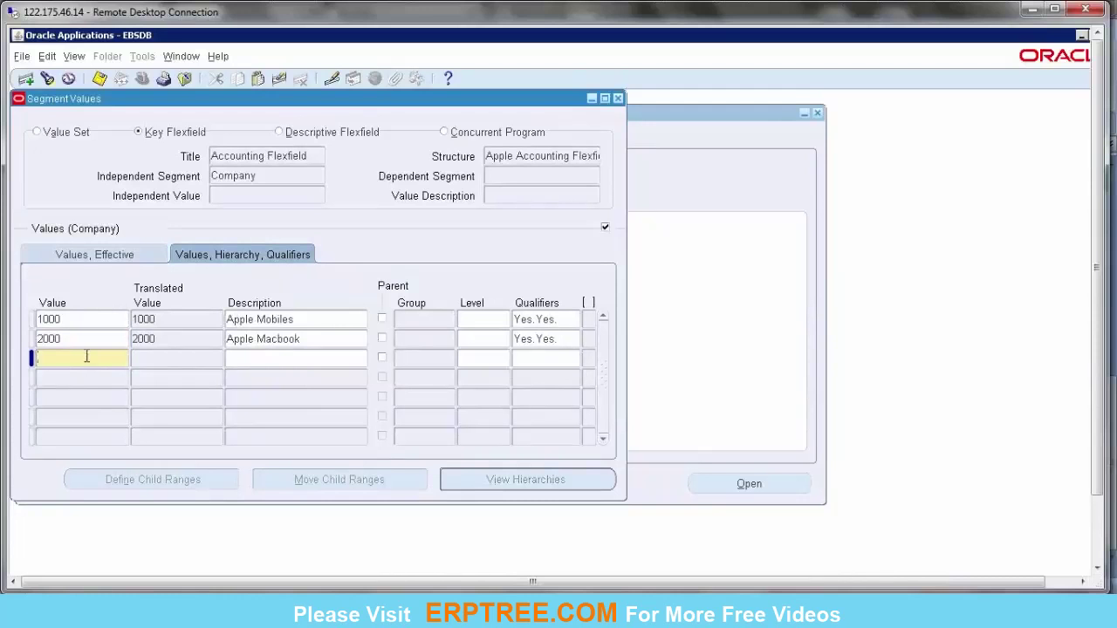
# Enter Company value 3000 with the description 'Apple Services'
pyautogui.write('3000')
pyautogui.press('Tab')
pyautogui.write('Apple')
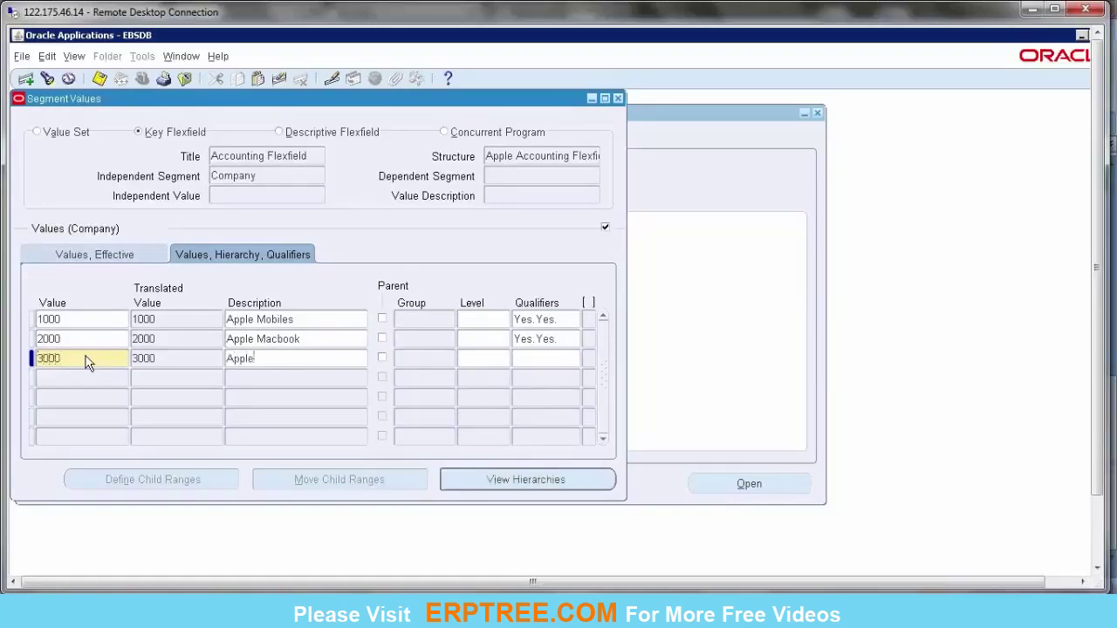
pyautogui.write(' Services')
# Change the descriptions to 'Apple Computers' for 1000 and 'Apple BPO' for 2000
pyautogui.click(325, 318)
pyautogui.click(315, 321)
pyautogui.press('BackSpace')
pyautogui.press('BackSpace')
pyautogui.press('BackSpace')
pyautogui.press('BackSpace')
pyautogui.press('BackSpace')
pyautogui.press('BackSpace')
pyautogui.press('BackSpace')
pyautogui.press('BackSpace')
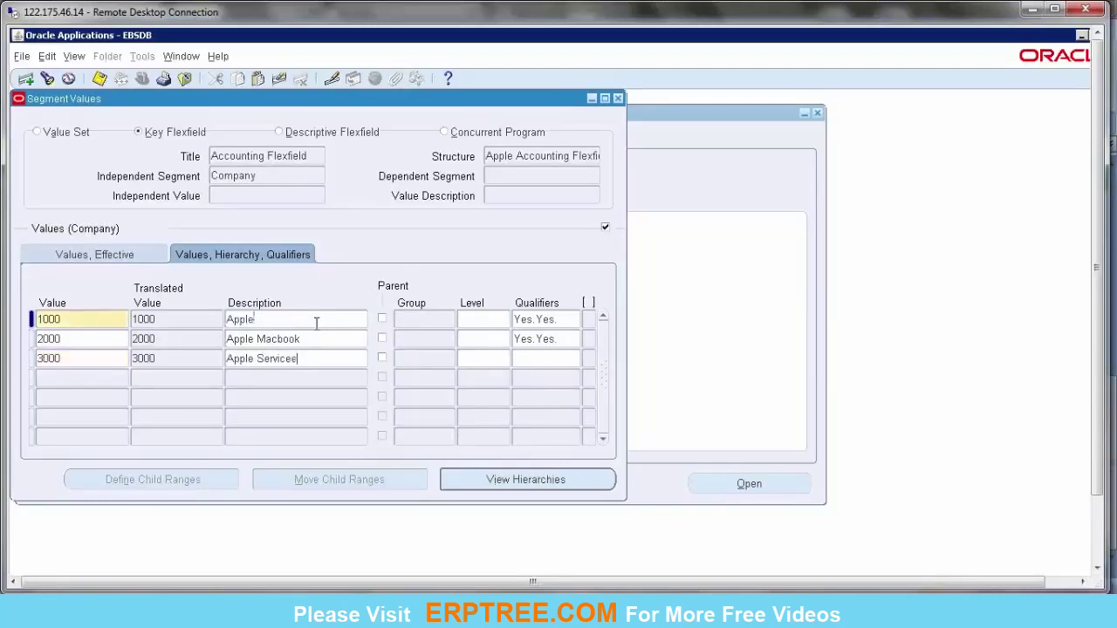
pyautogui.write('Computers')
pyautogui.click(320, 340)
pyautogui.click(319, 341)
pyautogui.press('BackSpace')
pyautogui.press('BackSpace')
pyautogui.press('BackSpace')
pyautogui.press('BackSpace')
pyautogui.press('BackSpace')
pyautogui.press('BackSpace')
pyautogui.press('BackSpace')
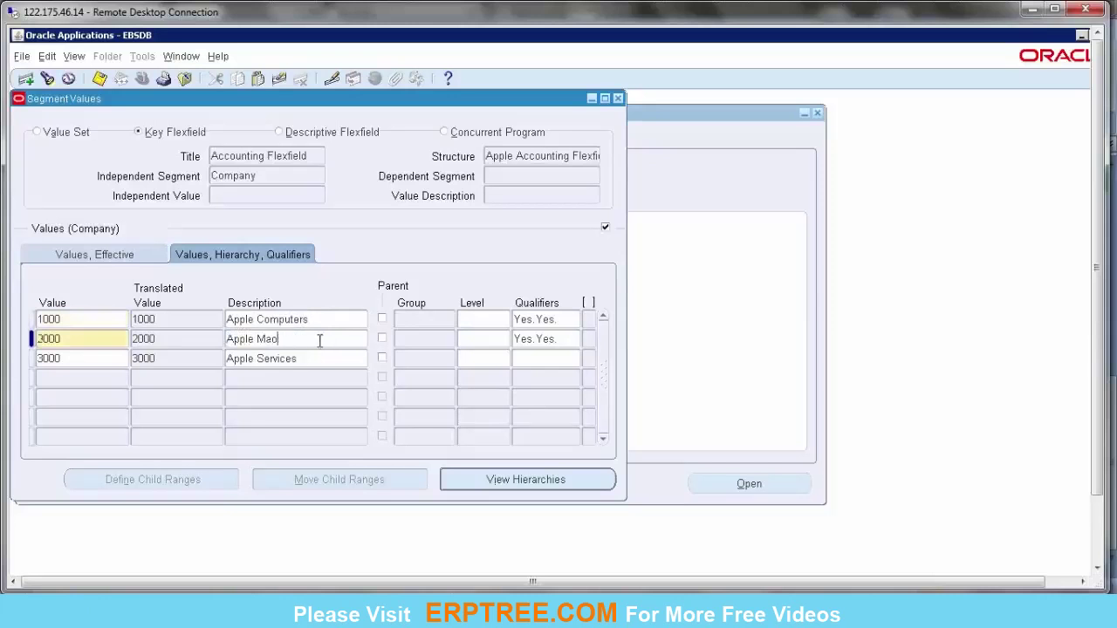
pyautogui.write('BPO')
pyautogui.hotkey('ctrl', 'pageup')
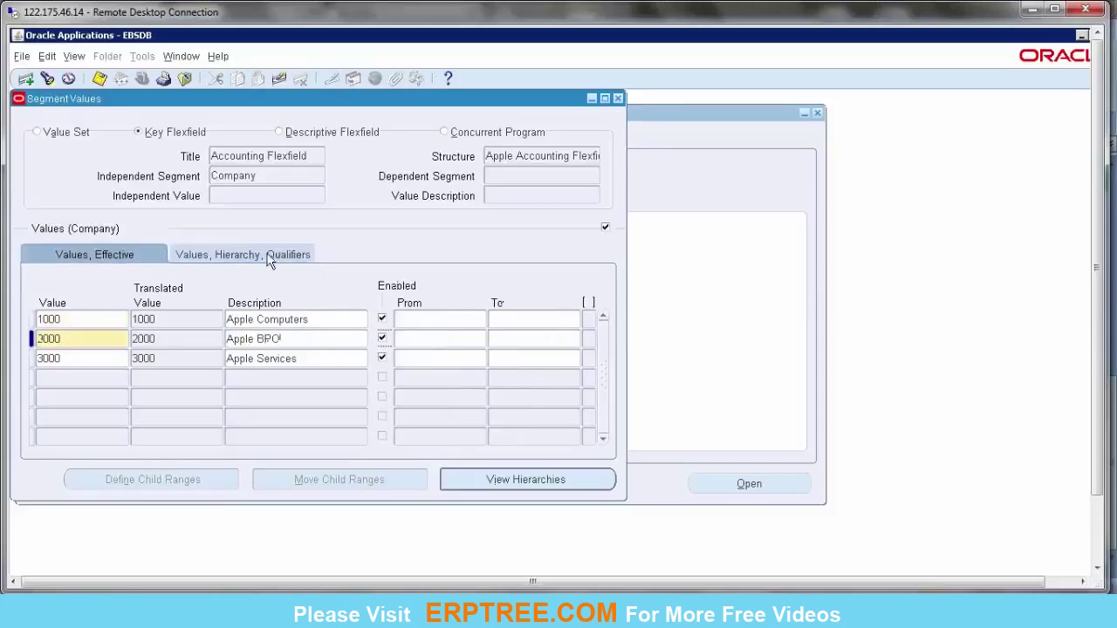
# Give value 3000 Yes/Yes budgeting and posting qualifiers from the Hierarchy, Qualifiers view
pyautogui.click(268, 256)
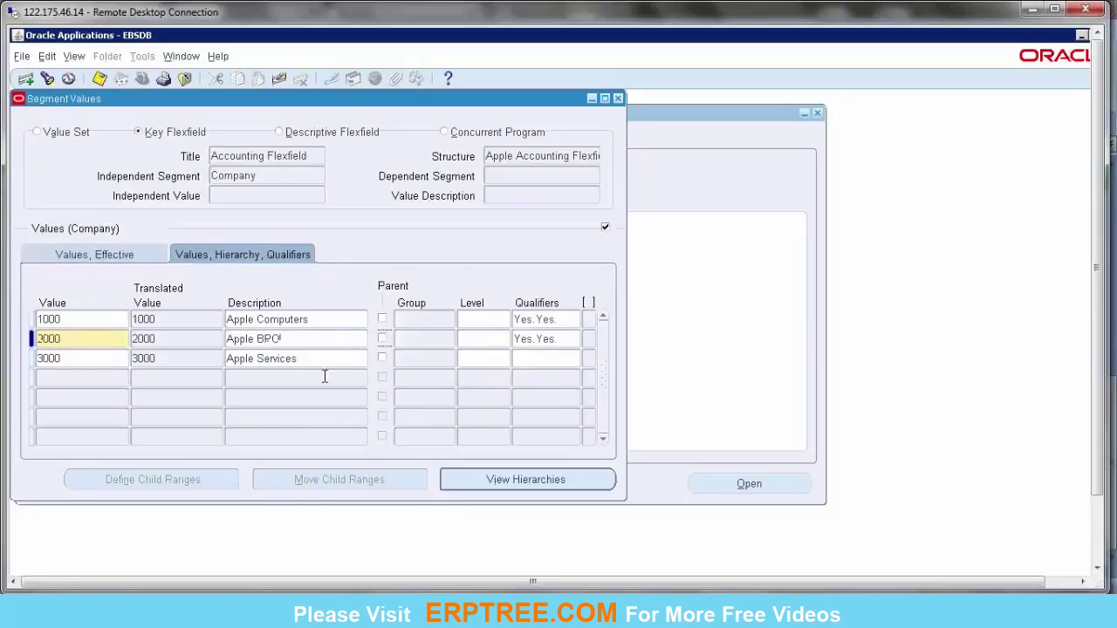
pyautogui.click(324, 320)
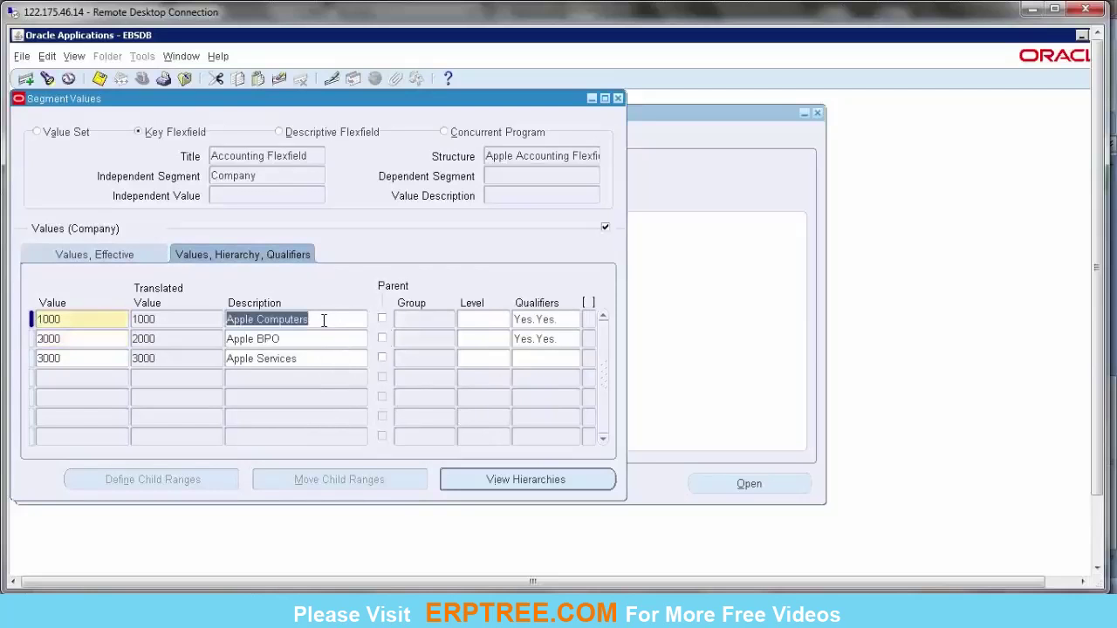
pyautogui.click(298, 340)
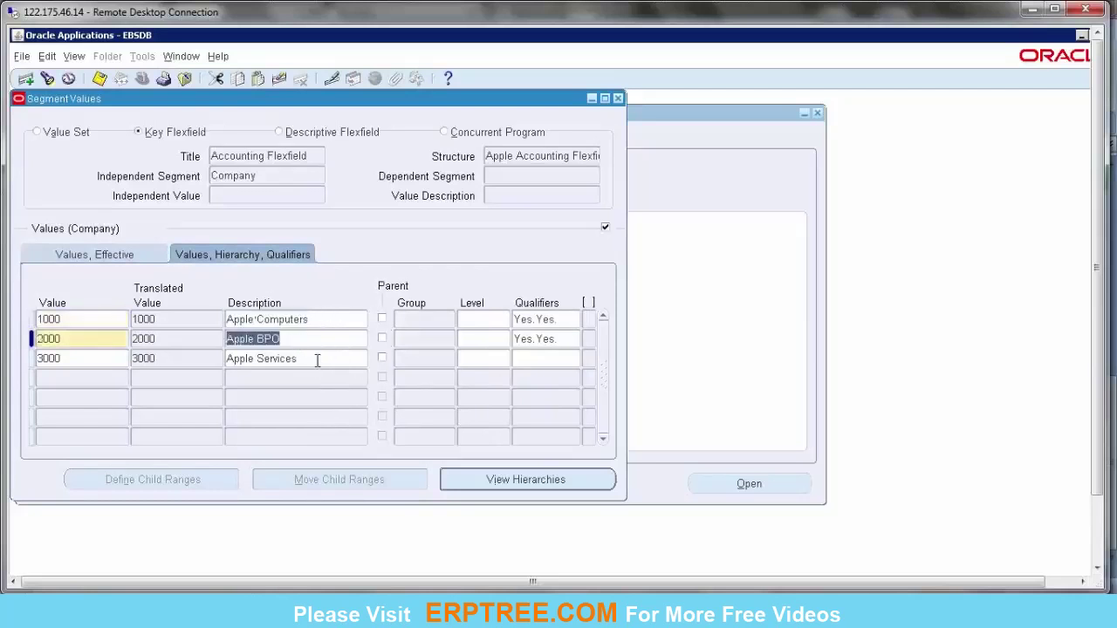
pyautogui.click(307, 343)
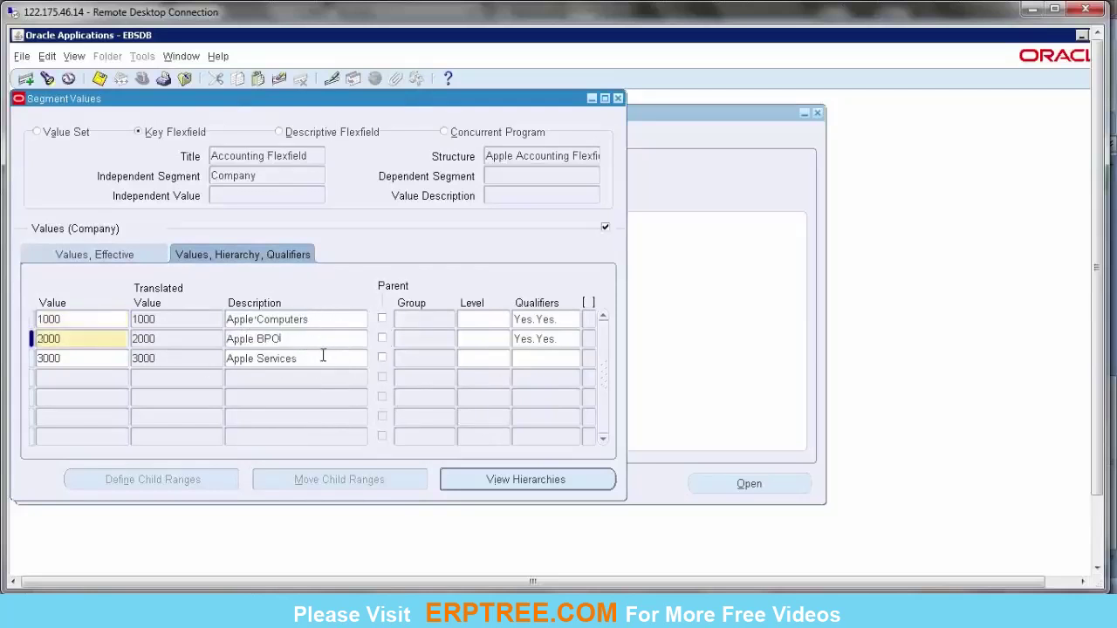
pyautogui.click(324, 361)
pyautogui.click(324, 342)
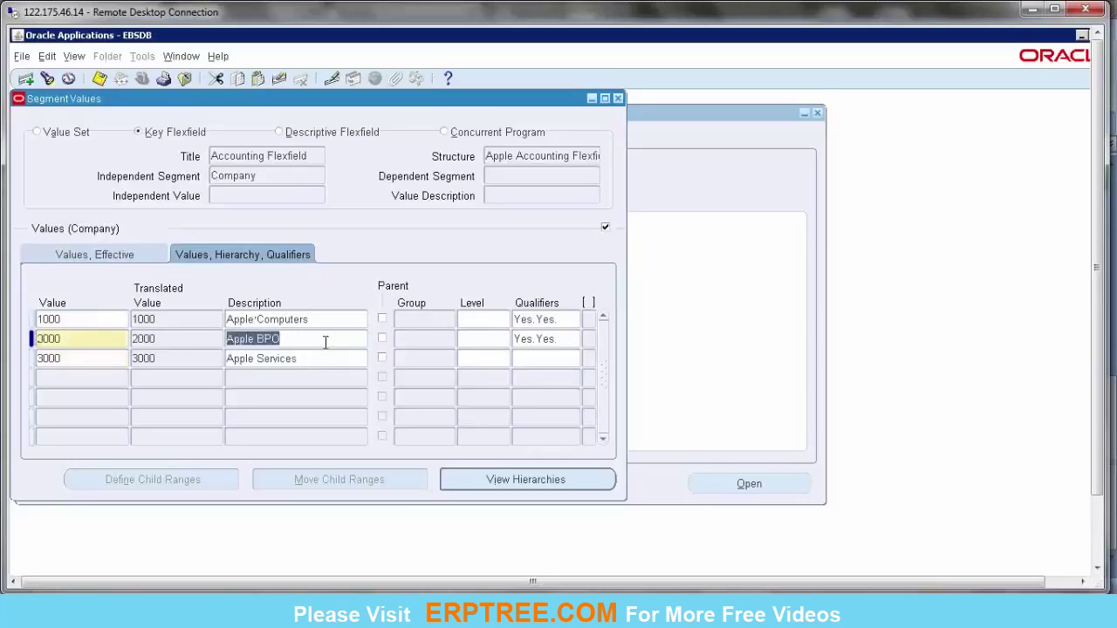
pyautogui.click(324, 359)
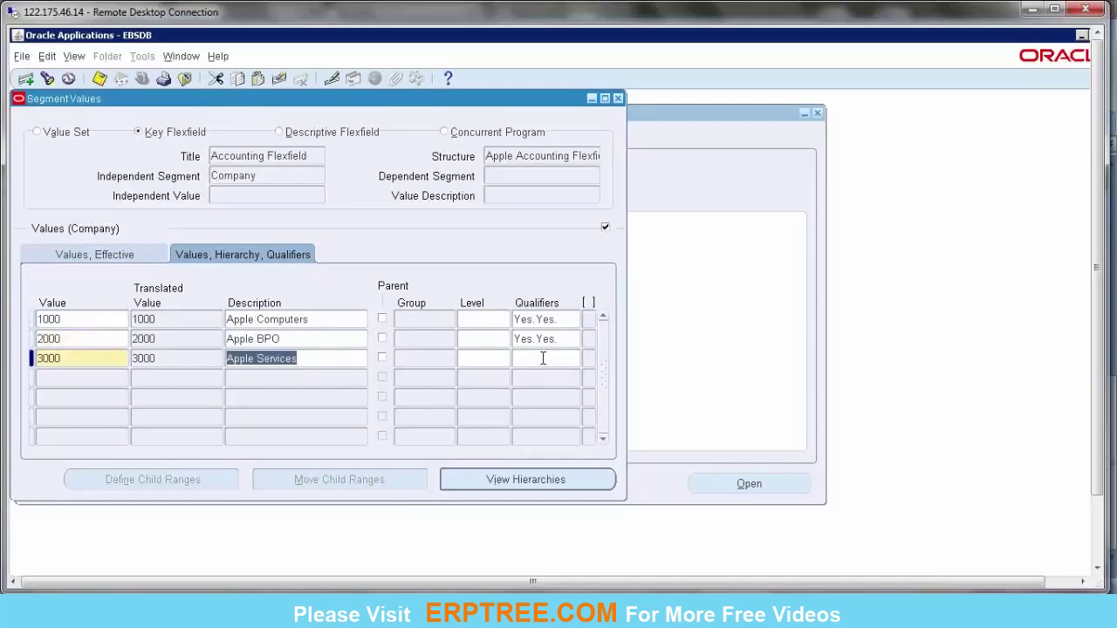
pyautogui.click(543, 359)
pyautogui.click(475, 394)
pyautogui.click(647, 392)
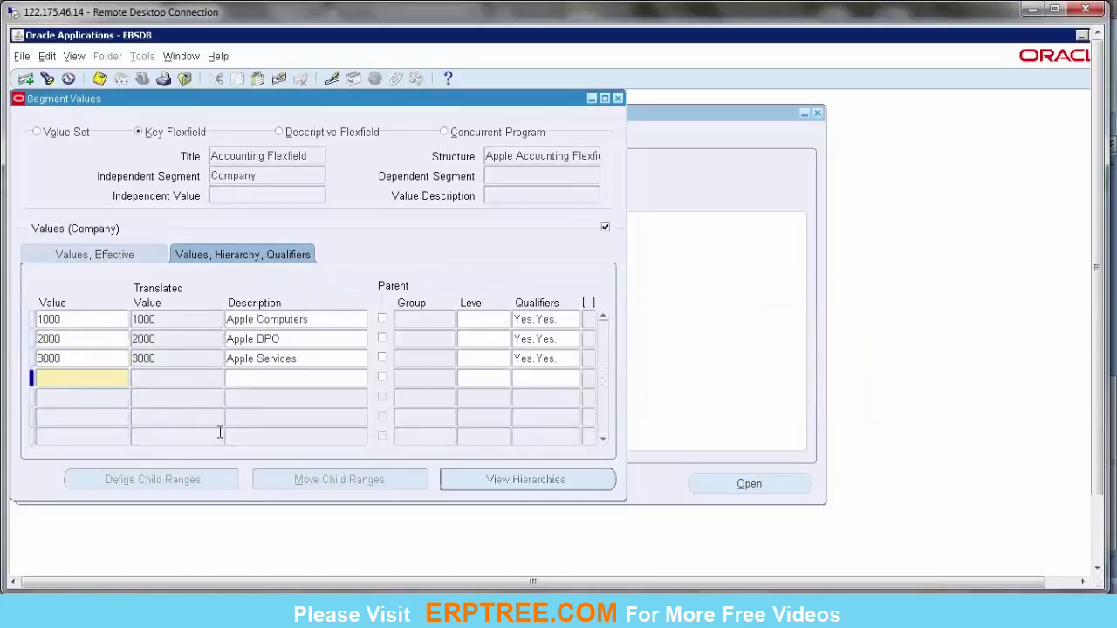
# Select the value 3000 record and bring up the Window menu's list of open windows
pyautogui.click(171, 358)
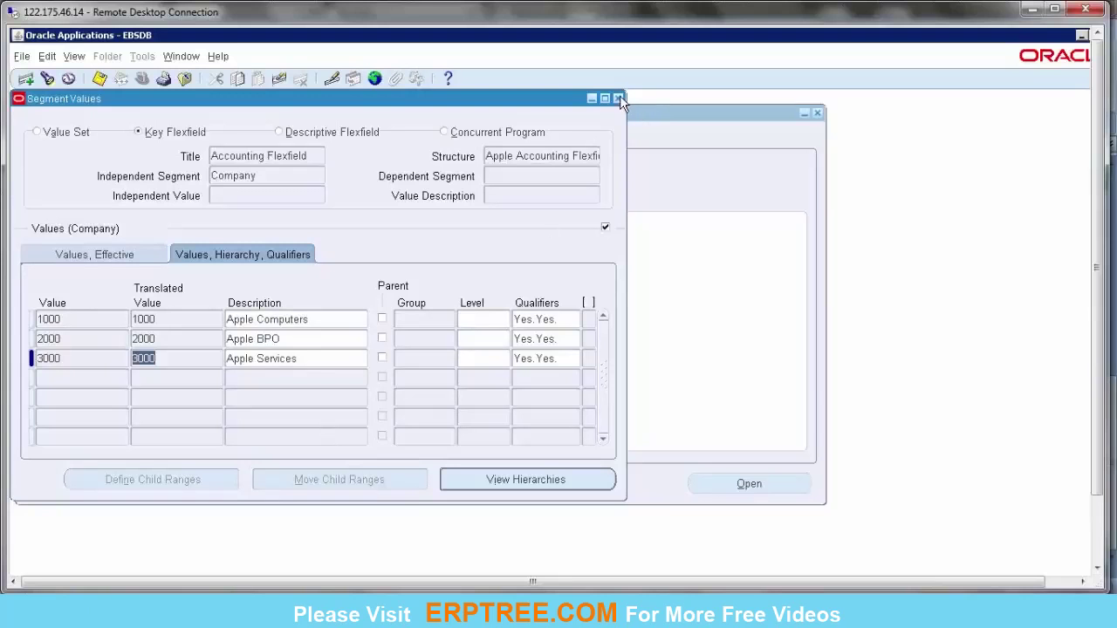
pyautogui.click(181, 55)
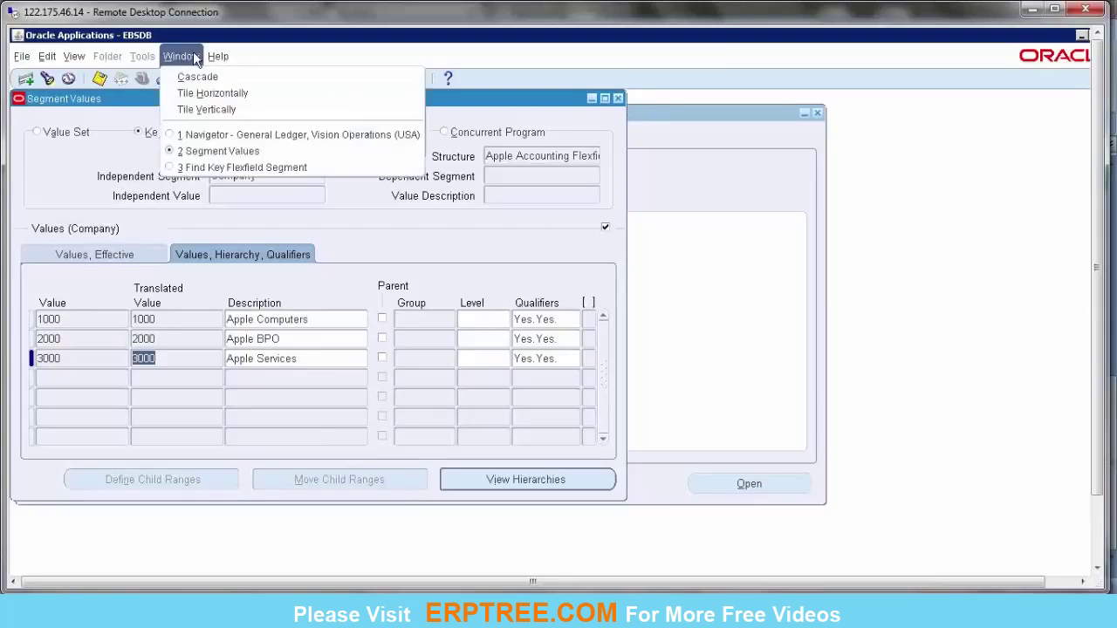
pyautogui.moveTo(219, 56)
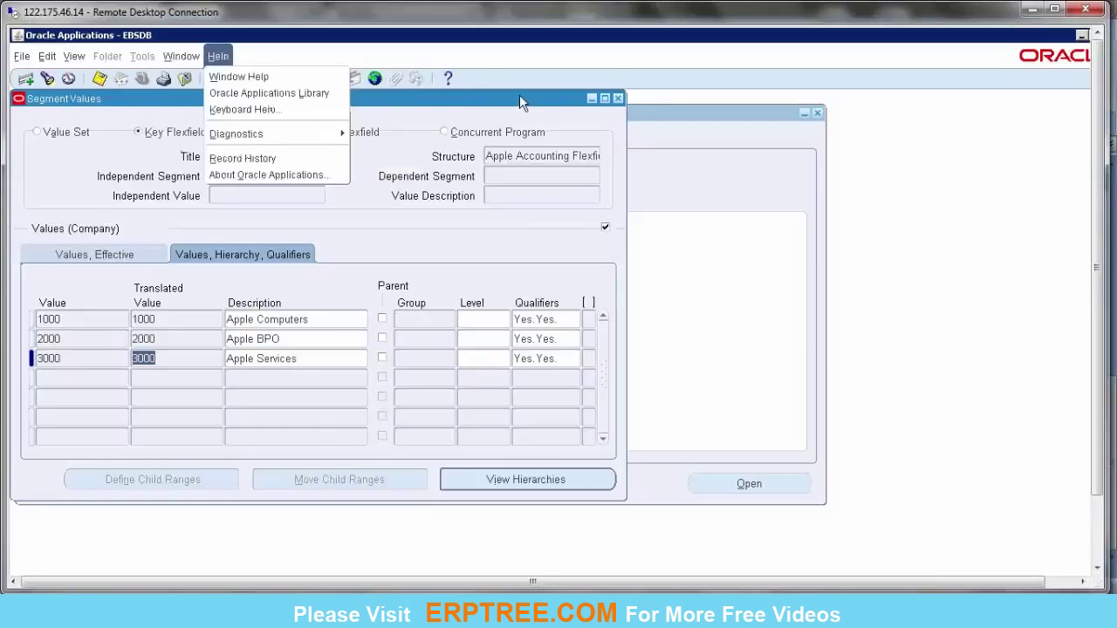
pyautogui.click(431, 116)
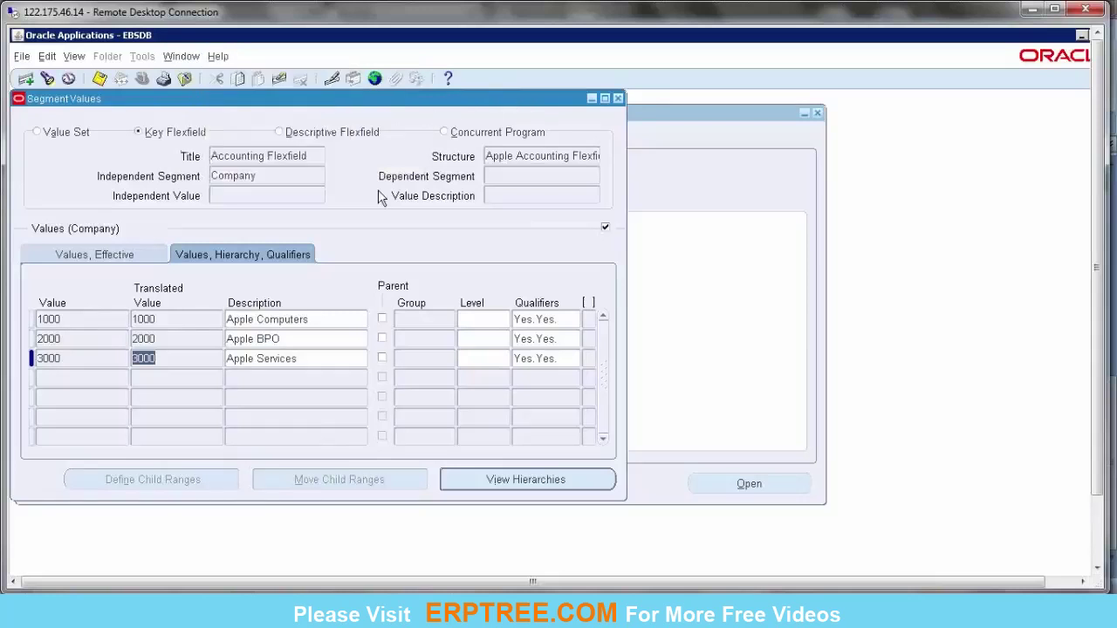
pyautogui.click(181, 57)
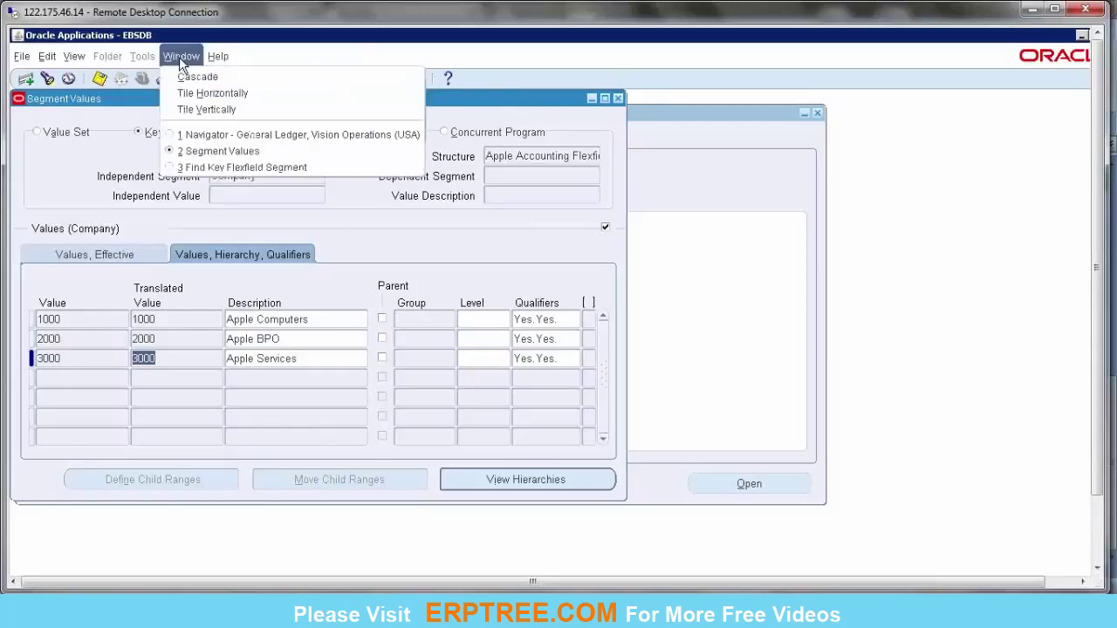
pyautogui.click(198, 171)
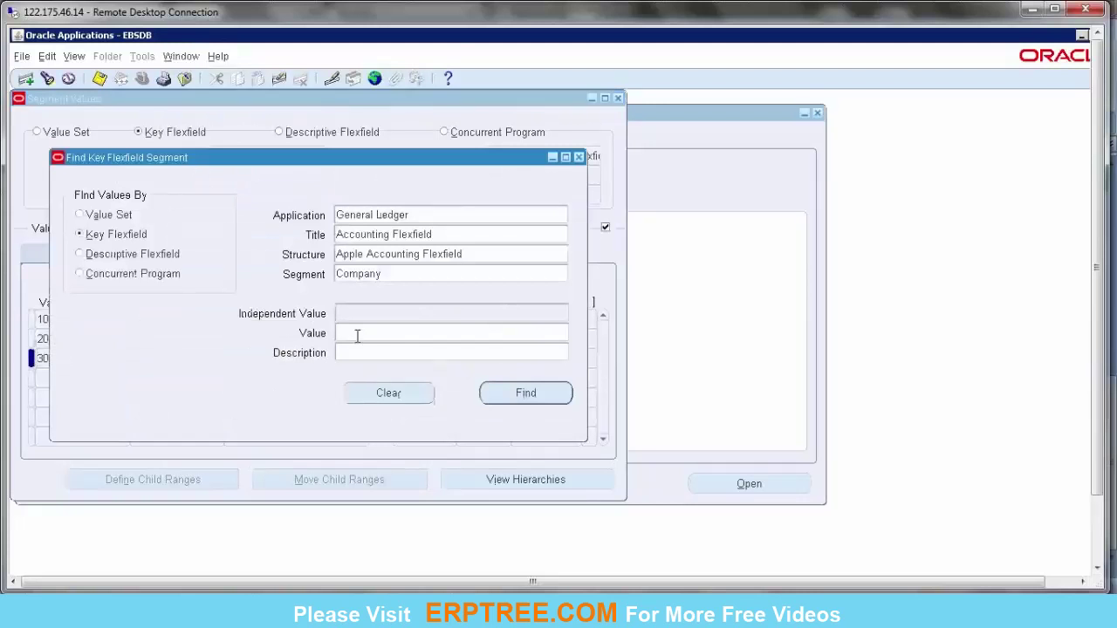
pyautogui.doubleClick(388, 273)
pyautogui.write('D')
pyautogui.press('Tab')
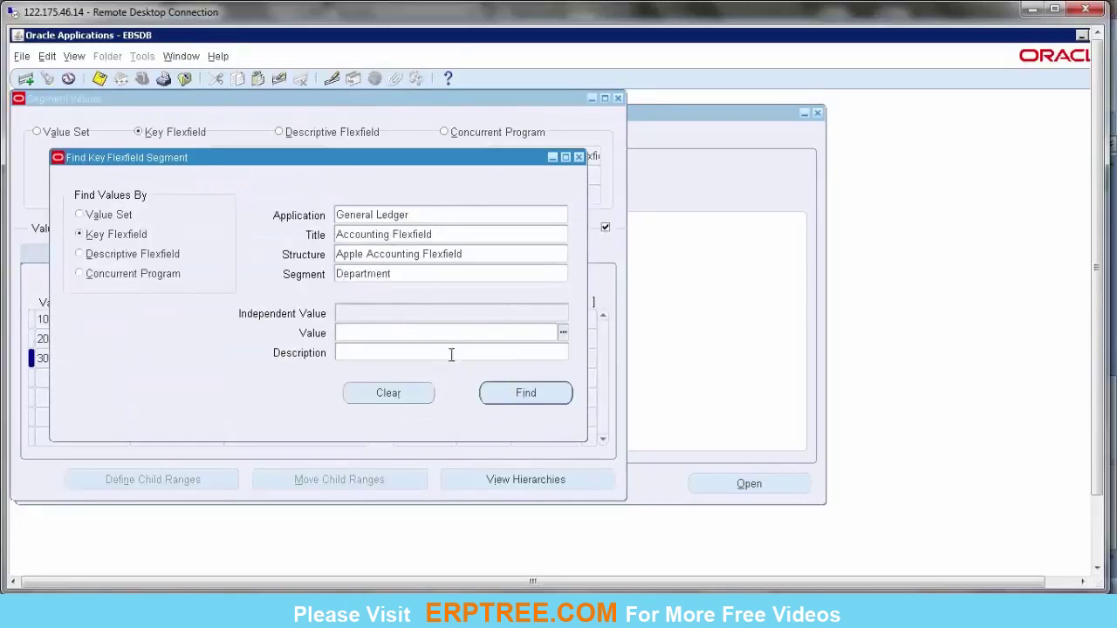
pyautogui.click(525, 394)
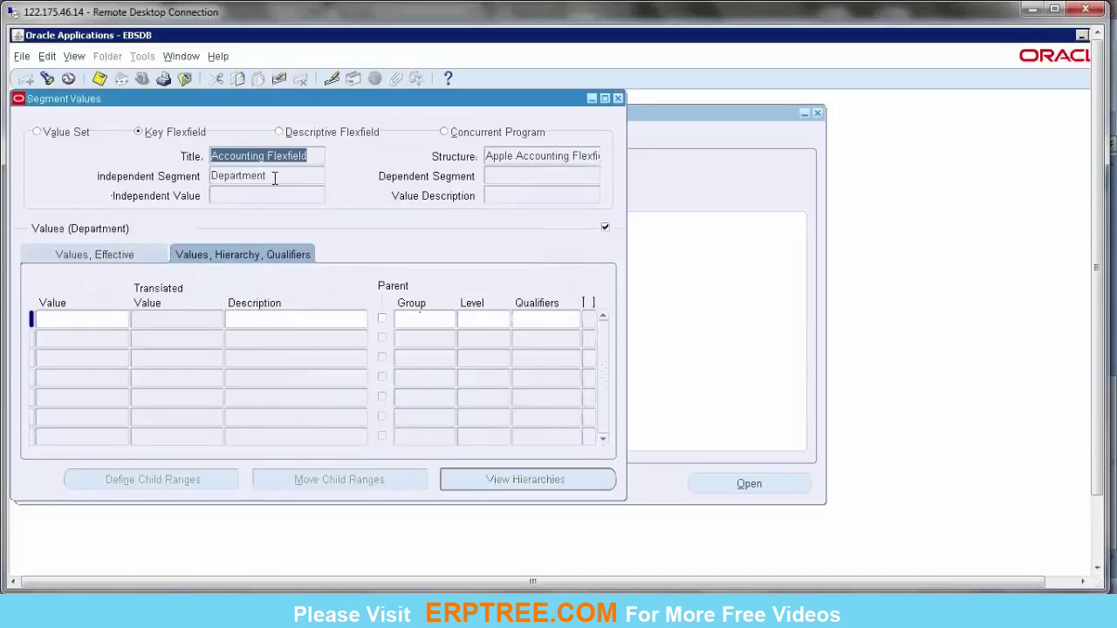
pyautogui.click(274, 176)
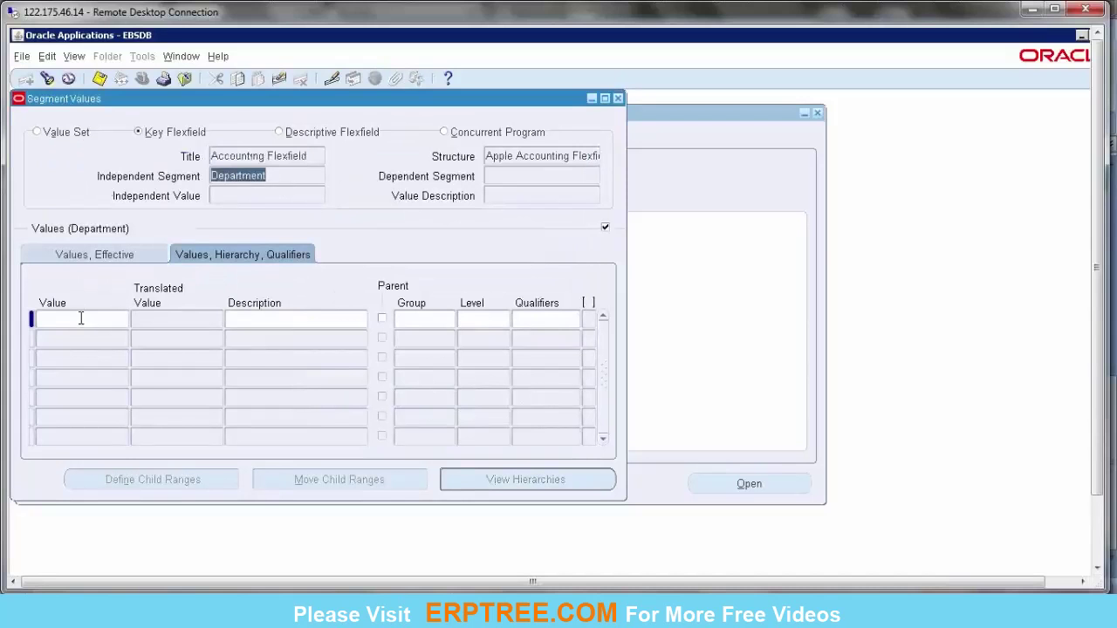
pyautogui.click(182, 57)
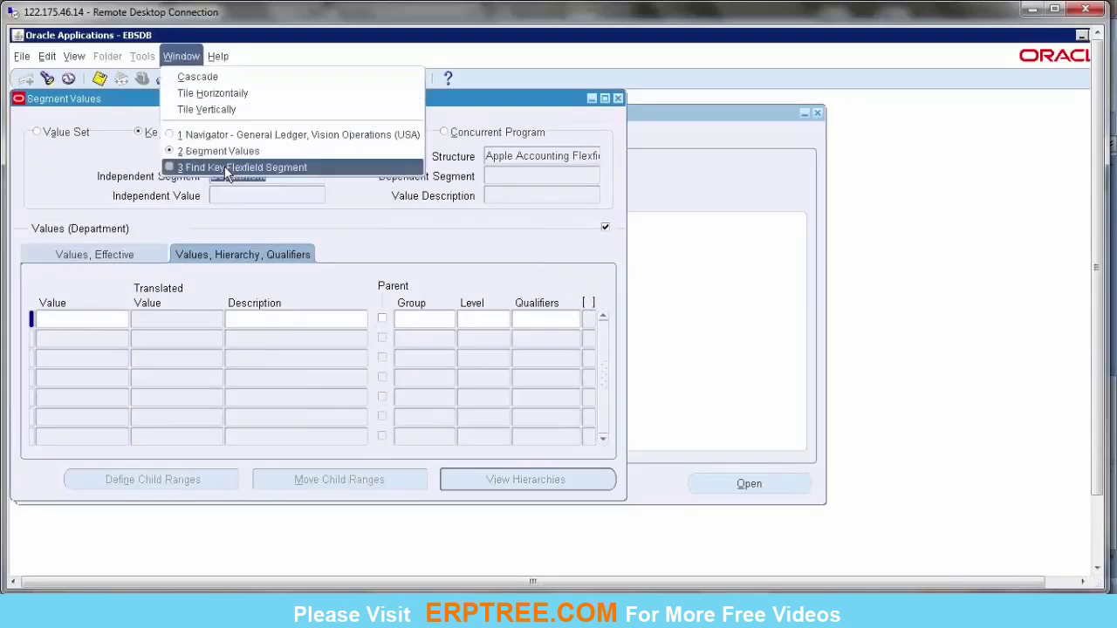
pyautogui.click(229, 167)
pyautogui.click(402, 280)
pyautogui.doubleClick(402, 280)
pyautogui.press('Delete')
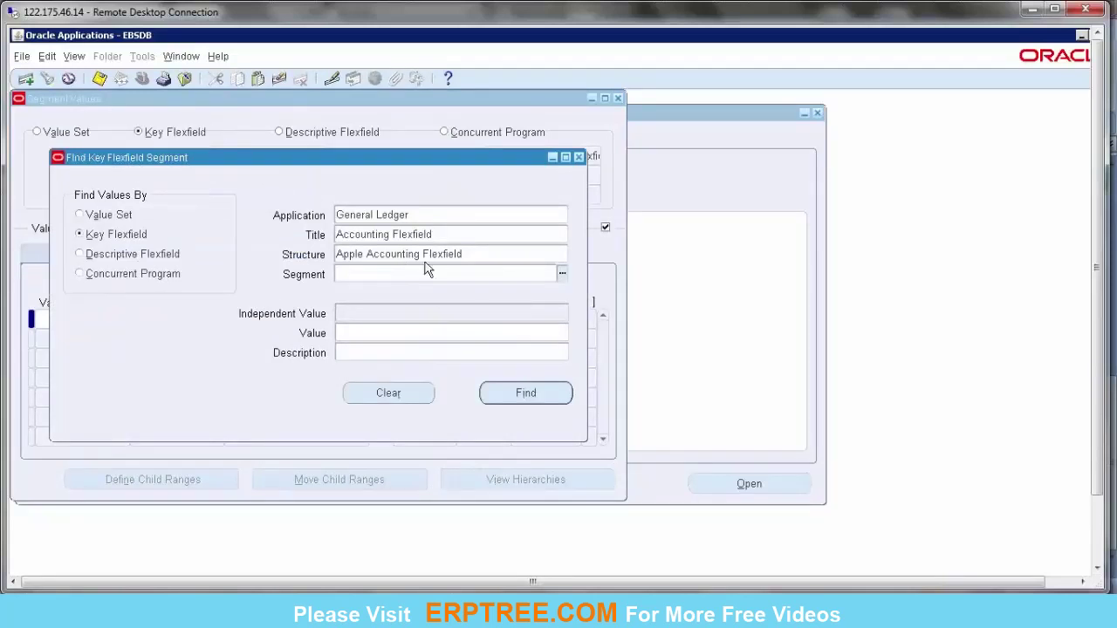
pyautogui.tripleClick(410, 216)
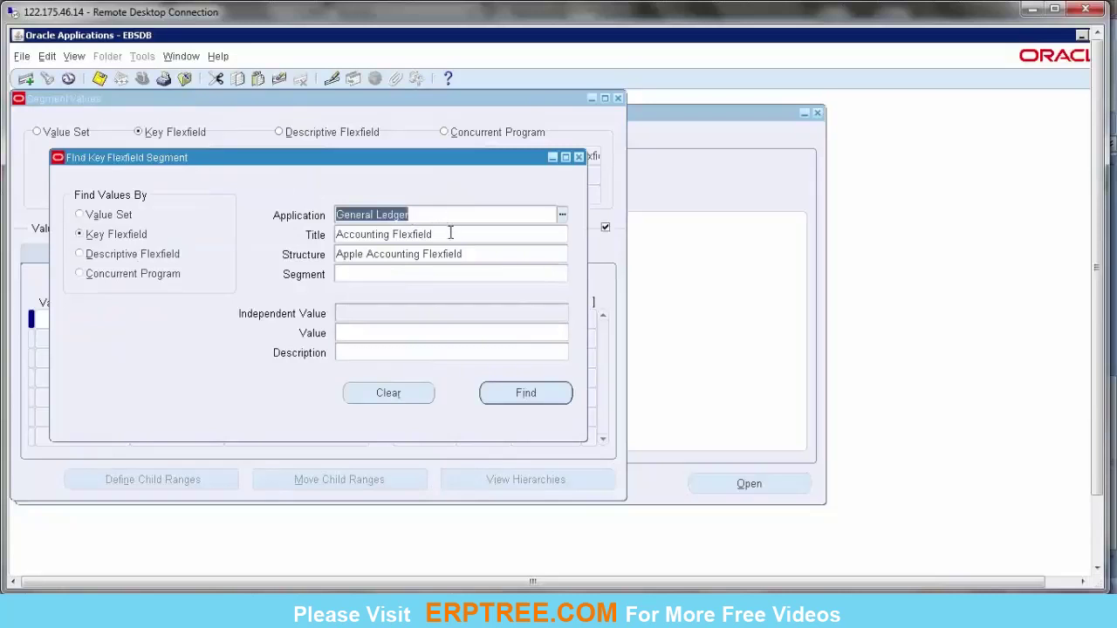
pyautogui.tripleClick(449, 233)
pyautogui.tripleClick(479, 258)
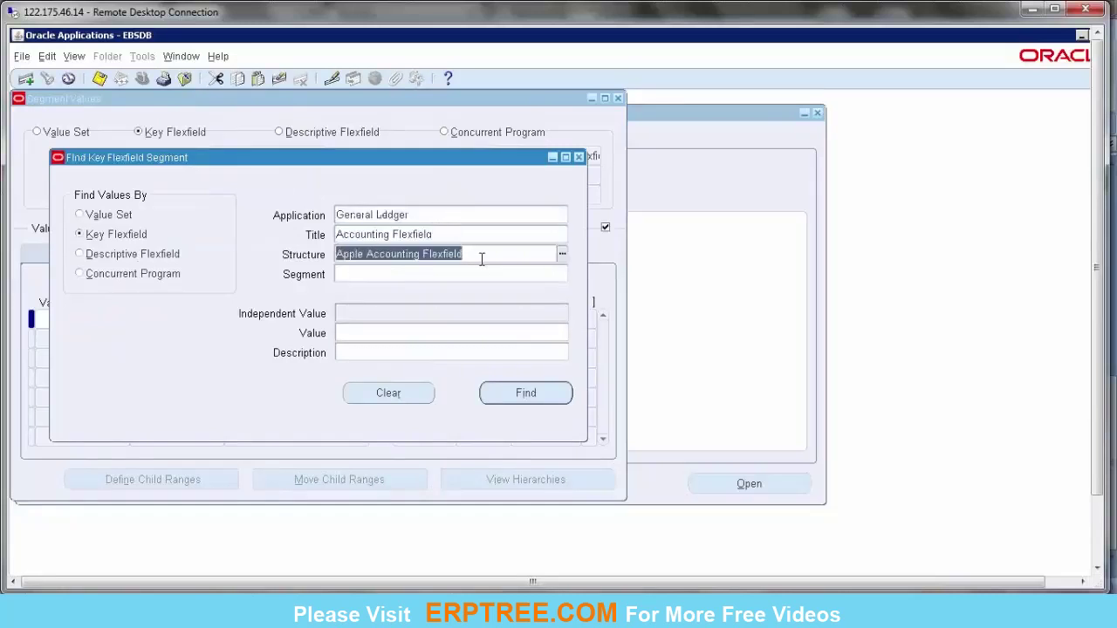
pyautogui.click(397, 278)
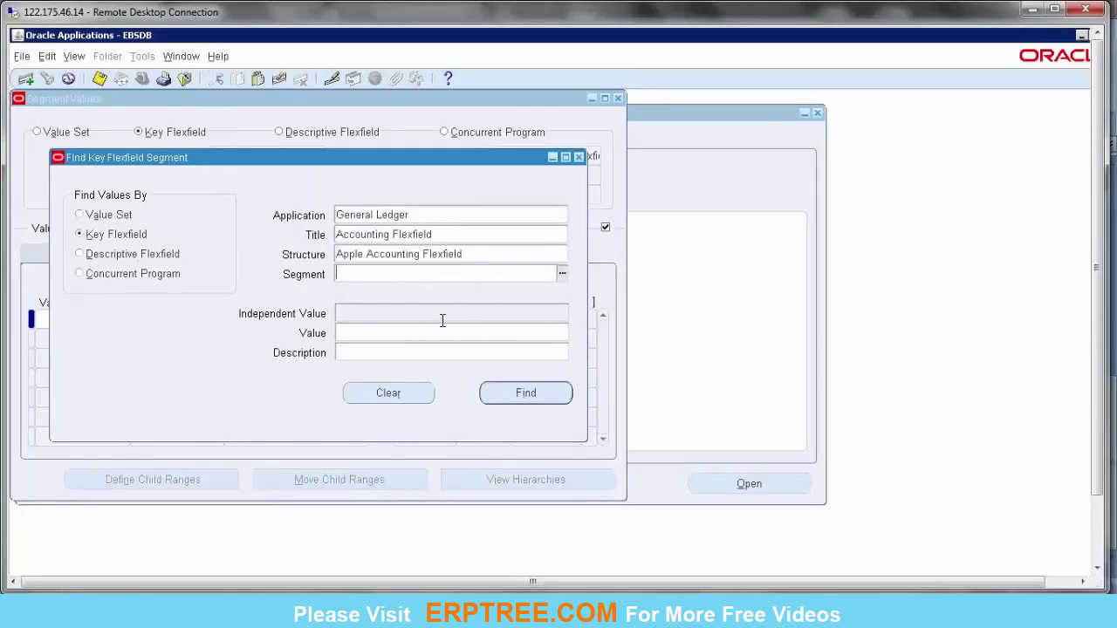
pyautogui.click(532, 397)
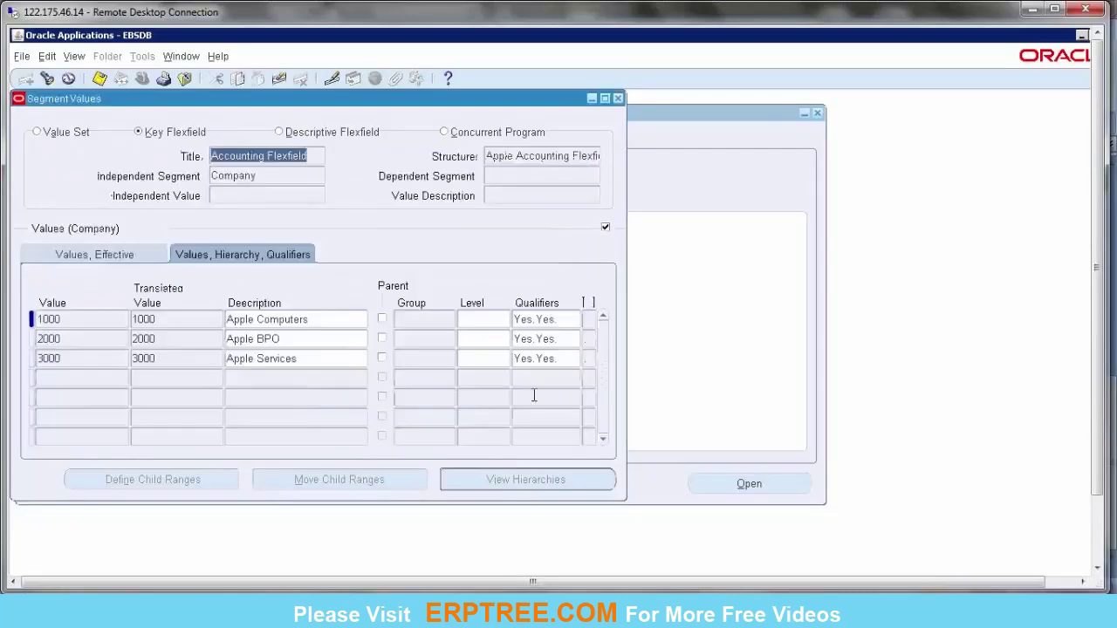
pyautogui.doubleClick(266, 175)
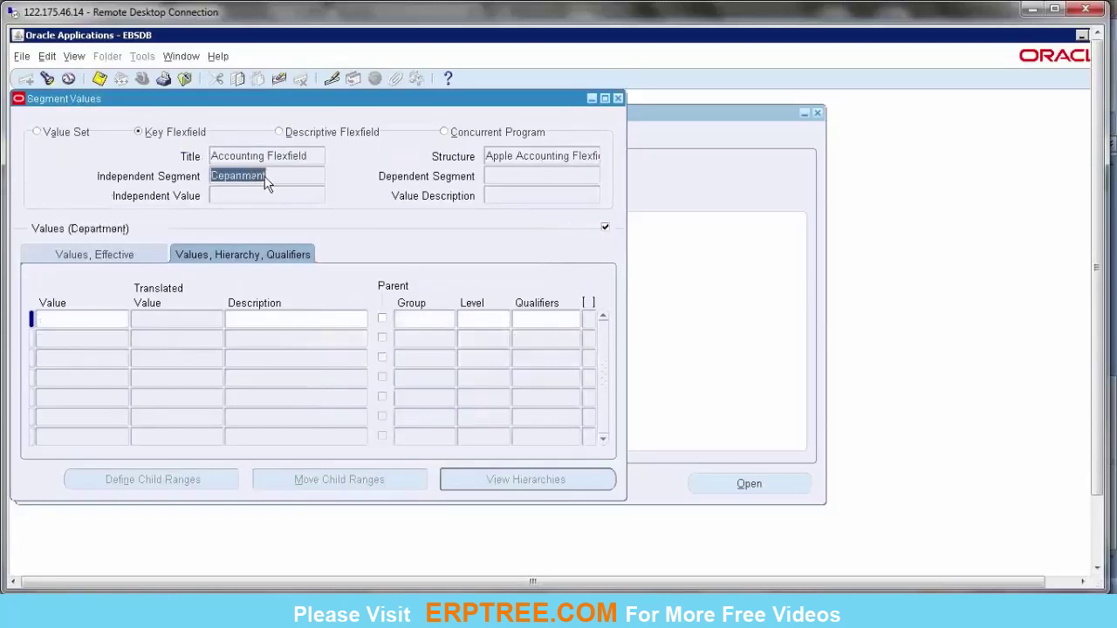
pyautogui.press('Down')
pyautogui.press('Up')
pyautogui.press('Up')
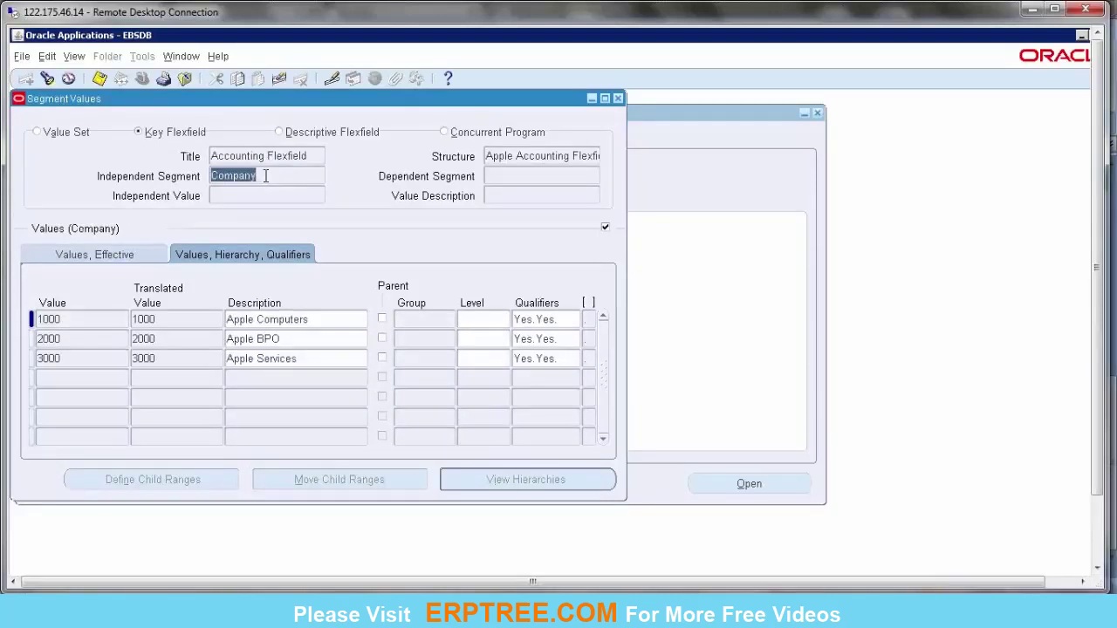
# Re-query the Company segment's values through the Find Key Flexfield Segment window
pyautogui.click(183, 56)
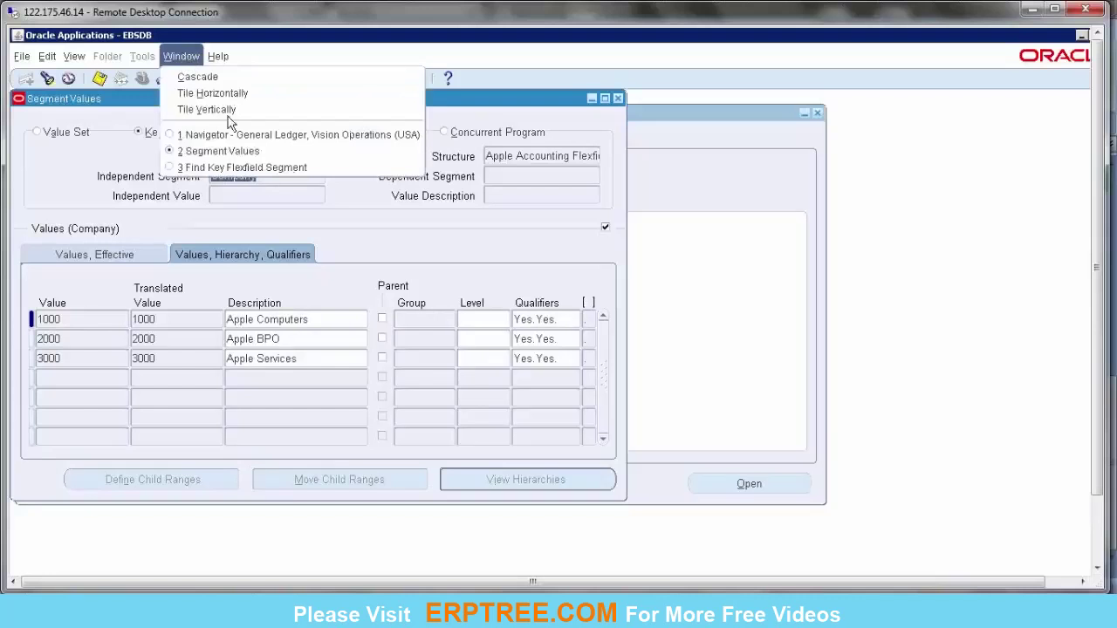
pyautogui.click(256, 167)
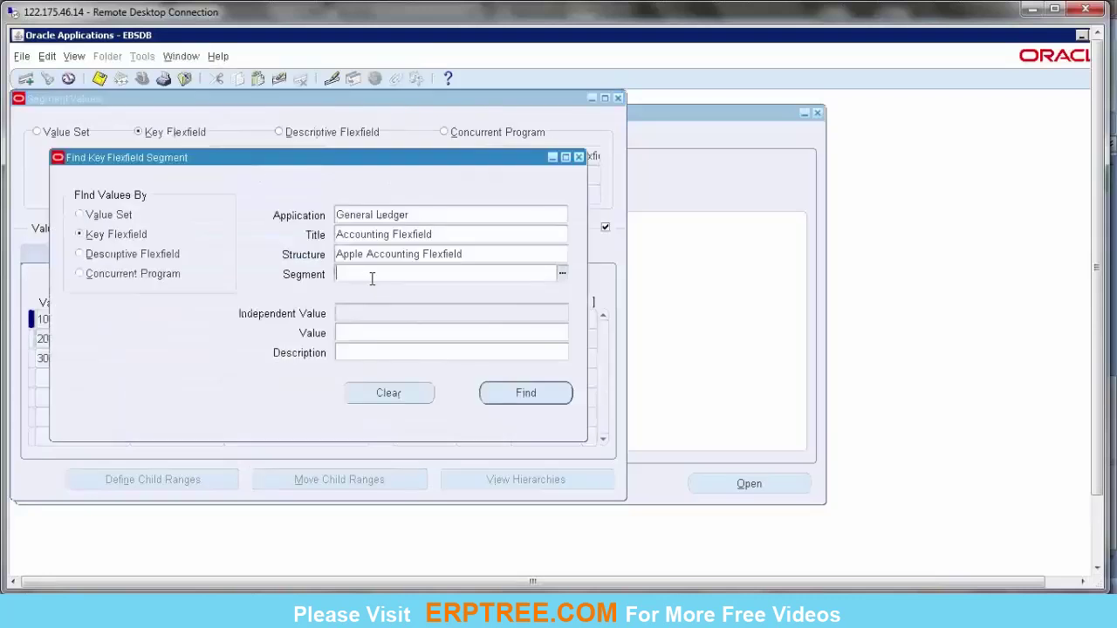
pyautogui.write('Company')
pyautogui.press('Tab')
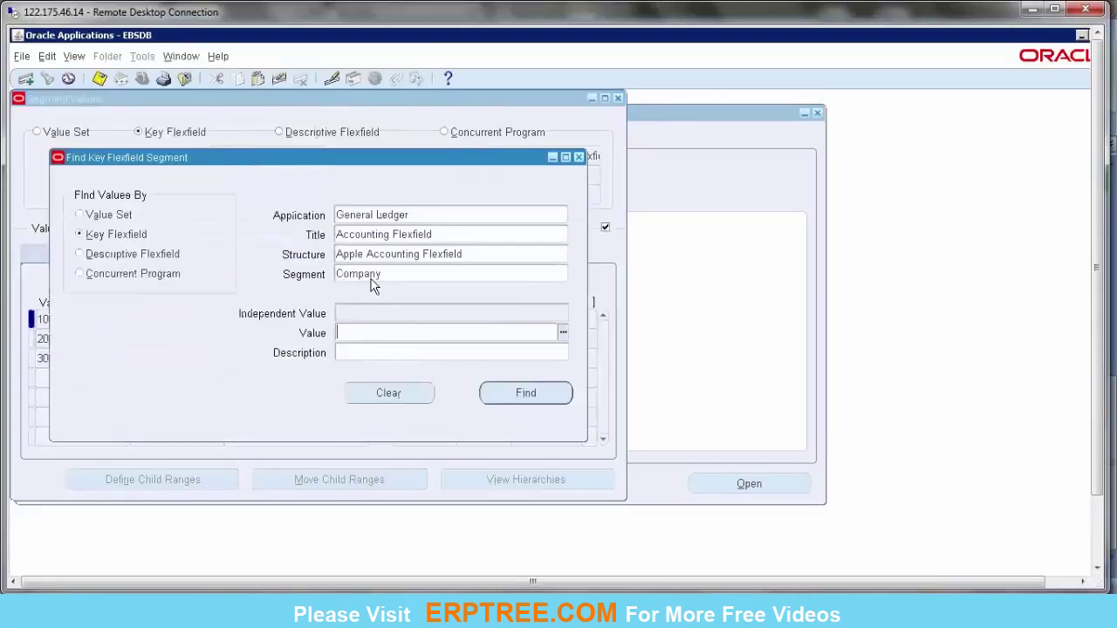
pyautogui.click(509, 394)
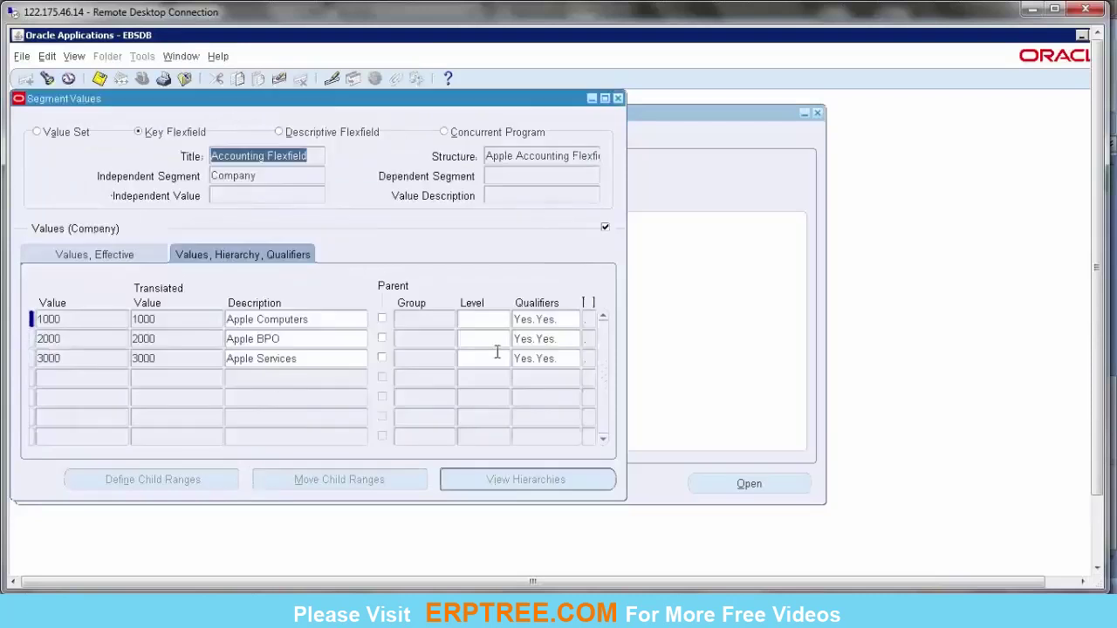
pyautogui.click(269, 178)
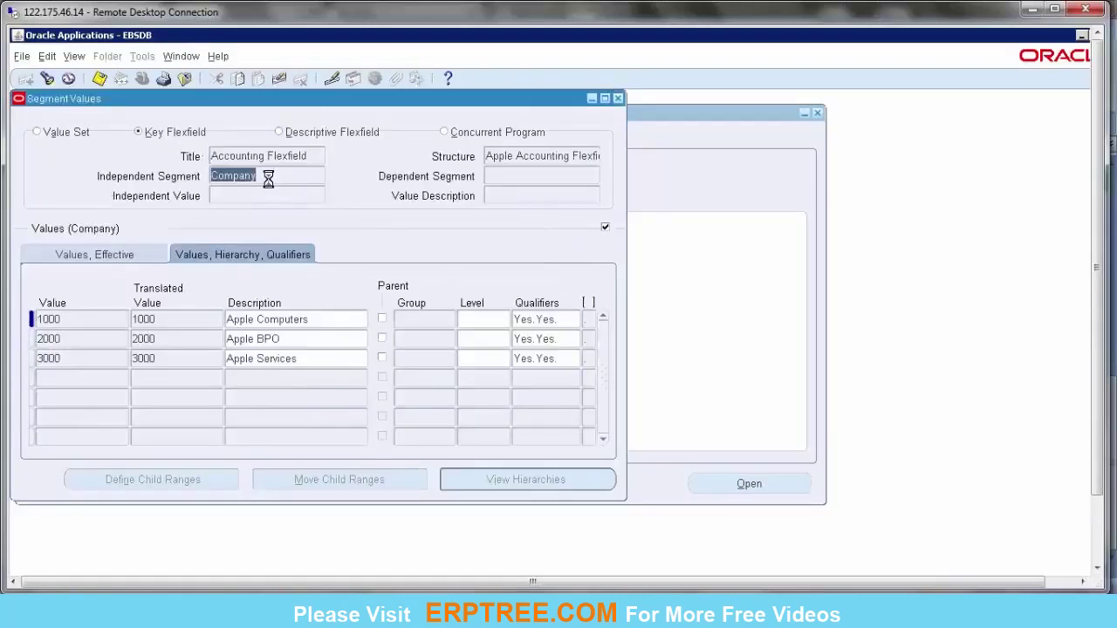
pyautogui.press('Down')
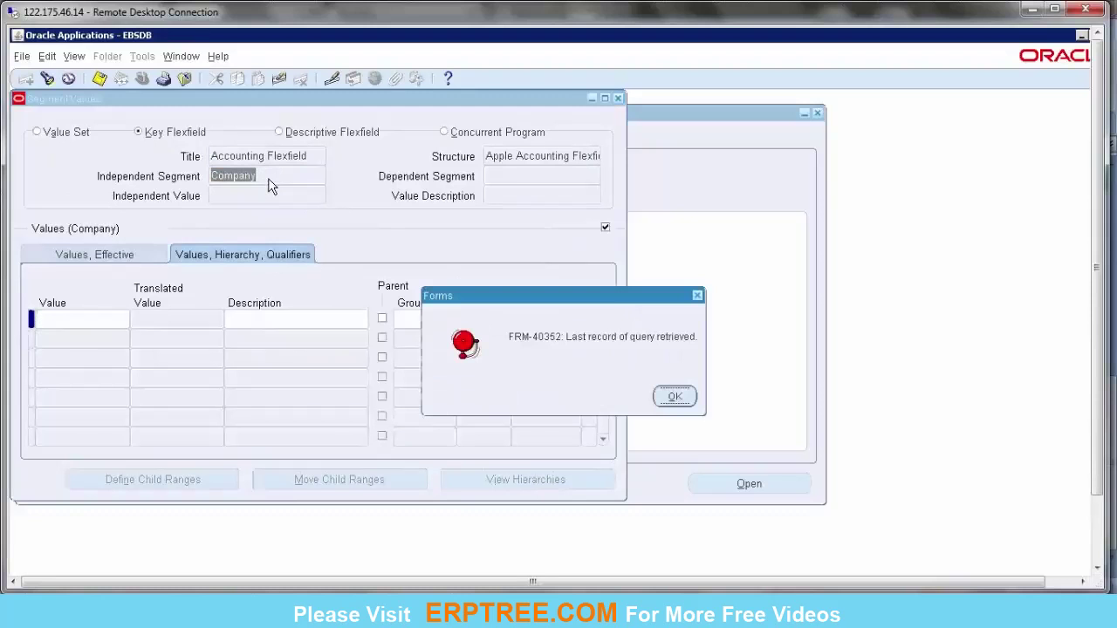
pyautogui.press('Return')
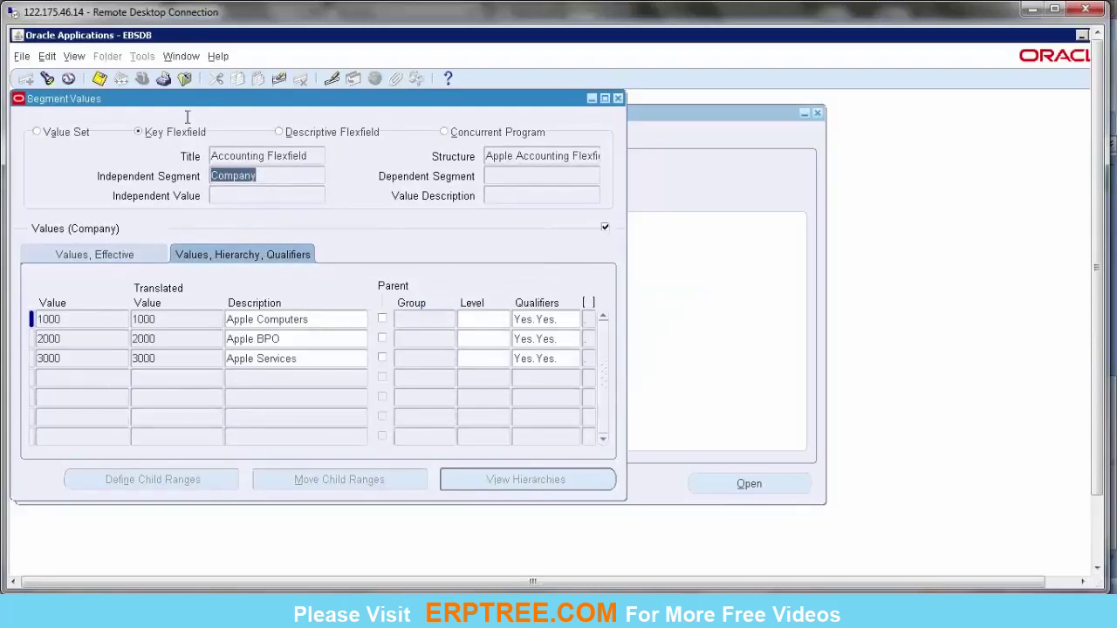
# Clear the Company criterion, search all Apple Accounting Flexfield segments and move to Department
pyautogui.click(181, 56)
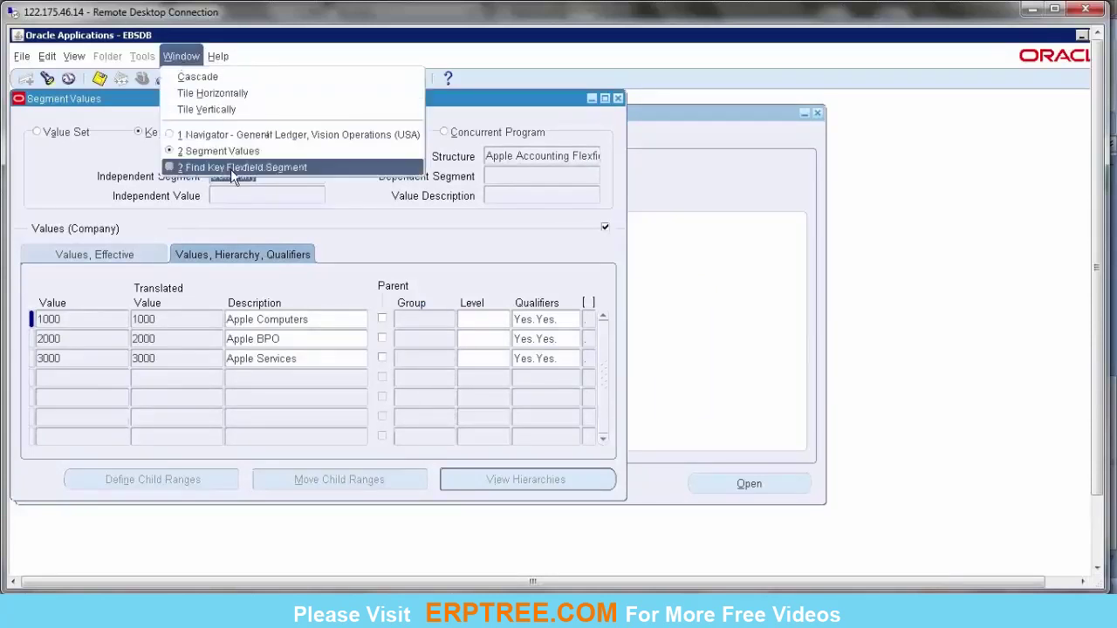
pyautogui.click(231, 168)
pyautogui.click(405, 278)
pyautogui.press('BackSpace')
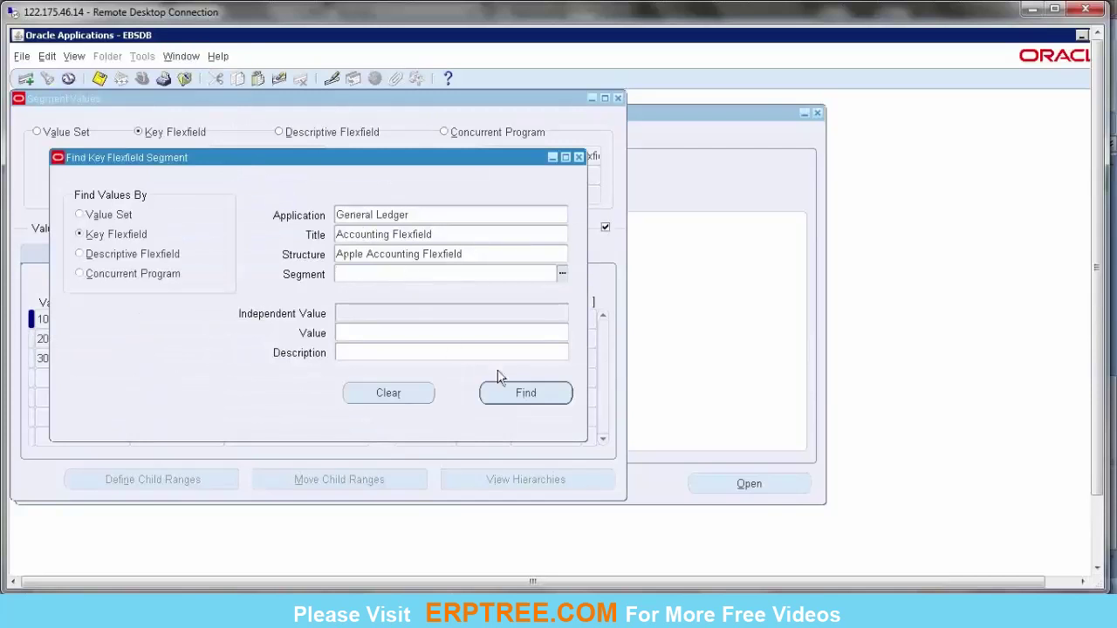
pyautogui.click(518, 397)
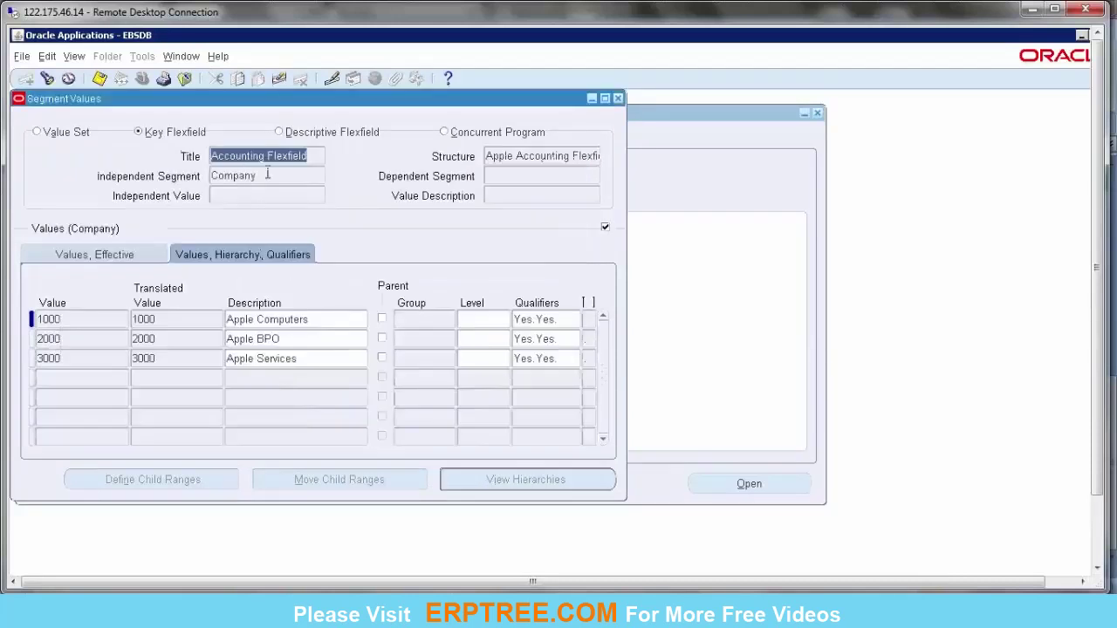
pyautogui.click(268, 175)
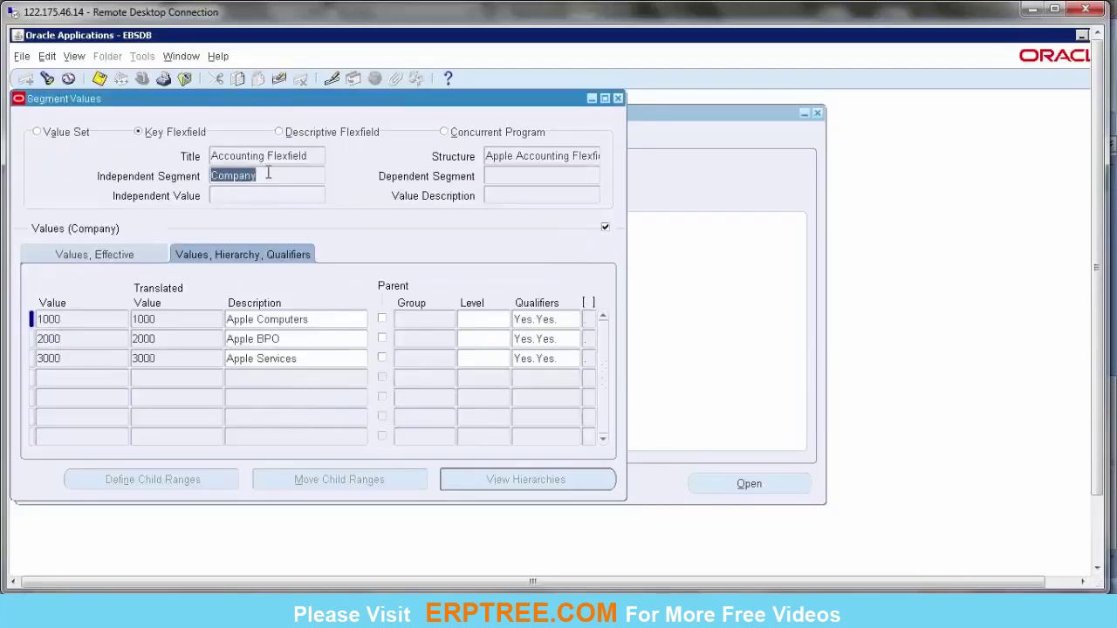
pyautogui.press('Down')
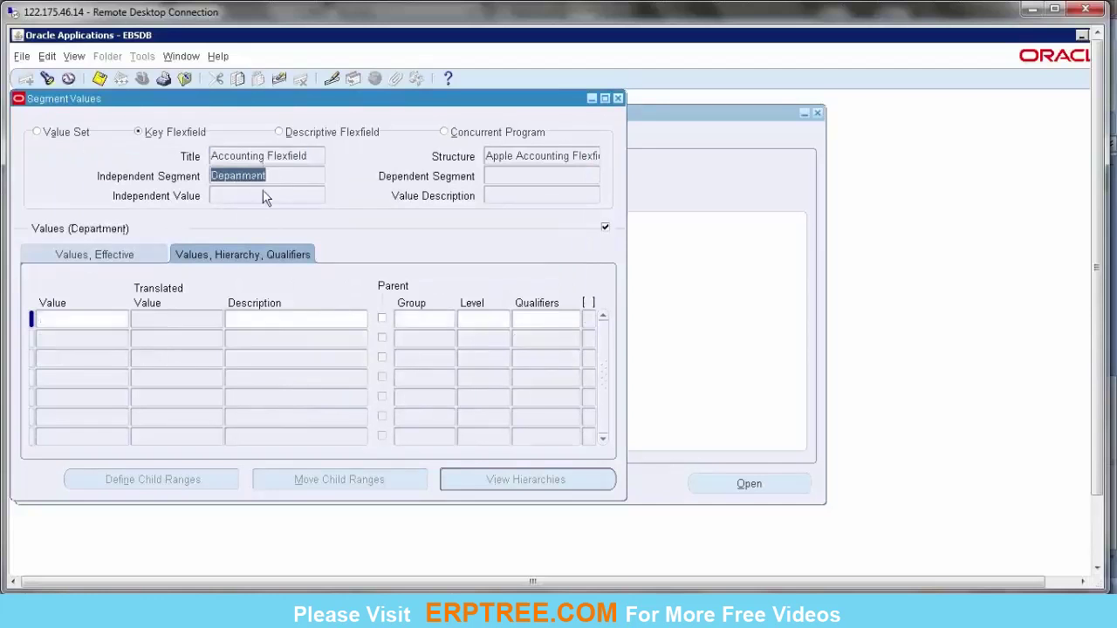
# Add Department value 1000 'Finance' with Yes/Yes budgeting and posting qualifiers
pyautogui.click(84, 320)
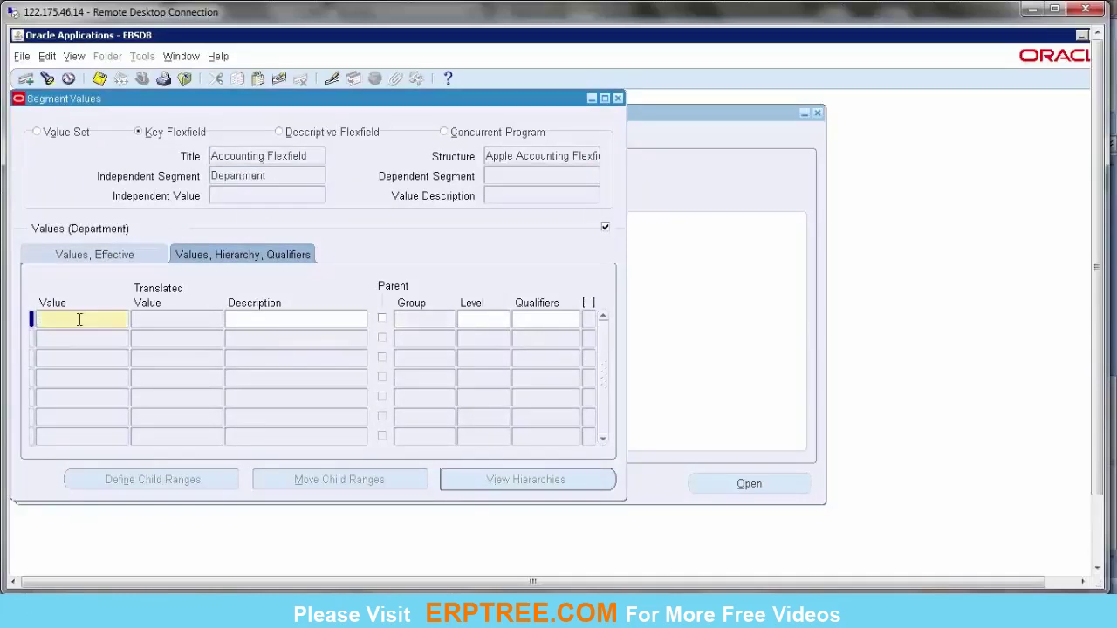
pyautogui.write('1000')
pyautogui.press('Tab')
pyautogui.write('F')
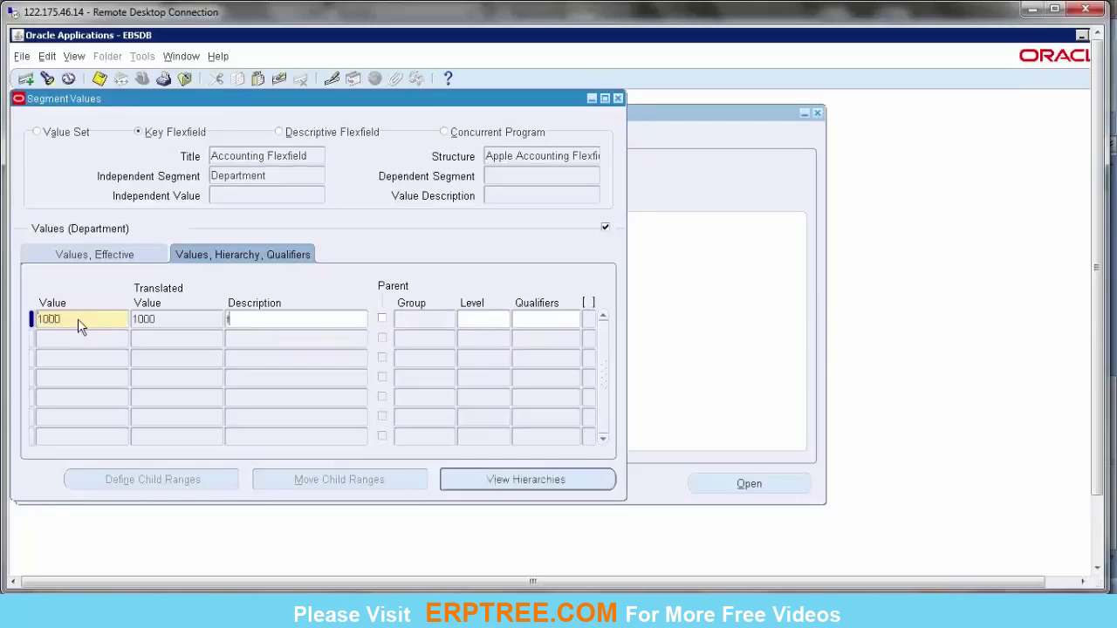
pyautogui.write('inance')
pyautogui.click(542, 318)
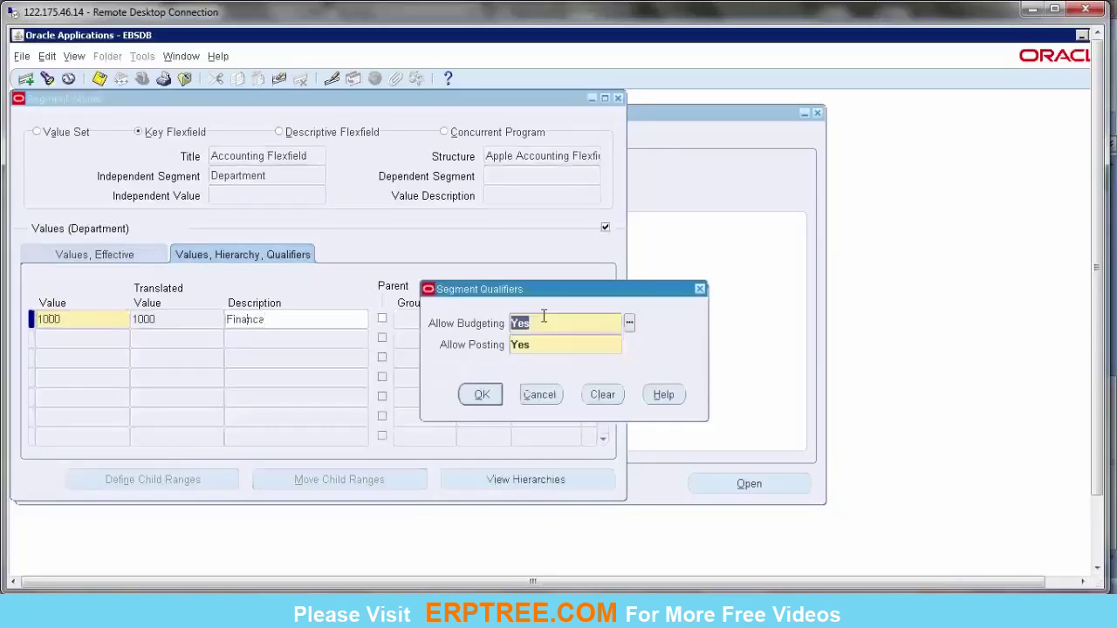
pyautogui.click(482, 397)
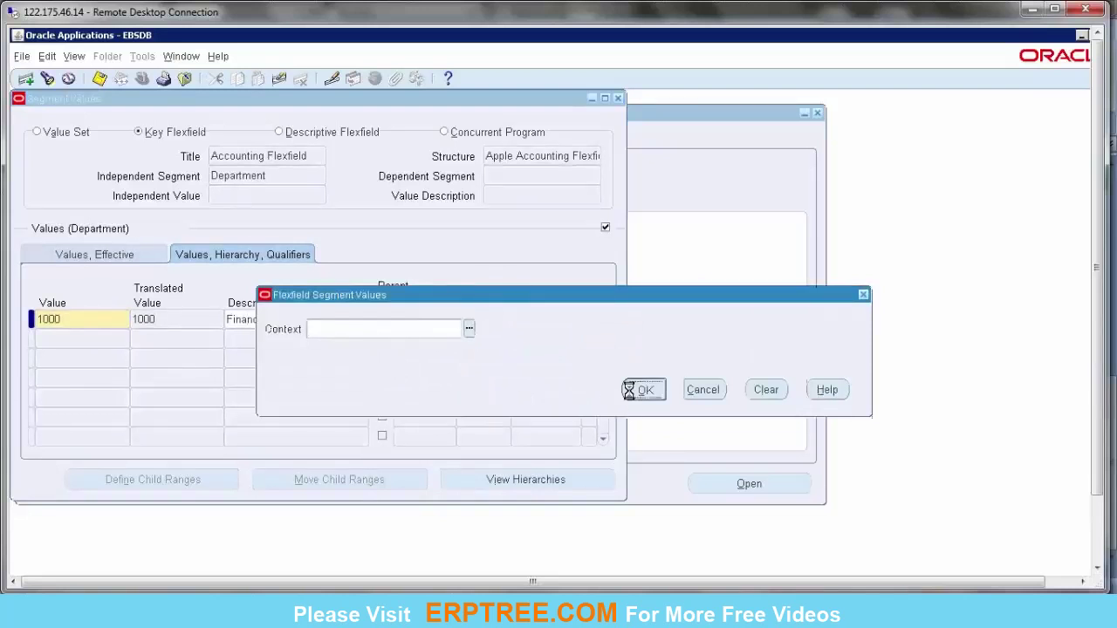
pyautogui.click(626, 397)
# Add Department value 2000 'HR' with Yes/Yes budgeting and posting qualifiers
pyautogui.write('2000')
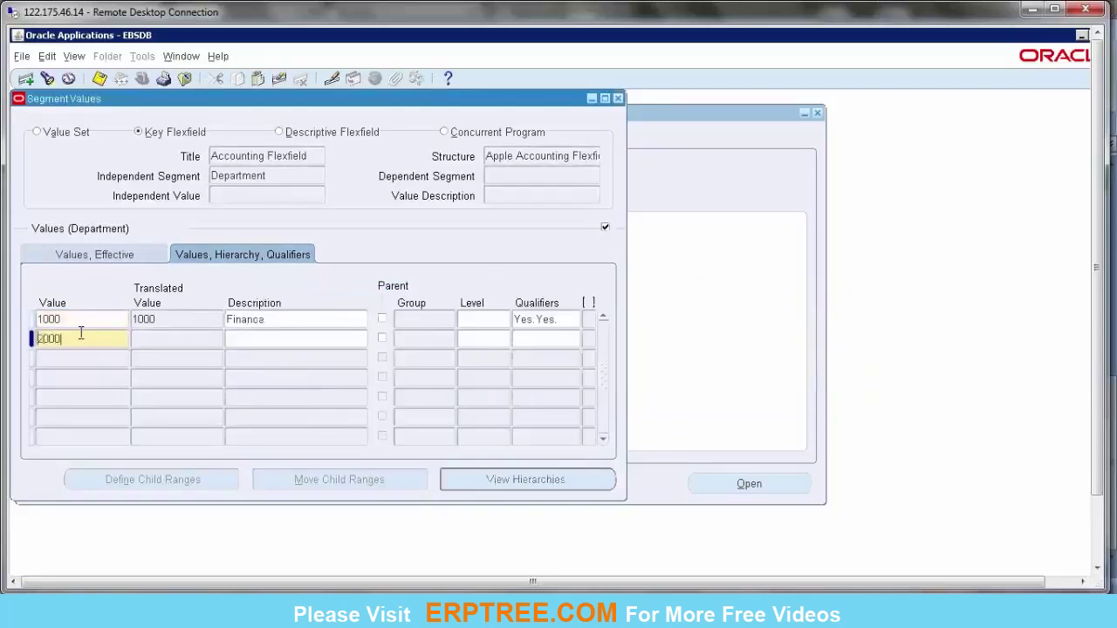
pyautogui.press('Tab')
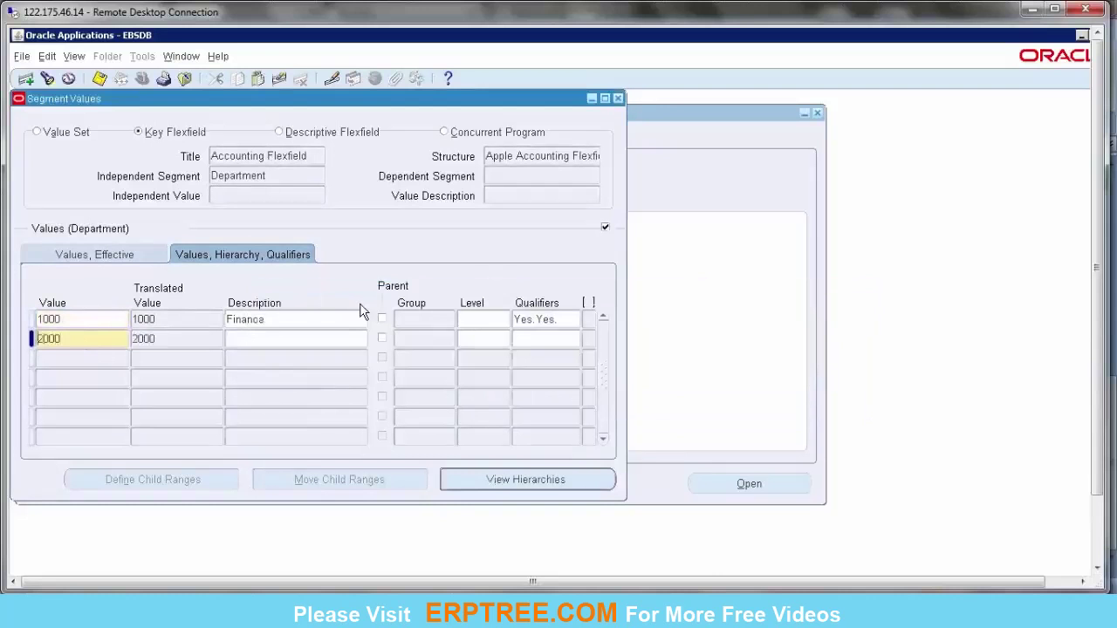
pyautogui.write('HR')
pyautogui.click(530, 343)
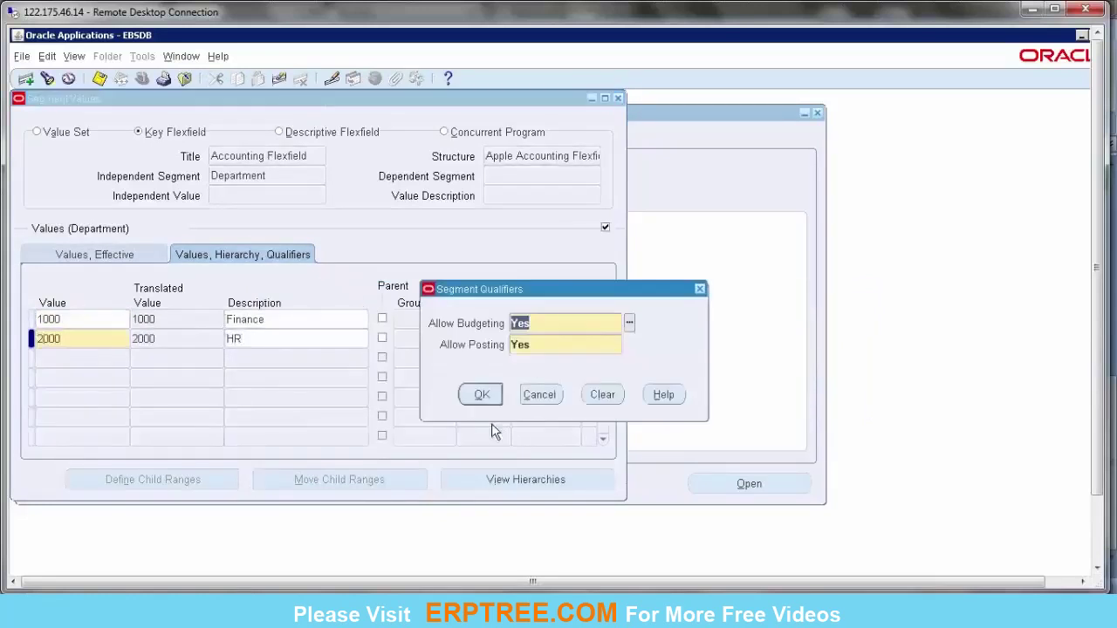
pyautogui.click(481, 395)
pyautogui.click(635, 391)
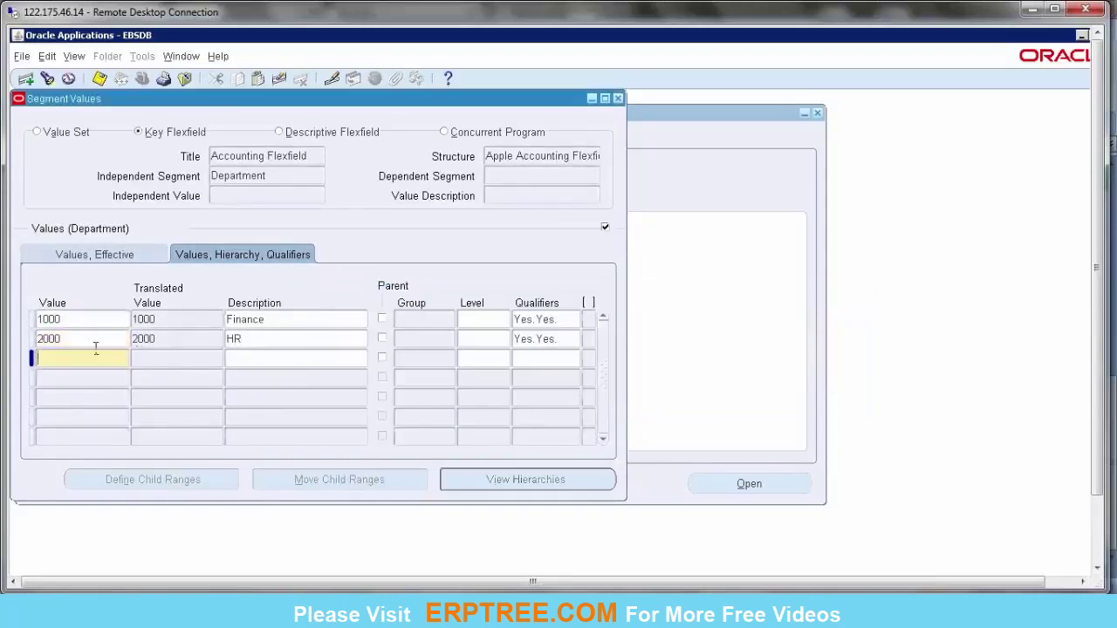
# Add Department value 3000 'Sales' with Yes/Yes budgeting and posting qualifiers
pyautogui.write('3000')
pyautogui.press('Tab')
pyautogui.write('S')
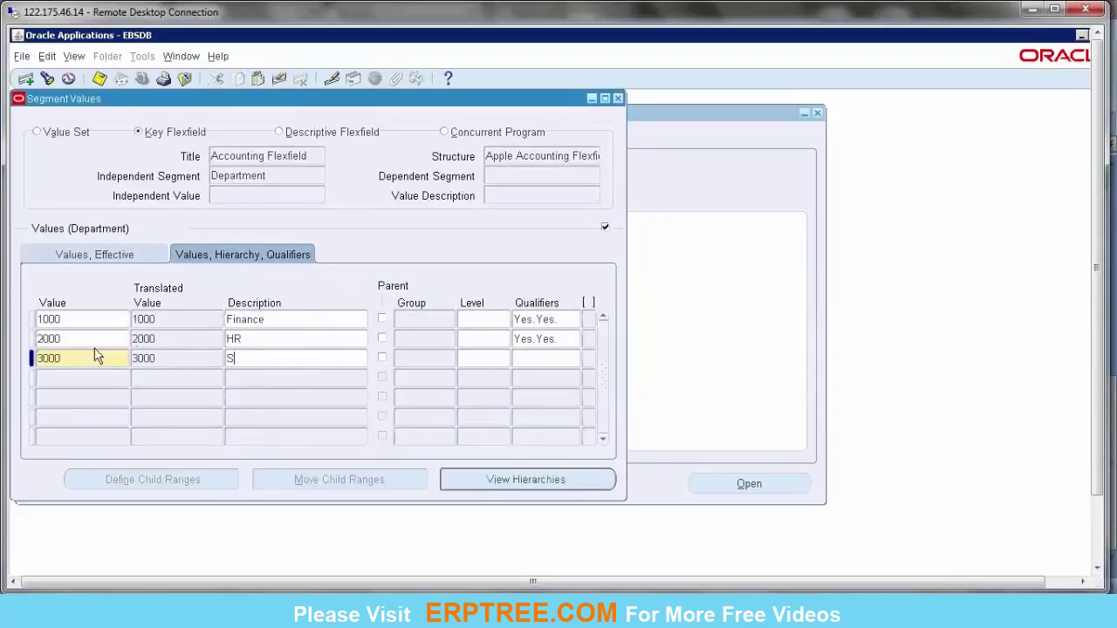
pyautogui.write('ales')
pyautogui.click(480, 397)
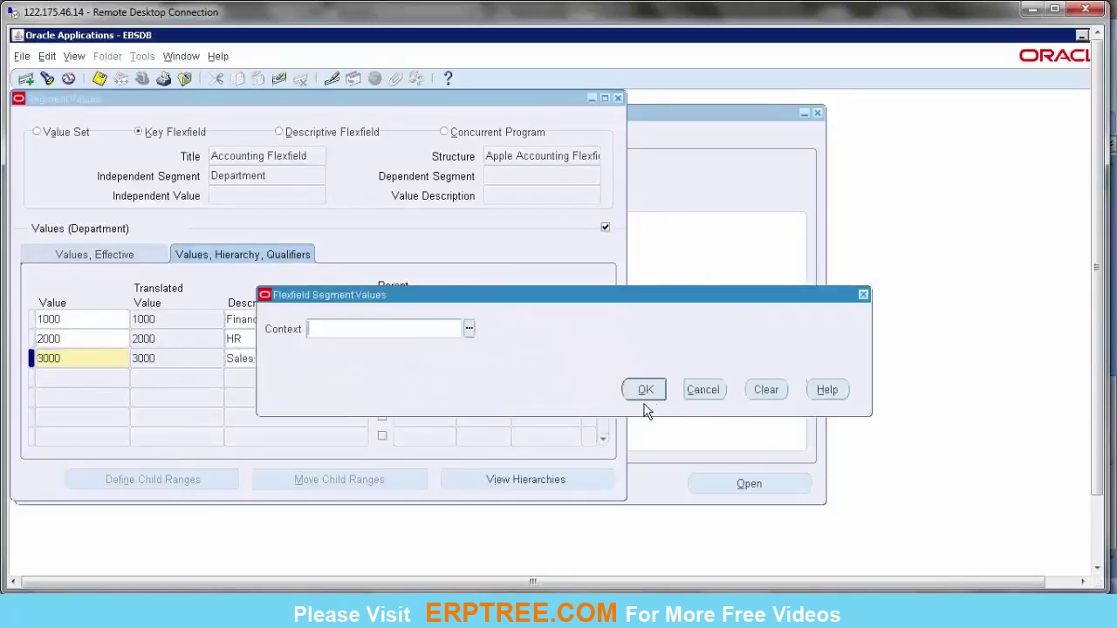
pyautogui.click(646, 391)
# Add 4000 'Marketing' with Yes/Yes qualifiers, then review value 1000's qualifiers unchanged
pyautogui.write('4000')
pyautogui.press('Tab')
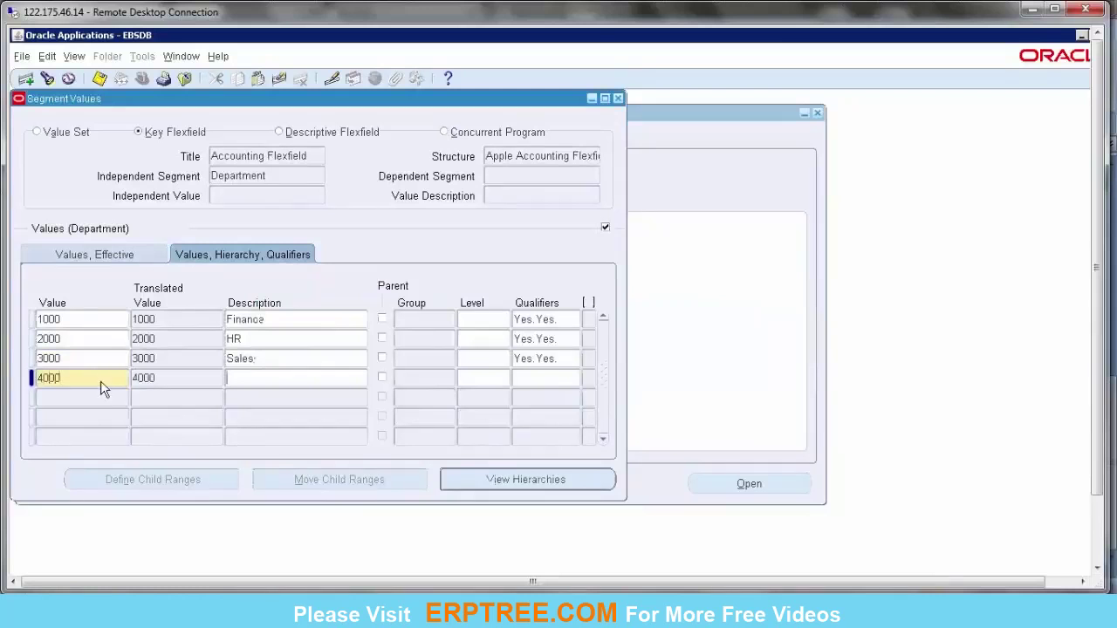
pyautogui.write('Marketing')
pyautogui.click(558, 378)
pyautogui.click(484, 392)
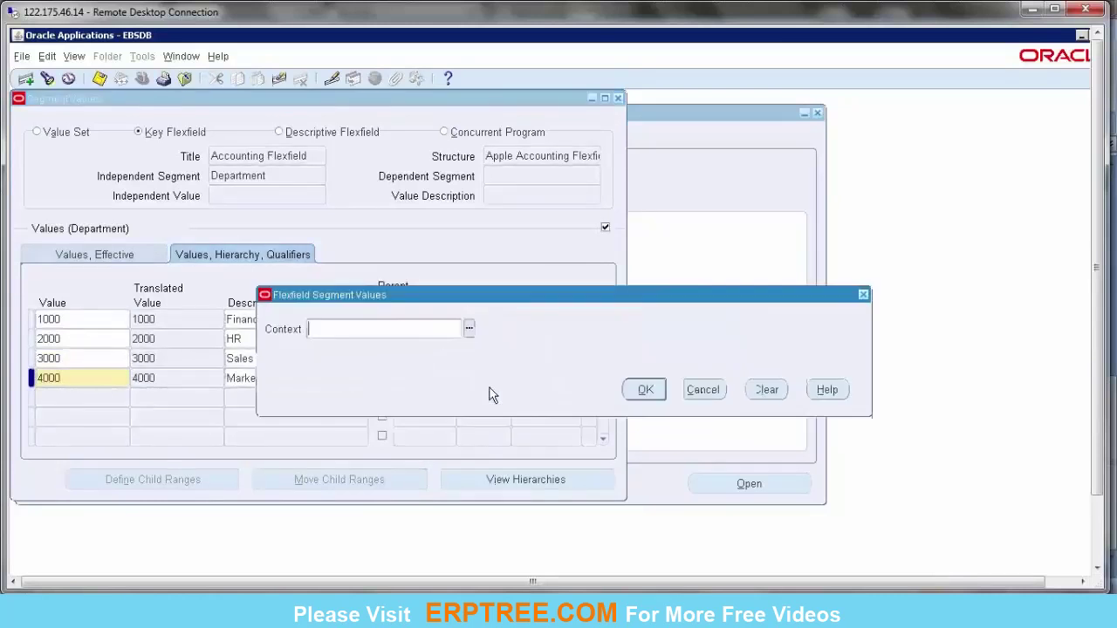
pyautogui.click(643, 395)
pyautogui.click(307, 378)
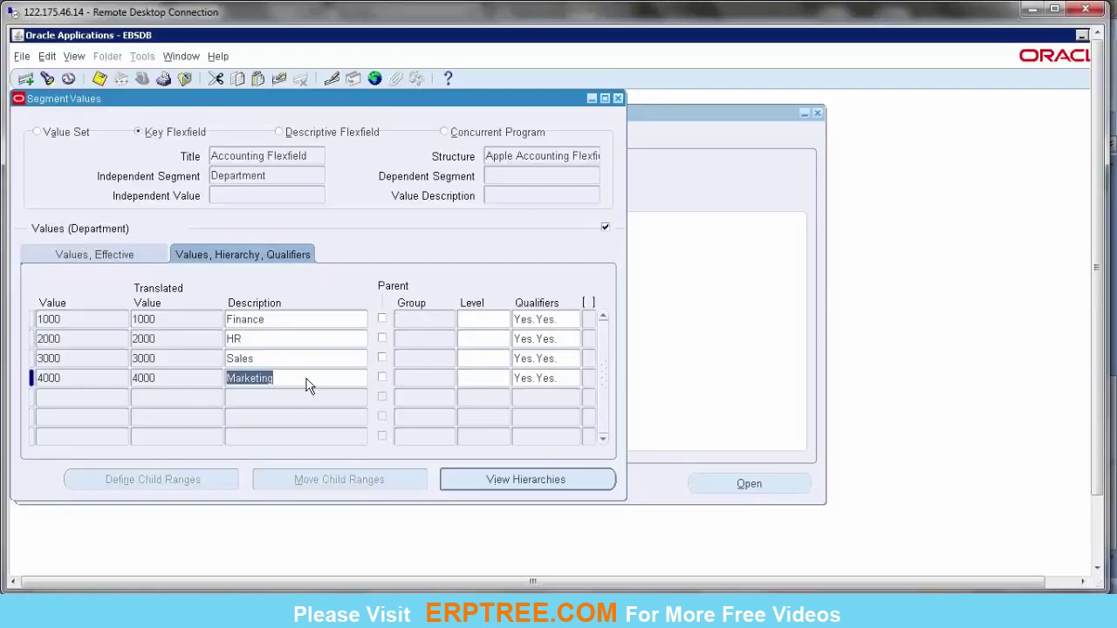
pyautogui.click(566, 320)
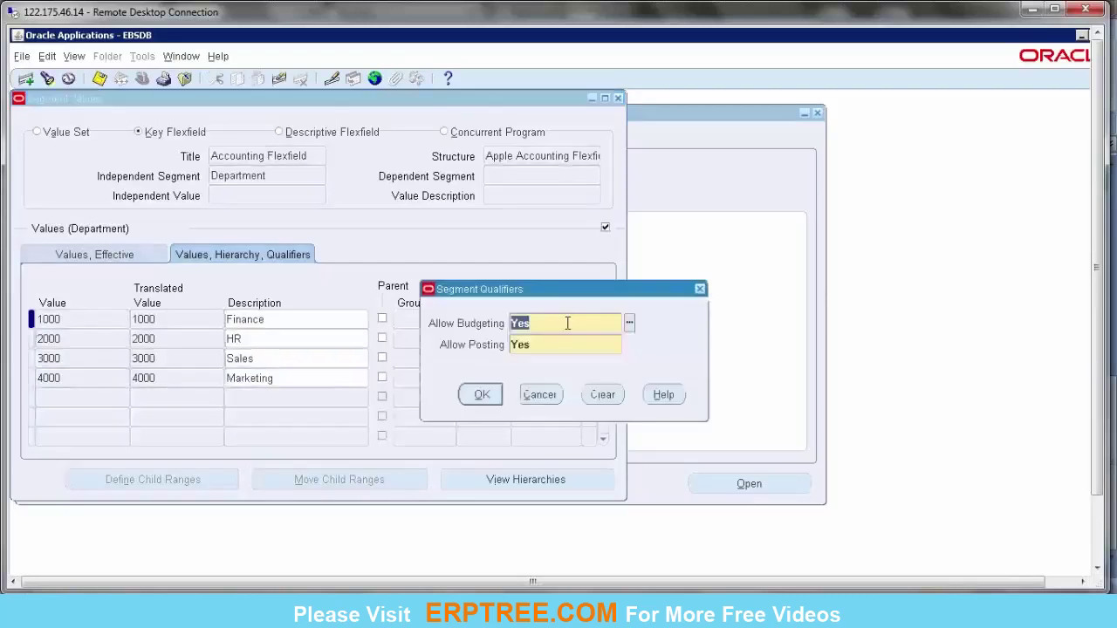
pyautogui.click(552, 398)
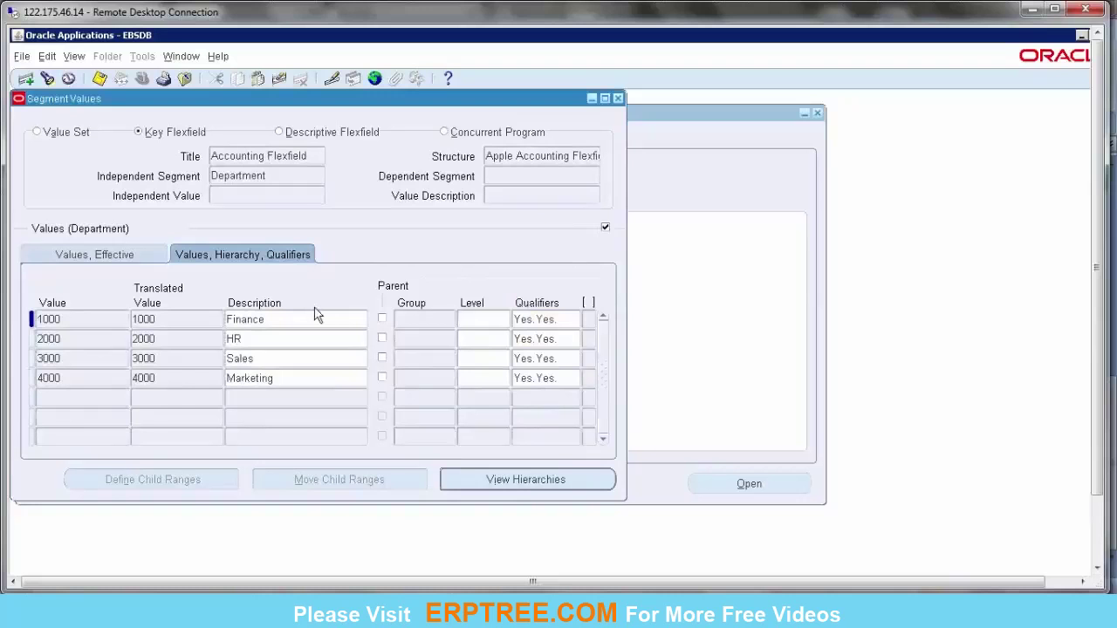
# Enter 'Account' in the Independent Segment field to switch to the Account segment
pyautogui.click(310, 324)
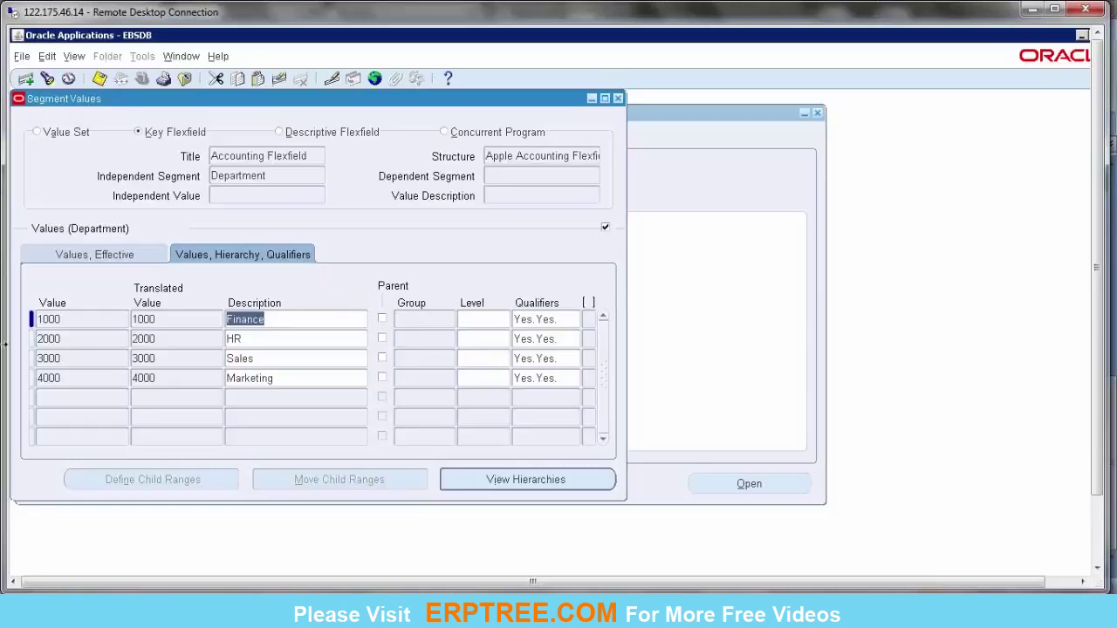
pyautogui.click(279, 179)
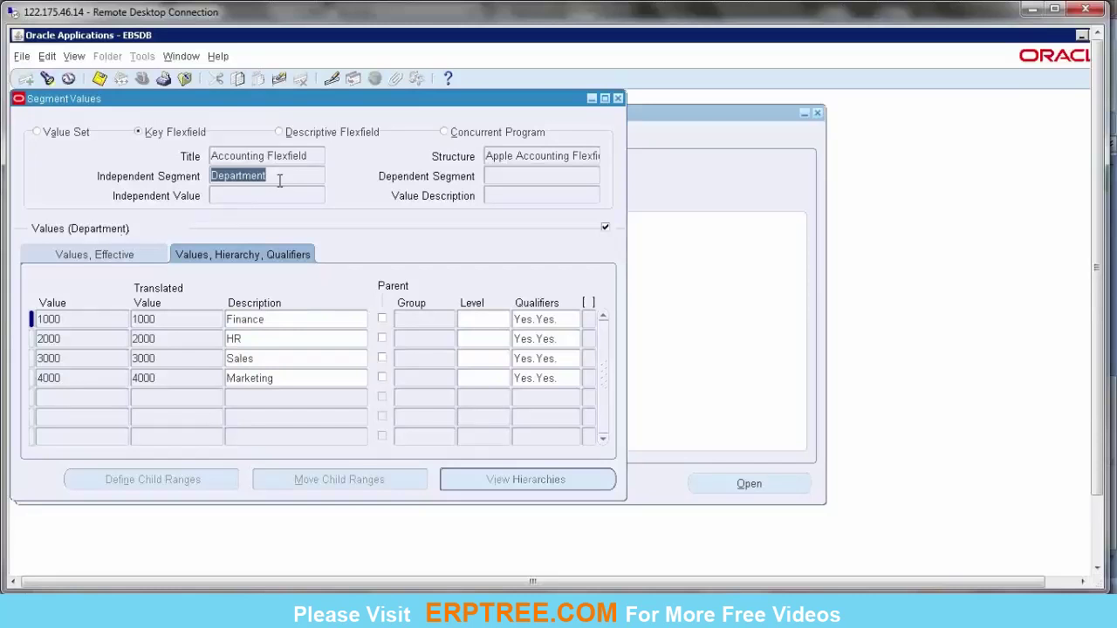
pyautogui.write('Account')
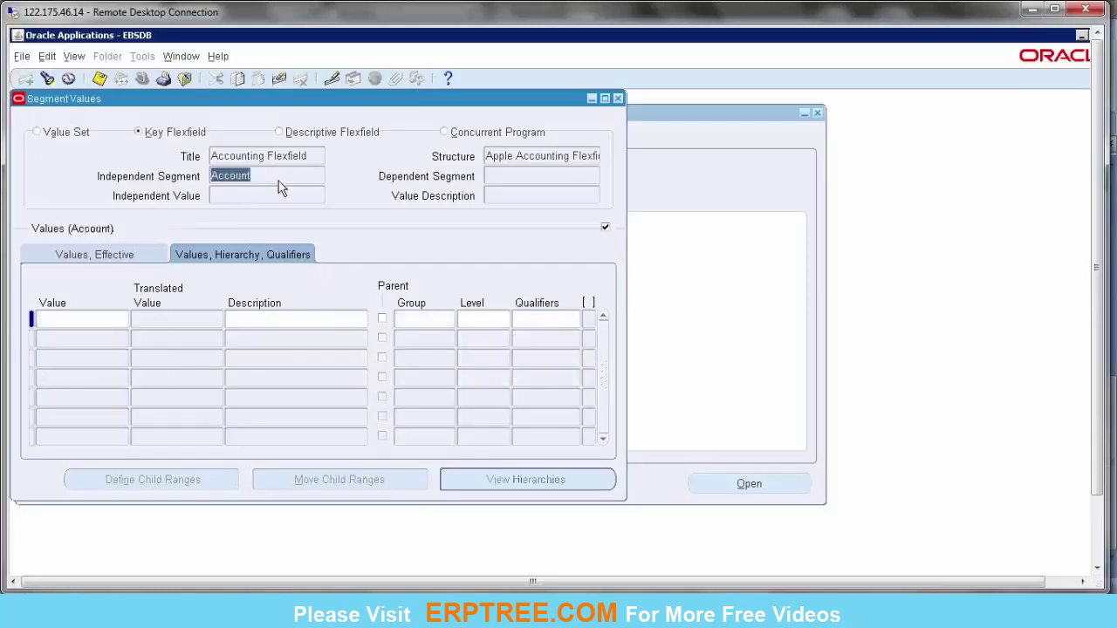
pyautogui.click(113, 322)
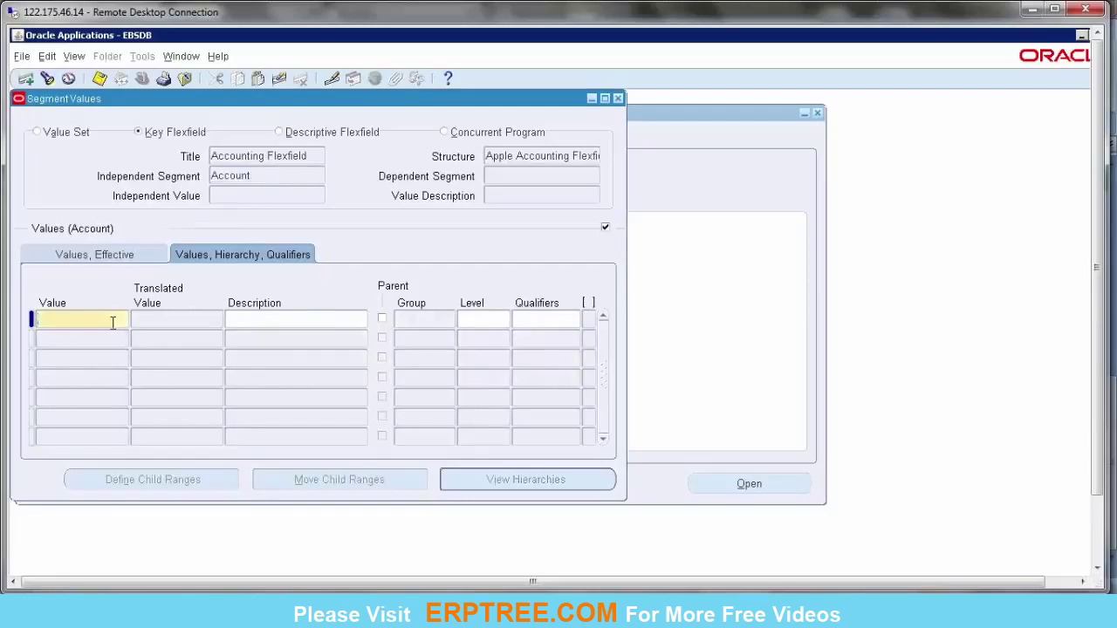
pyautogui.write('1000')
pyautogui.press('Tab')
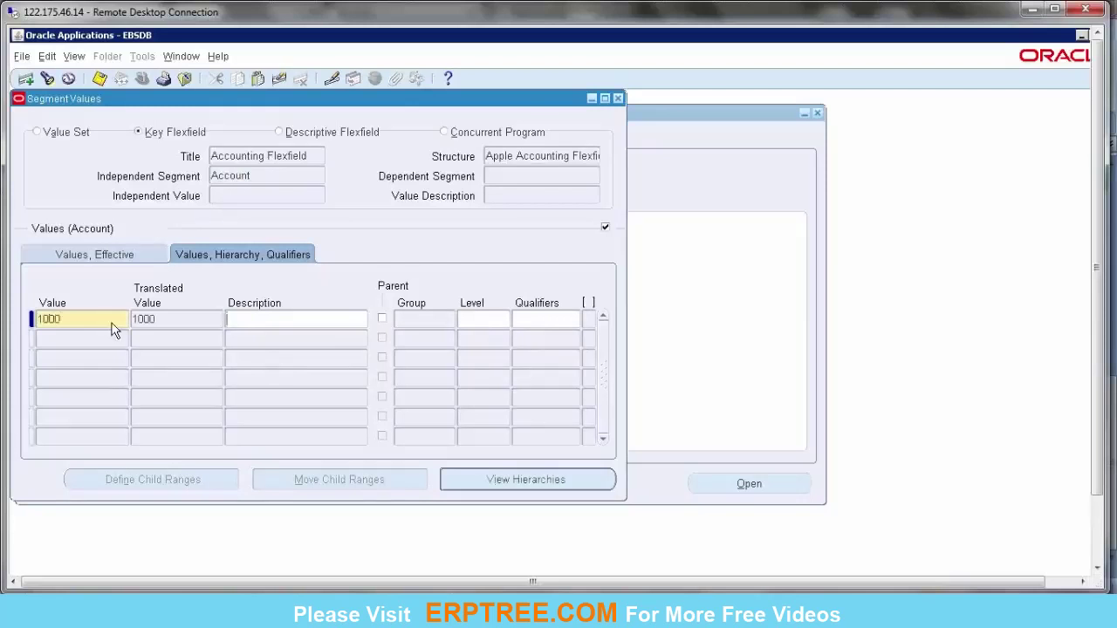
pyautogui.write('Cash')
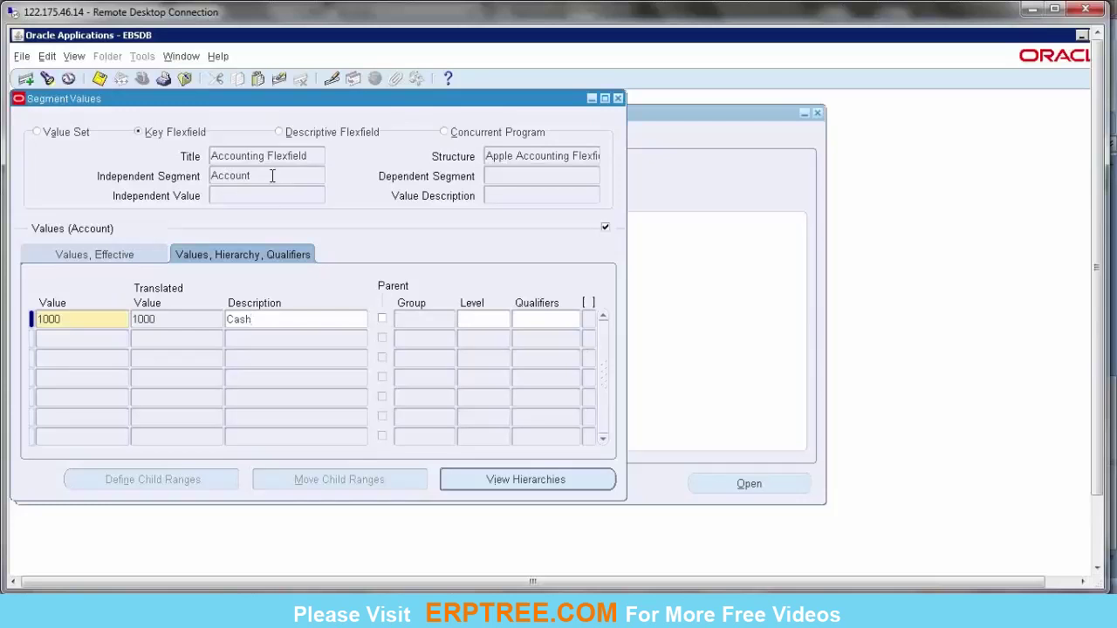
pyautogui.click(272, 175)
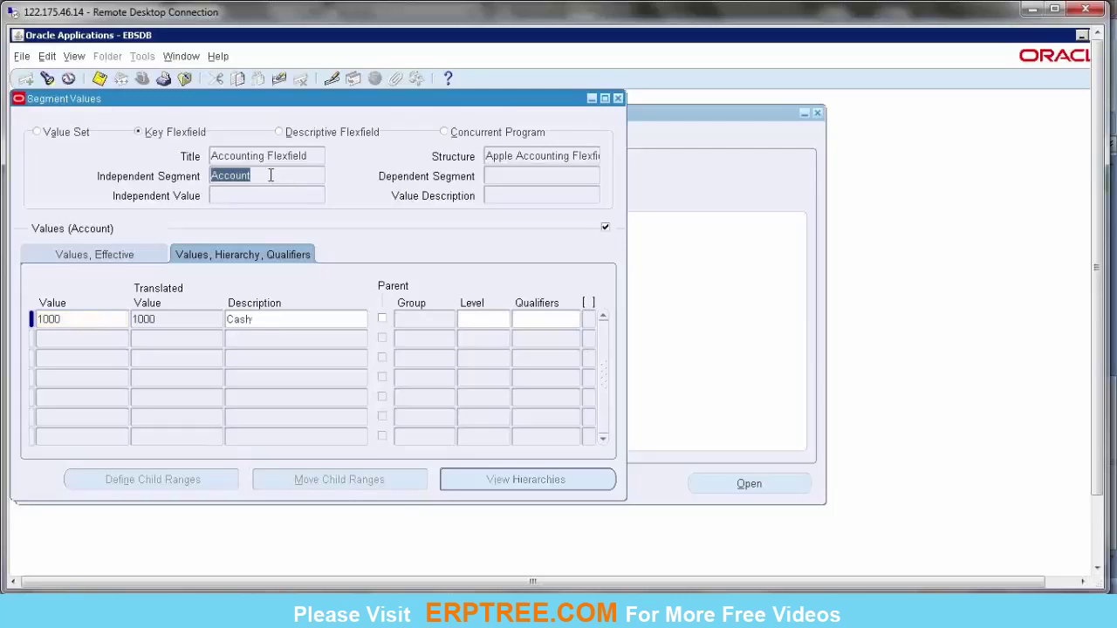
pyautogui.click(271, 176)
pyautogui.moveTo(266, 179); pyautogui.dragTo(190, 185)
pyautogui.doubleClick(214, 179)
pyautogui.click(257, 178)
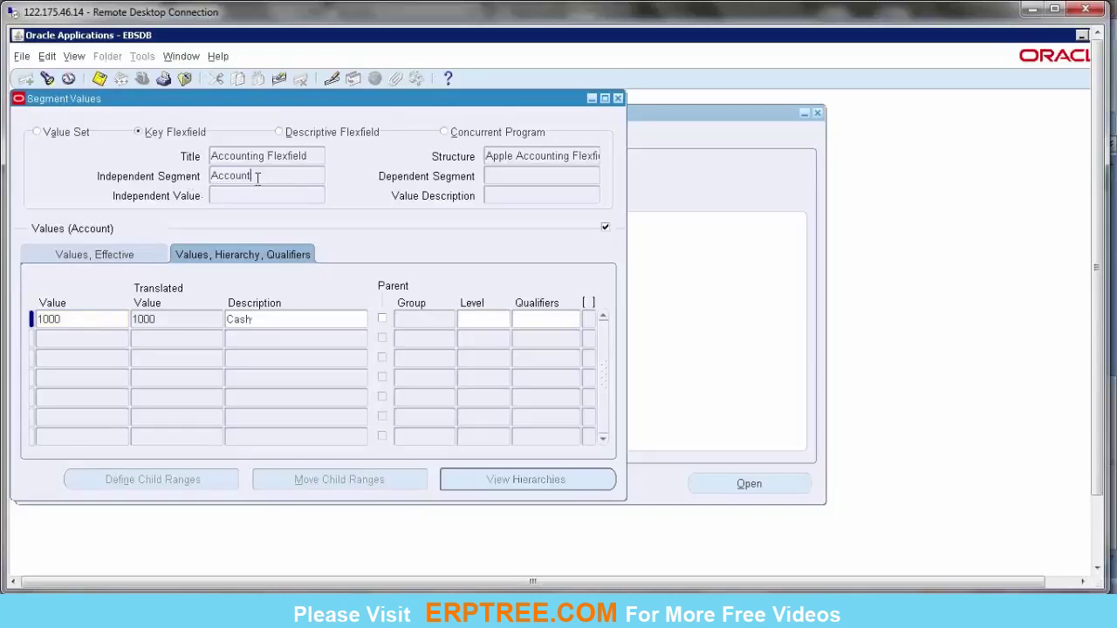
pyautogui.click(260, 321)
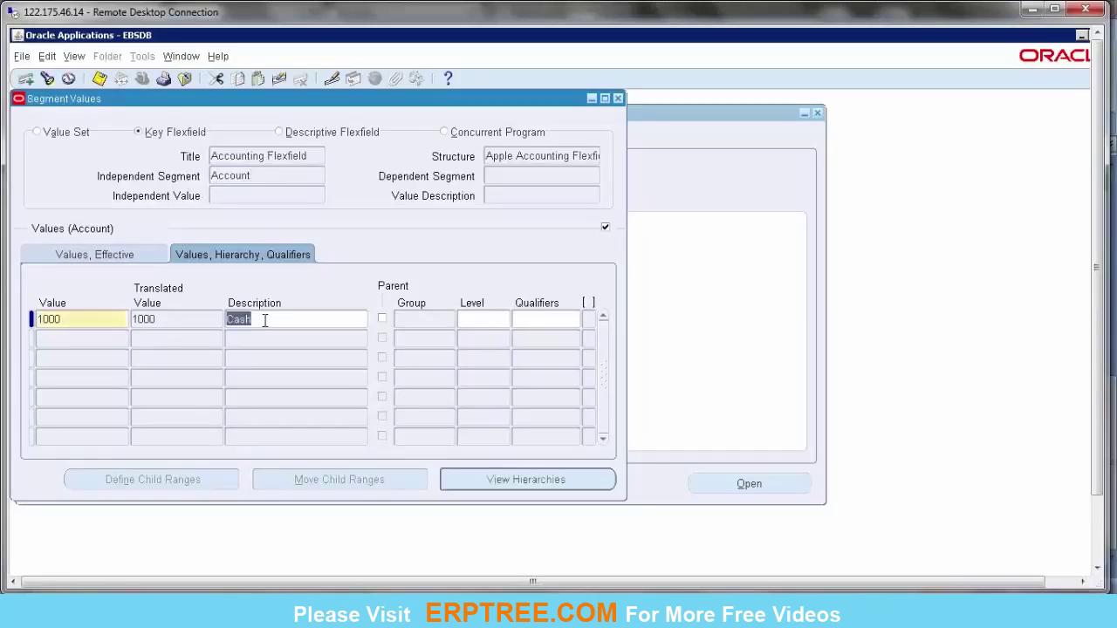
# Open account 1000 Cash's qualifiers, showing Expense with budgeting and posting Yes
pyautogui.click(547, 321)
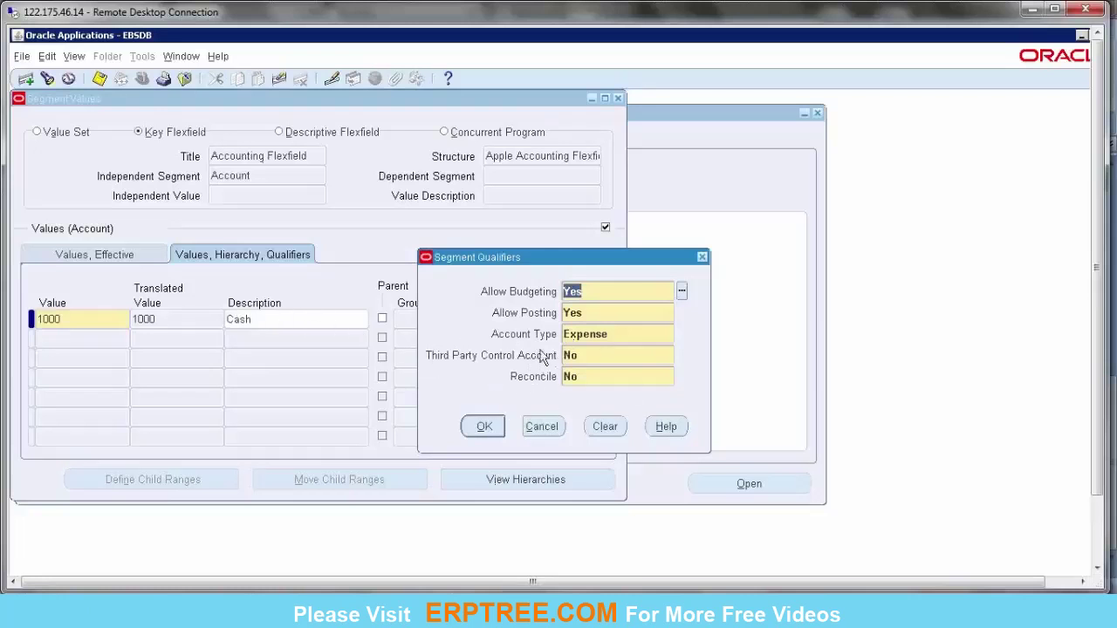
# In Notepad, list Expense, Revenue, Assets, Liabilities and Owners Equity on separate lines
pyautogui.click(19, 611)
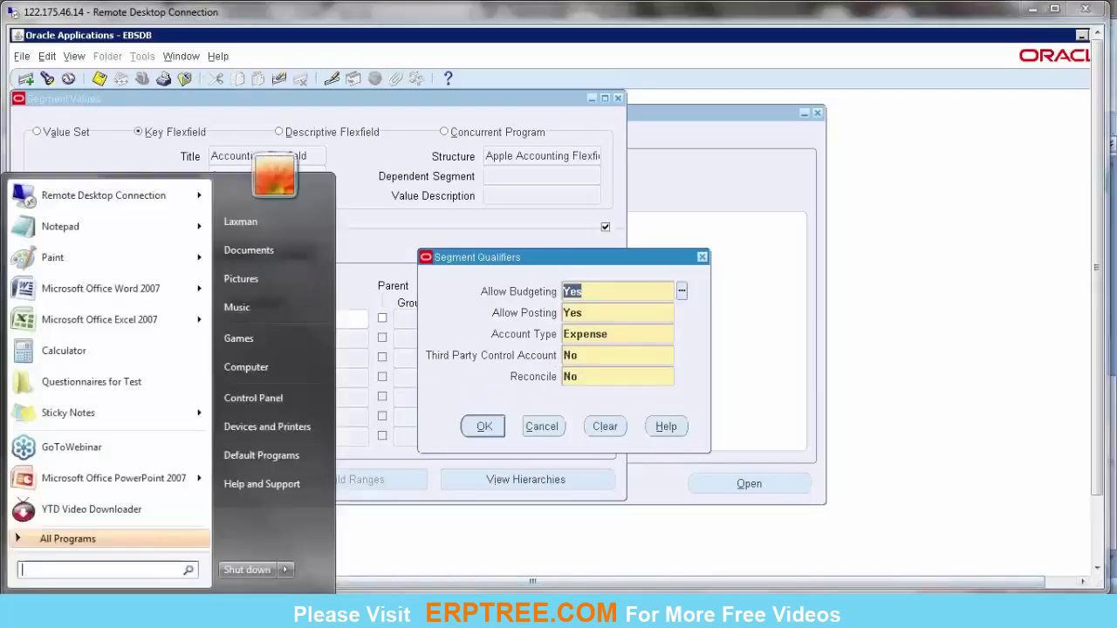
pyautogui.click(103, 233)
pyautogui.moveTo(462, 179); pyautogui.dragTo(738, 410)
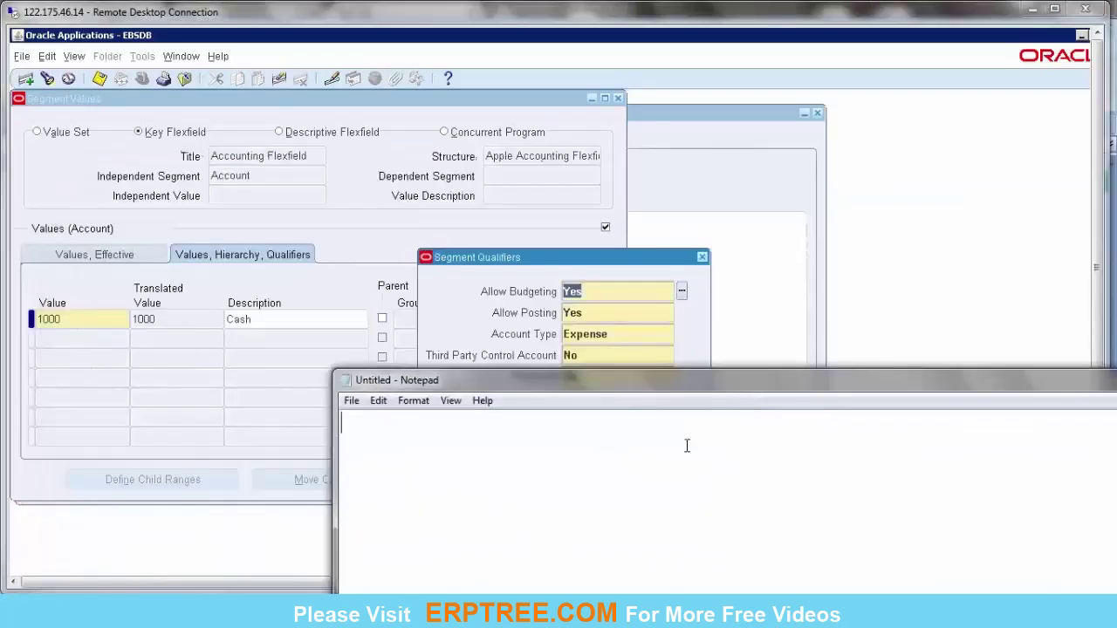
pyautogui.write('Expense')
pyautogui.press('Return')
pyautogui.write('Revenue')
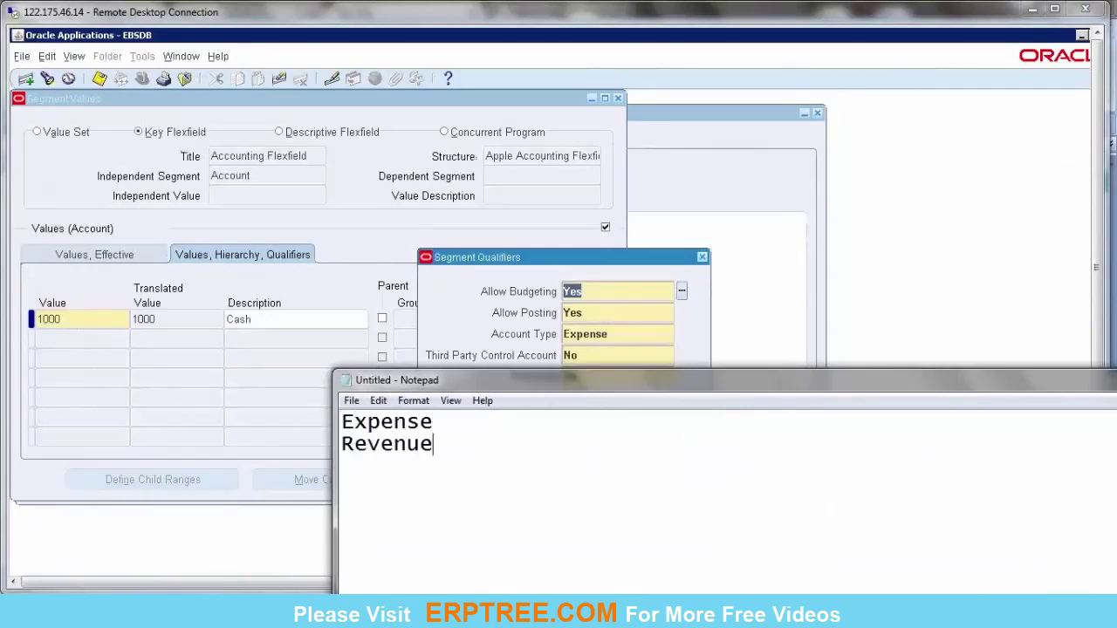
pyautogui.press('Return')
pyautogui.write('Assets')
pyautogui.press('Return')
pyautogui.write('L')
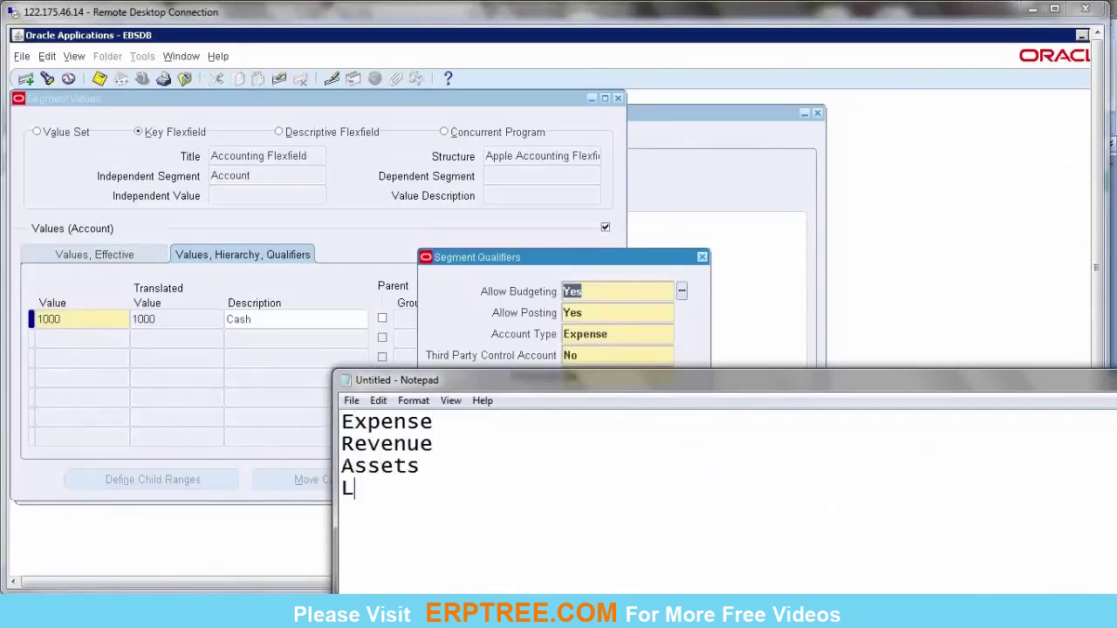
pyautogui.write('iabilities')
pyautogui.press('Return')
pyautogui.write('Owners')
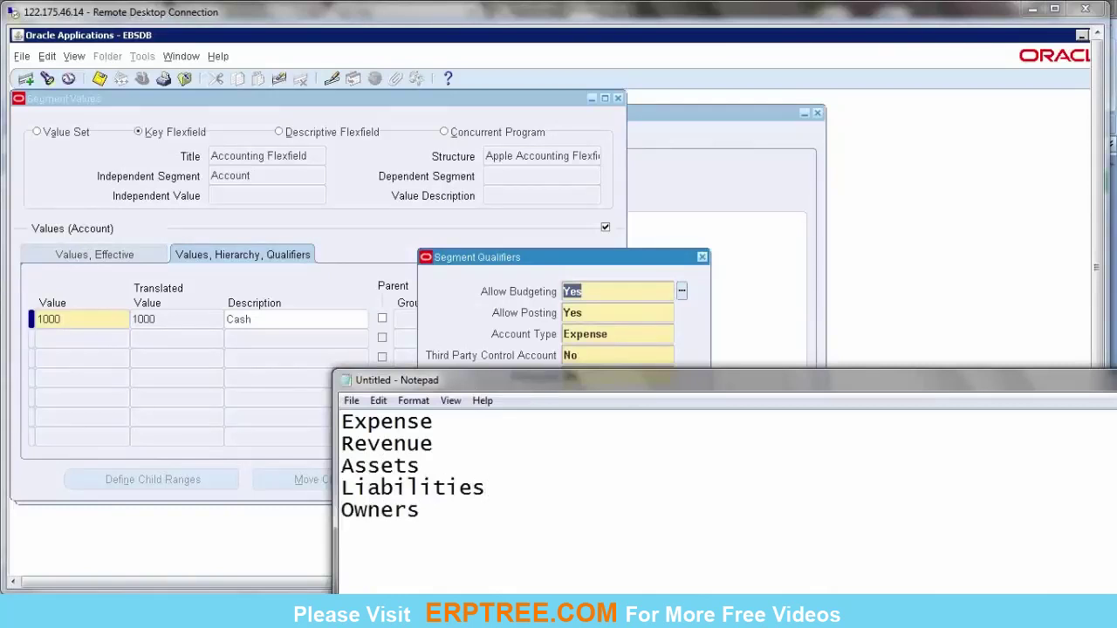
pyautogui.write(' Equity')
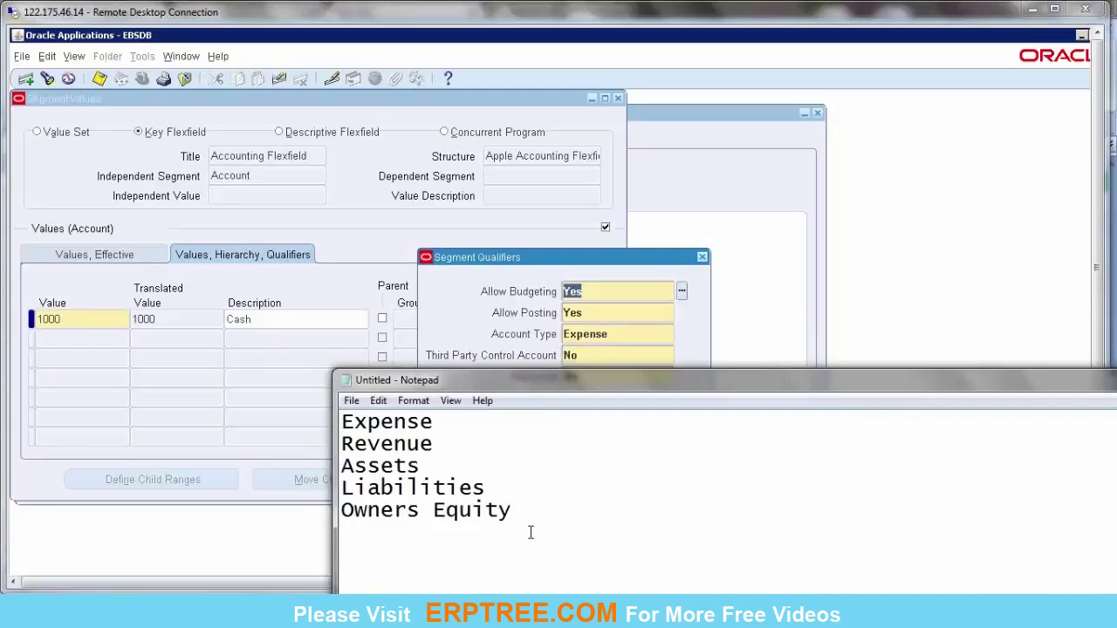
# Select the five account types and minimize Notepad to return to Oracle
pyautogui.moveTo(515, 512); pyautogui.dragTo(448, 350)
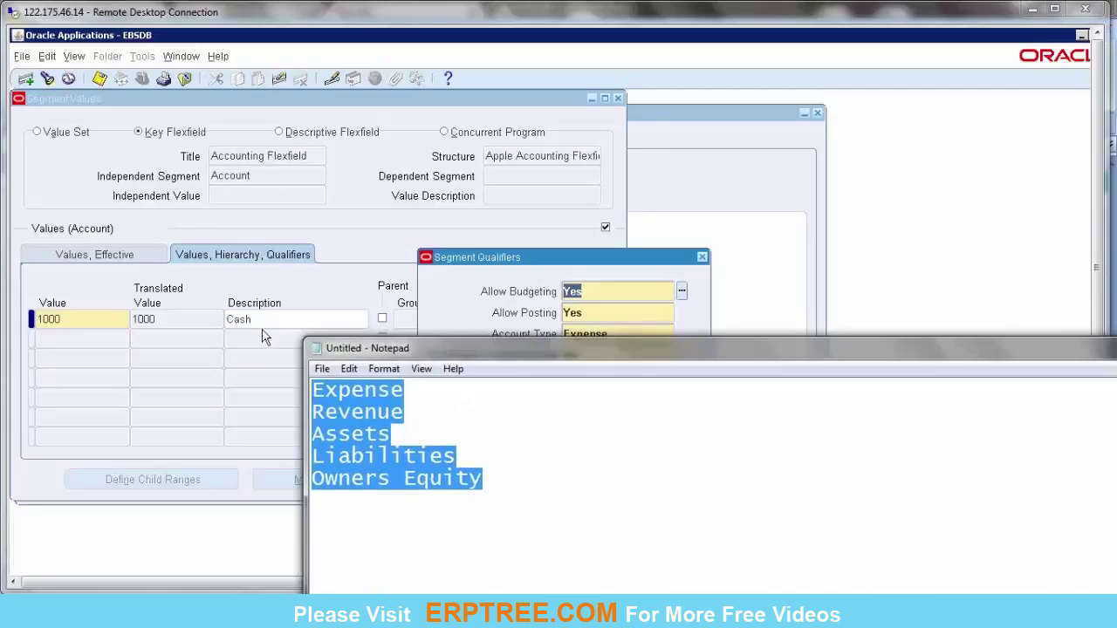
pyautogui.moveTo(506, 477); pyautogui.dragTo(300, 393)
pyautogui.click(391, 273)
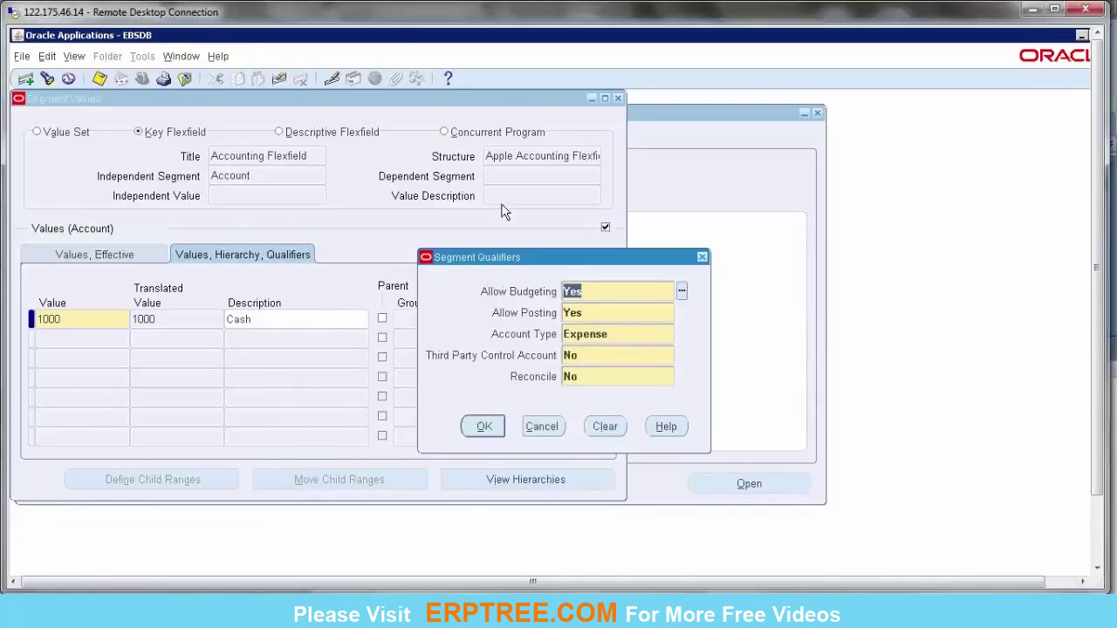
# Change account 1000 Cash's Account Type to Asset, keep budgeting and posting Yes, and confirm
pyautogui.moveTo(523, 255); pyautogui.dragTo(500, 197)
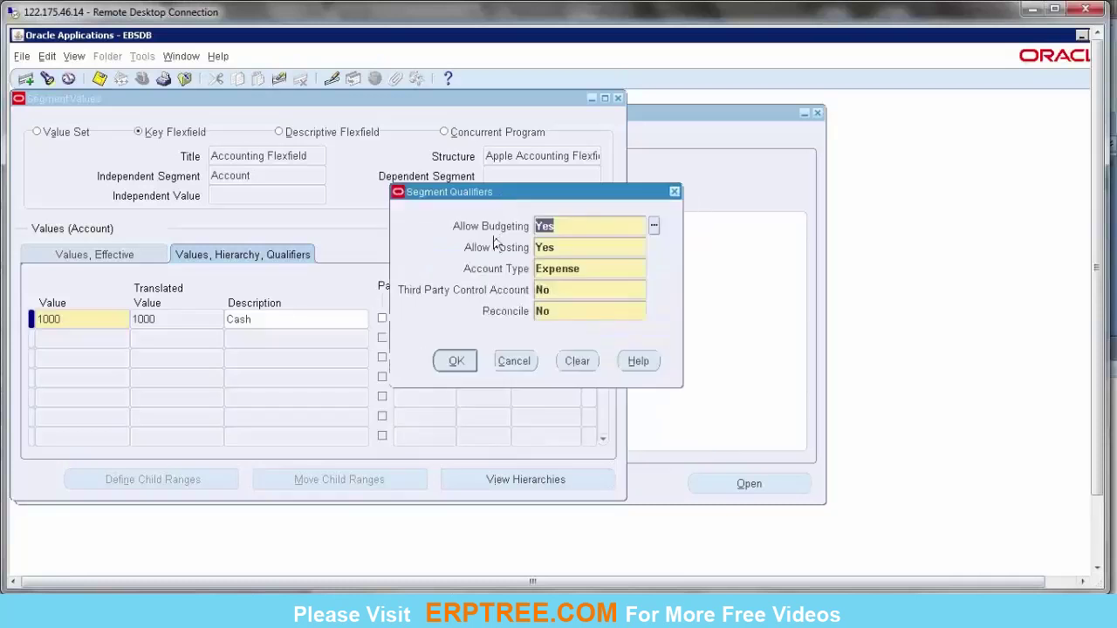
pyautogui.click(617, 269)
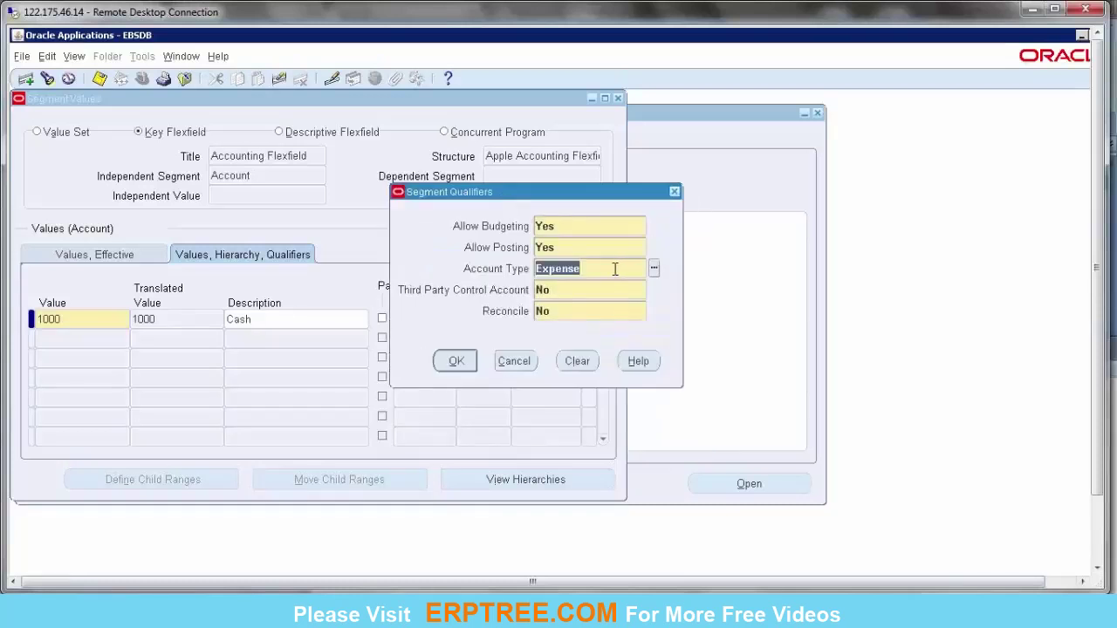
pyautogui.click(652, 270)
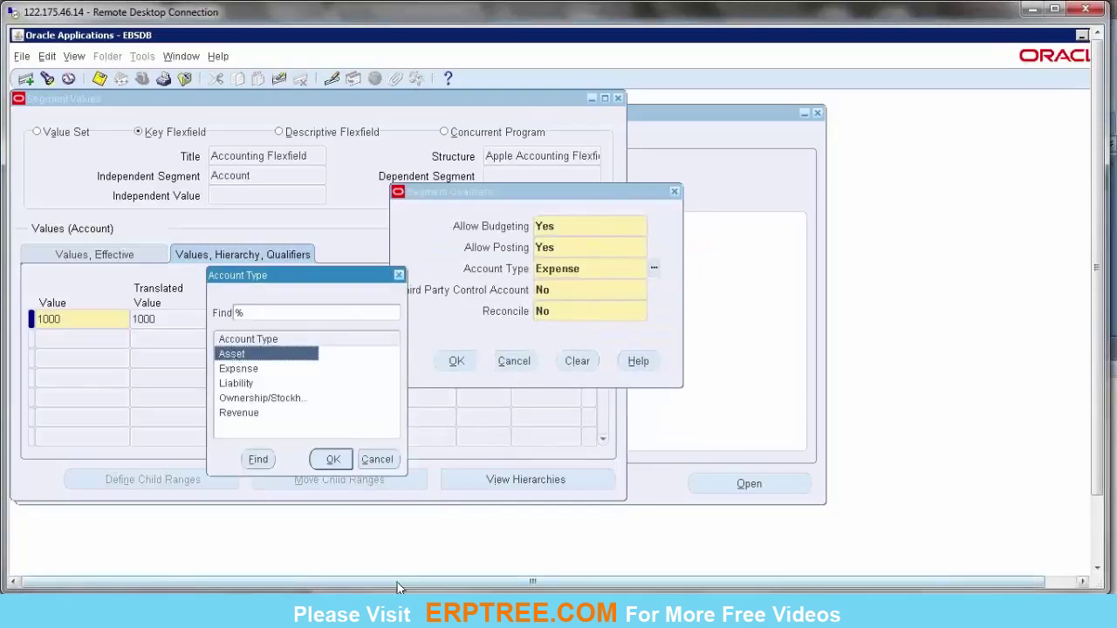
pyautogui.click(334, 461)
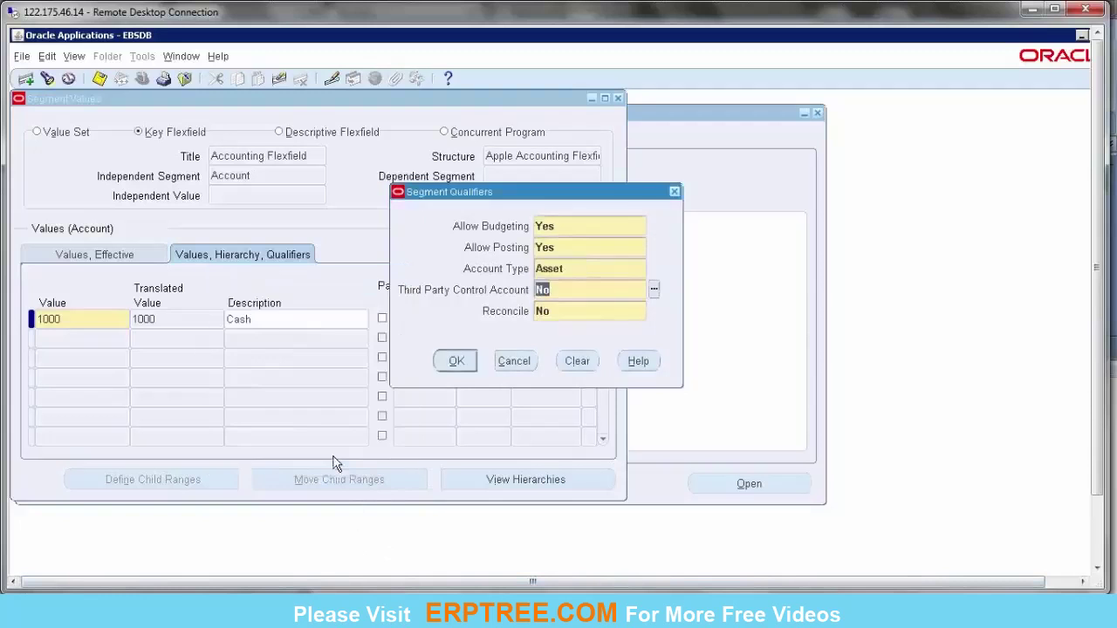
pyautogui.moveTo(518, 193); pyautogui.dragTo(671, 201)
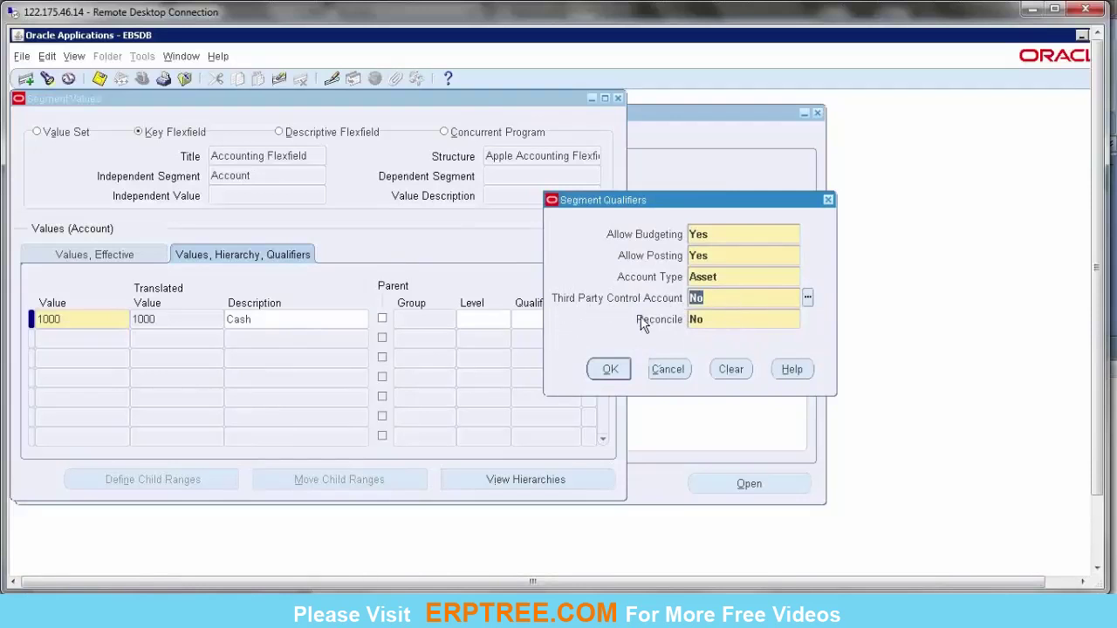
pyautogui.click(724, 236)
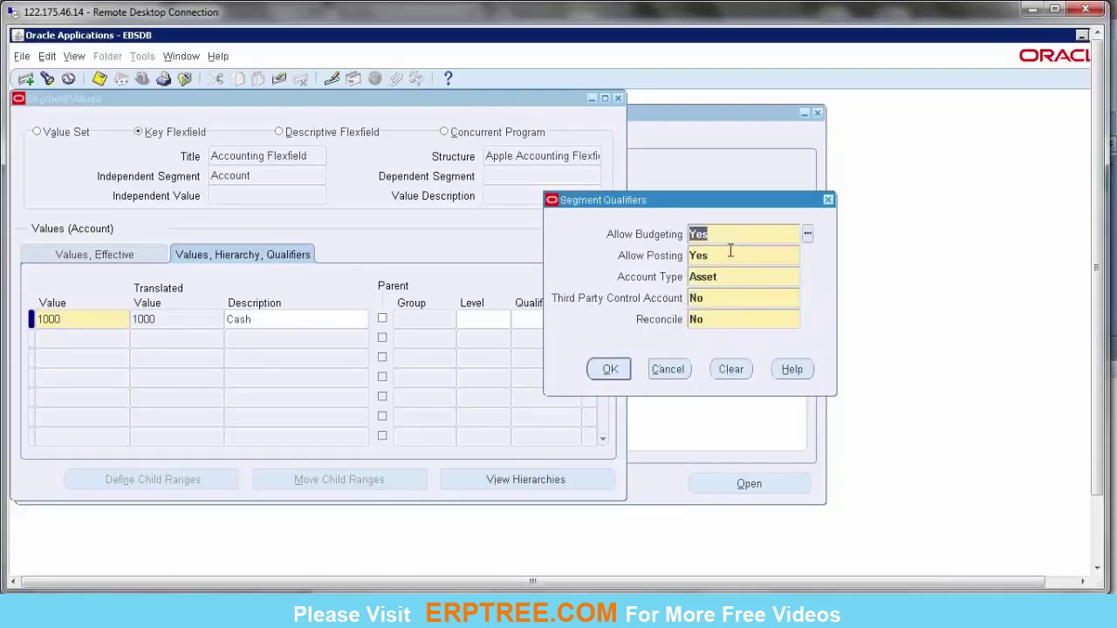
pyautogui.click(729, 253)
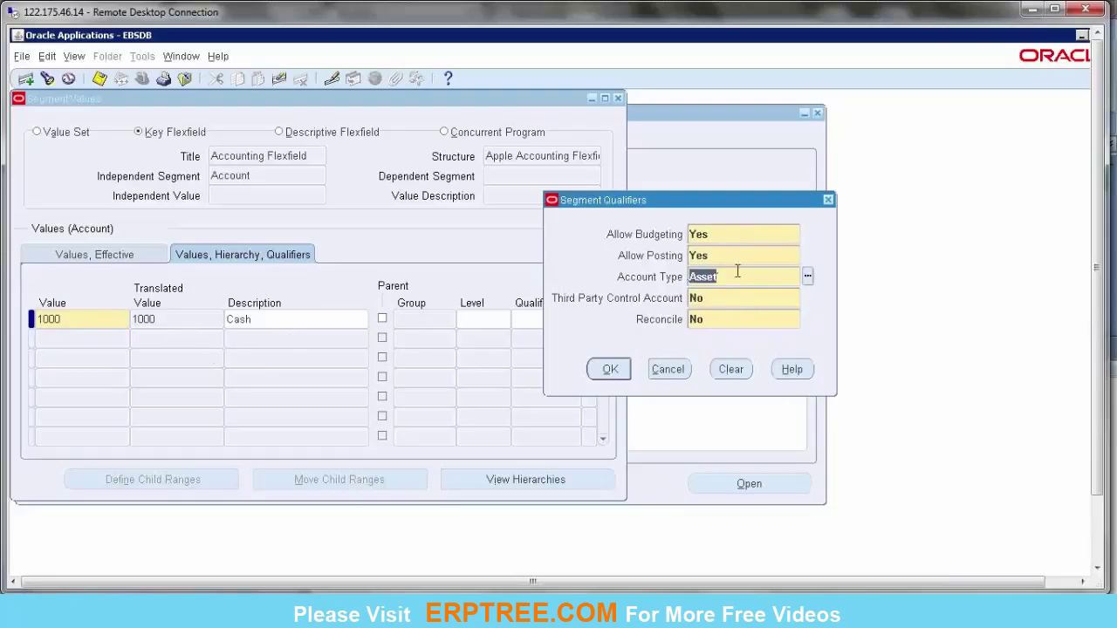
pyautogui.click(610, 372)
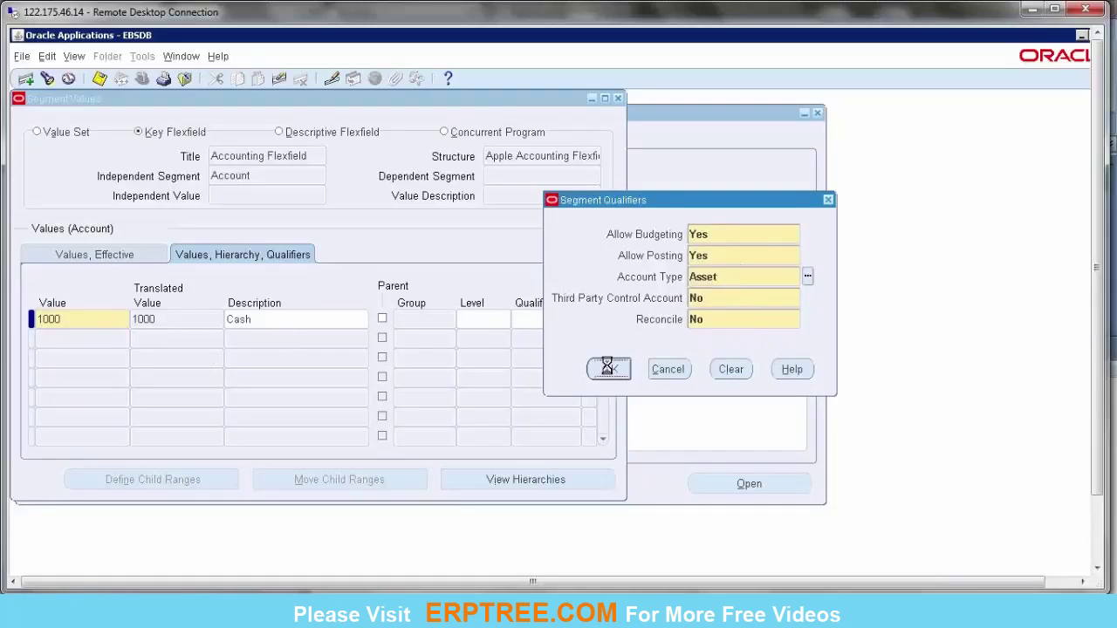
pyautogui.click(646, 390)
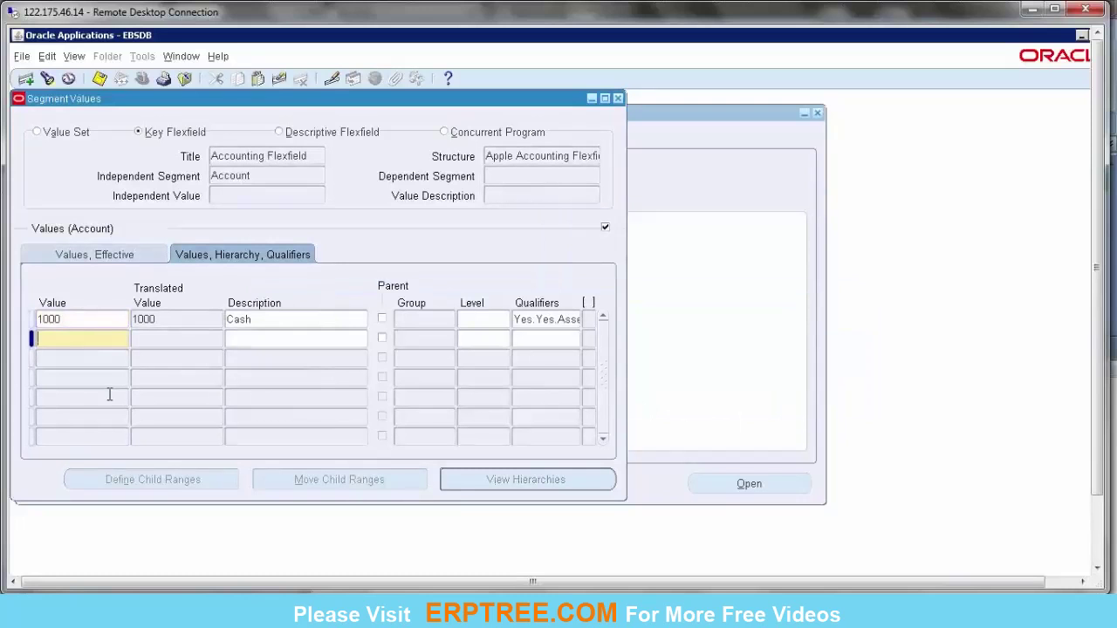
# Enter a new account value 2000 with description Salaries
pyautogui.write('2000')
pyautogui.press('Tab')
pyautogui.write('E')
pyautogui.press('BackSpace')
pyautogui.write('Salaries')
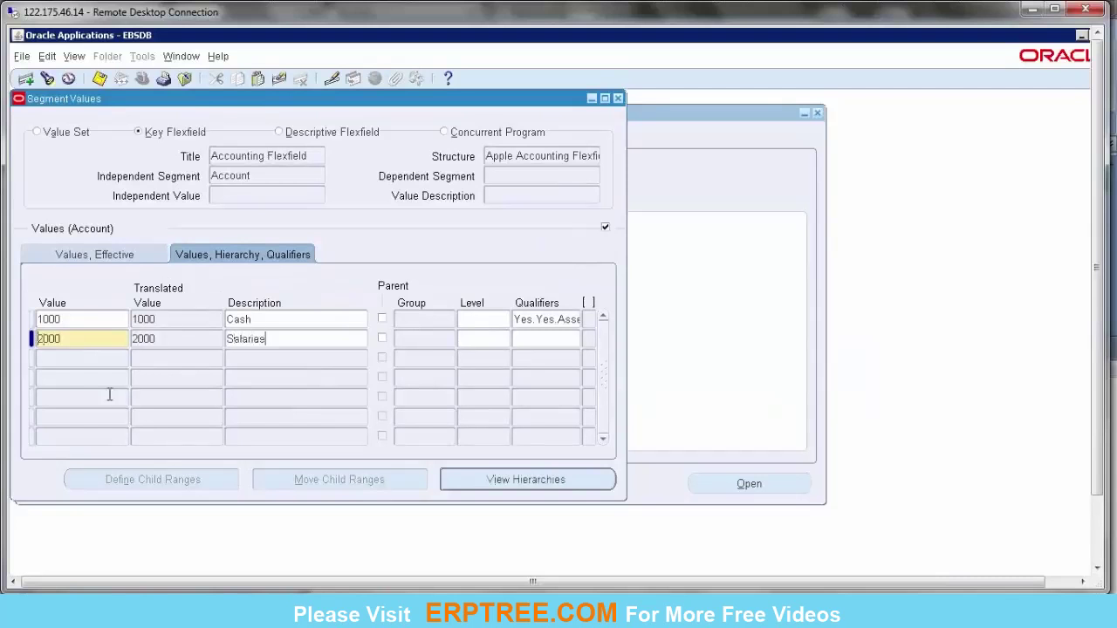
# Accept Expense qualifiers with budgeting and posting Yes for 2000, then restore the Notepad list
pyautogui.click(529, 339)
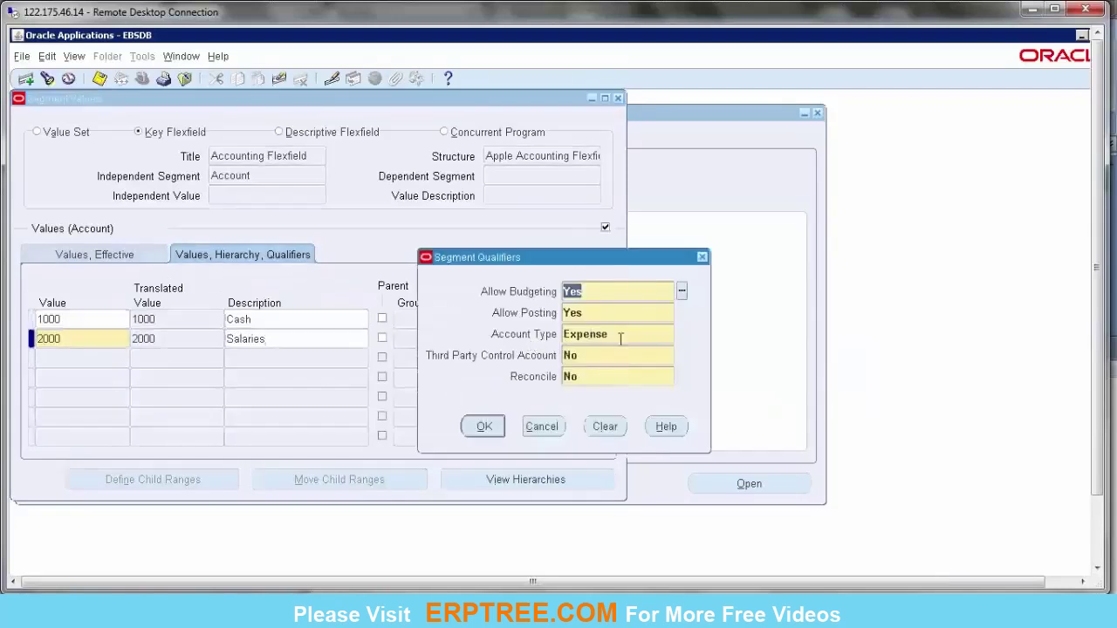
pyautogui.moveTo(595, 263); pyautogui.dragTo(596, 177)
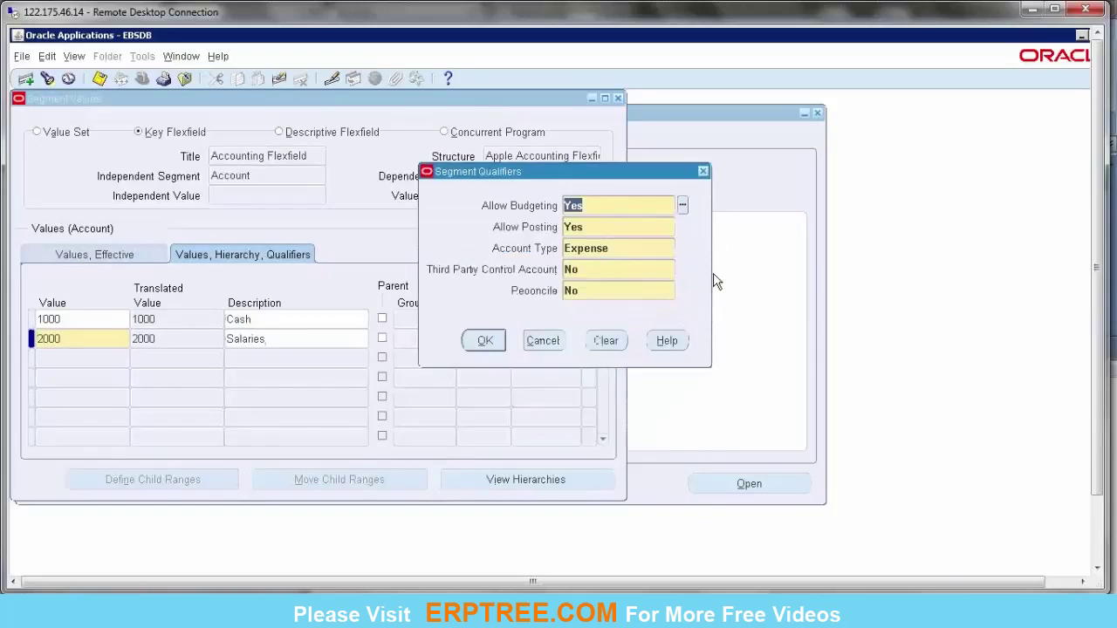
pyautogui.click(624, 252)
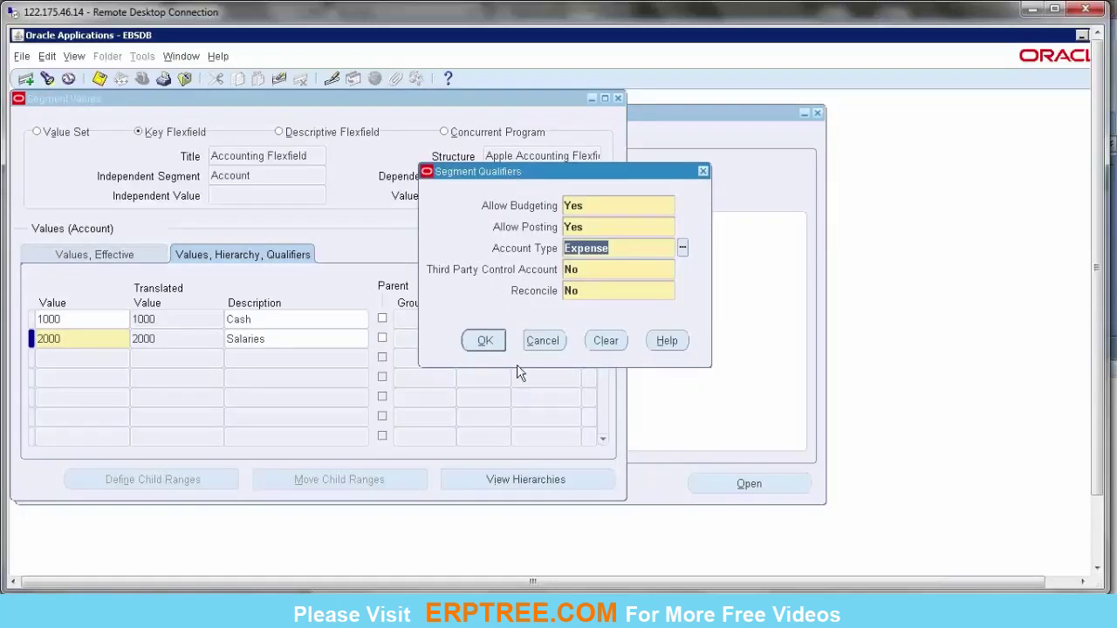
pyautogui.click(485, 342)
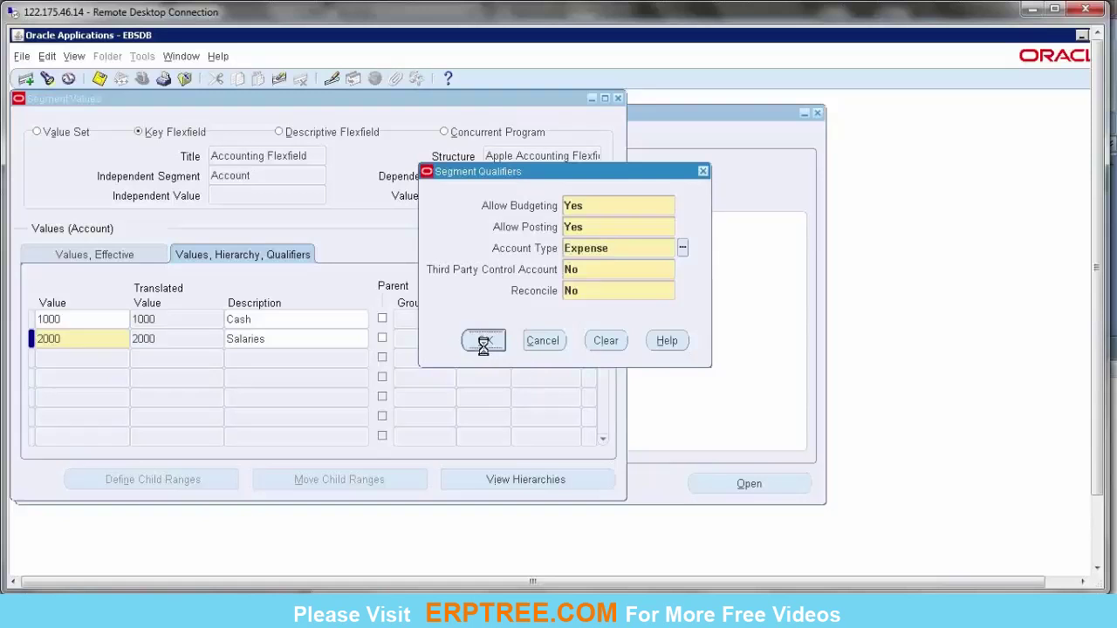
pyautogui.click(646, 391)
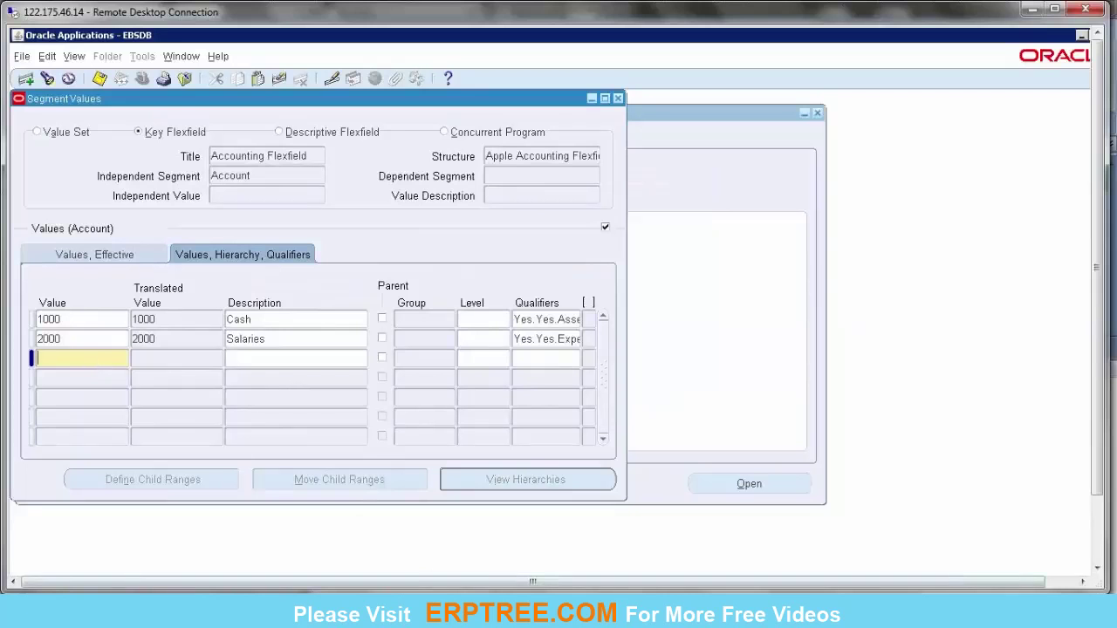
pyautogui.click(432, 615)
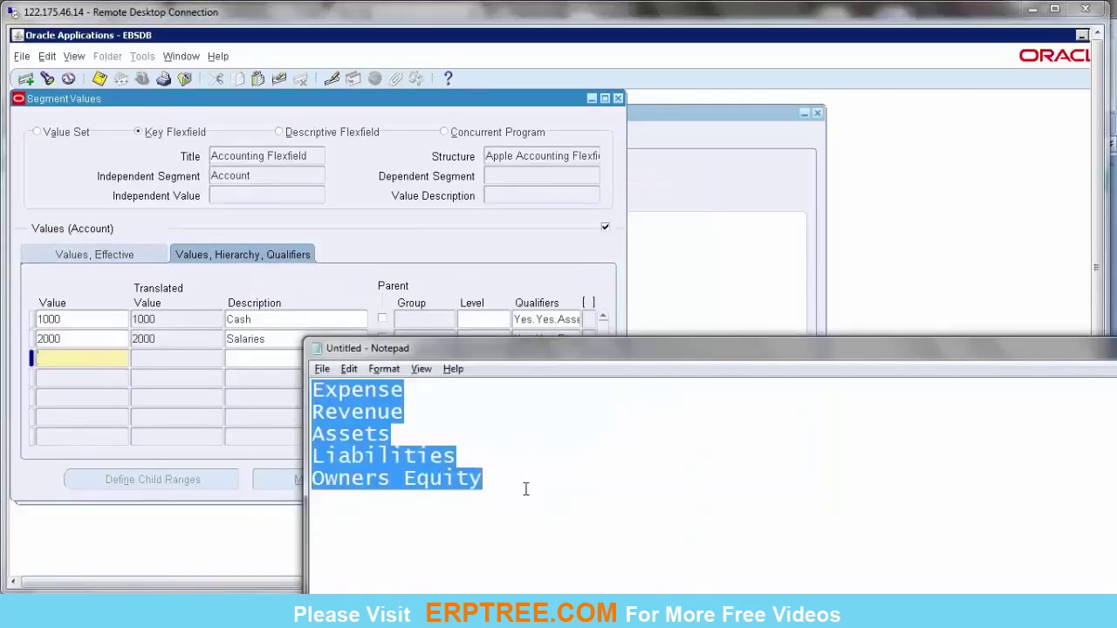
# Type the note 'Retained Earnings (Revenue-Expense = Net Income (Retained Earn))' in Notepad
pyautogui.write('Ret')
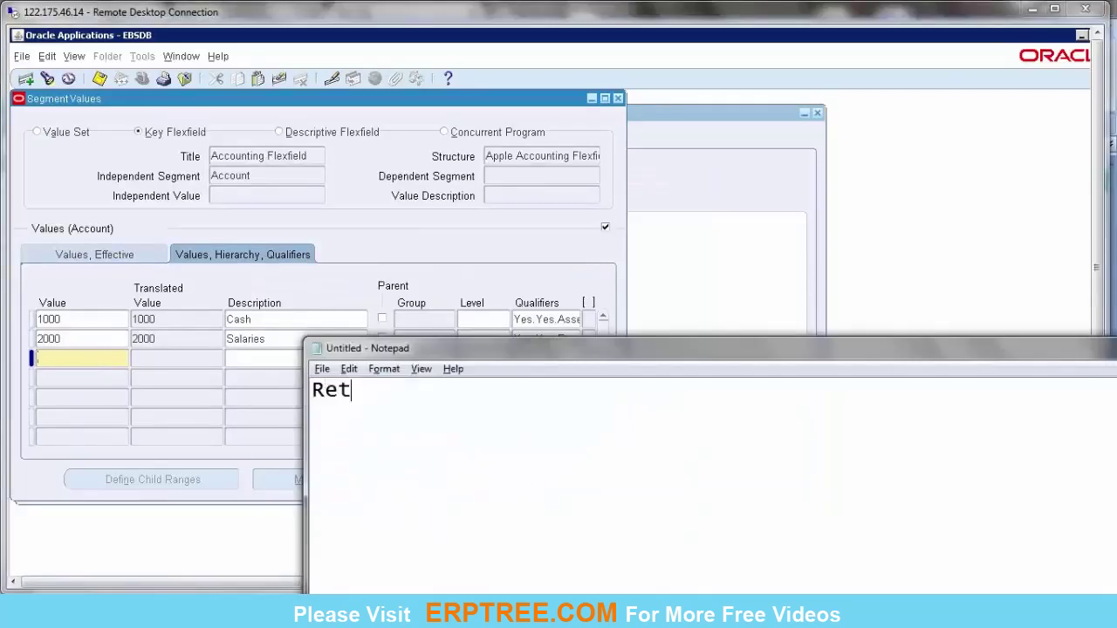
pyautogui.write('ained Ear')
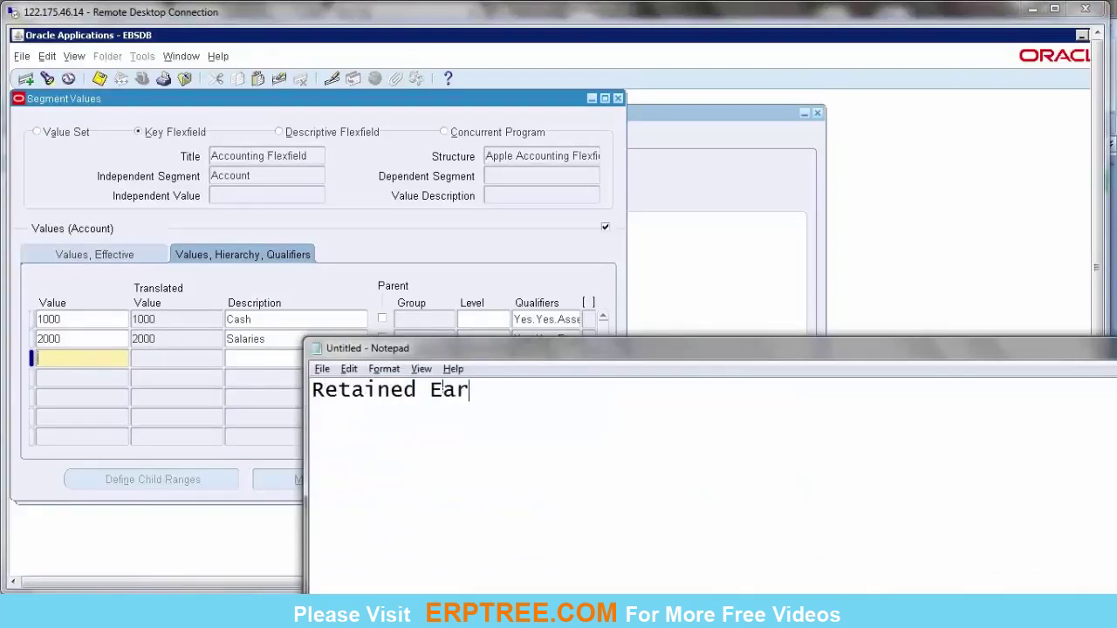
pyautogui.write('nings')
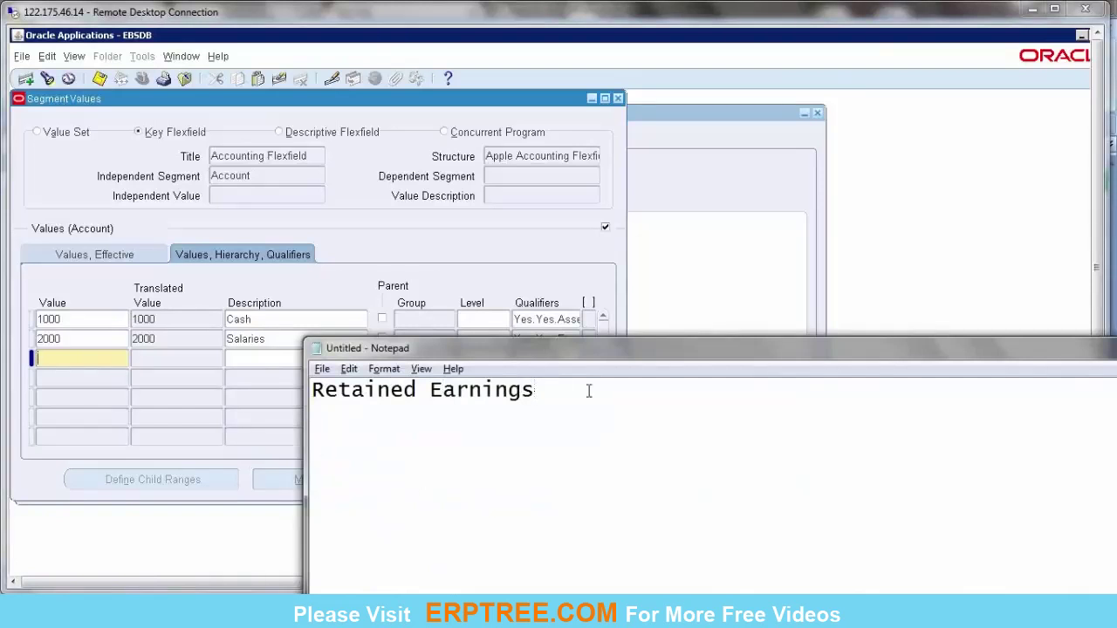
pyautogui.write(' (Revenue-')
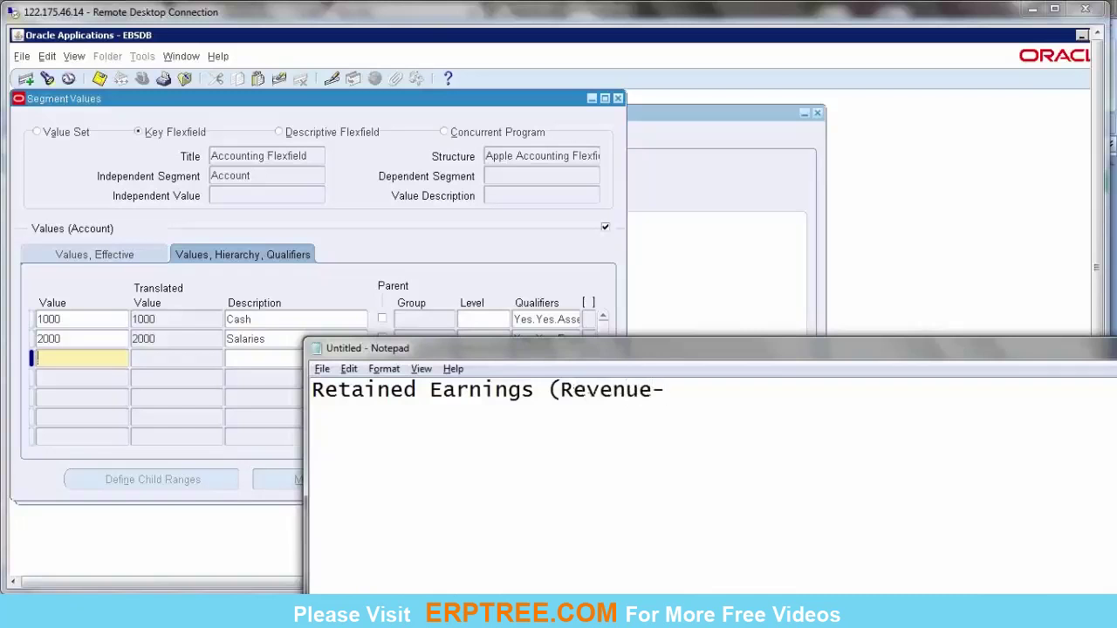
pyautogui.write('Ex')
pyautogui.write('pense')
pyautogui.write(' = Net')
pyautogui.write(' Income')
pyautogui.write(' (')
pyautogui.write('Retained ')
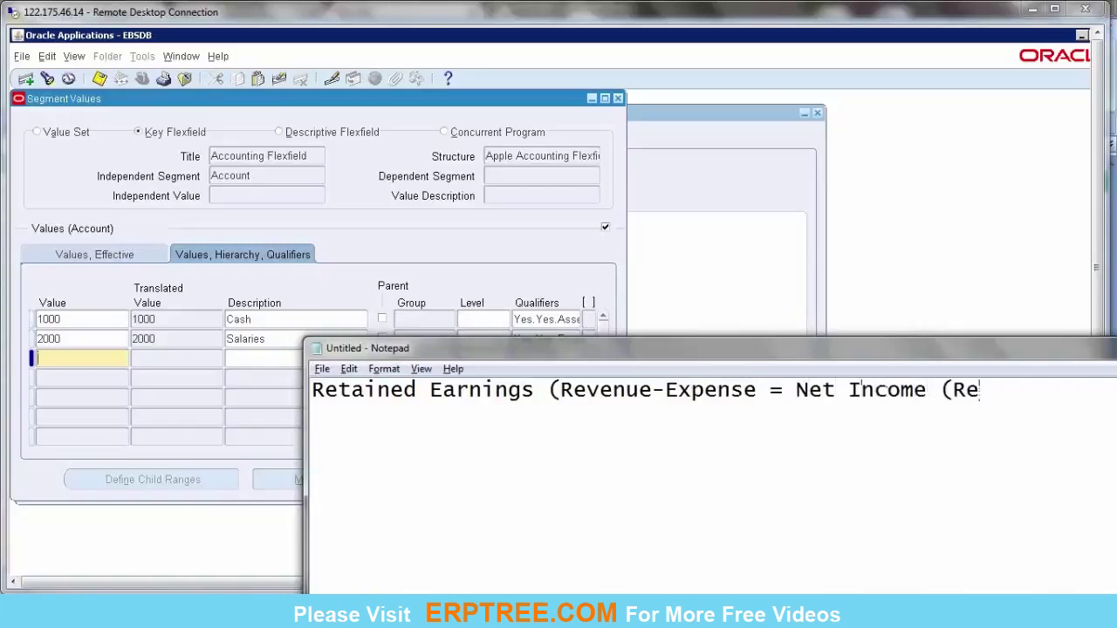
pyautogui.write('Earn')
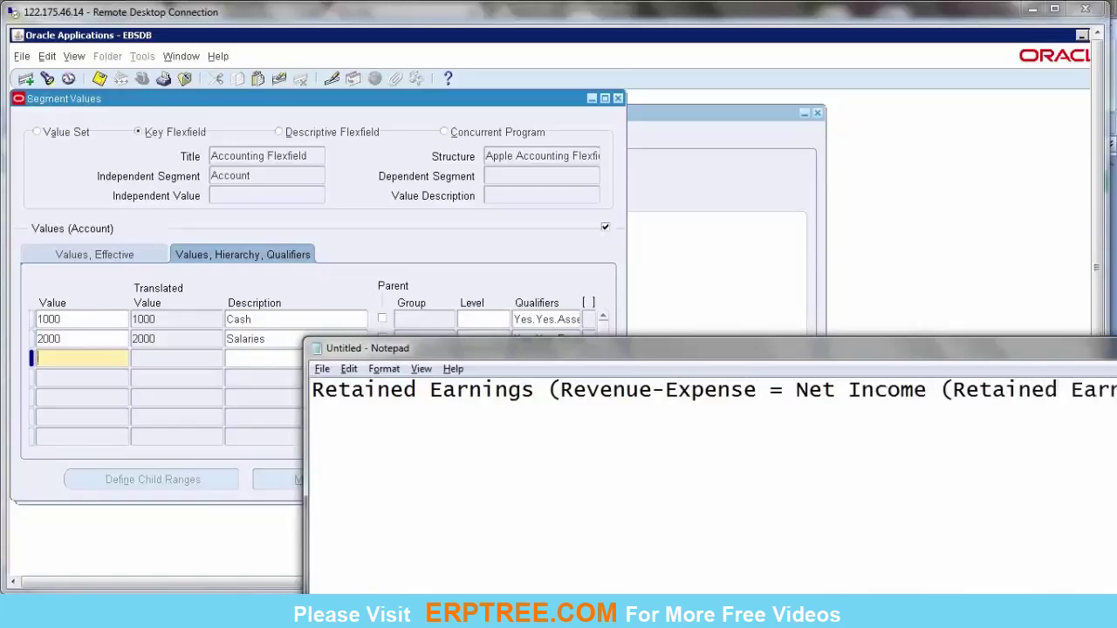
pyautogui.moveTo(546, 354); pyautogui.dragTo(348, 224)
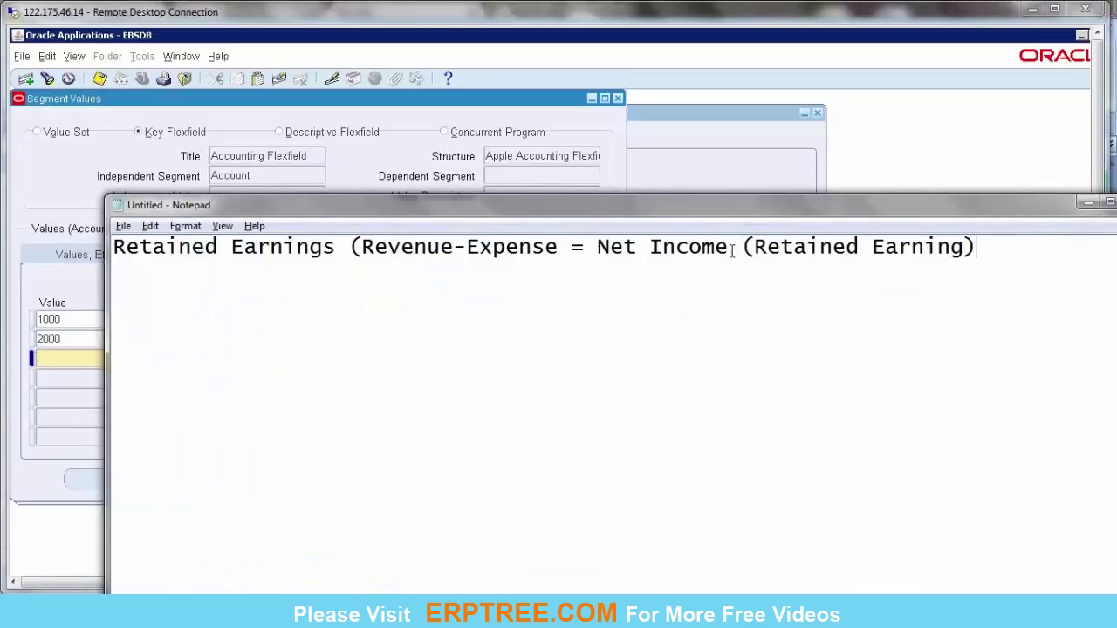
pyautogui.write(')')
# Highlight 'Net Income' and 'Retained Earning' in the note, then return to the remote desktop
pyautogui.moveTo(597, 246); pyautogui.dragTo(969, 247)
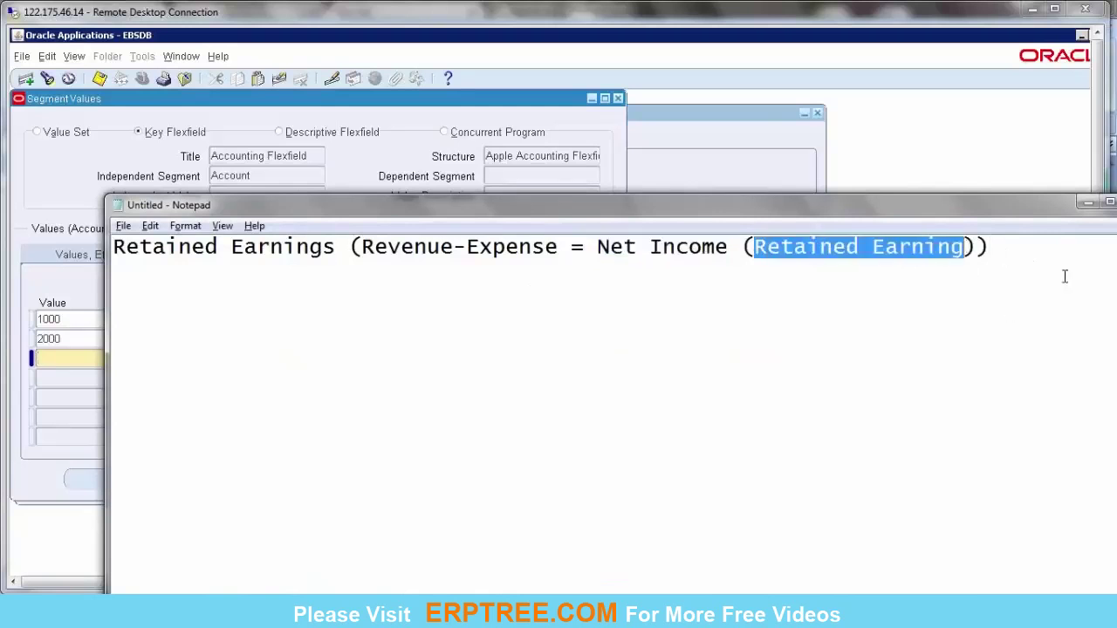
pyautogui.click(811, 23)
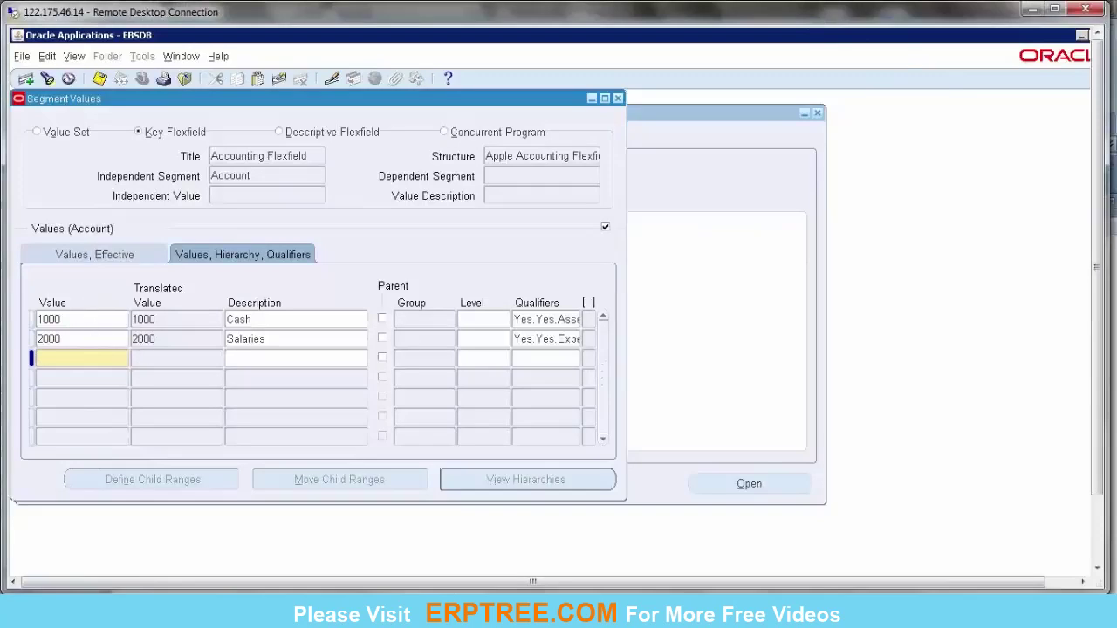
pyautogui.hotkey('alt', 'Tab')
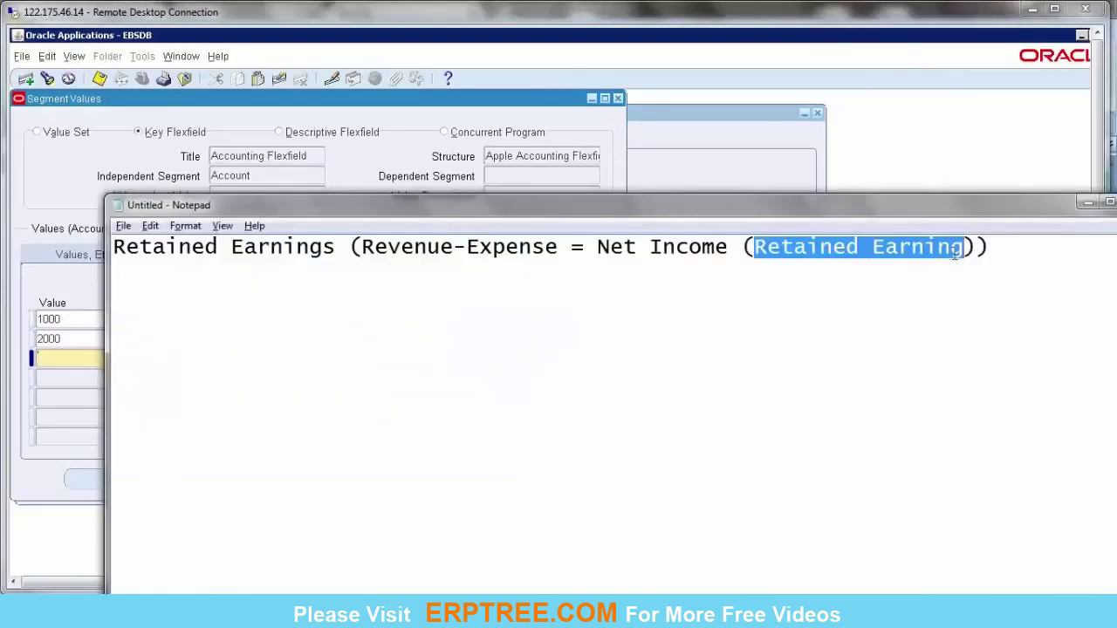
pyautogui.click(962, 251)
pyautogui.moveTo(962, 252); pyautogui.dragTo(752, 252)
pyautogui.hotkey('alt', 'Tab')
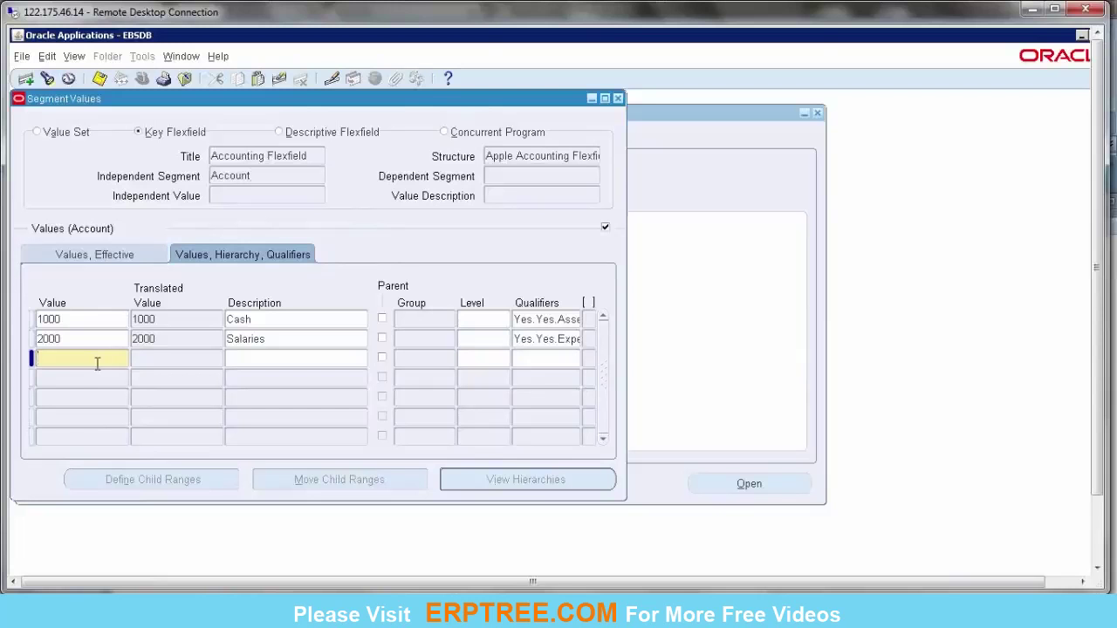
# Enter account value 3000 with description Retained Earnings
pyautogui.write('3000')
pyautogui.press('Tab')
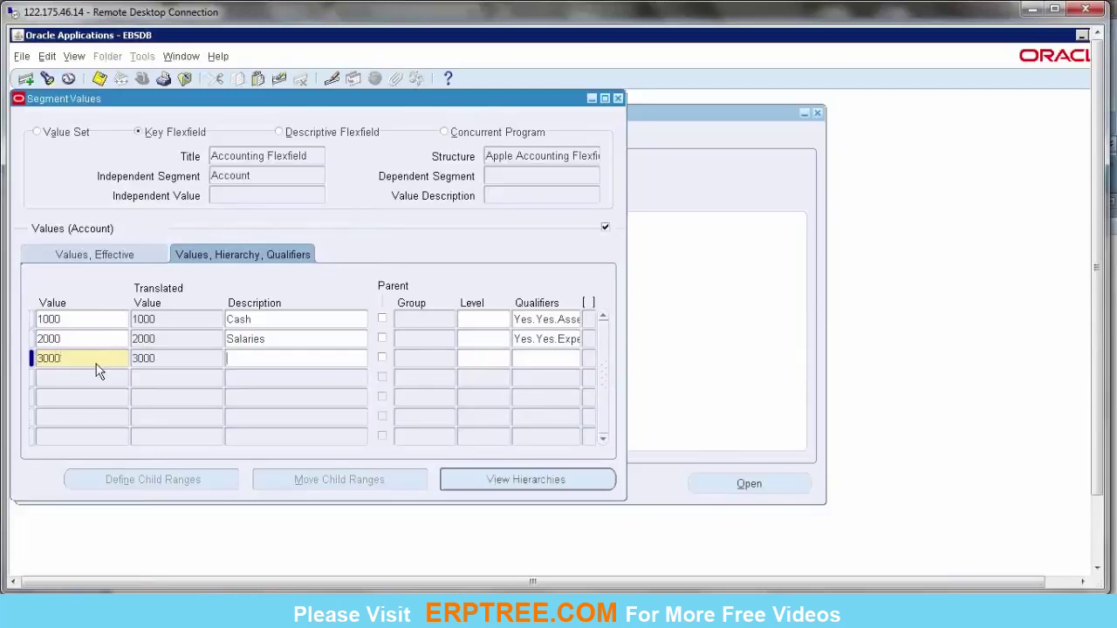
pyautogui.write('Retained Earnings')
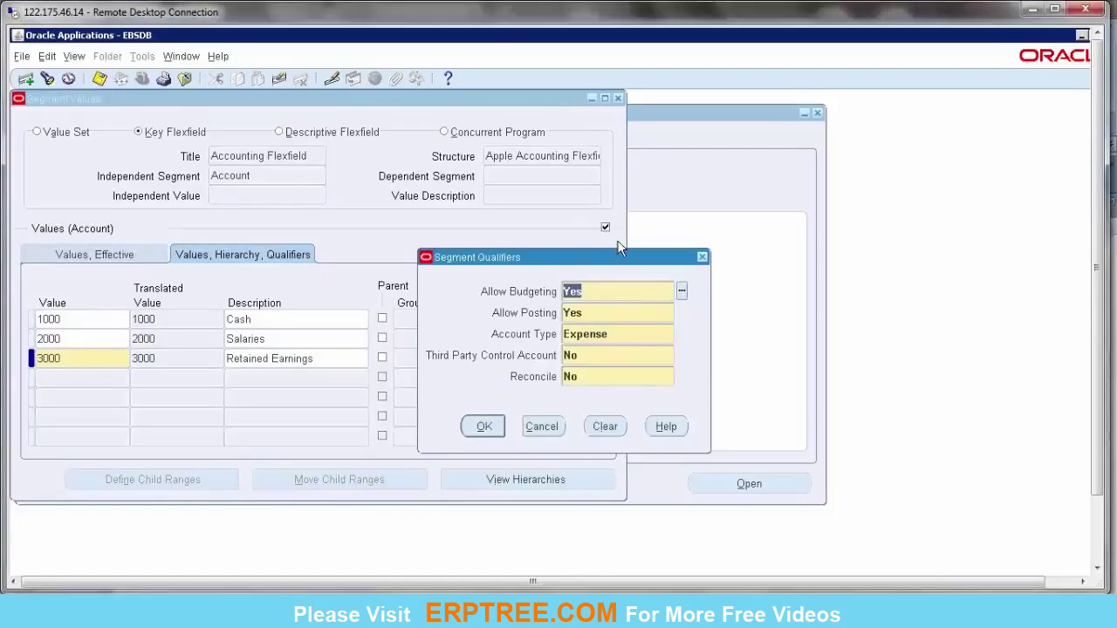
# Set account 3000's Account Type to Ownership/Stockholder's Equity and accept the qualifiers
pyautogui.moveTo(607, 261); pyautogui.dragTo(668, 166)
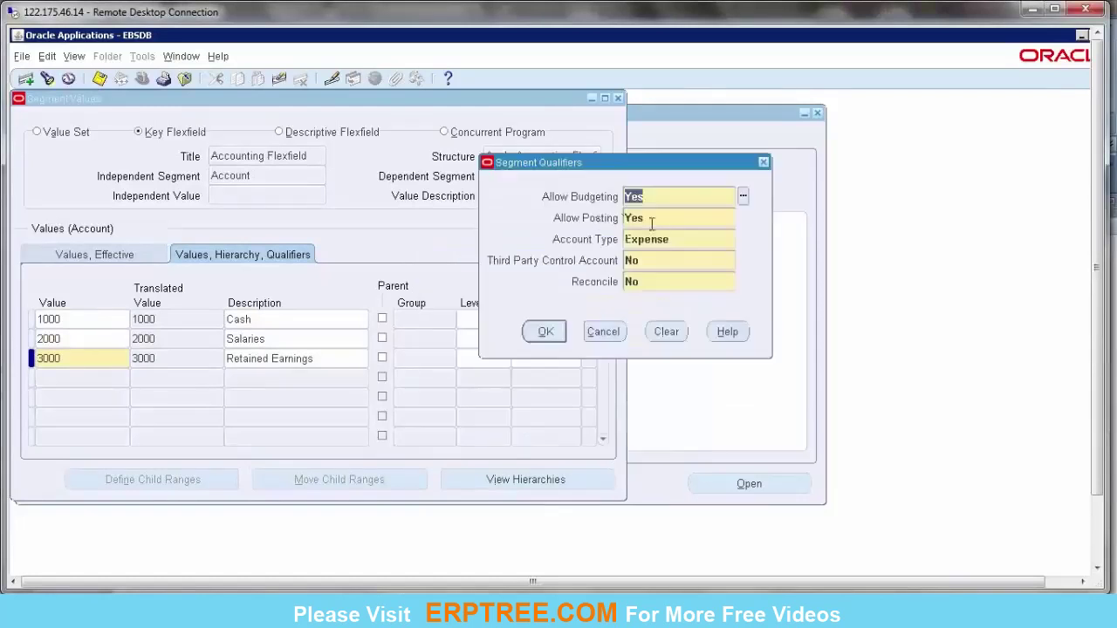
pyautogui.click(707, 241)
pyautogui.click(743, 240)
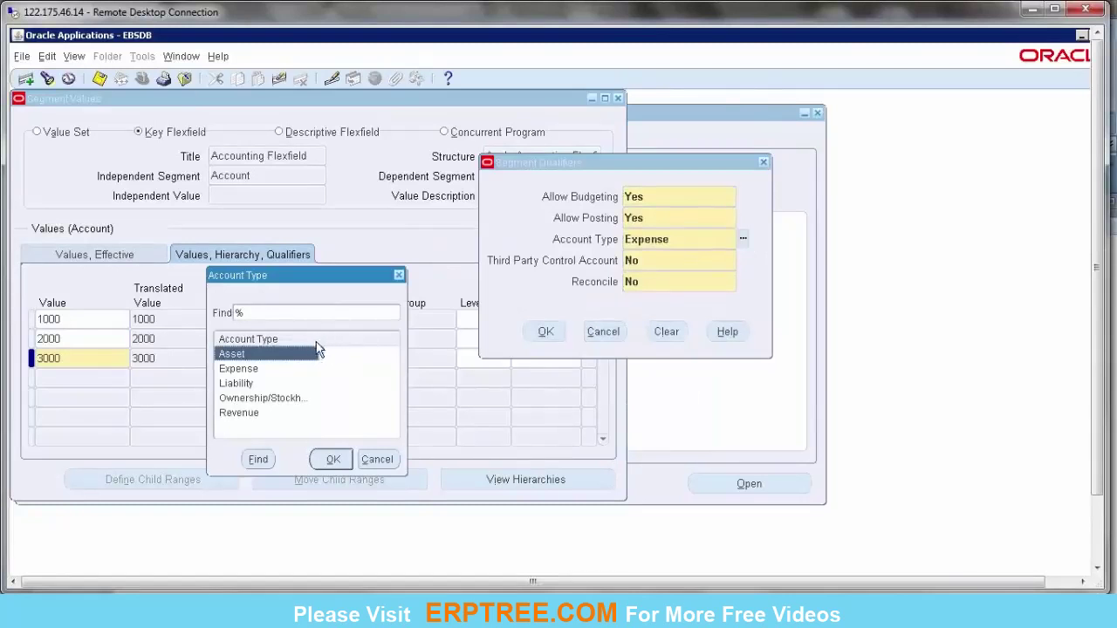
pyautogui.moveTo(319, 341); pyautogui.dragTo(412, 339)
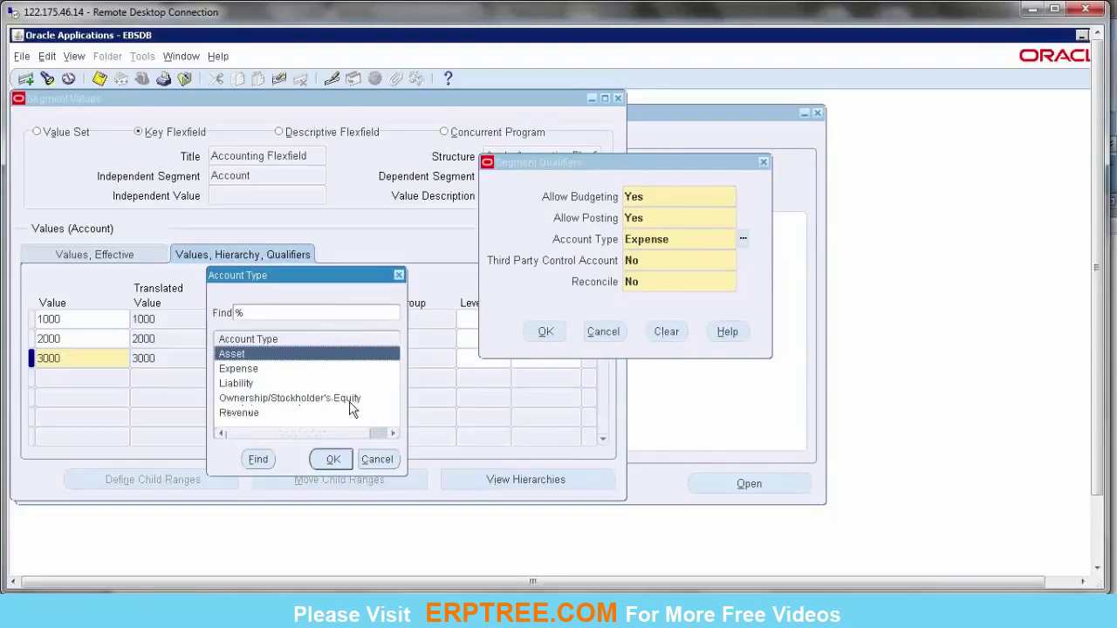
pyautogui.click(321, 402)
pyautogui.click(329, 461)
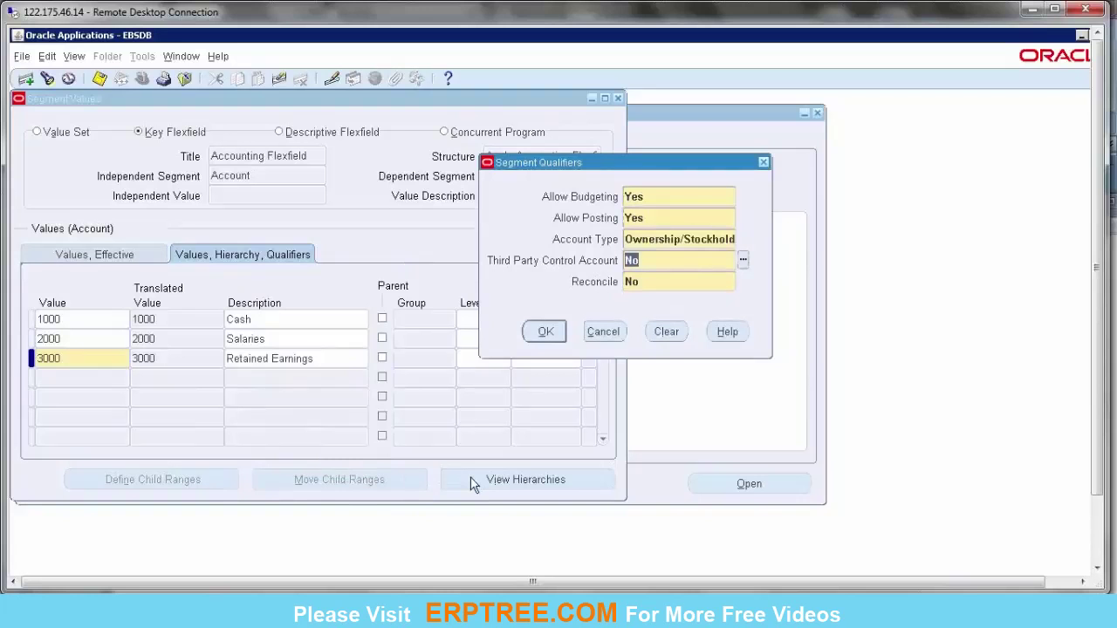
pyautogui.click(543, 333)
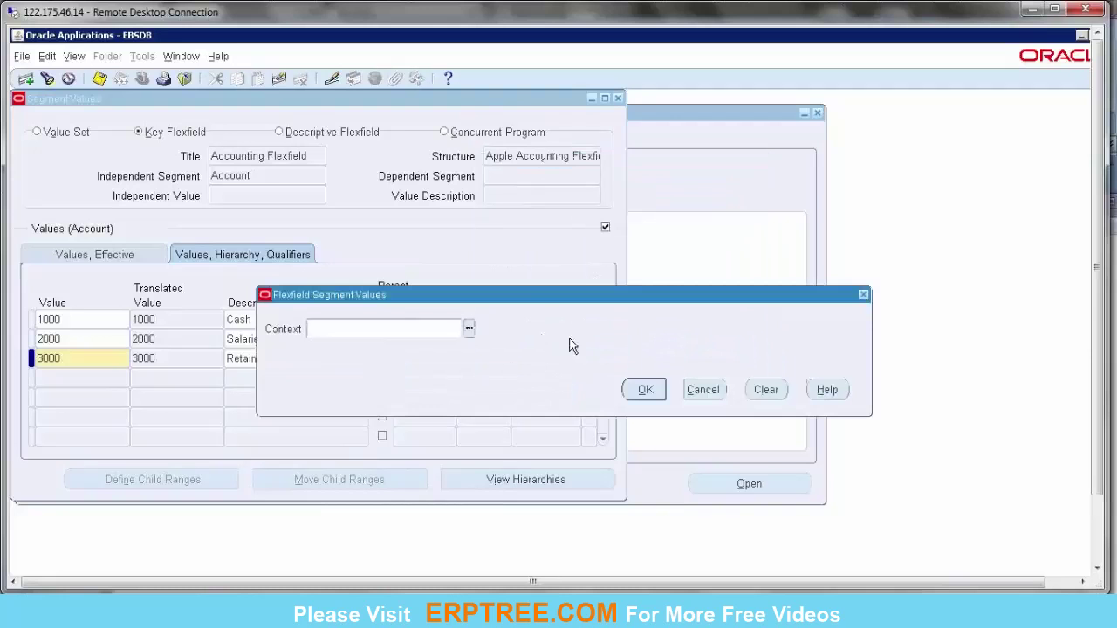
pyautogui.click(644, 392)
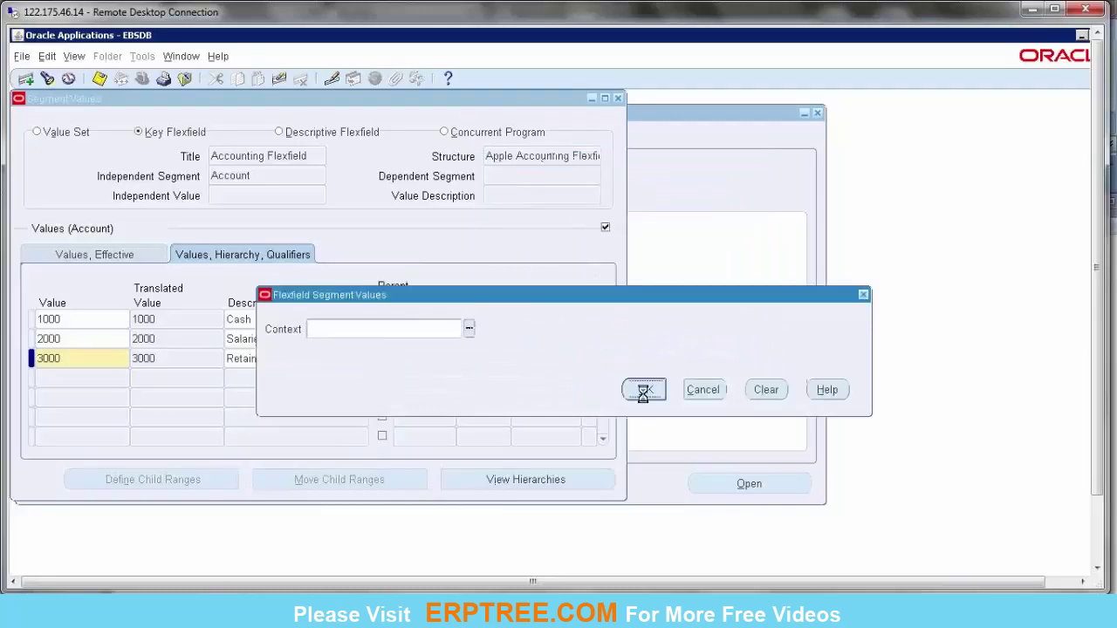
# Review account 1000 Cash's qualifiers, closing them unchanged, then go to the segment name
pyautogui.click(144, 358)
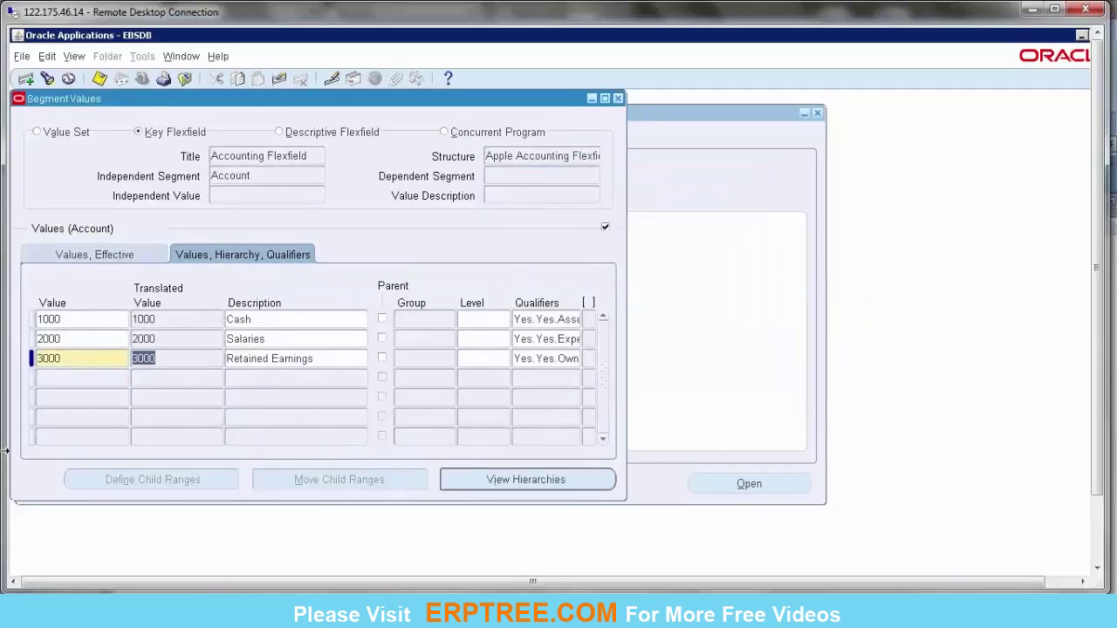
pyautogui.click(196, 319)
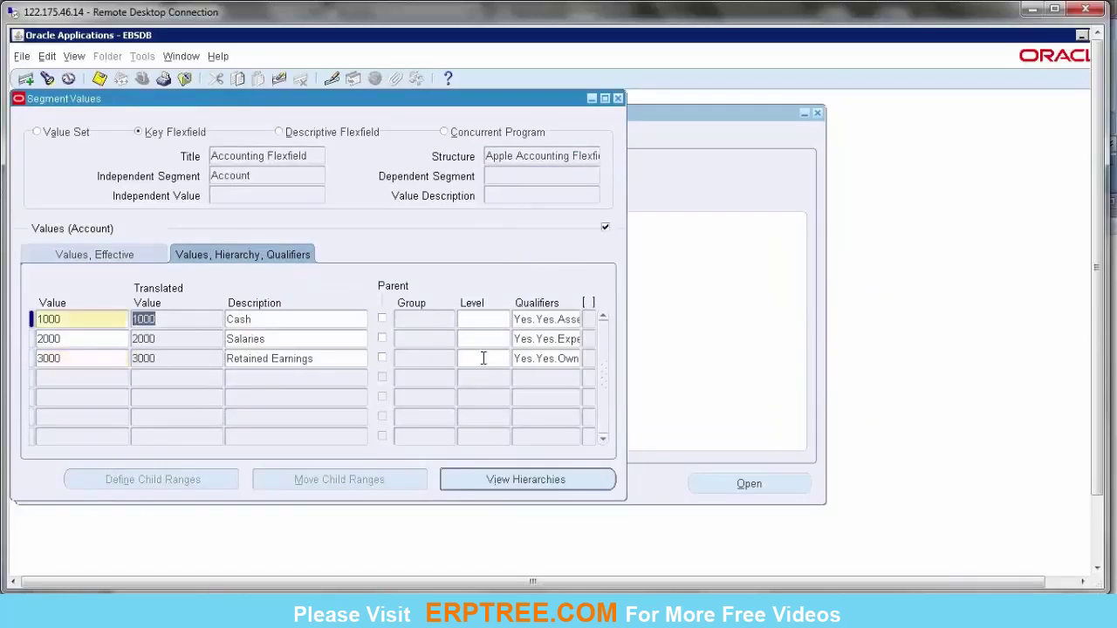
pyautogui.click(534, 320)
pyautogui.click(480, 427)
pyautogui.click(643, 389)
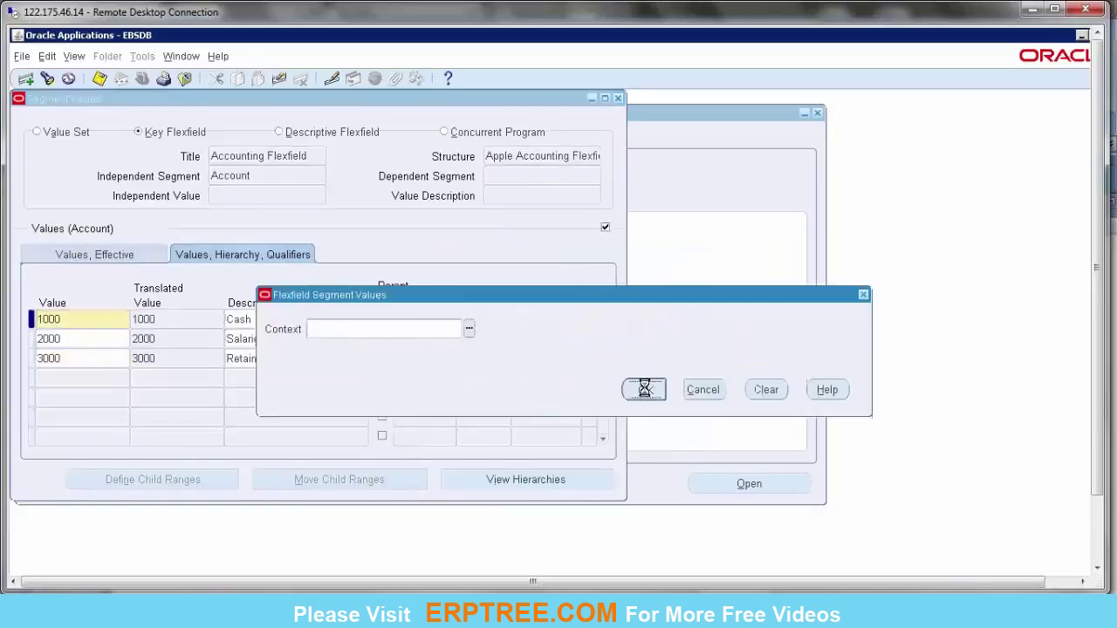
pyautogui.click(259, 341)
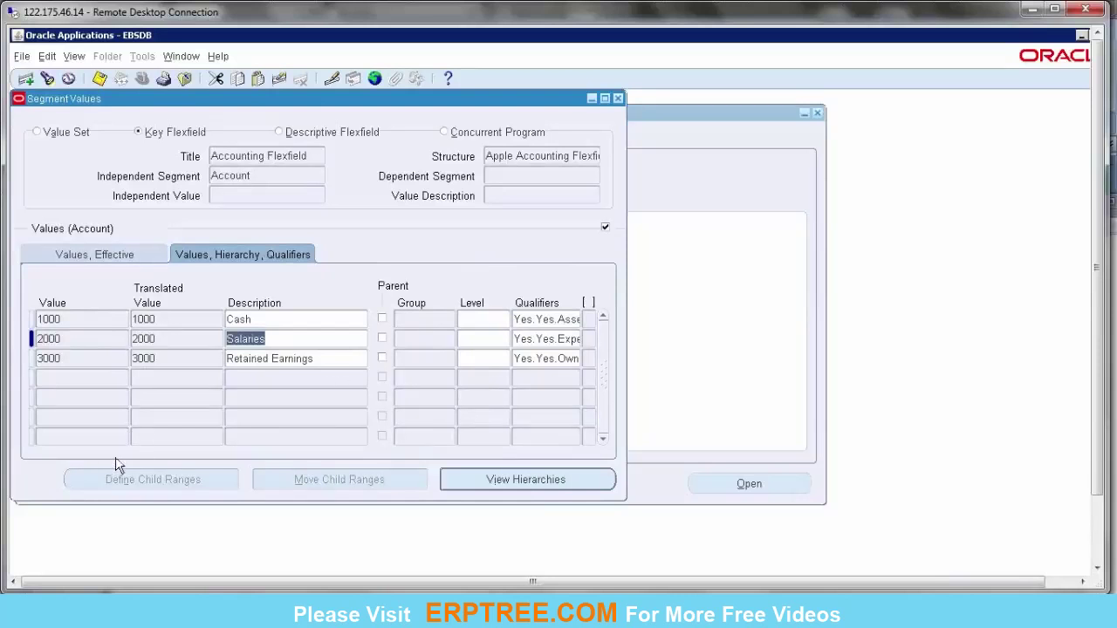
pyautogui.click(268, 177)
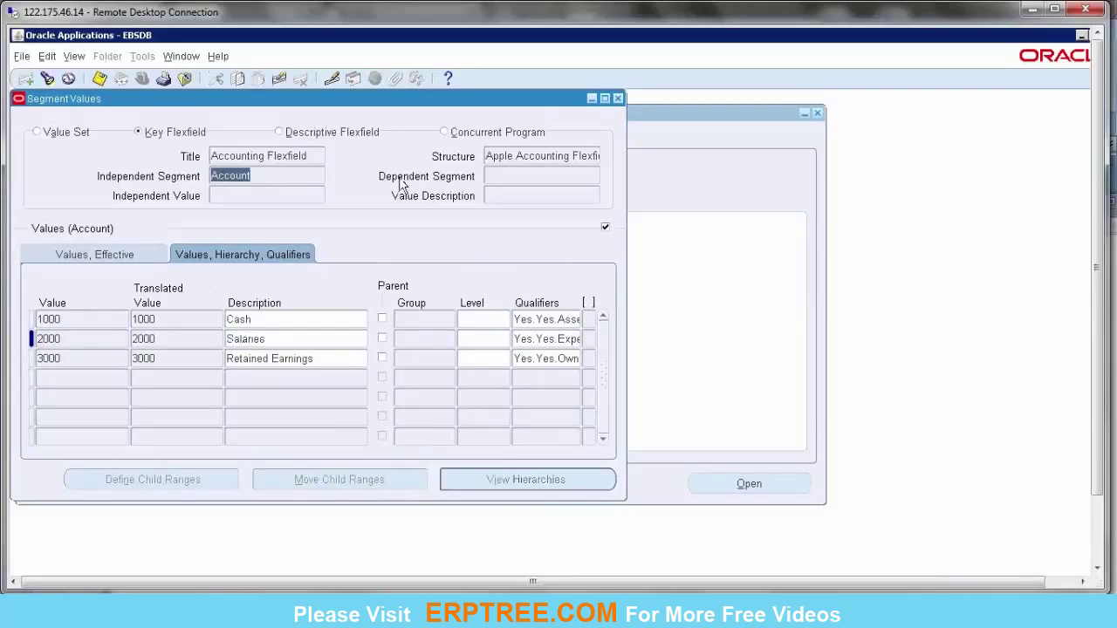
# Arrow through the Independent Segment to show Department values 1000 Finance to 4000 Marketing
pyautogui.click(259, 175)
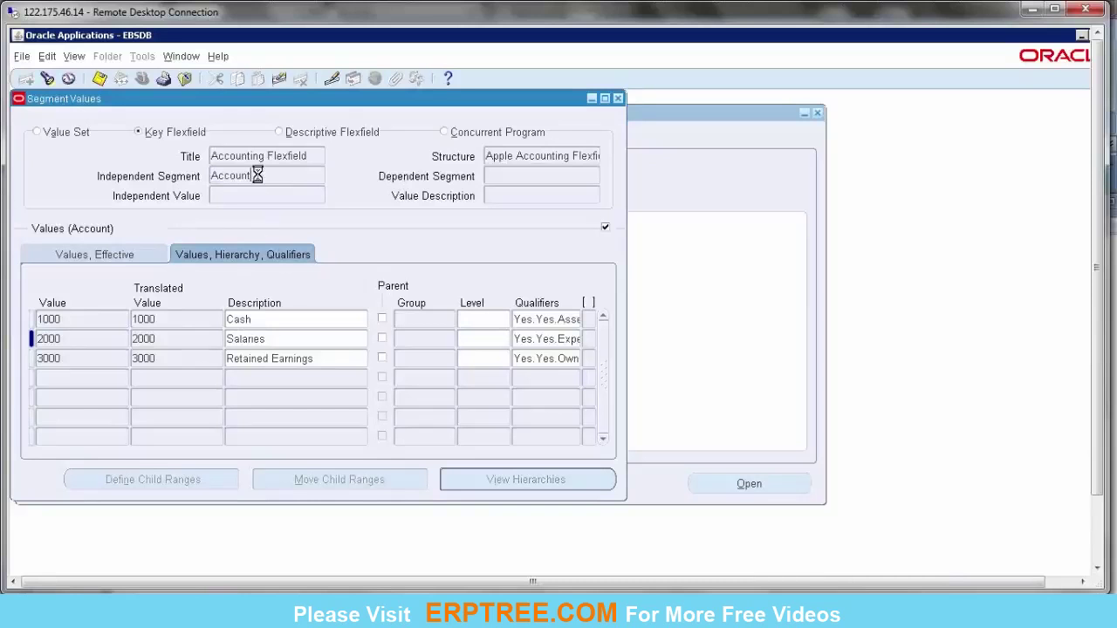
pyautogui.press('Down')
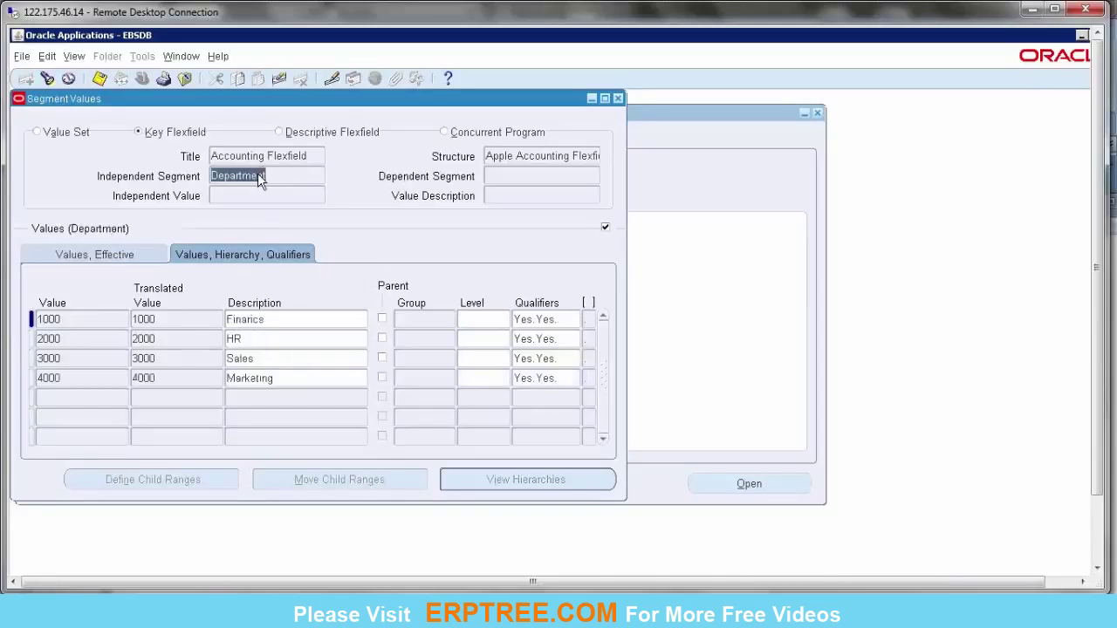
pyautogui.press('Down')
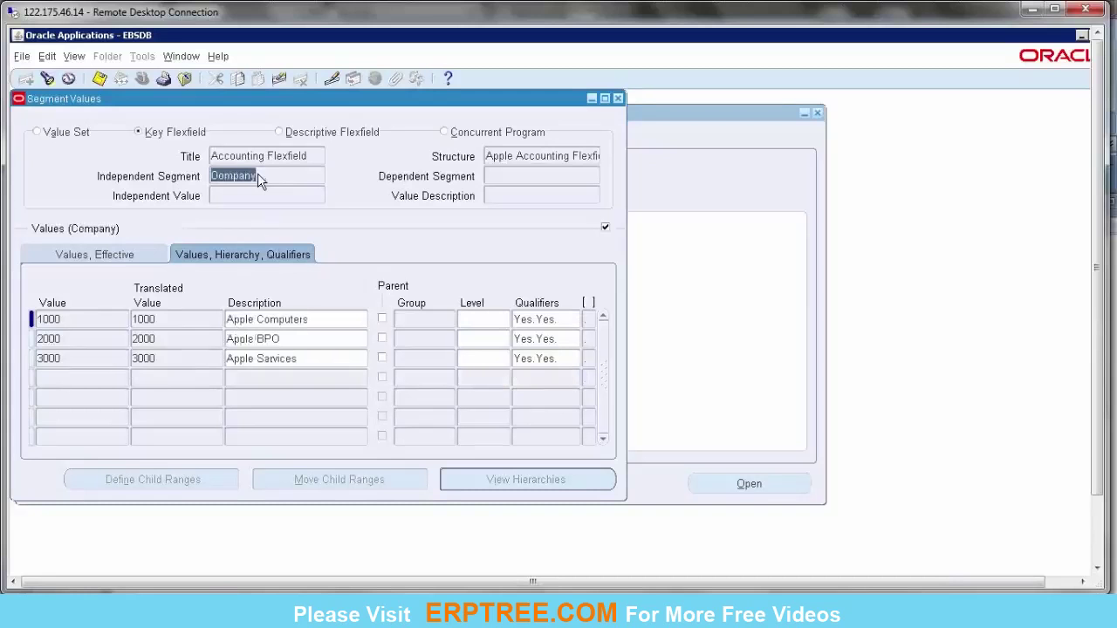
pyautogui.press('Down')
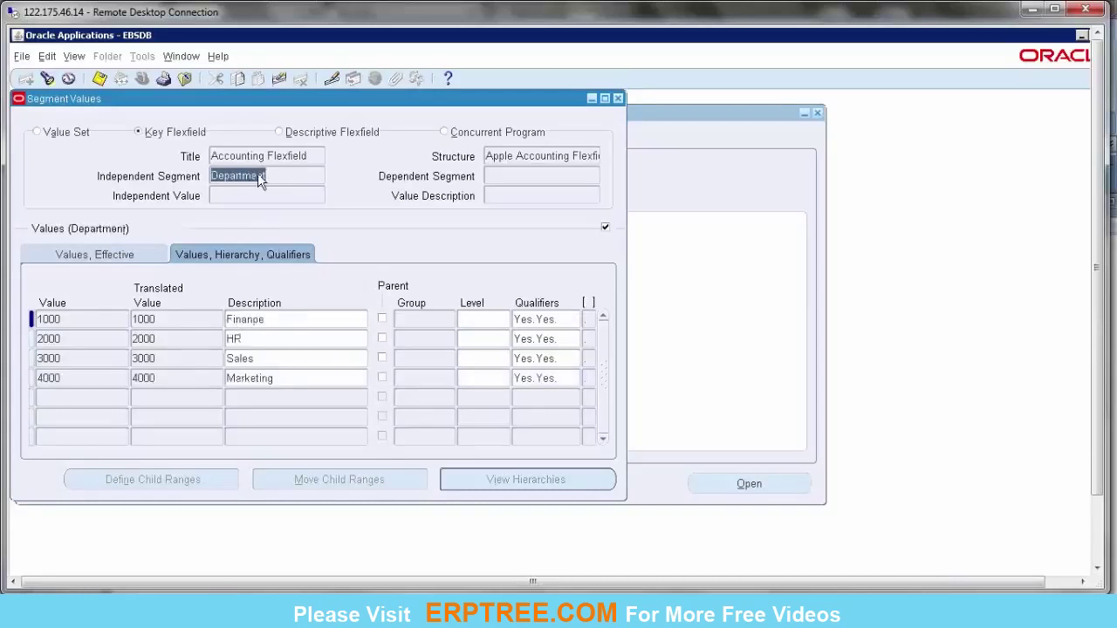
pyautogui.press('Down')
pyautogui.press('Up')
pyautogui.press('Up')
pyautogui.press('Down')
# Reopen Find Key Flexfield Segment from the Window menu and run a segment search
pyautogui.click(181, 57)
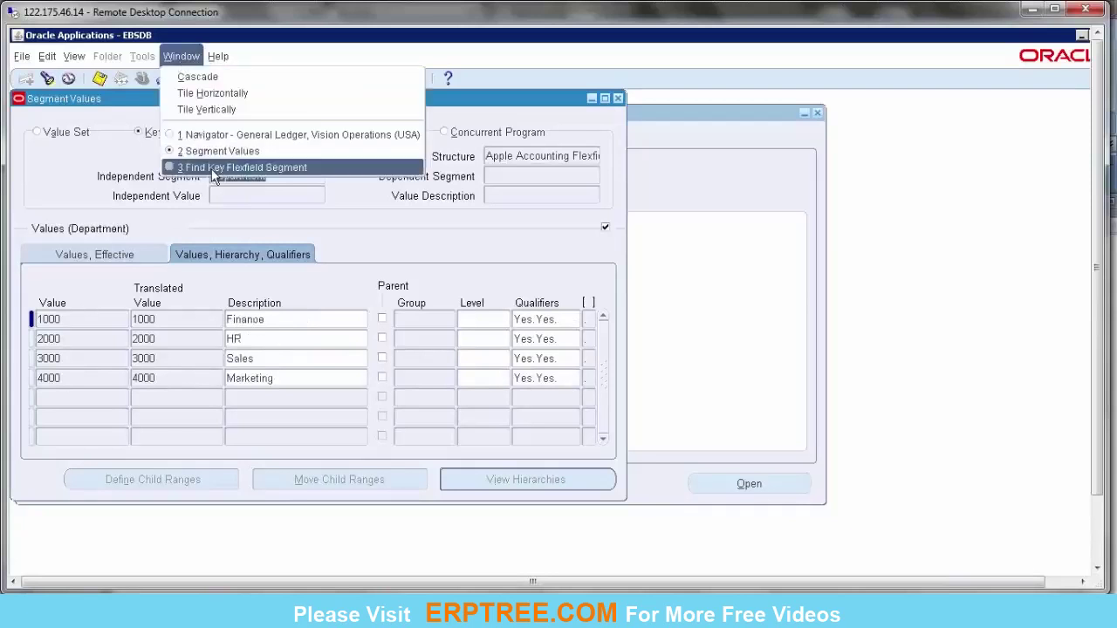
pyautogui.click(214, 167)
pyautogui.click(416, 277)
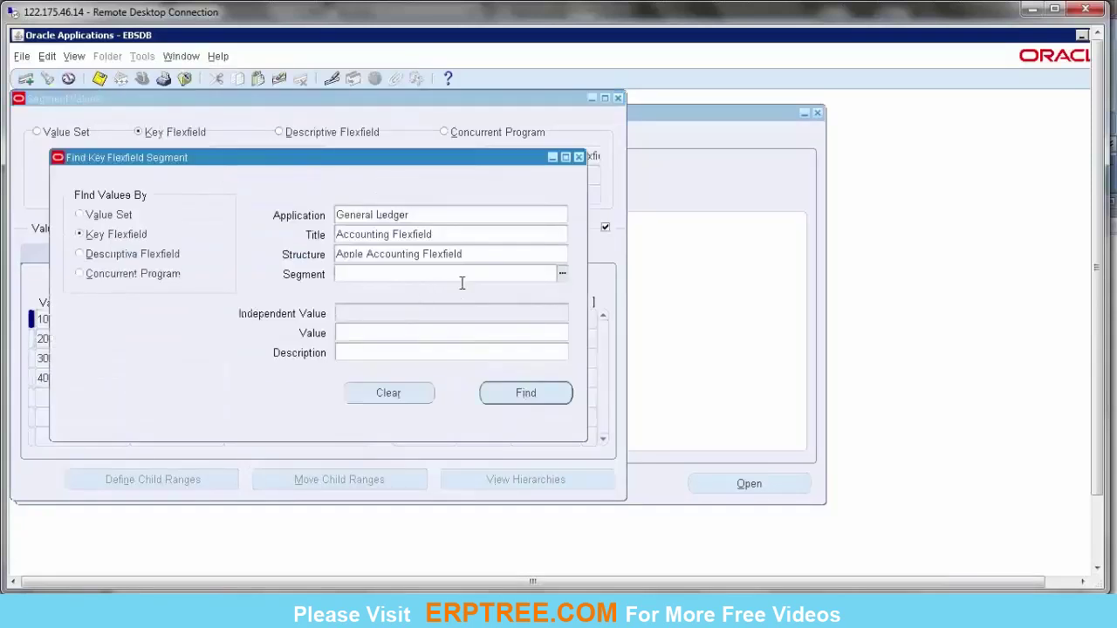
pyautogui.click(531, 392)
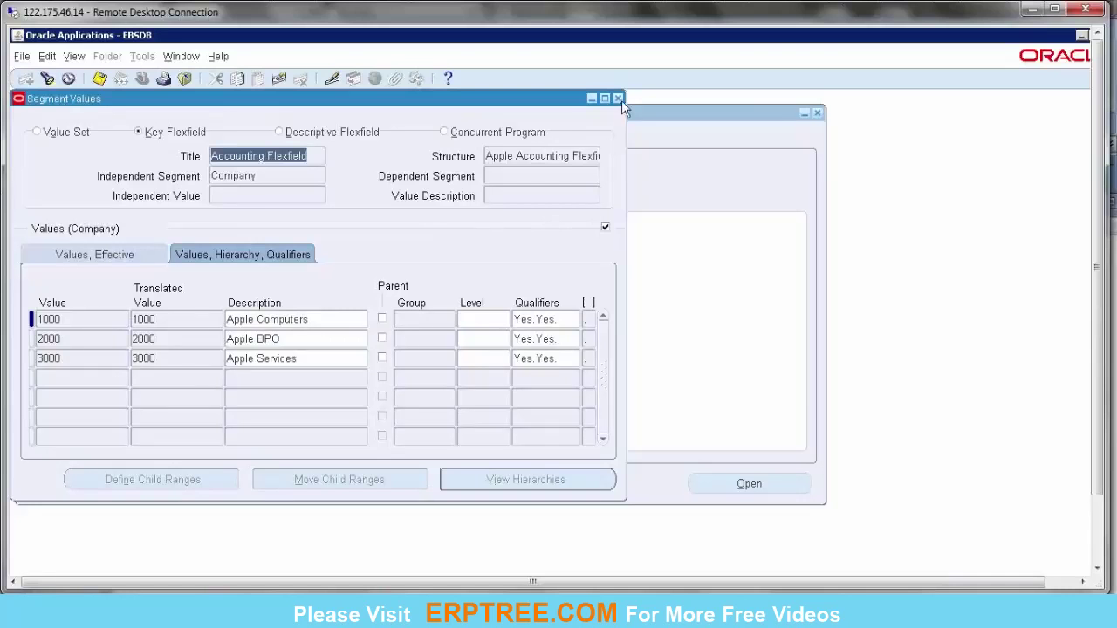
# Bring the Find Key Flexfield Segment window forward and close it
pyautogui.click(180, 56)
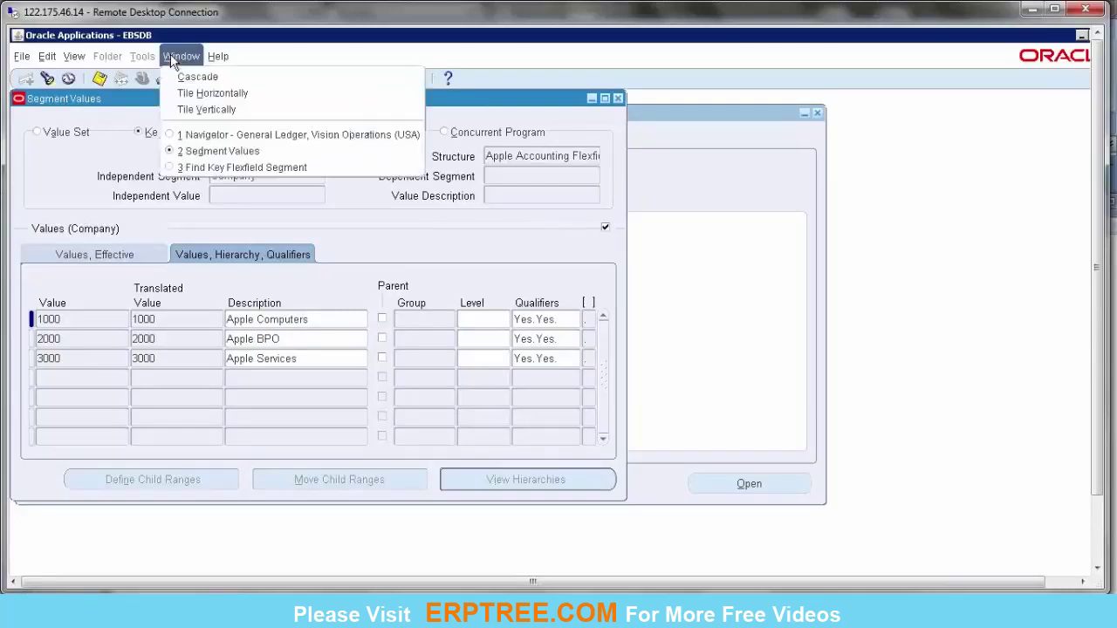
pyautogui.click(228, 168)
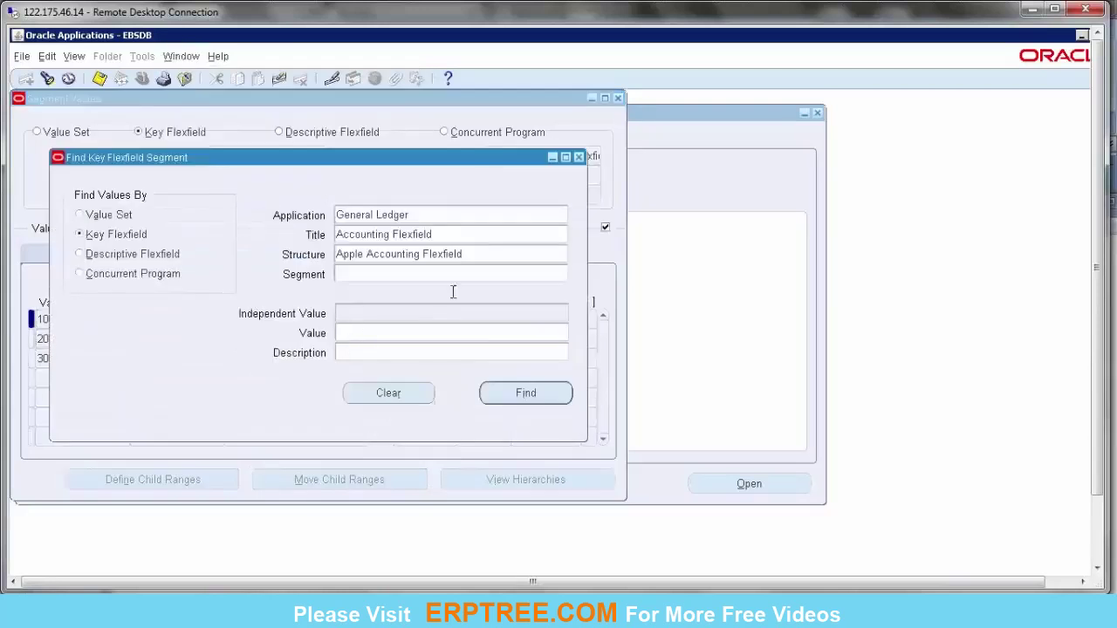
pyautogui.click(582, 158)
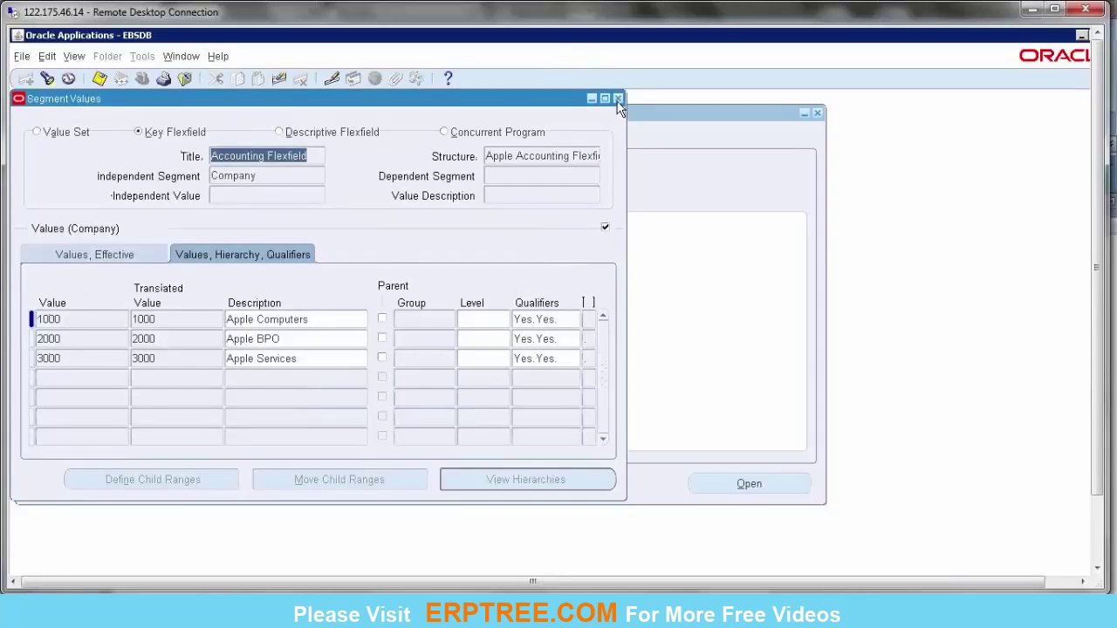
# Save the Company values, acknowledge the hierarchy compile notice, and briefly check the Requests window
pyautogui.click(618, 99)
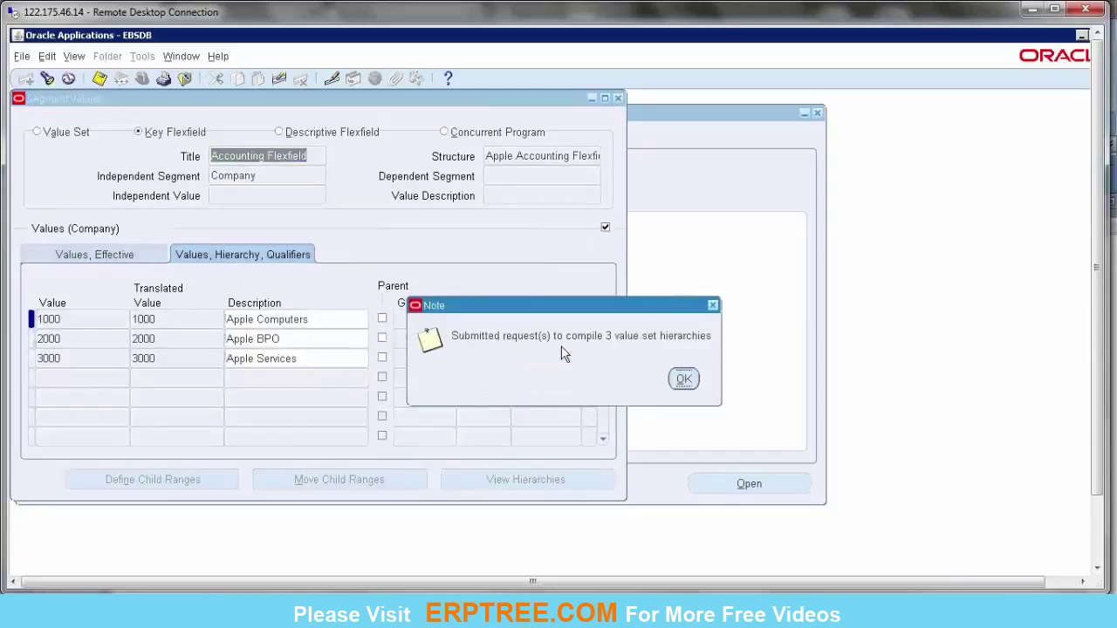
pyautogui.click(684, 382)
pyautogui.hotkey('alt', 'v')
pyautogui.press('r')
pyautogui.press('Return')
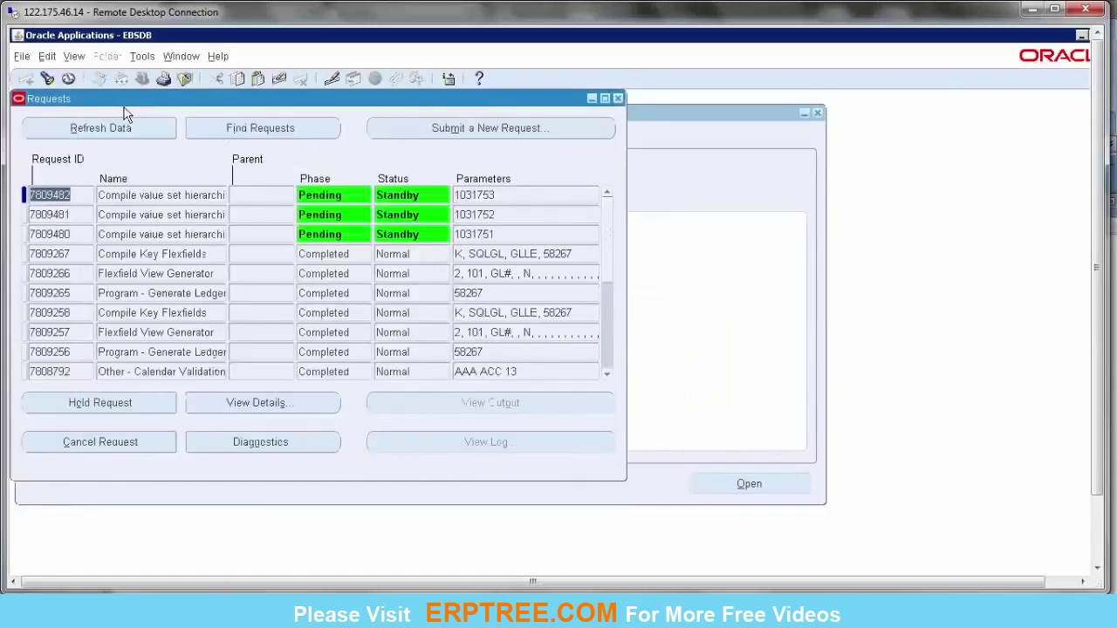
pyautogui.click(620, 99)
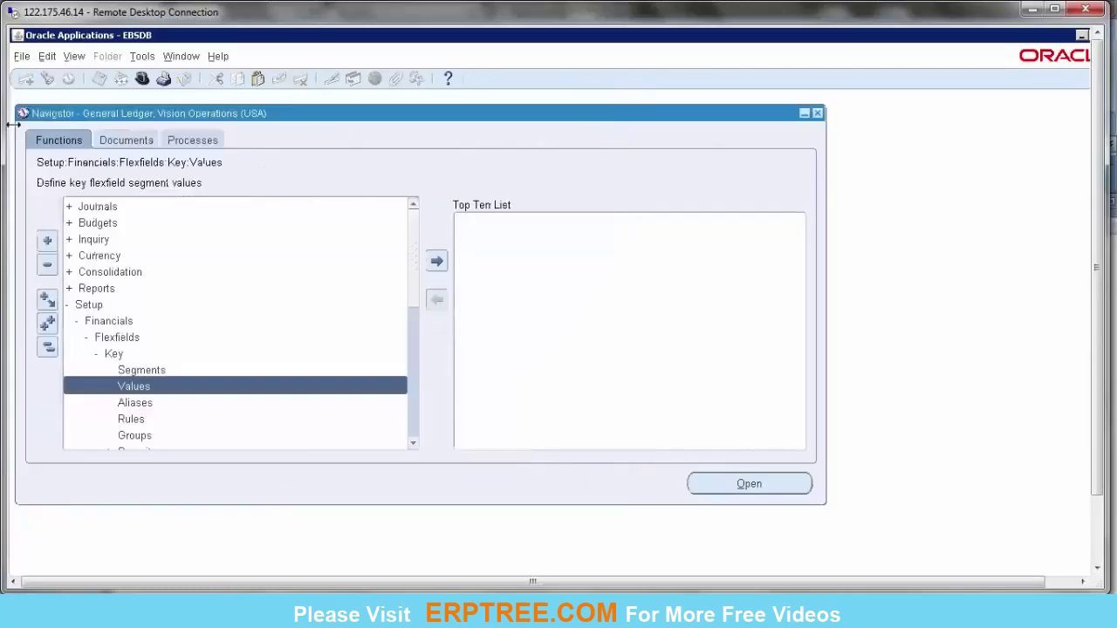
# Find all submitted requests via View > Requests and refresh their statuses repeatedly
pyautogui.click(70, 57)
pyautogui.click(110, 264)
pyautogui.click(503, 459)
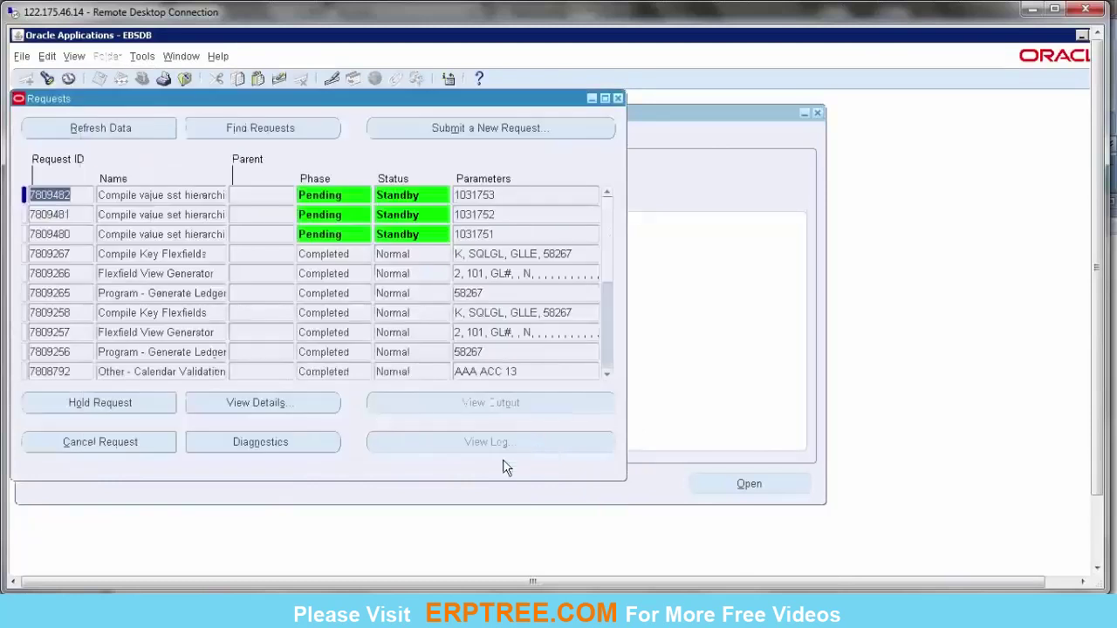
pyautogui.click(103, 129)
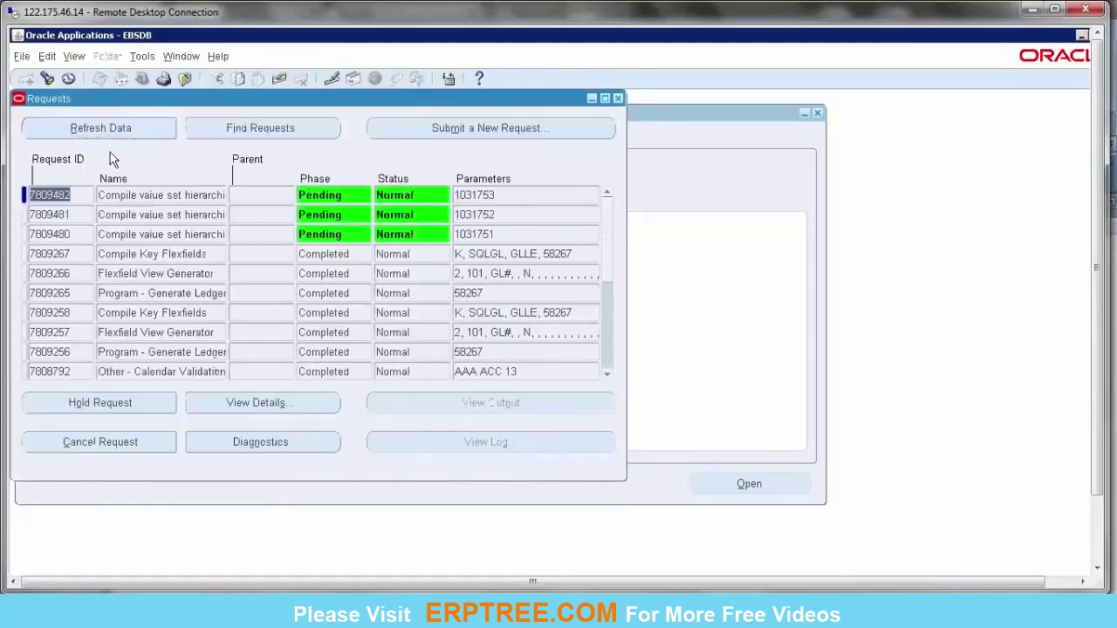
pyautogui.click(100, 134)
pyautogui.click(97, 131)
pyautogui.click(97, 130)
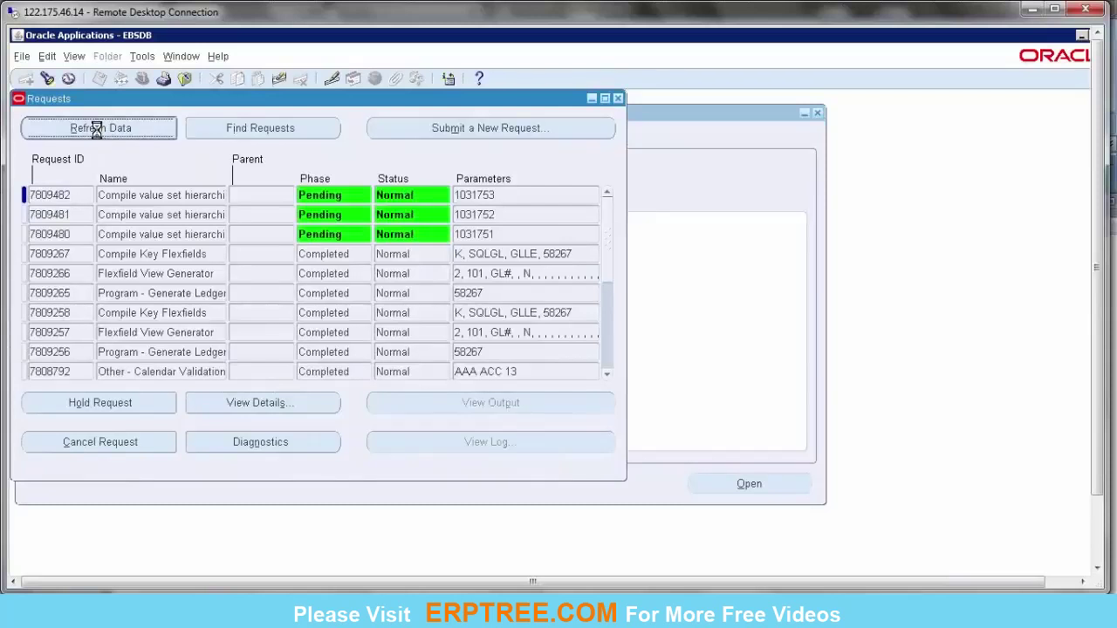
pyautogui.click(97, 129)
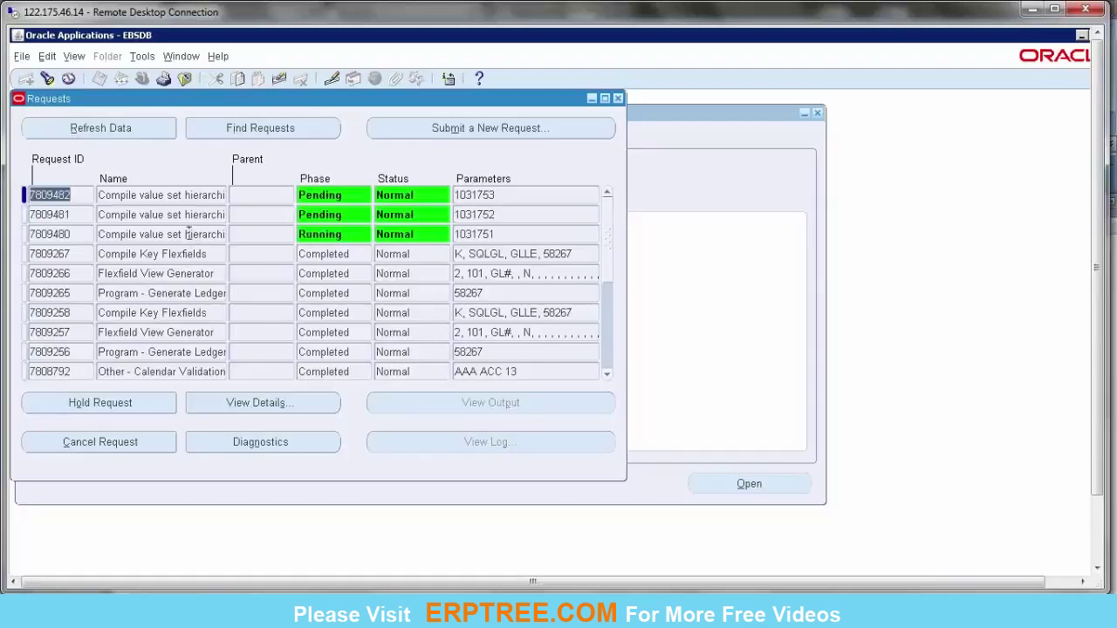
# Confirm compile requests 7809480, 7809481 and 7809482 completed, then close the Requests window
pyautogui.click(186, 234)
pyautogui.click(140, 215)
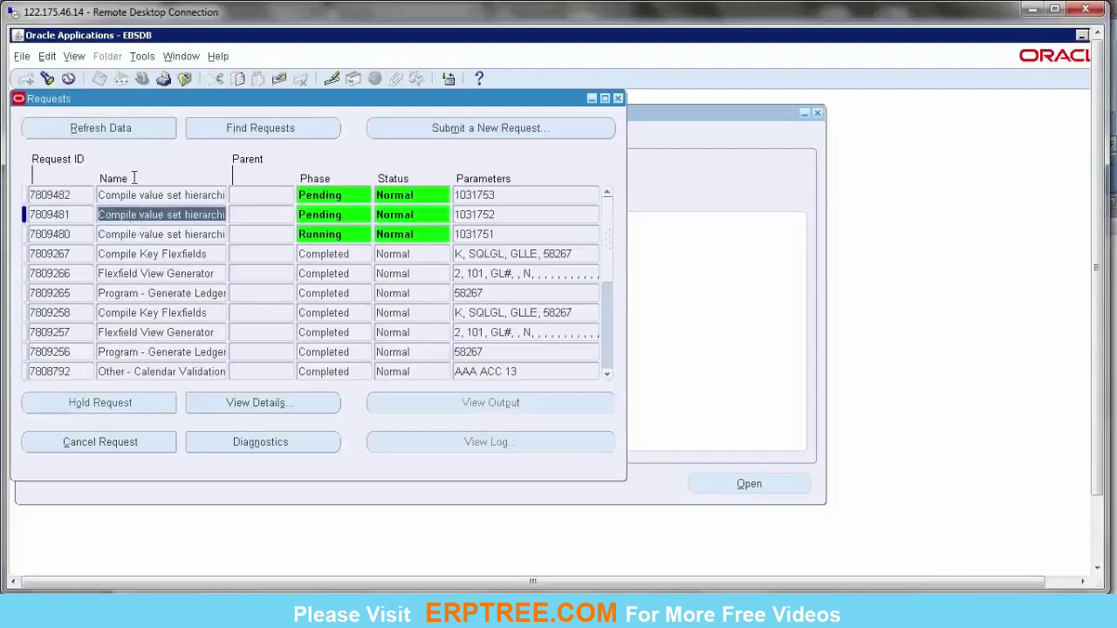
pyautogui.click(134, 193)
pyautogui.click(105, 129)
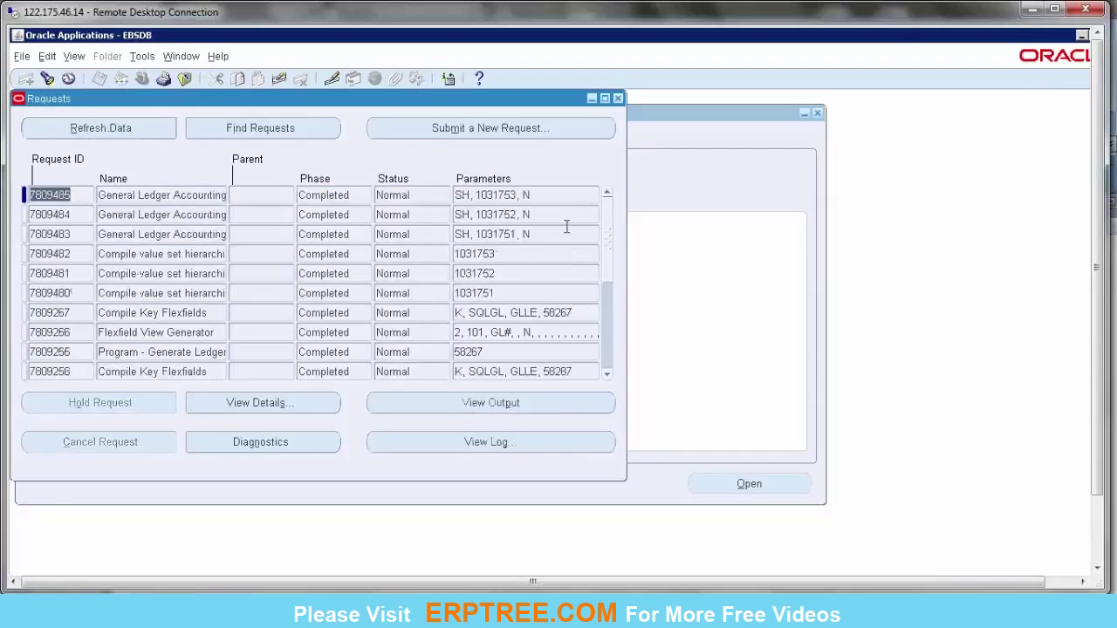
pyautogui.click(617, 97)
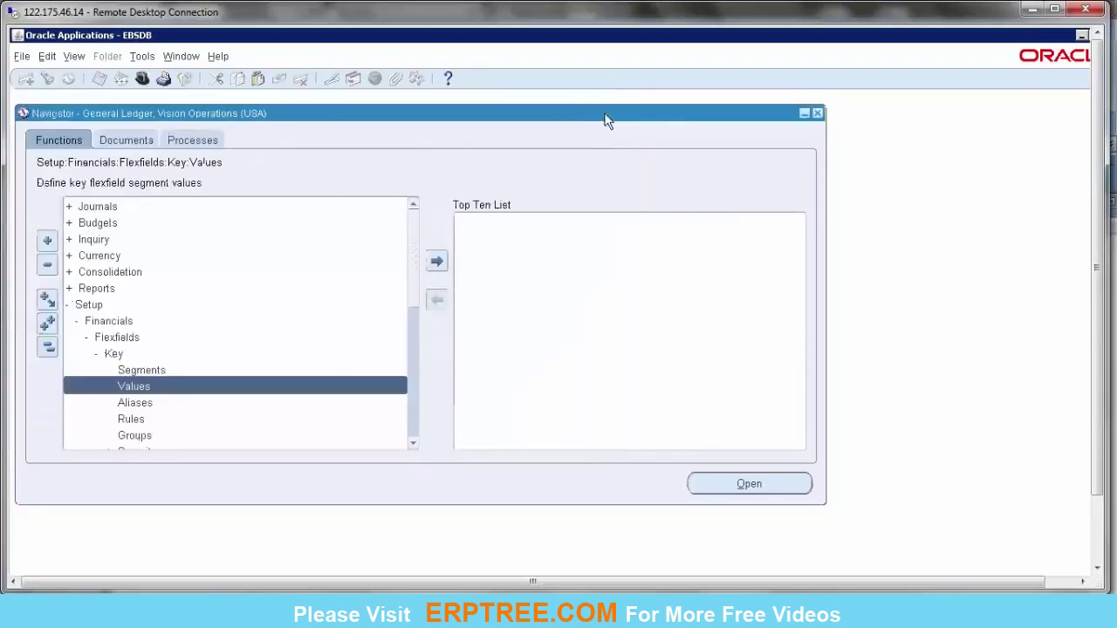
# Reopen the Segment Values form from Setup > Financials > Flexfields > Key > Values
pyautogui.click(41, 347)
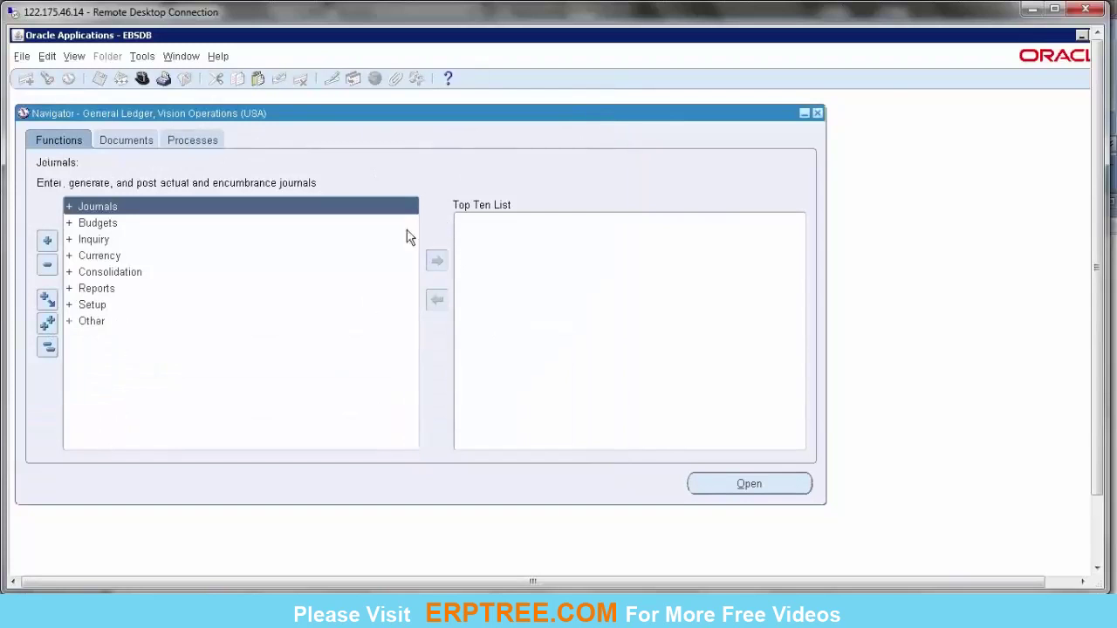
pyautogui.click(103, 307)
pyautogui.press('Right')
pyautogui.press('Down')
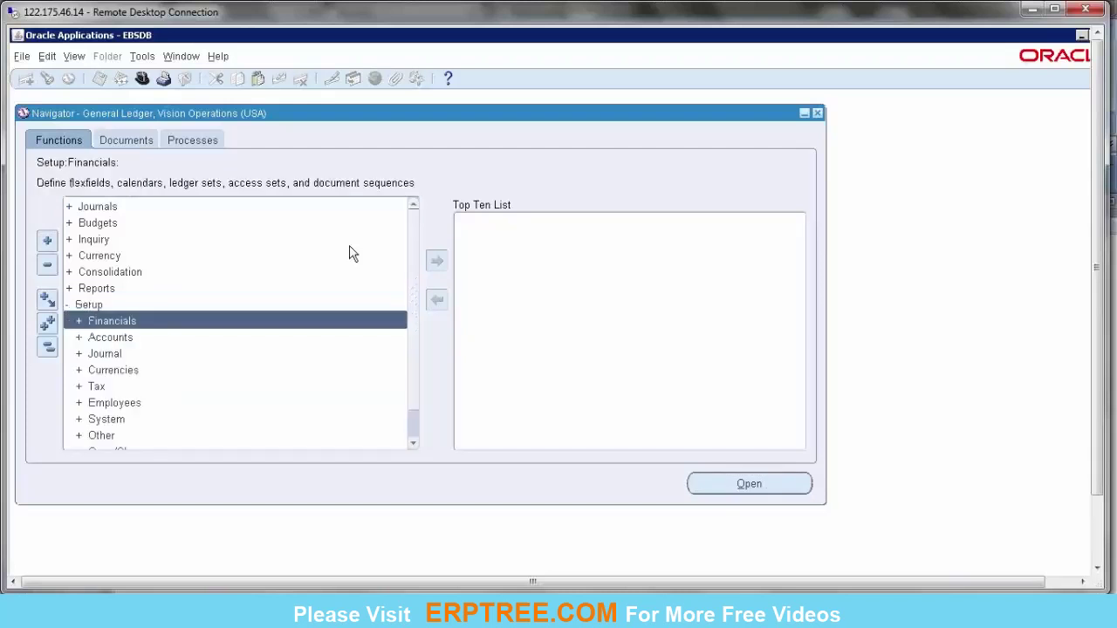
pyautogui.press('Right')
pyautogui.press('Down')
pyautogui.press('Right')
pyautogui.press('Down')
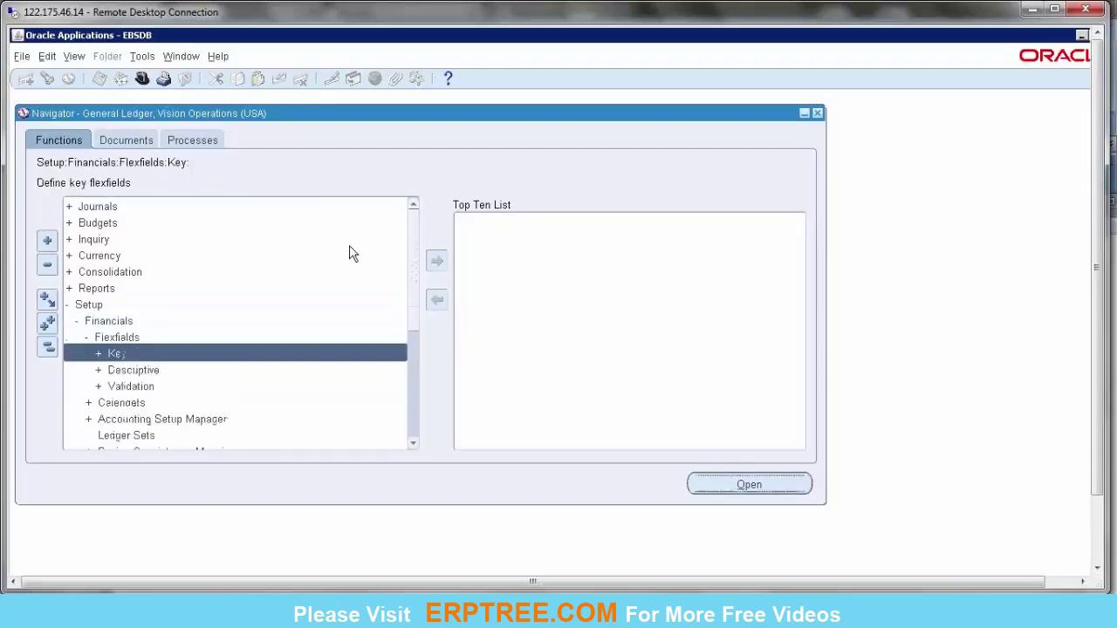
pyautogui.press('Right')
pyautogui.press('Down')
pyautogui.press('Down')
pyautogui.press('Return')
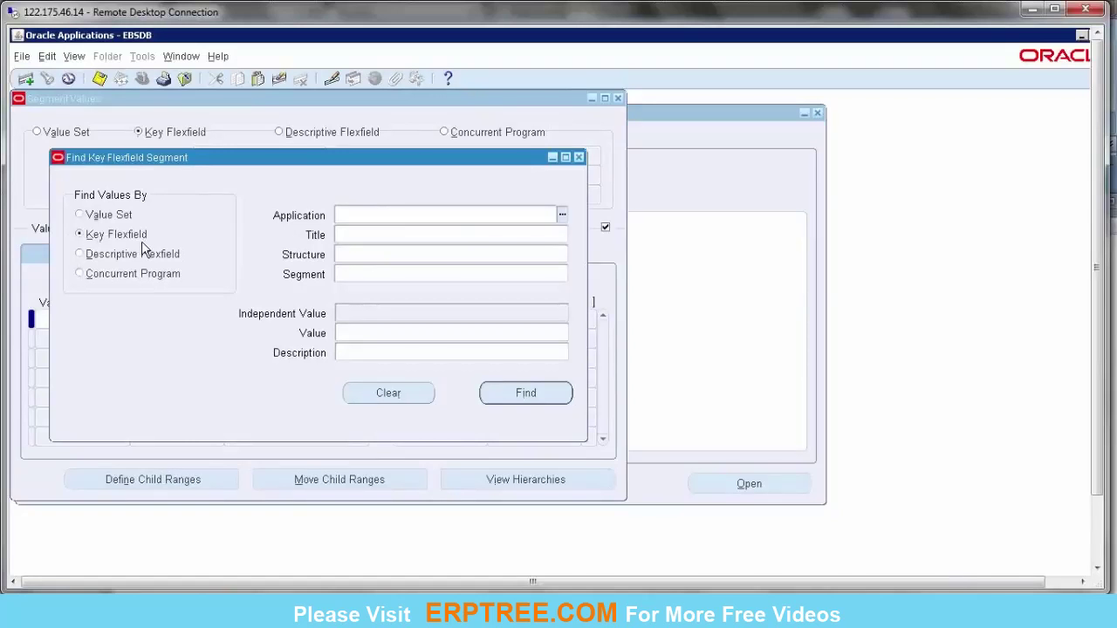
# Search by value set for Apple Company to list its values 1000, 2000 and 3000
pyautogui.click(356, 234)
pyautogui.click(342, 254)
pyautogui.click(345, 274)
pyautogui.click(80, 216)
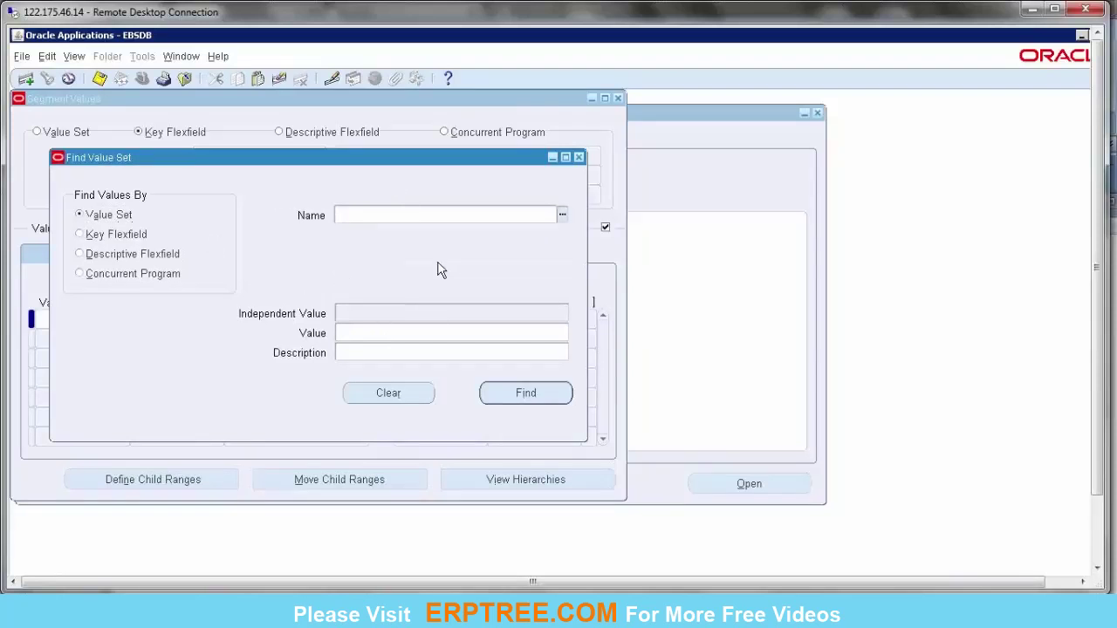
pyautogui.write('Apple C')
pyautogui.press('Tab')
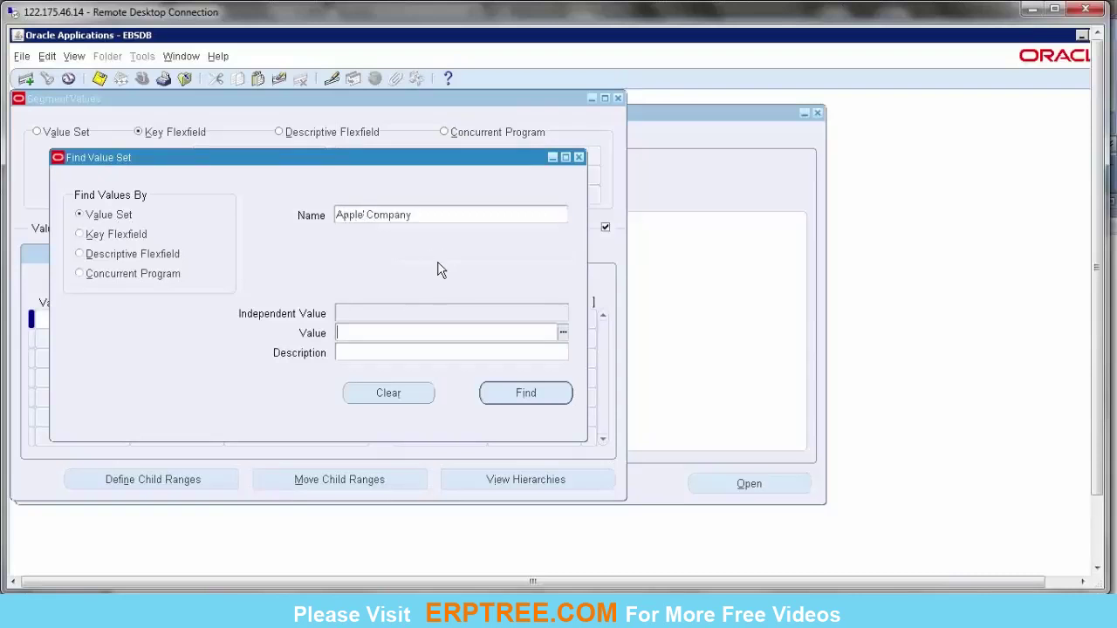
pyautogui.click(527, 393)
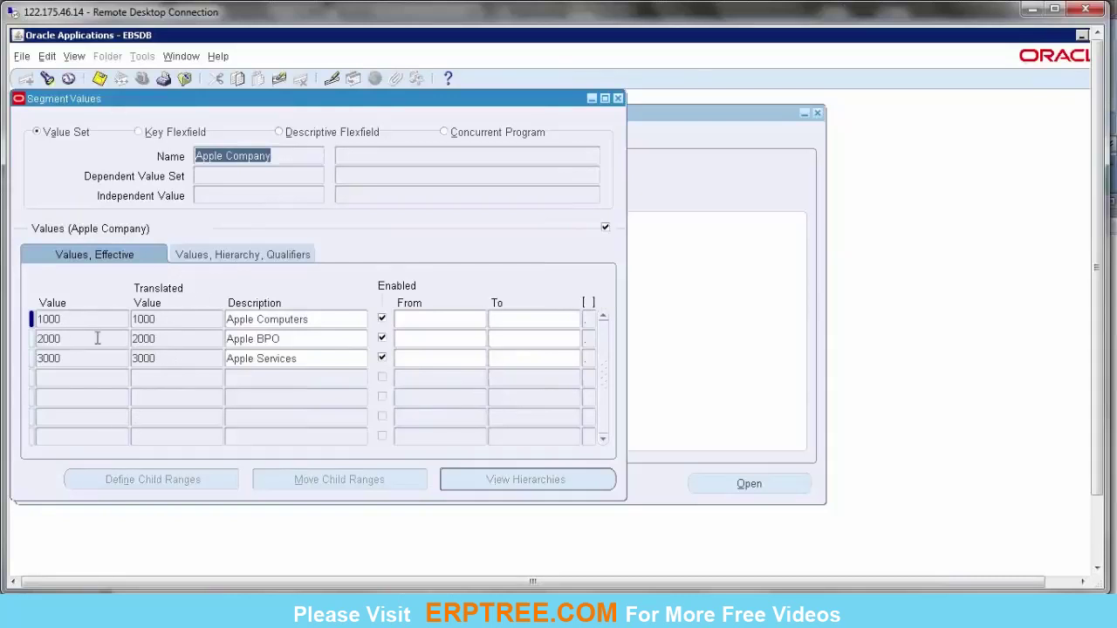
# Enter value 4000 with description 'Apple Mobiles' in the fourth row
pyautogui.click(280, 155)
pyautogui.moveTo(286, 155); pyautogui.dragTo(165, 155)
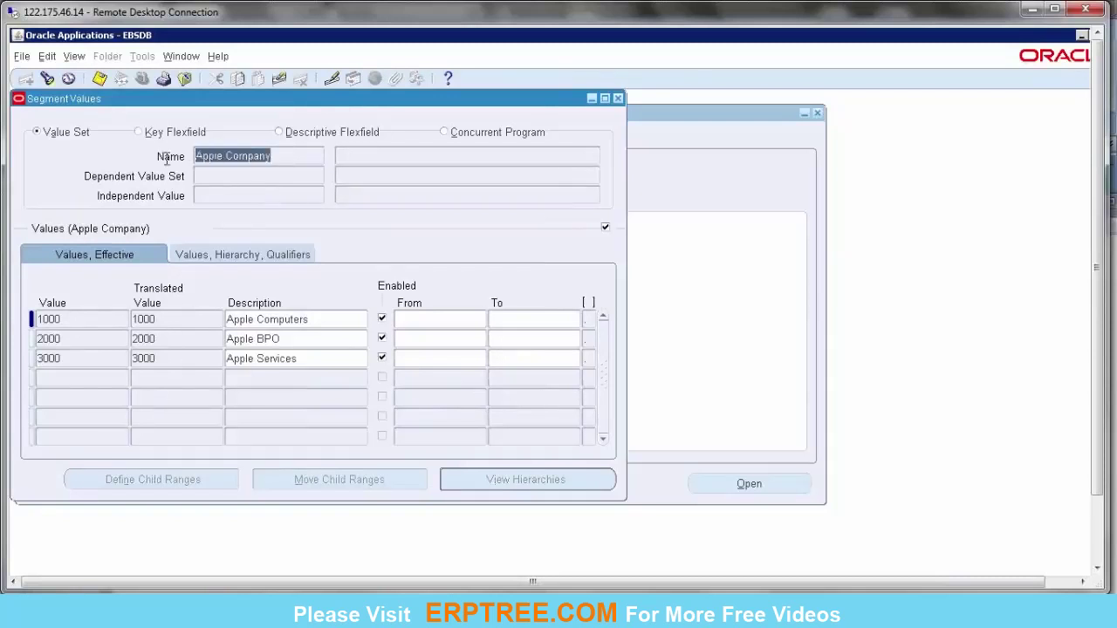
pyautogui.click(65, 380)
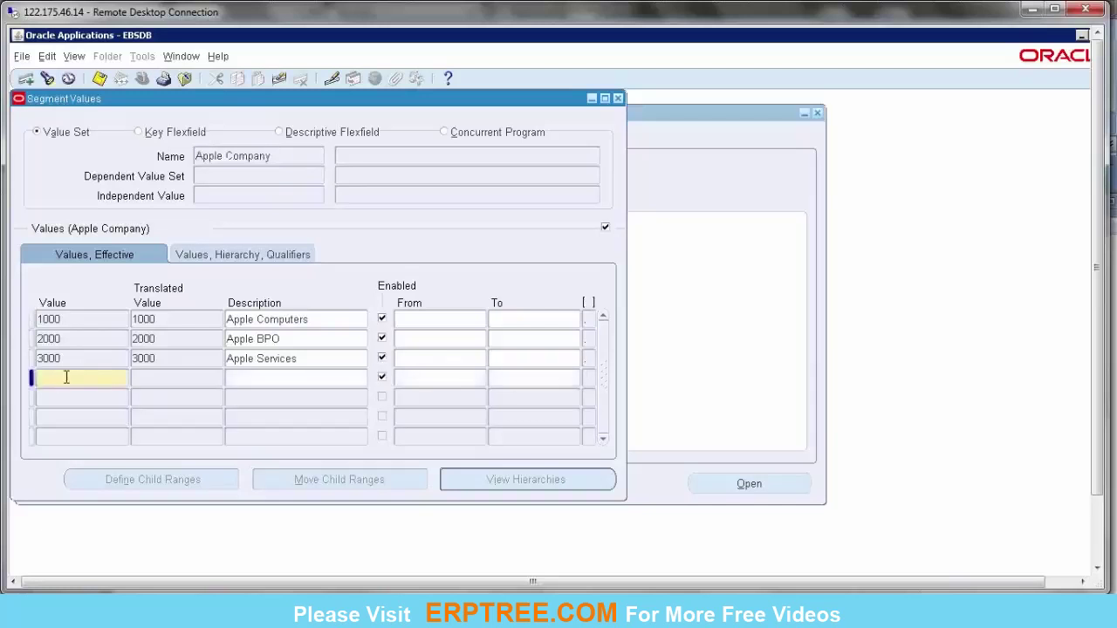
pyautogui.write('4000')
pyautogui.press('Tab')
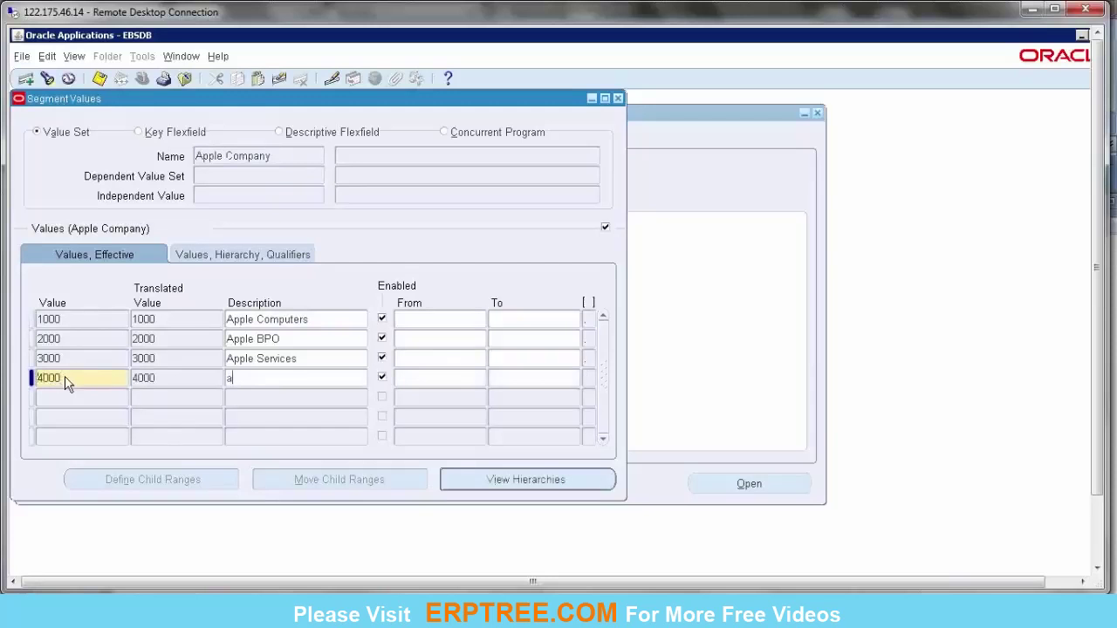
pyautogui.write('Apple')
pyautogui.click(304, 380)
pyautogui.click(304, 379)
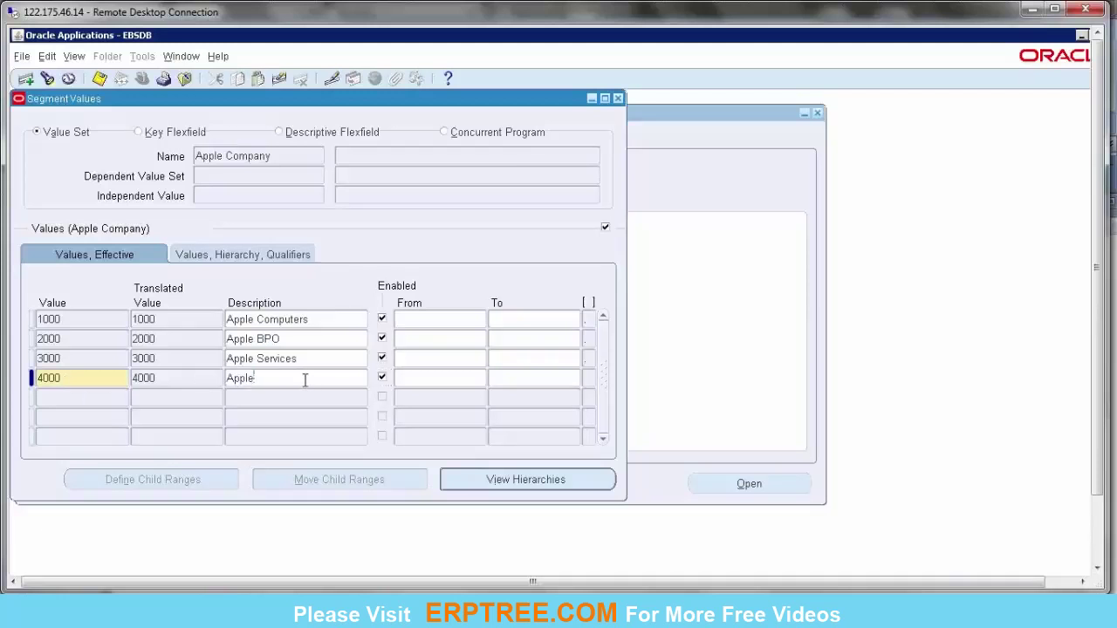
pyautogui.write('Mobiles')
# Open the qualifiers for 4000 and accept the defaults, budgeting and posting Yes
pyautogui.click(224, 257)
pyautogui.click(529, 381)
pyautogui.click(483, 396)
# Save 4000 Apple Mobiles and acknowledge the submitted hierarchy compile request
pyautogui.click(644, 389)
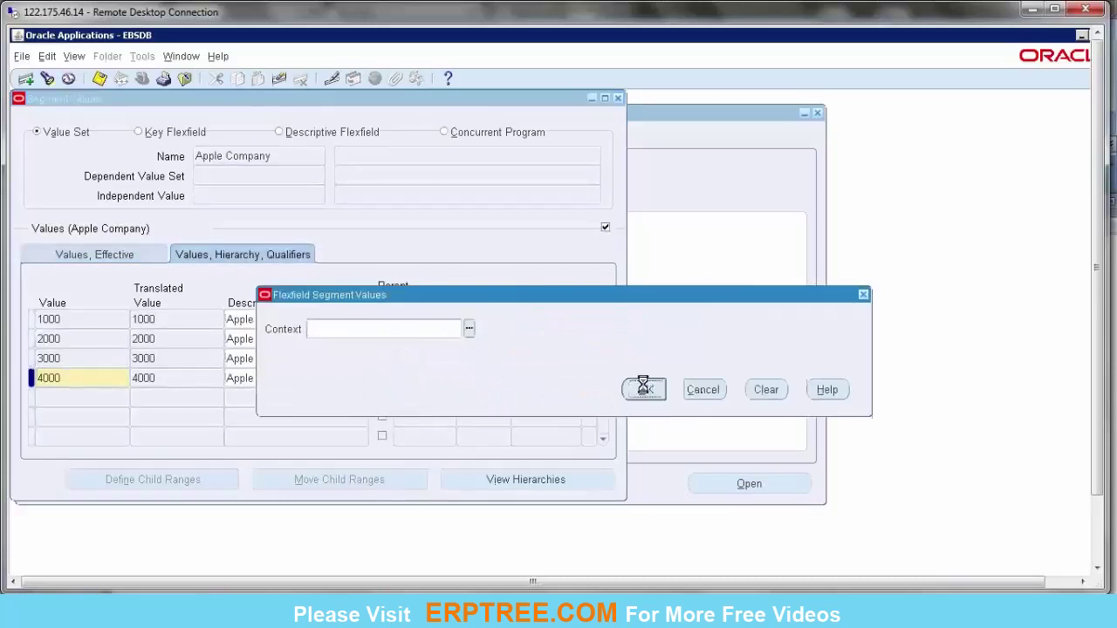
pyautogui.doubleClick(178, 378)
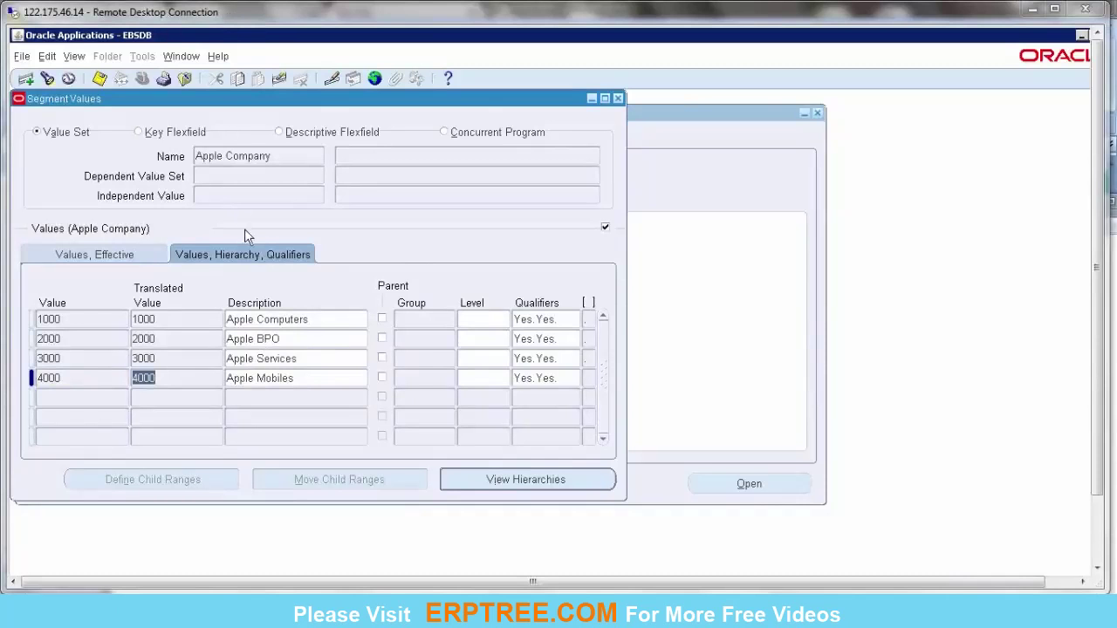
pyautogui.hotkey('ctrl', 's')
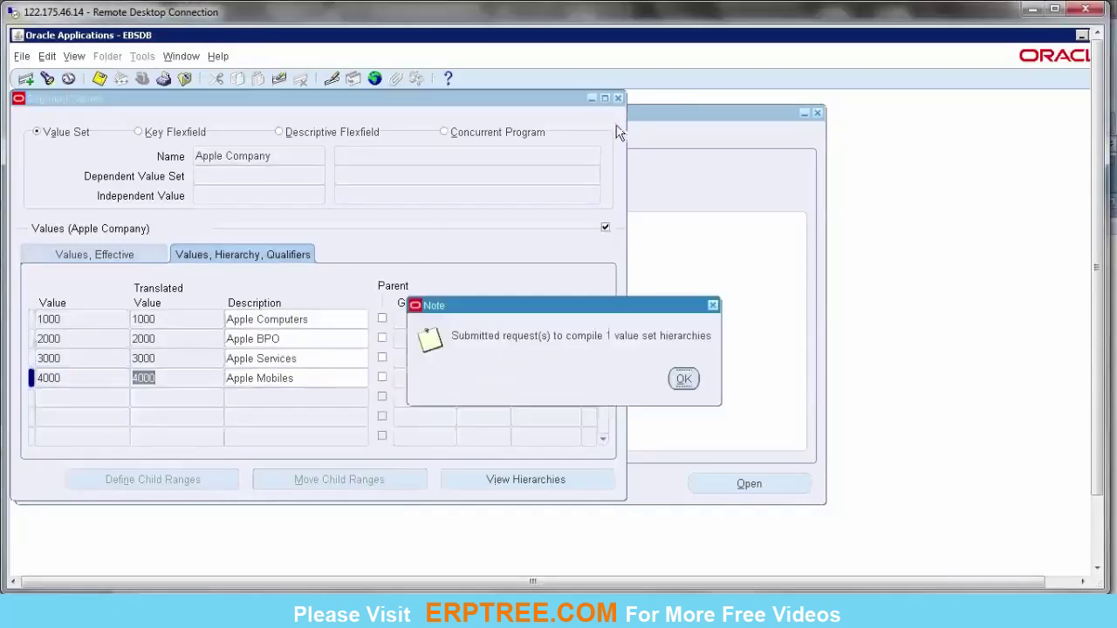
pyautogui.click(684, 380)
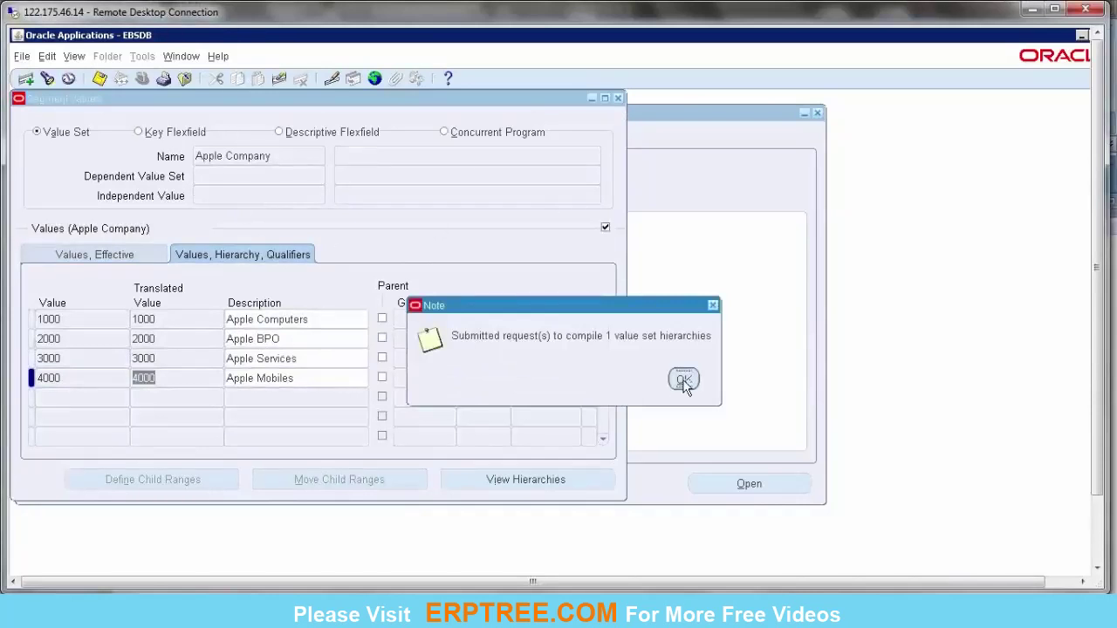
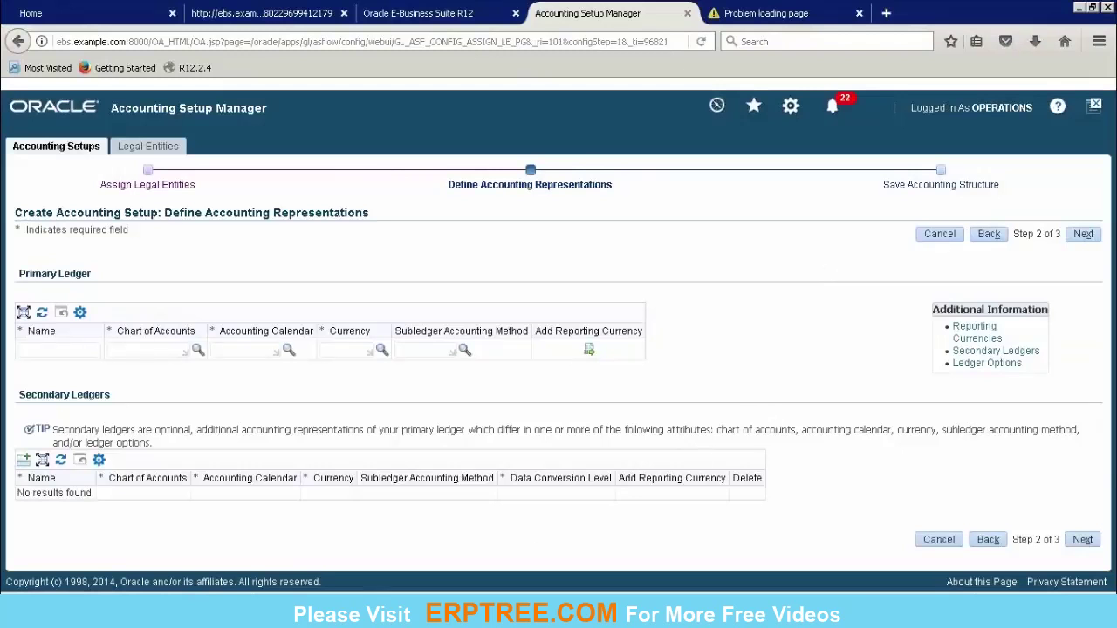
# Close the old setup page, open Accounting Setups from the Navigator, and begin a new accounting setup
pyautogui.click(688, 13)
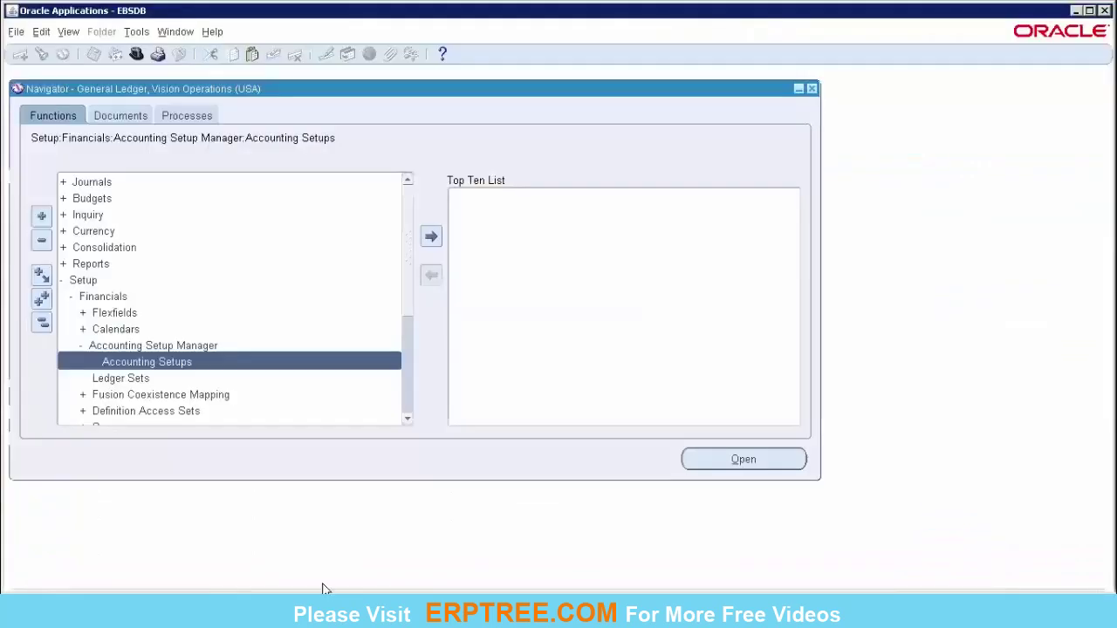
pyautogui.click(41, 321)
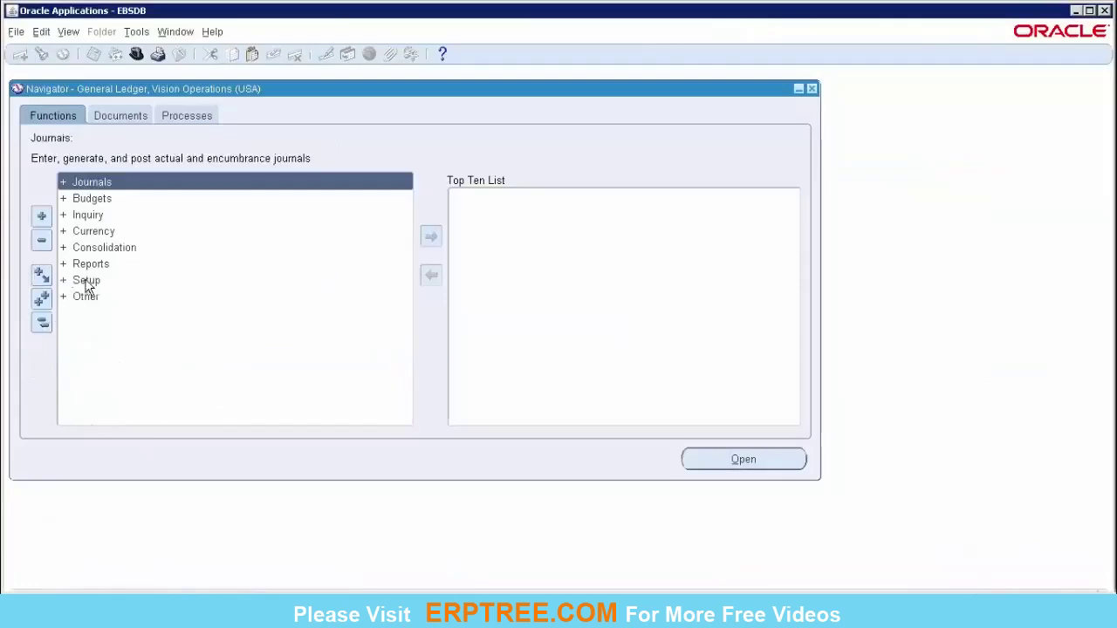
pyautogui.doubleClick(85, 281)
pyautogui.doubleClick(123, 300)
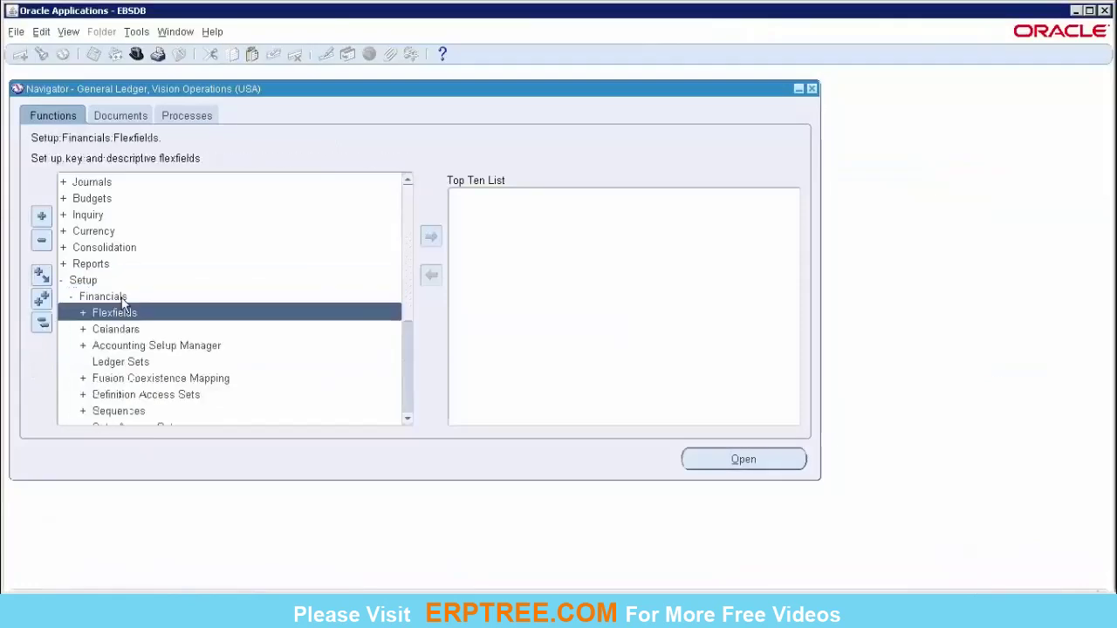
pyautogui.doubleClick(144, 347)
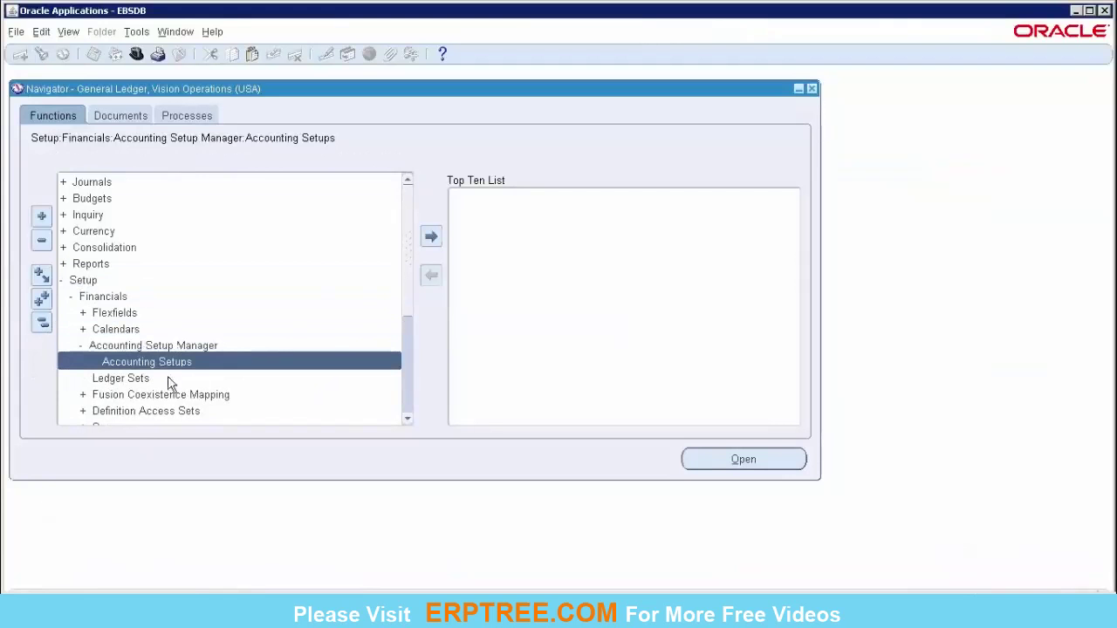
pyautogui.doubleClick(155, 362)
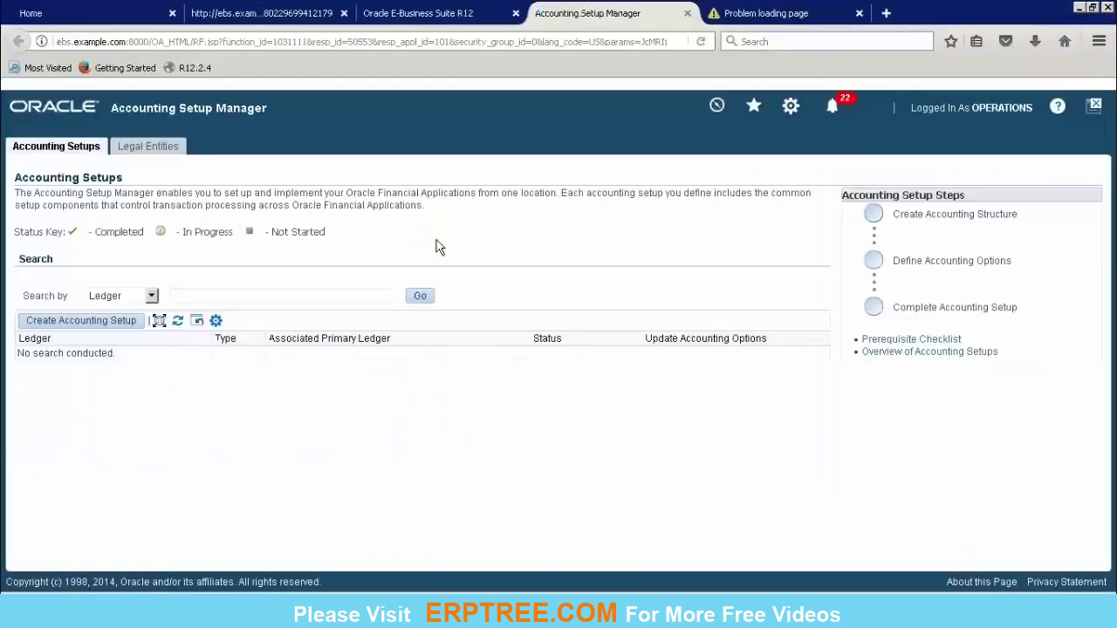
pyautogui.click(68, 321)
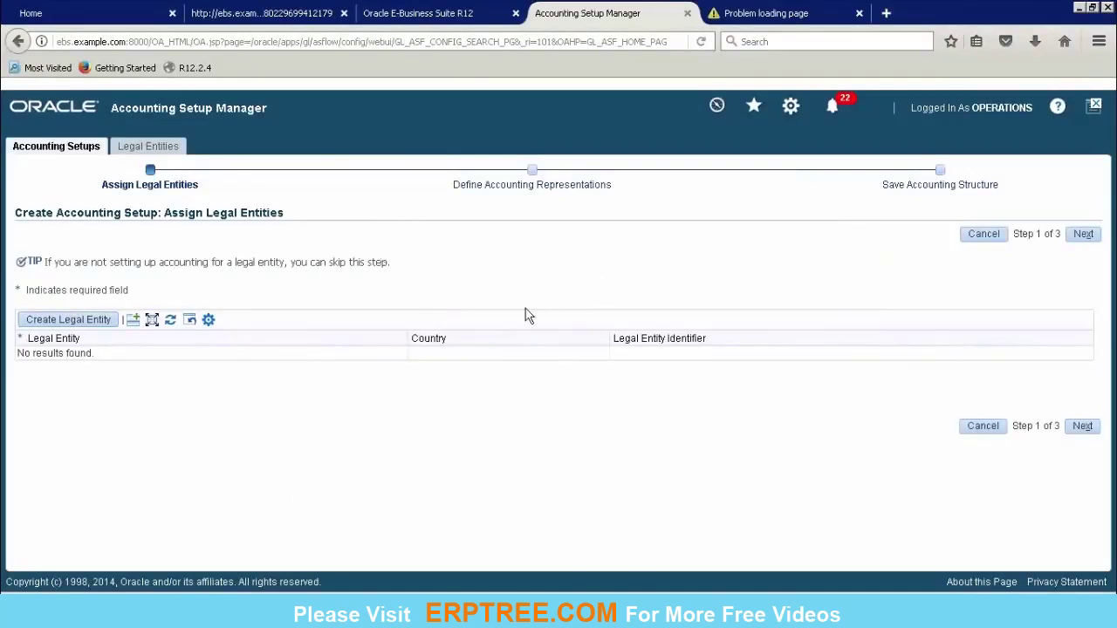
# At step 2, name the primary ledger 'Apple India Primary Ledger' and enter 'Apple' as chart of accounts
pyautogui.click(1084, 233)
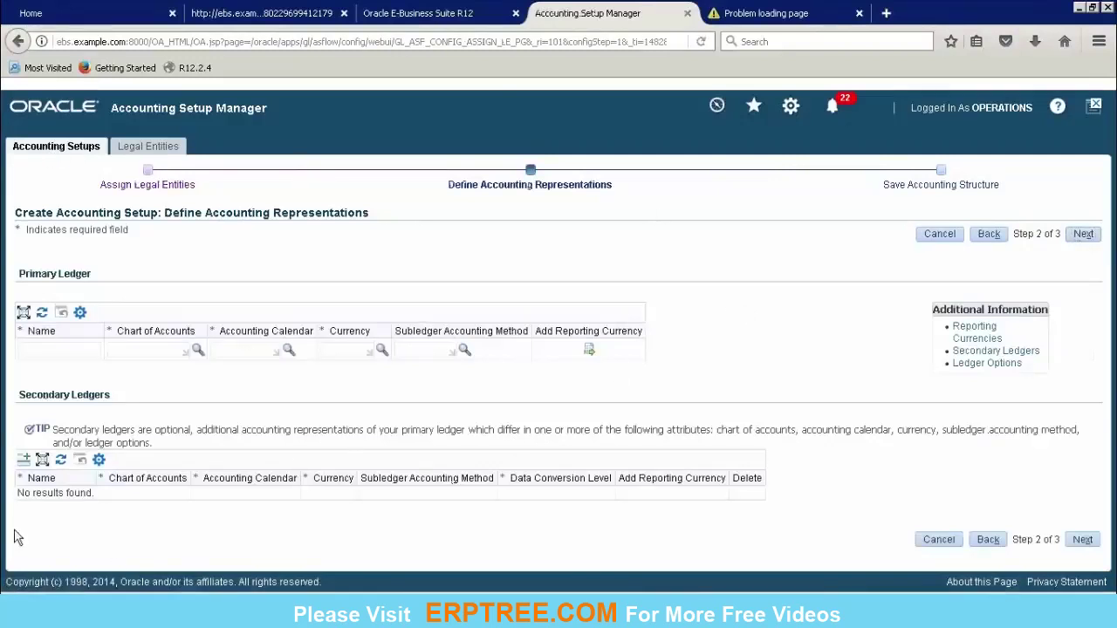
pyautogui.moveTo(21, 277); pyautogui.dragTo(93, 277)
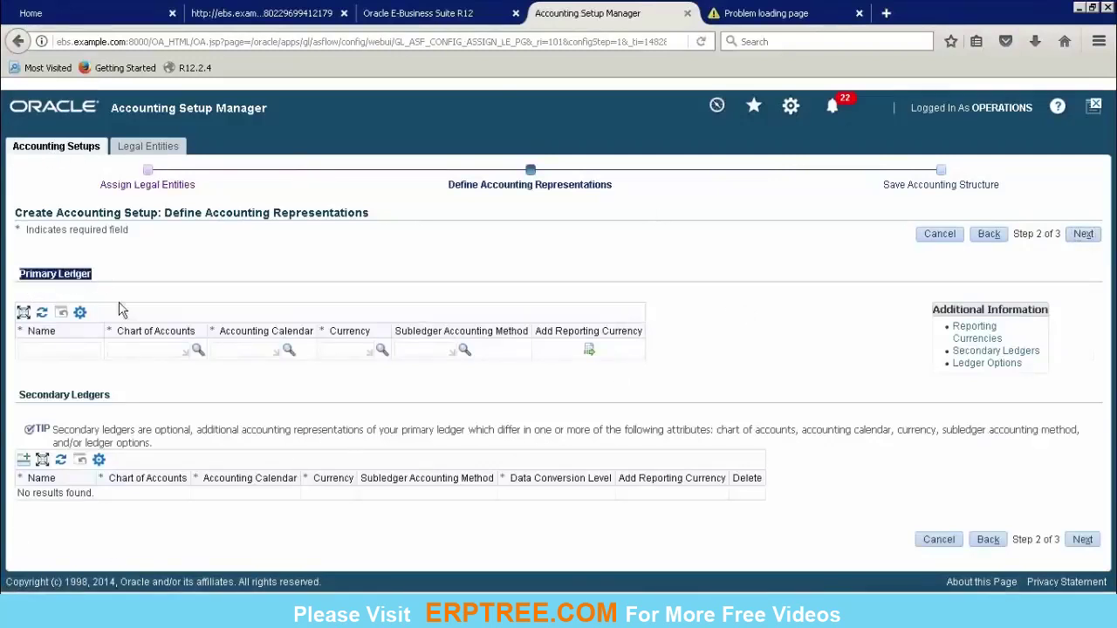
pyautogui.click(48, 347)
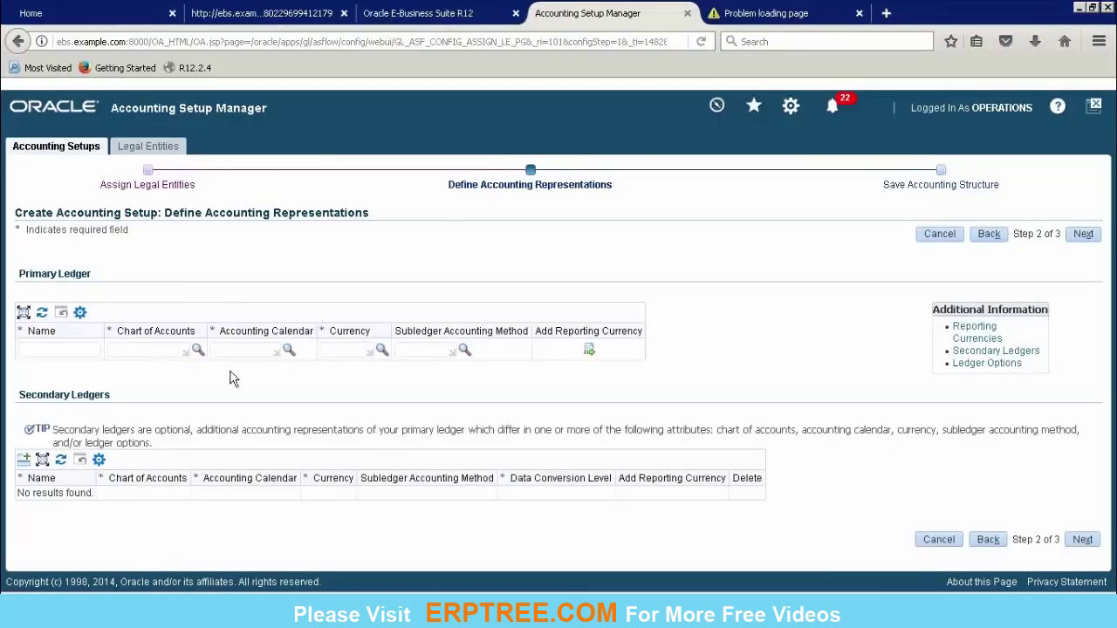
pyautogui.click(251, 349)
pyautogui.click(434, 353)
pyautogui.write('Apple')
pyautogui.write(' India')
pyautogui.write(' Primary L')
pyautogui.write('edger')
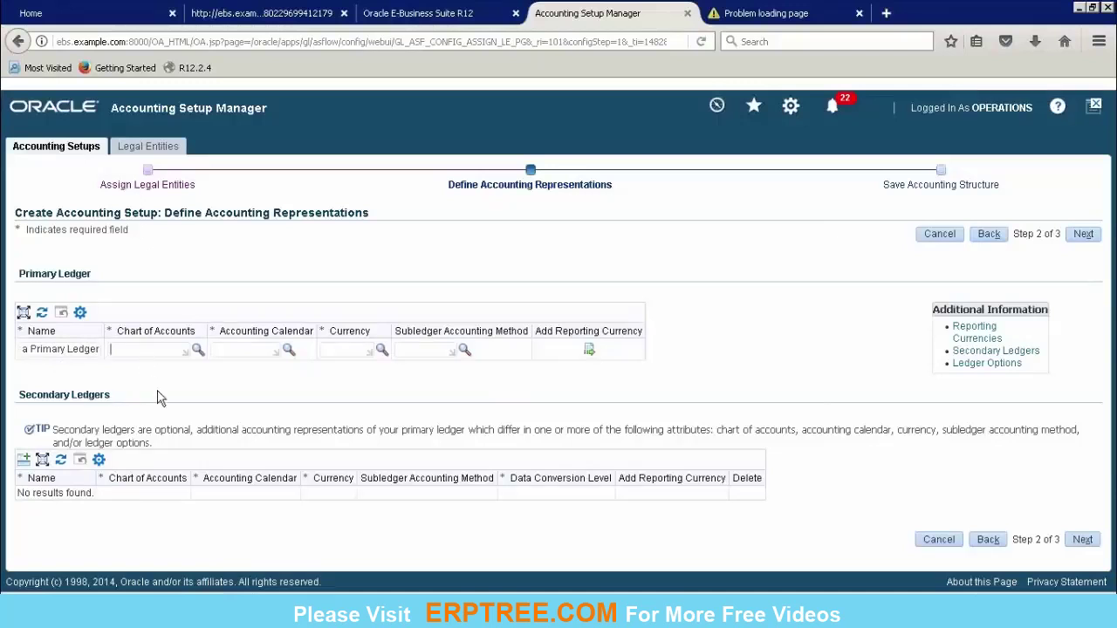
pyautogui.write('Apple')
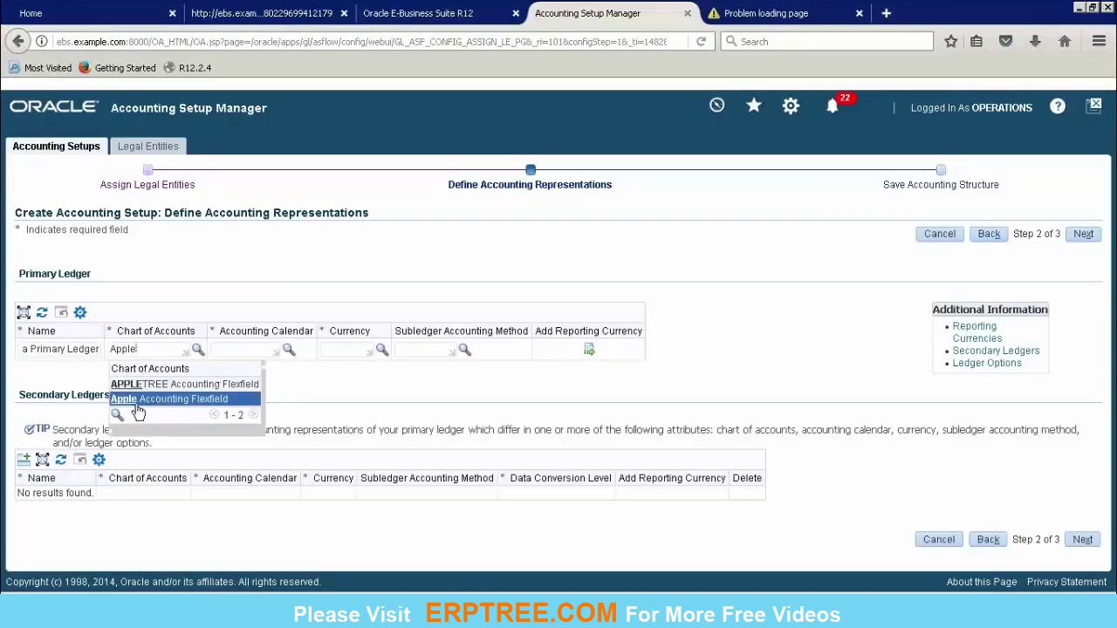
# Choose the Apple Accounting Flexfield chart of accounts and the Apple Acc13 calendar
pyautogui.click(170, 399)
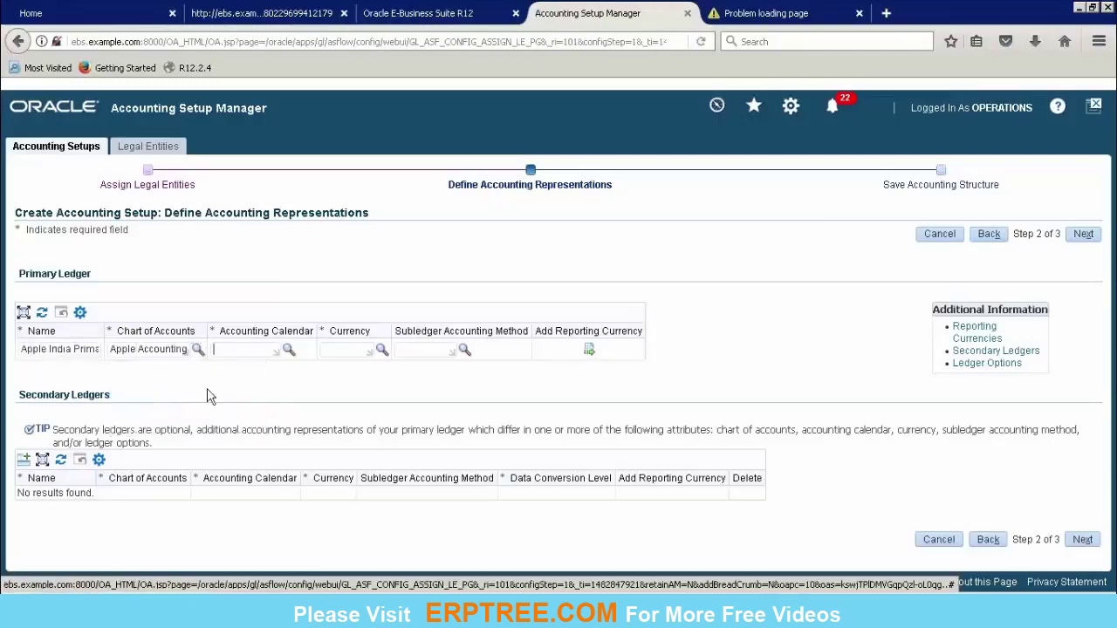
pyautogui.click(240, 353)
pyautogui.write('Apple')
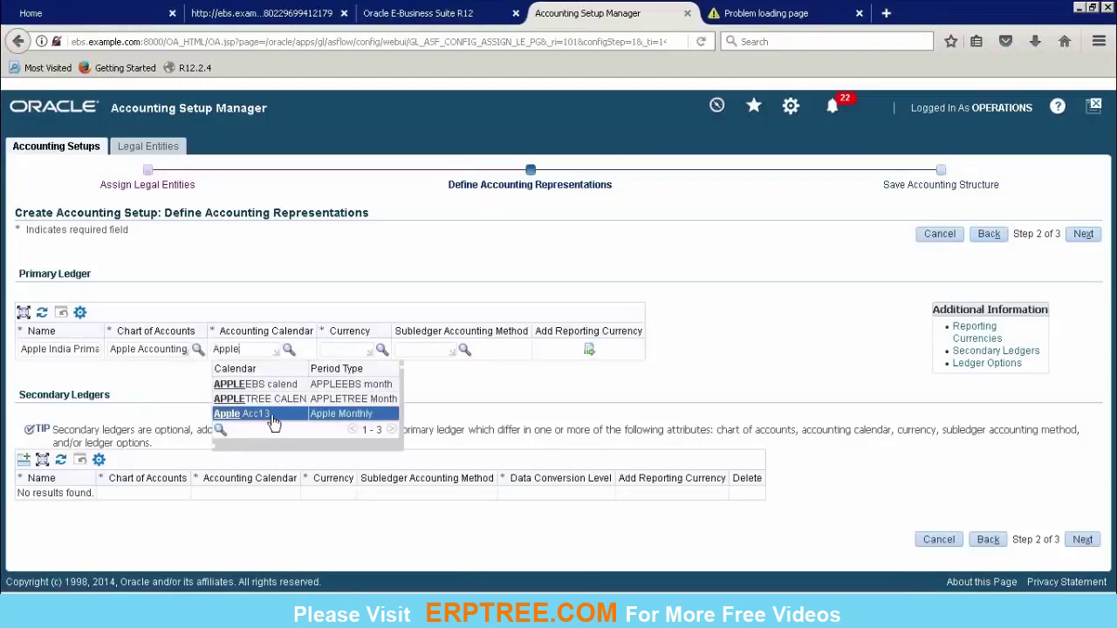
pyautogui.click(273, 421)
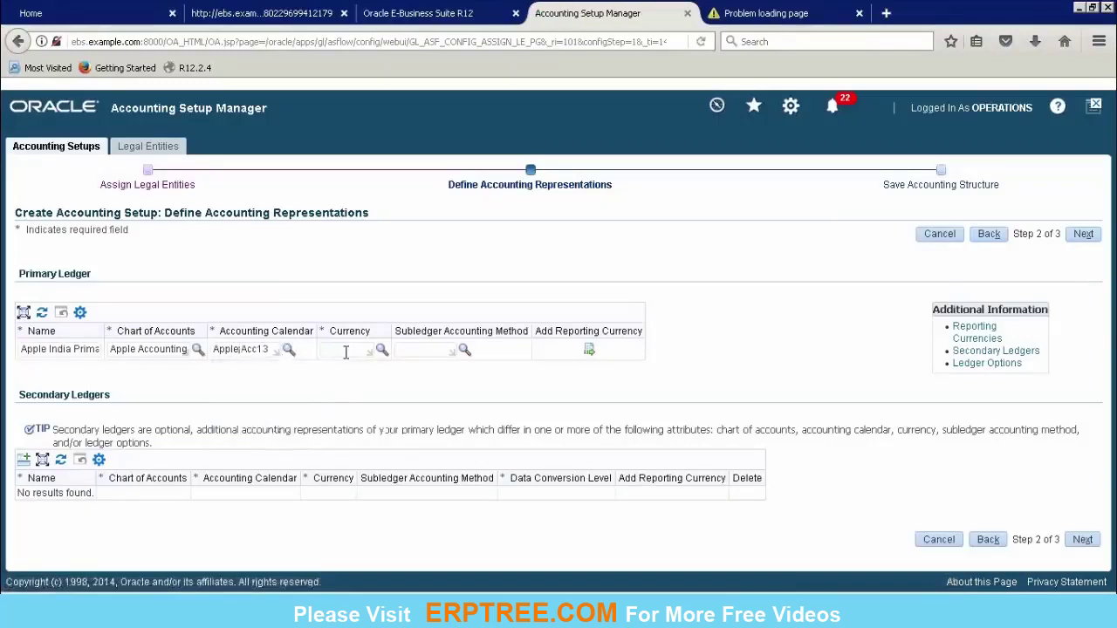
# Set the currency to INR Indian Rupee and enter 'Standa' for the subledger accounting method
pyautogui.write('INR')
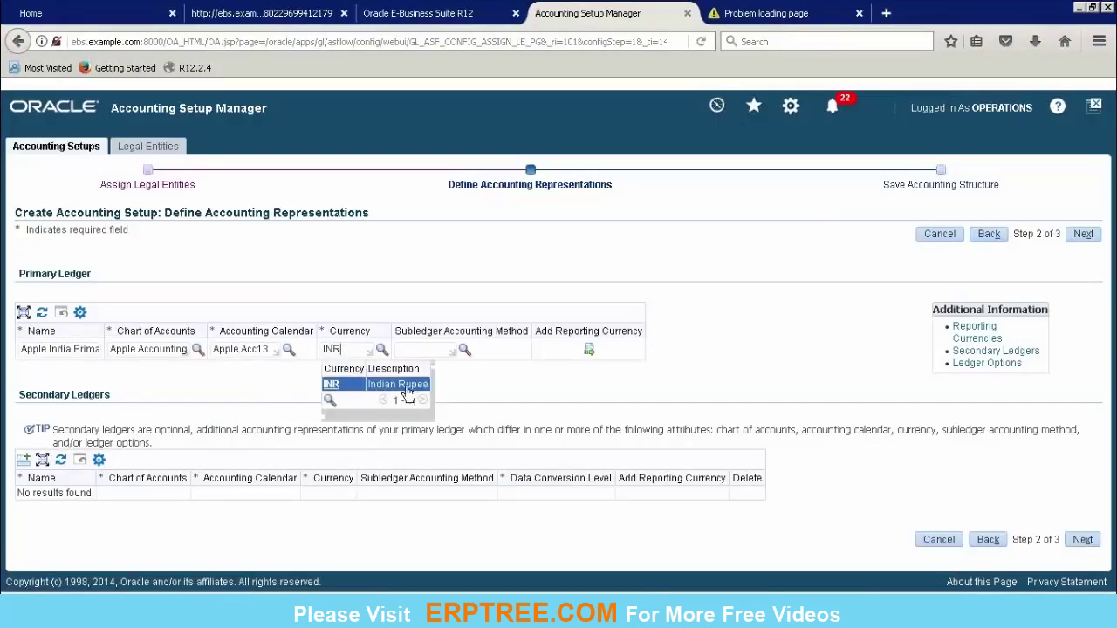
pyautogui.click(356, 387)
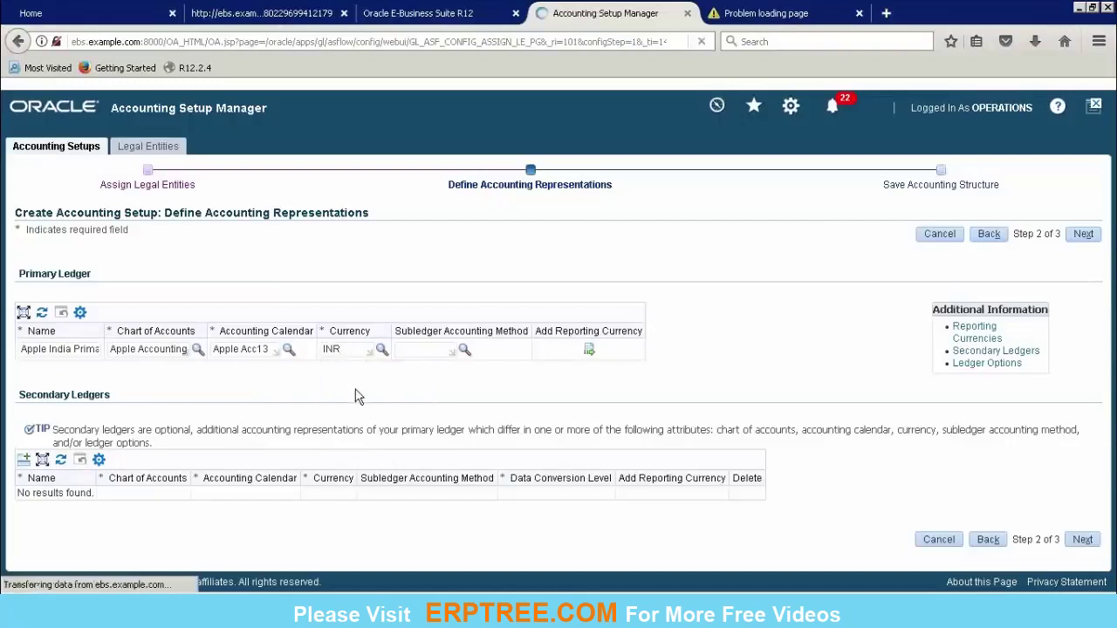
pyautogui.click(422, 349)
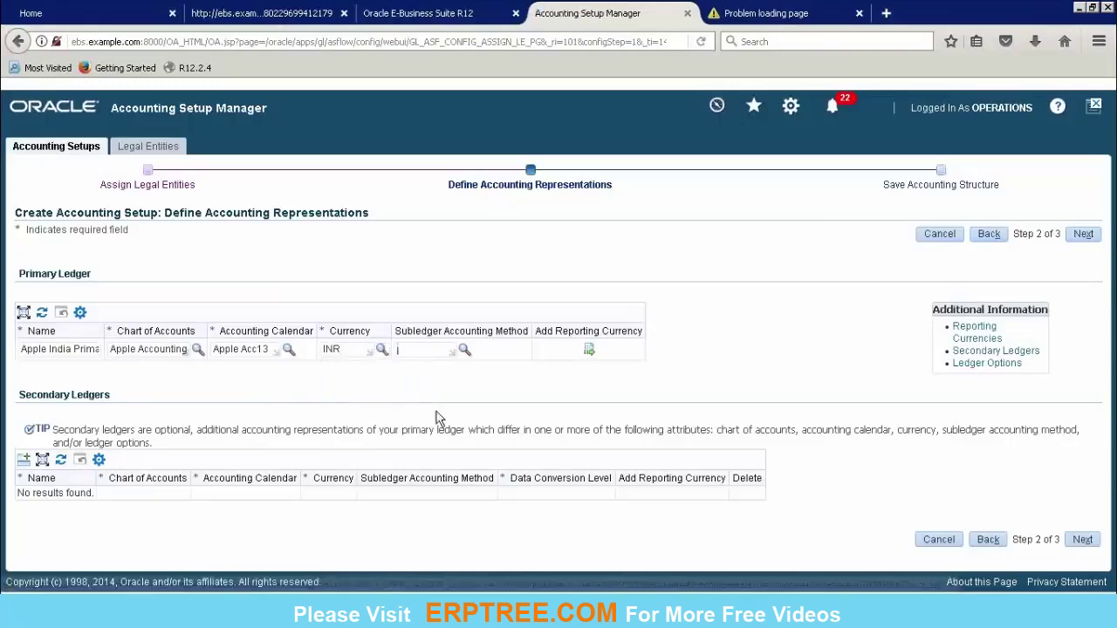
pyautogui.write('S')
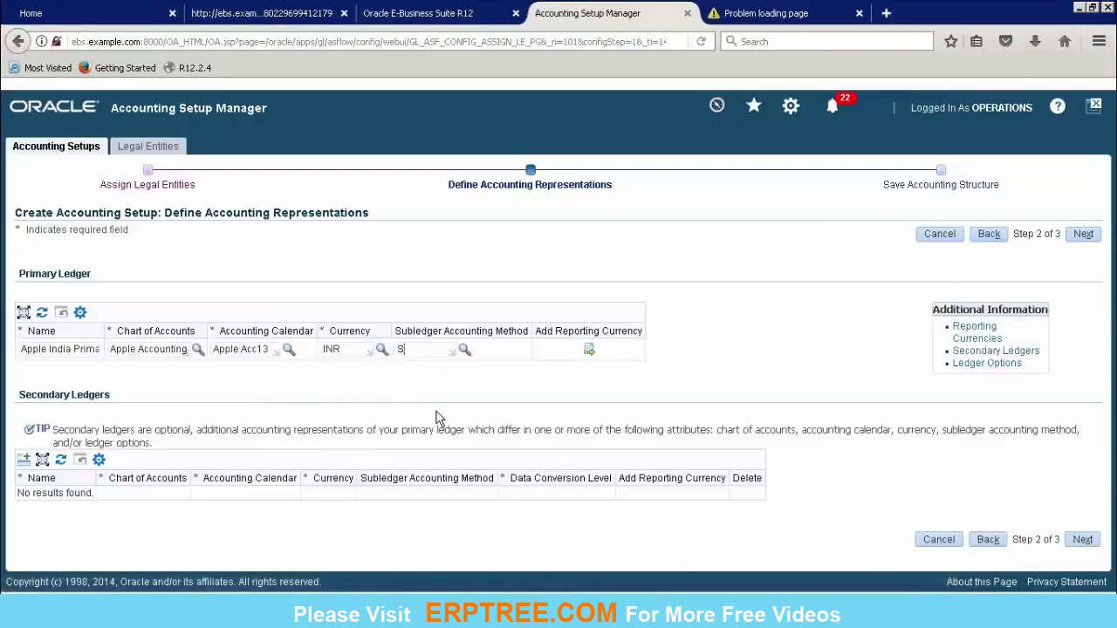
pyautogui.write('tanda')
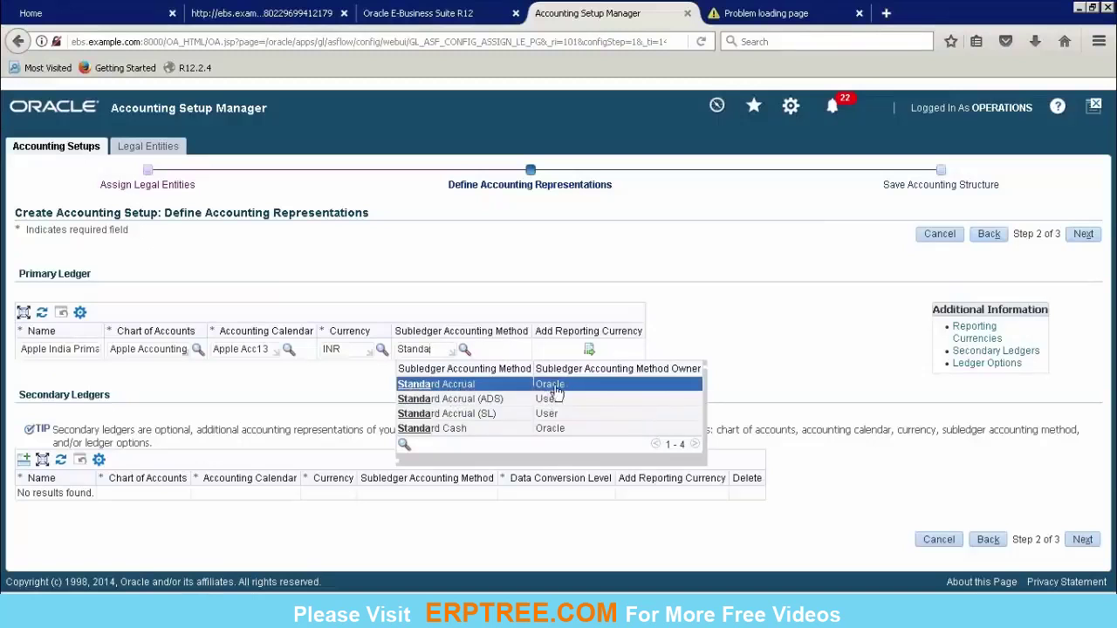
# Pick Standard Accrual from the subledger accounting method list
pyautogui.click(462, 385)
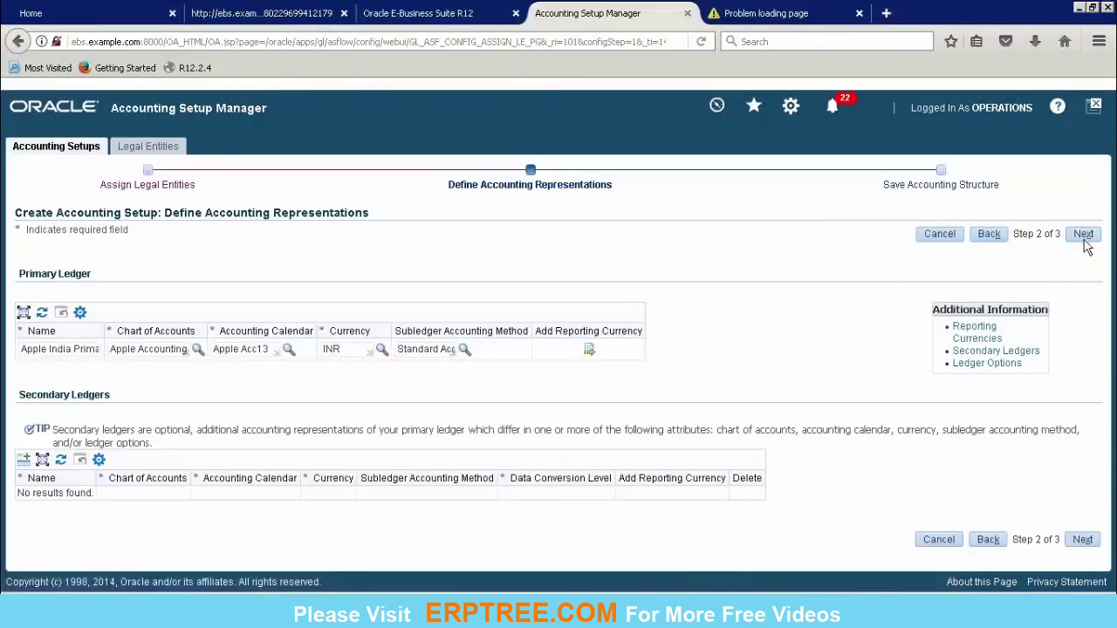
# Advance to the Save Accounting Structure review, going back once to recheck the ledger definitions
pyautogui.click(1083, 235)
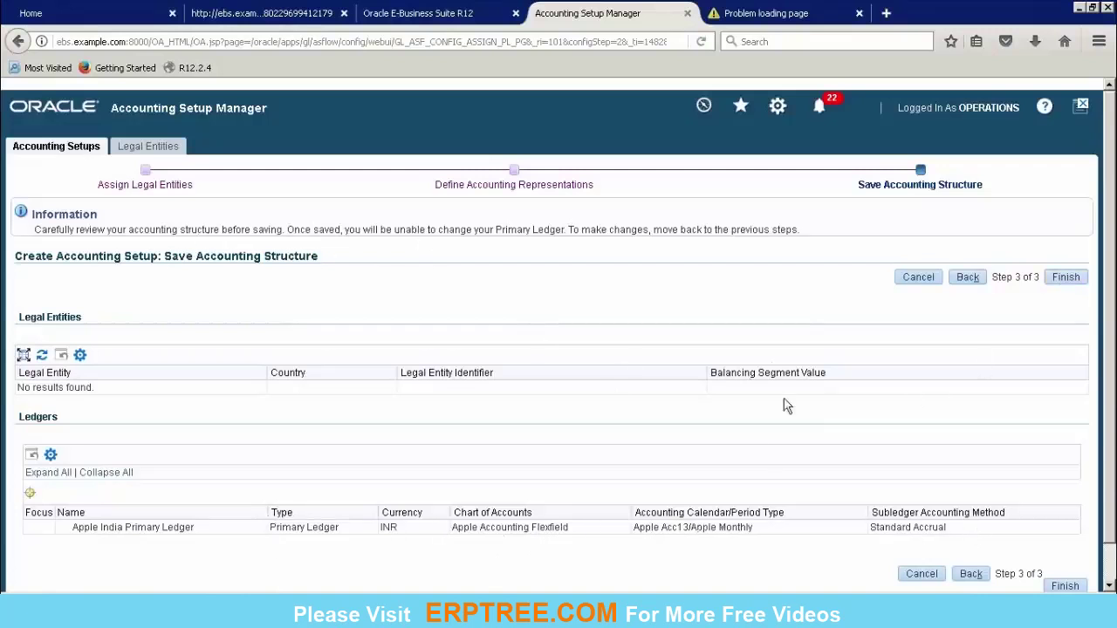
pyautogui.click(969, 277)
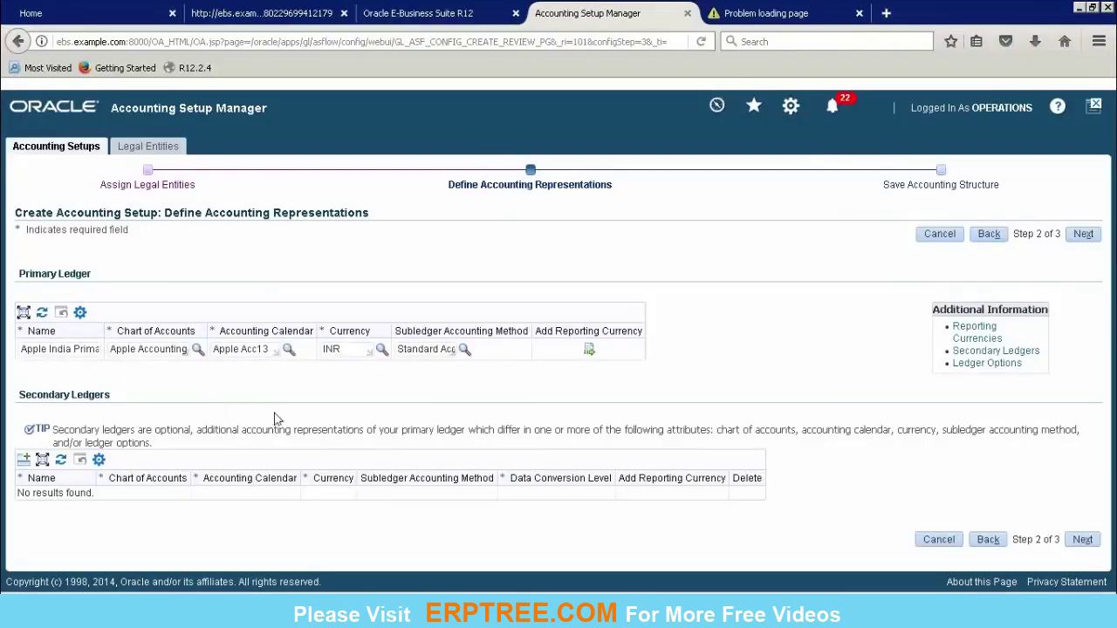
pyautogui.click(1086, 236)
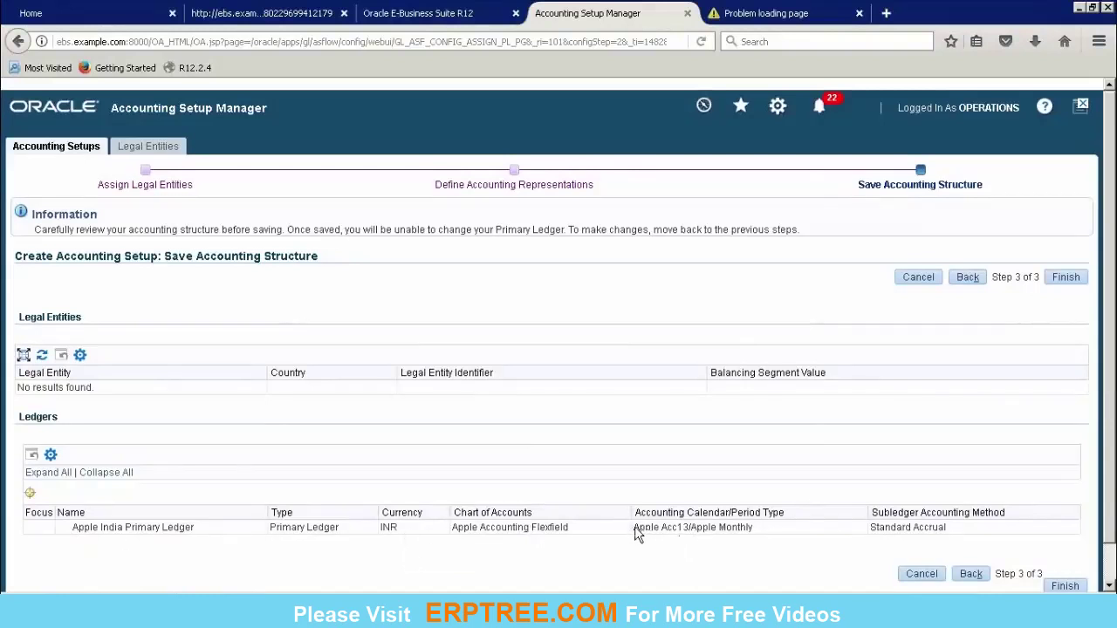
pyautogui.moveTo(653, 535); pyautogui.dragTo(714, 549)
pyautogui.click(711, 533)
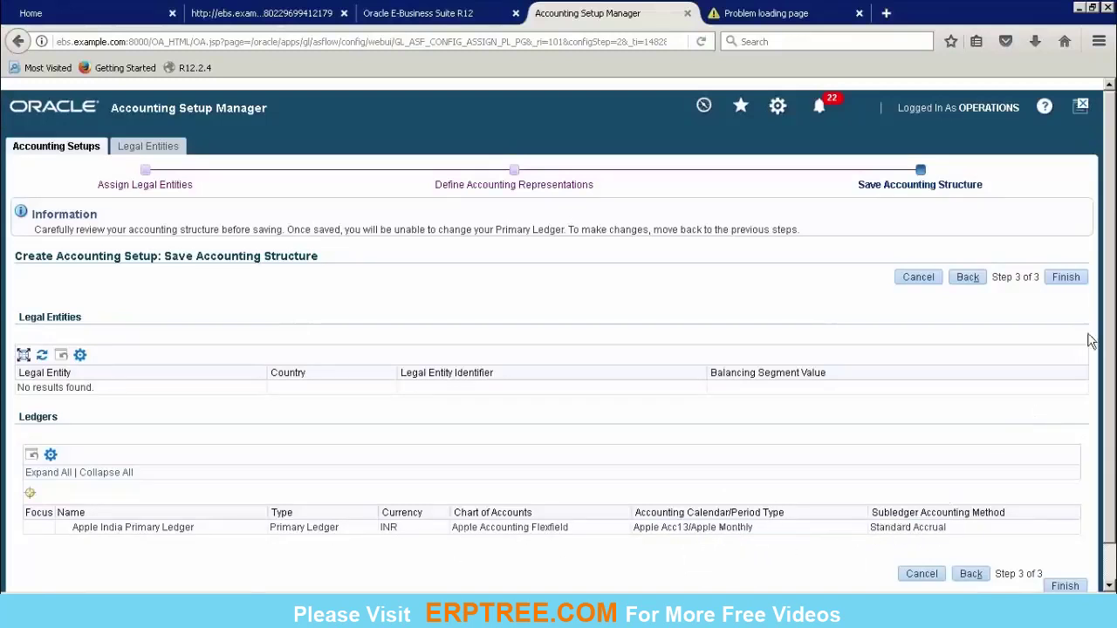
# Finish and save the Apple India Primary Ledger accounting structure, then review the confirmation message
pyautogui.click(1066, 280)
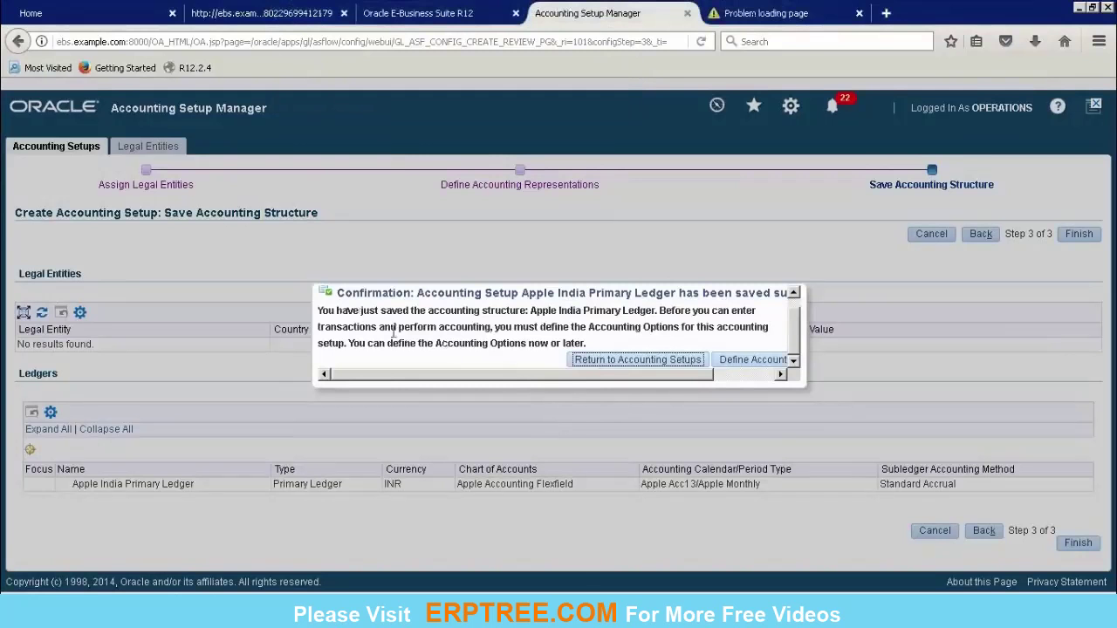
pyautogui.click(531, 310)
pyautogui.moveTo(530, 311); pyautogui.dragTo(705, 326)
pyautogui.click(597, 334)
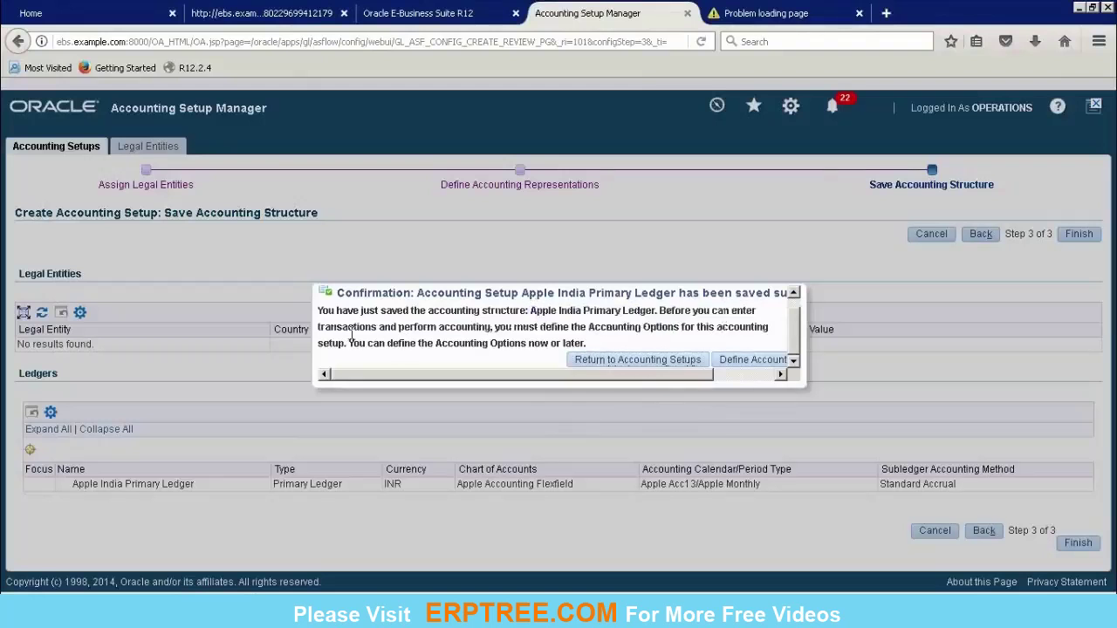